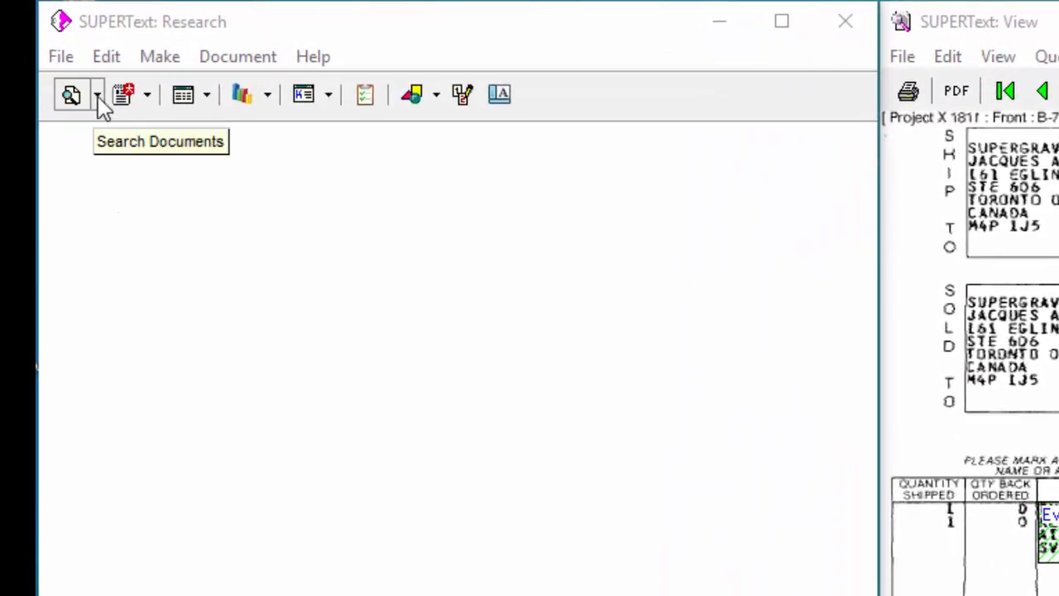
Search the 'ACME 2016 Main' index for documents matching a person's first name or type( cheque ).
click(97, 95)
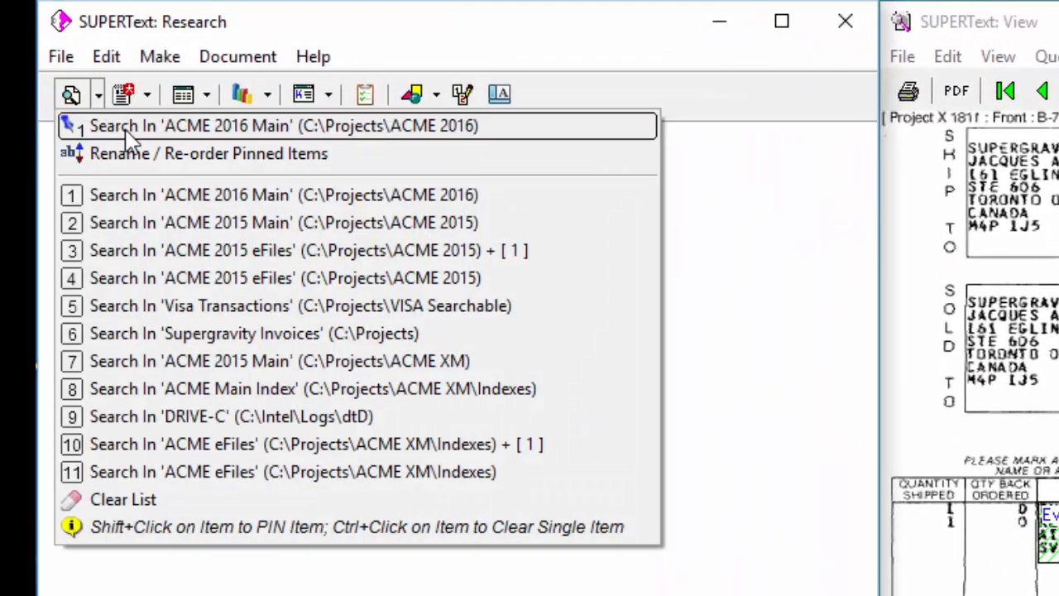
click(126, 130)
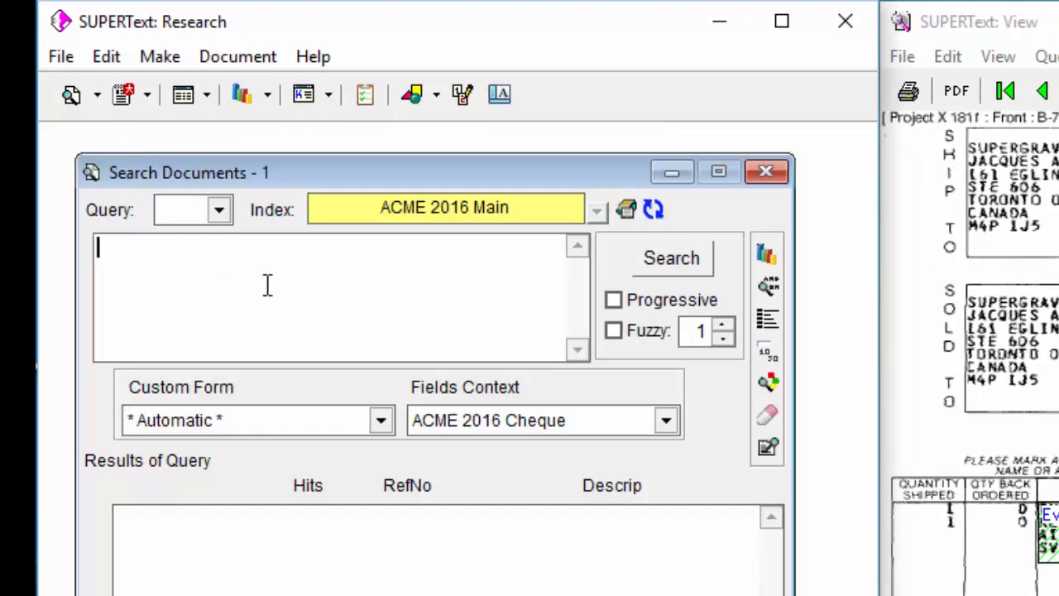
text(jacques or type( cheque ))
key(Return)
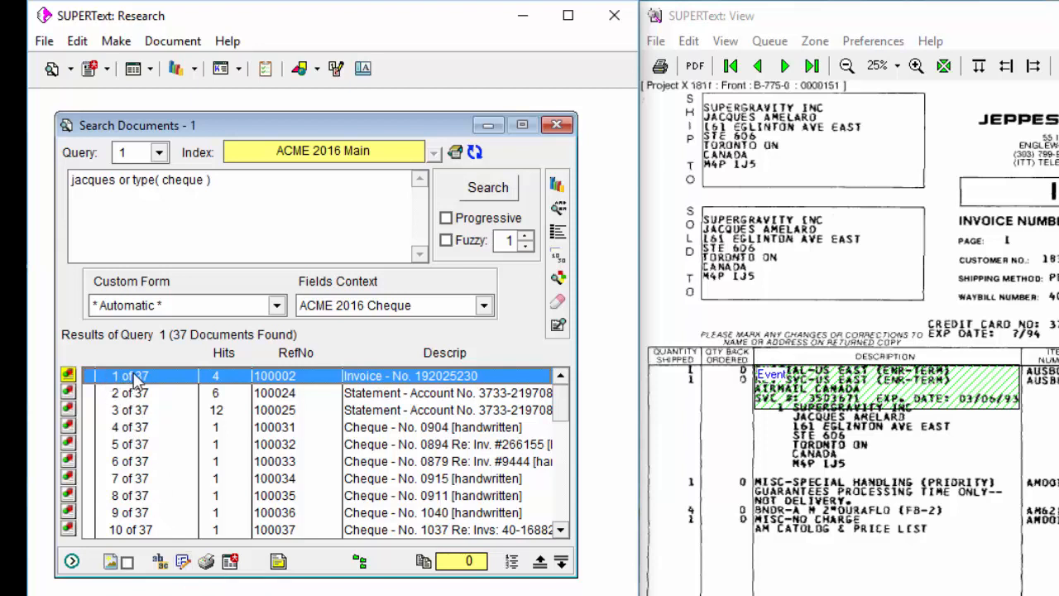
View the form of the first search result, the invoice, and close it without saving changes.
click(185, 562)
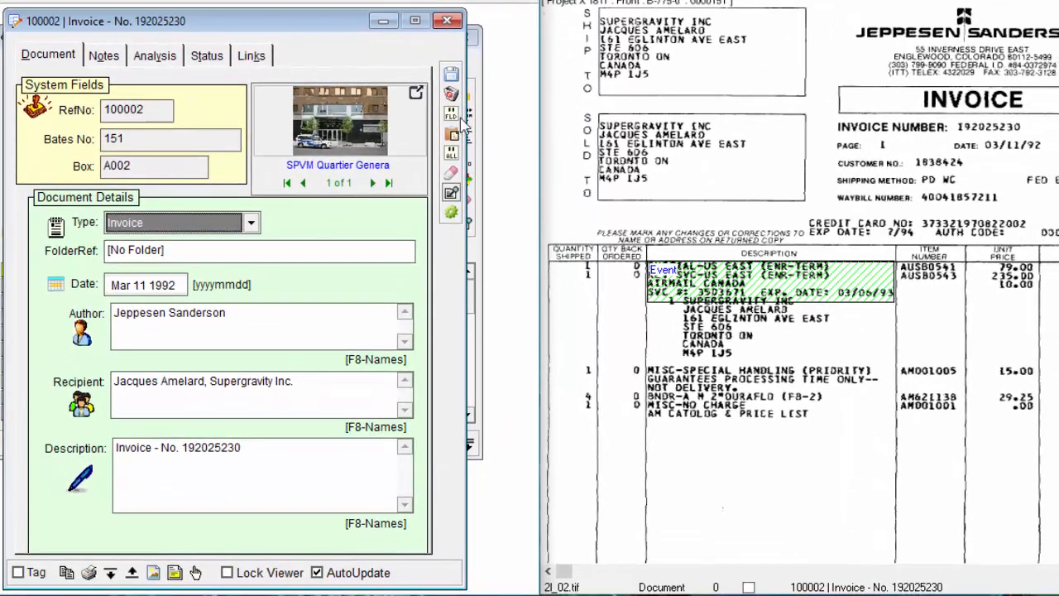
click(541, 181)
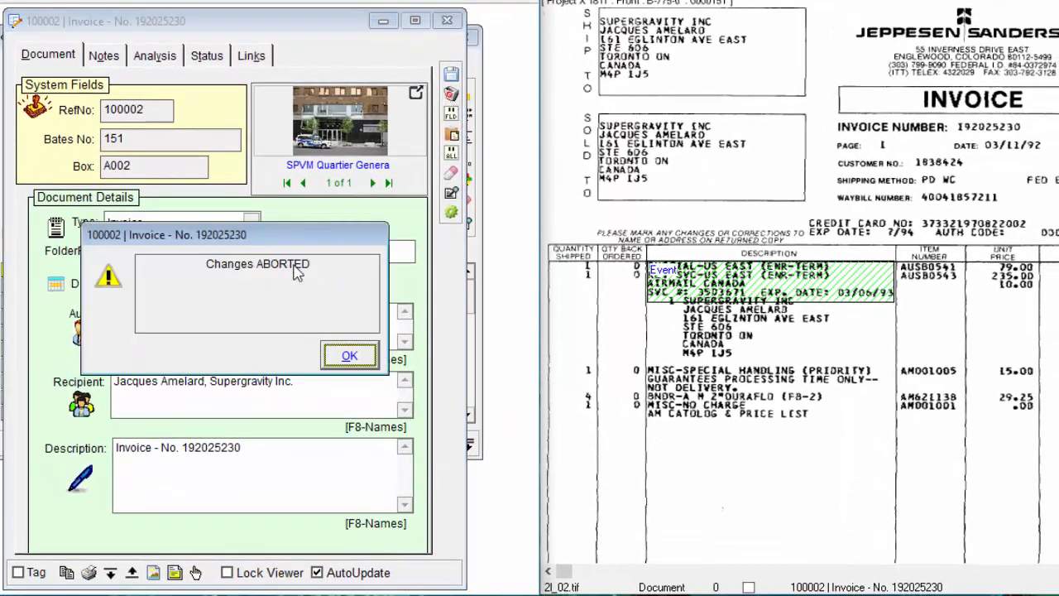
key(Return)
View the form of the sixth result, a handwritten cheque, and close it without saving changes.
click(73, 355)
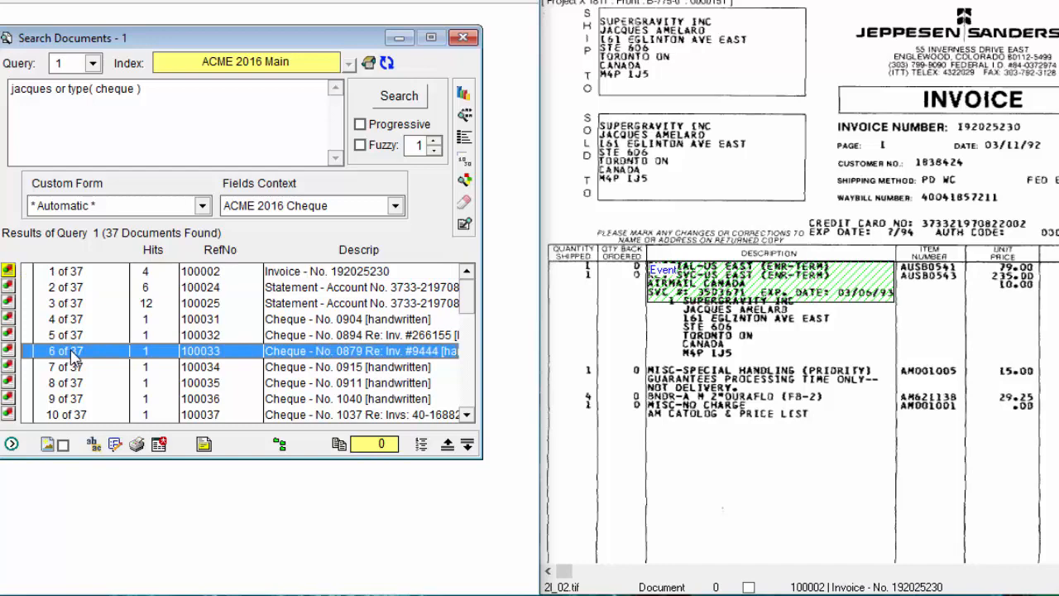
click(114, 445)
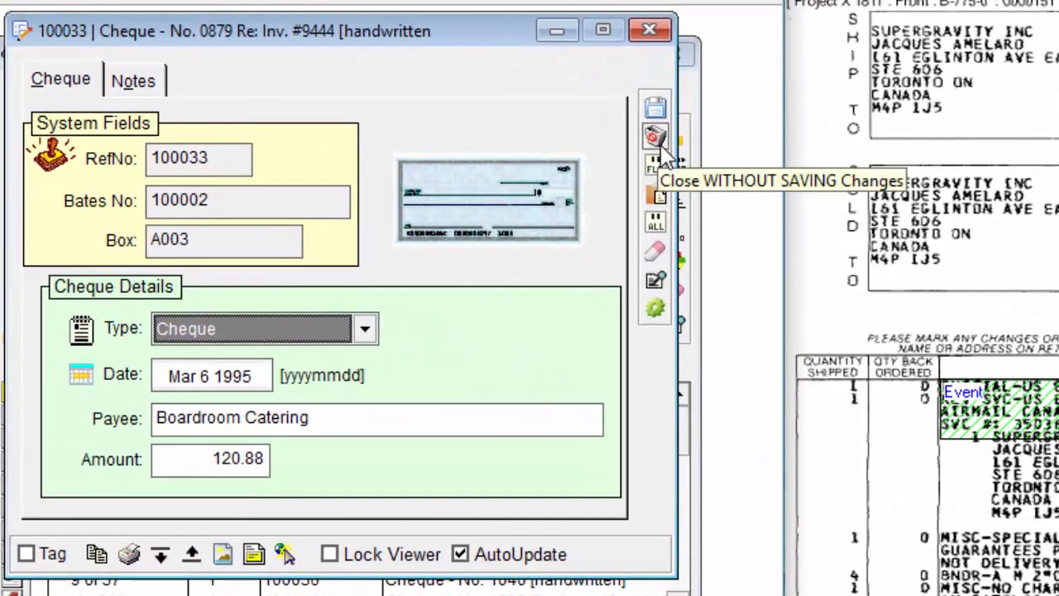
click(655, 136)
click(506, 378)
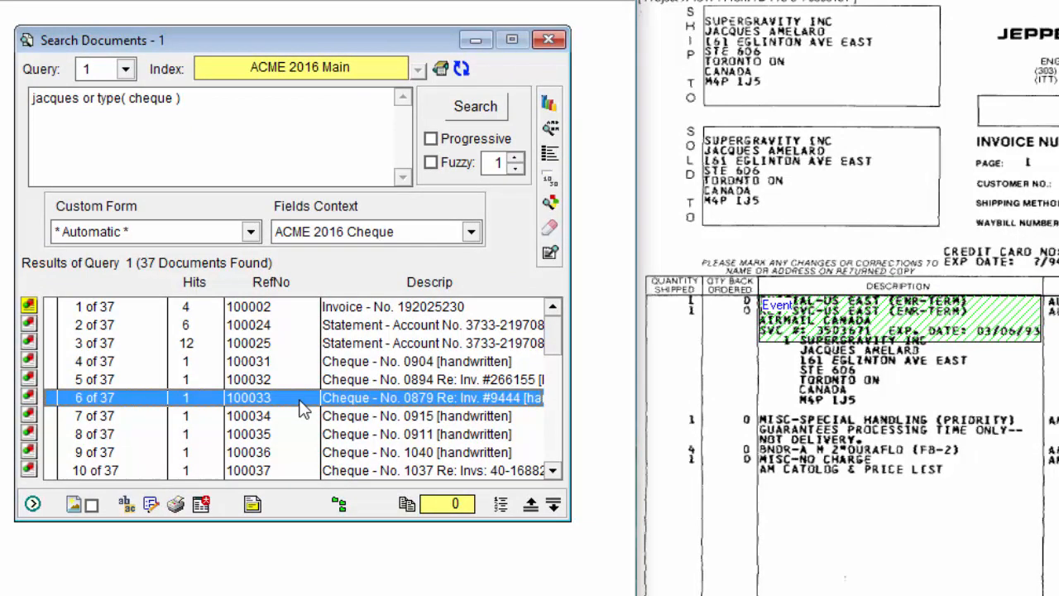
Open the fourth result's cheque form directly from the results list and close it without saving changes.
click(99, 362)
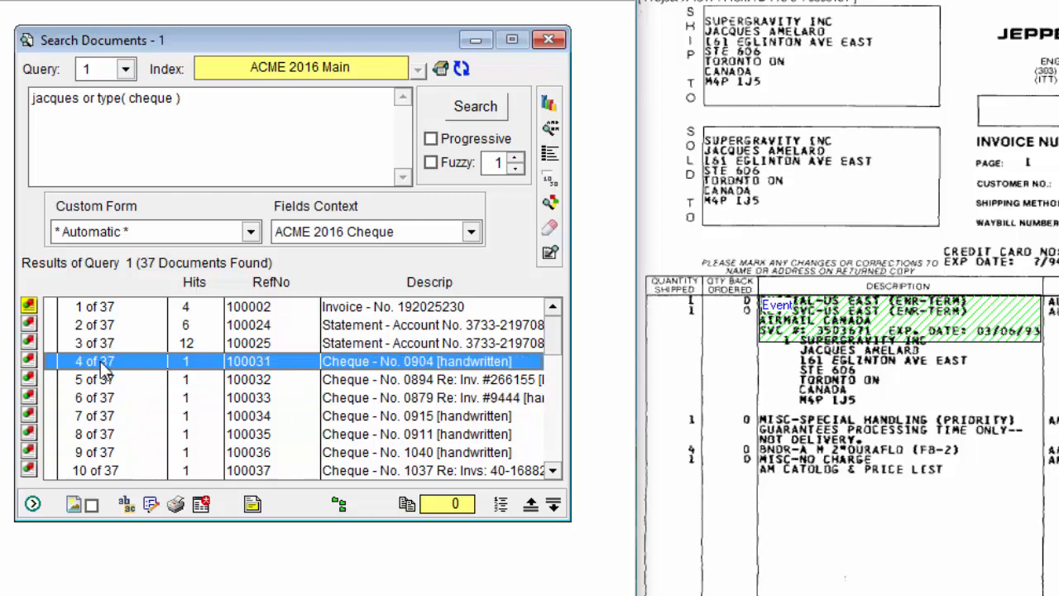
double_click(99, 362)
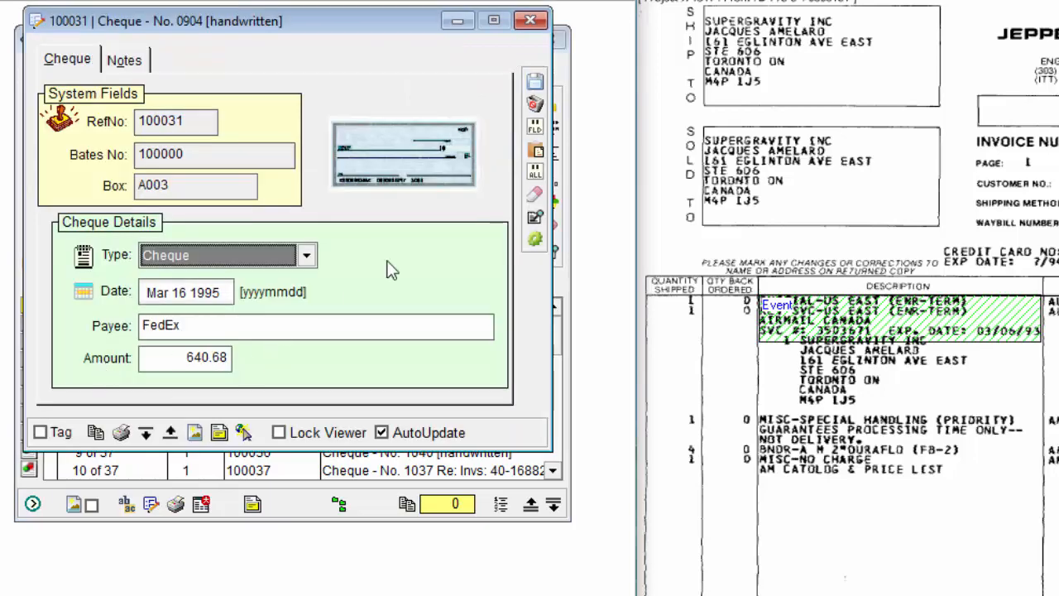
click(533, 103)
key(Return)
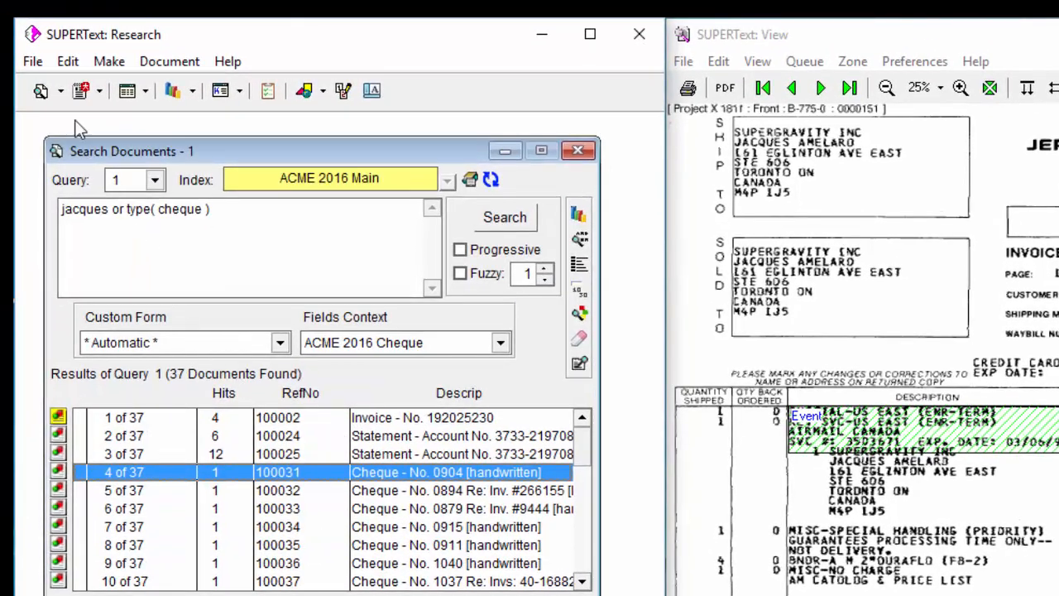
Review the user settings' options for the Double Click in Results List action and leave the settings.
click(33, 62)
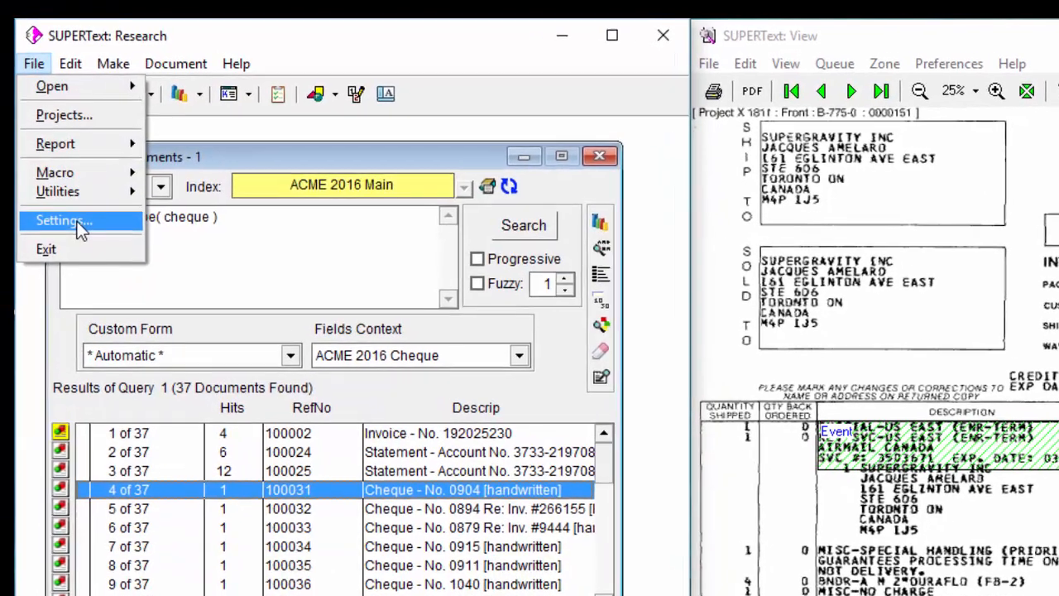
click(62, 212)
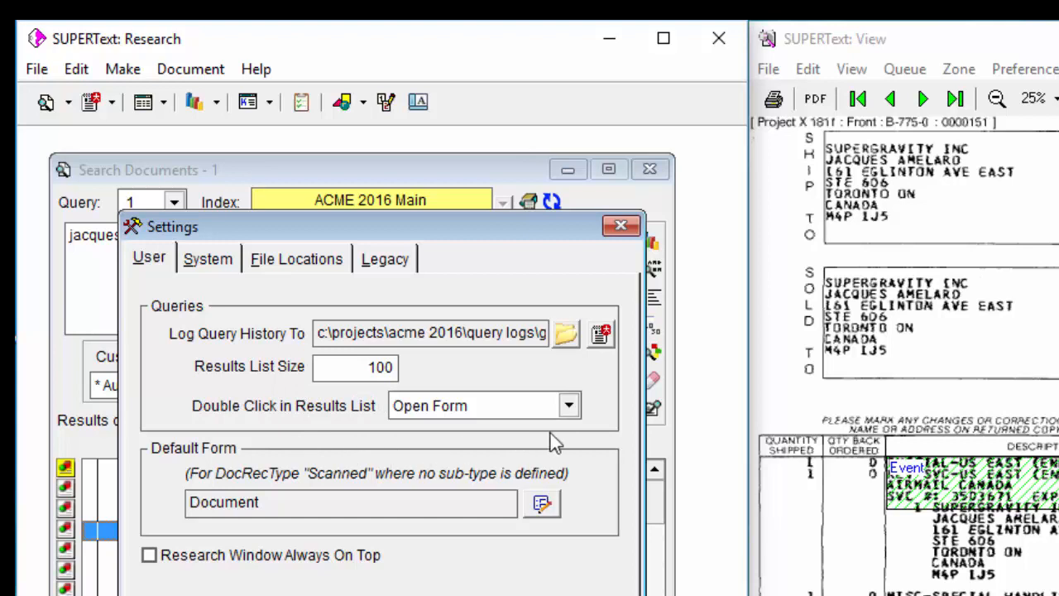
click(570, 406)
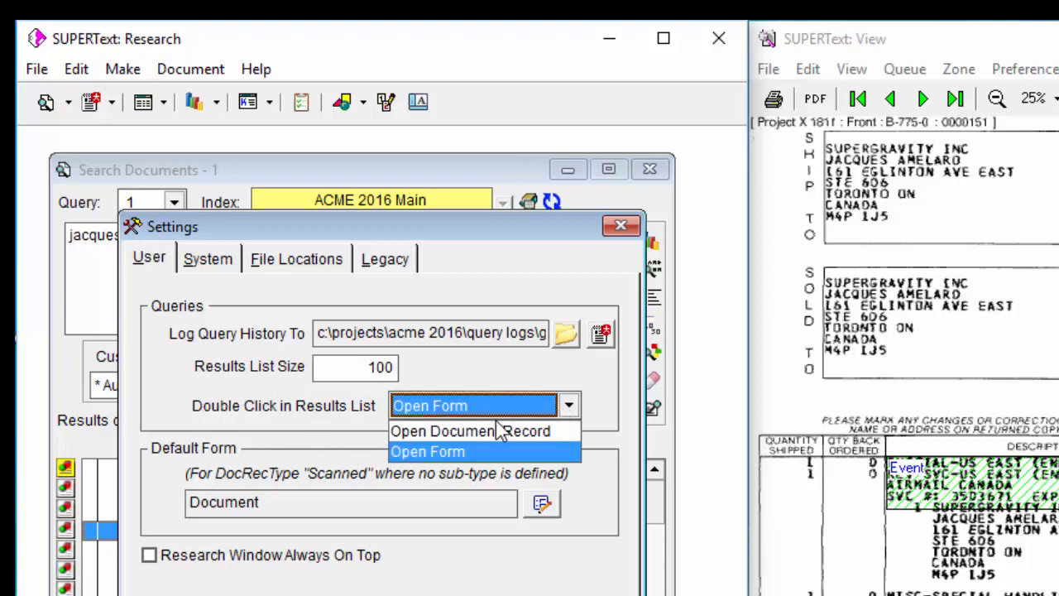
click(310, 403)
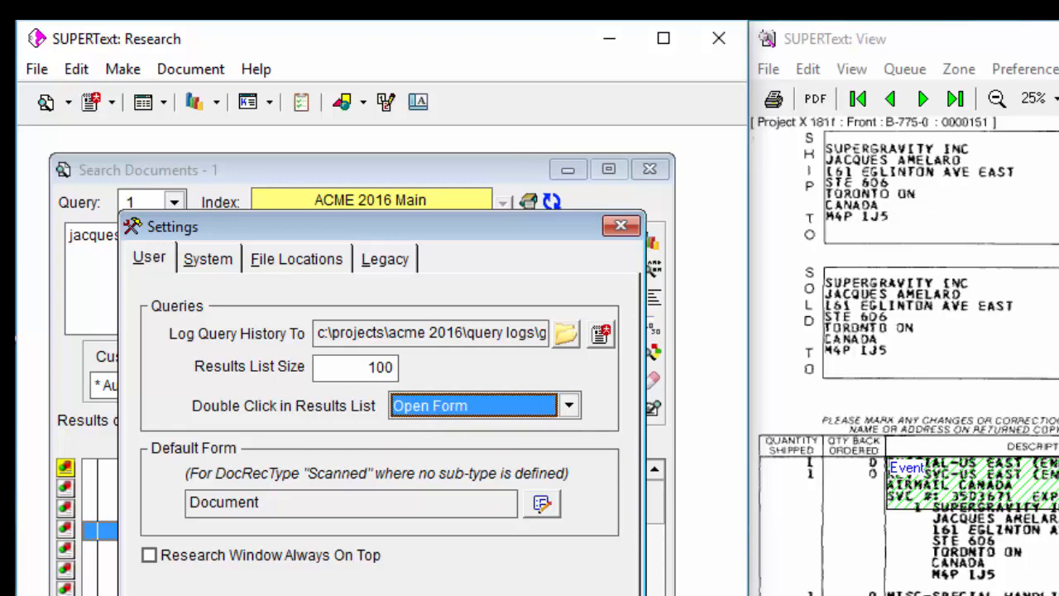
key(Escape)
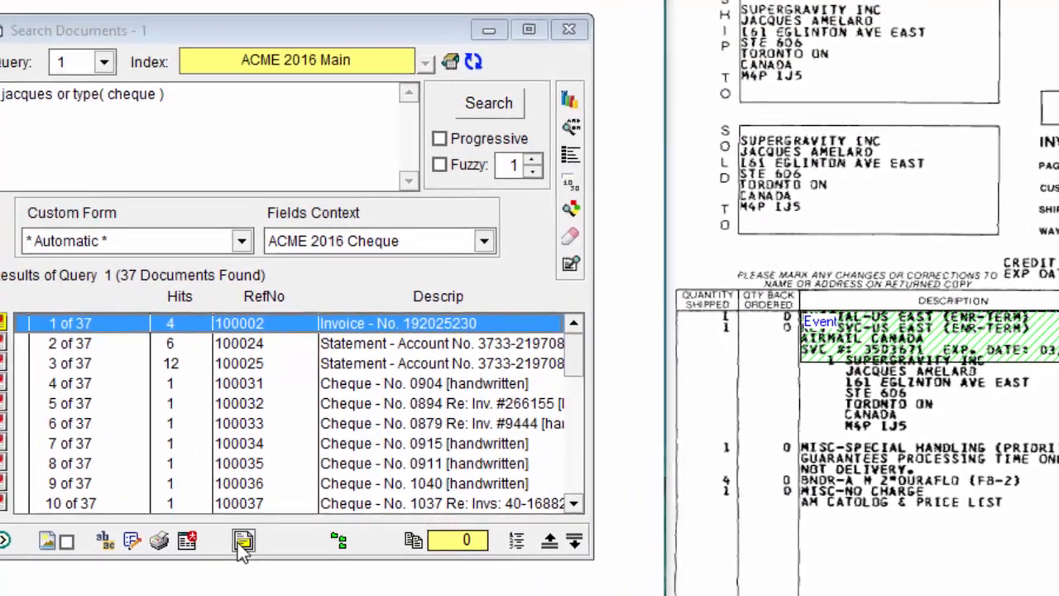
View the Event form from the first invoice's page records, then close it without saving and close the page records list.
click(162, 538)
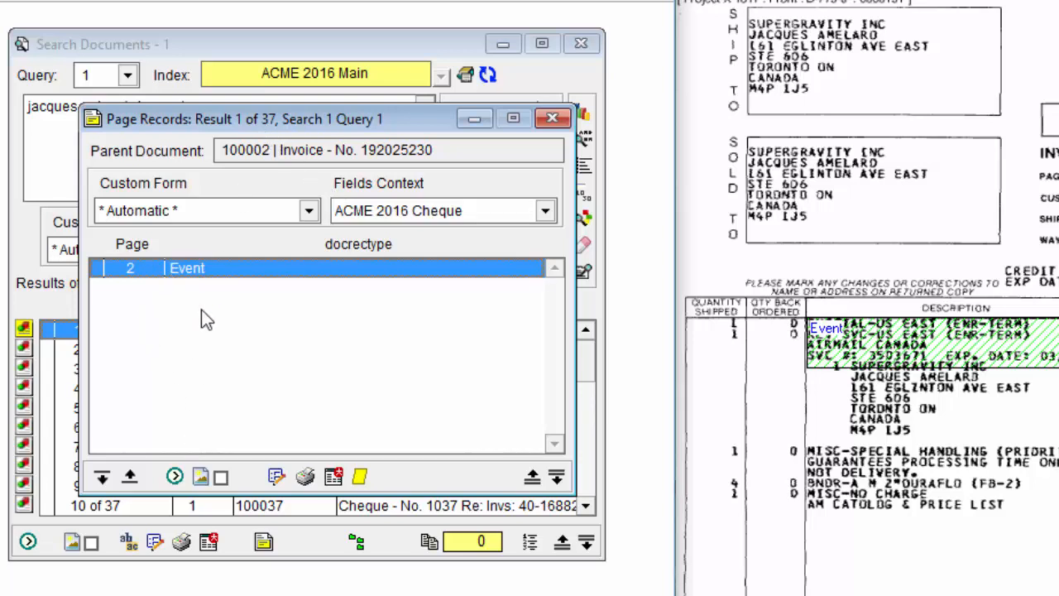
click(277, 478)
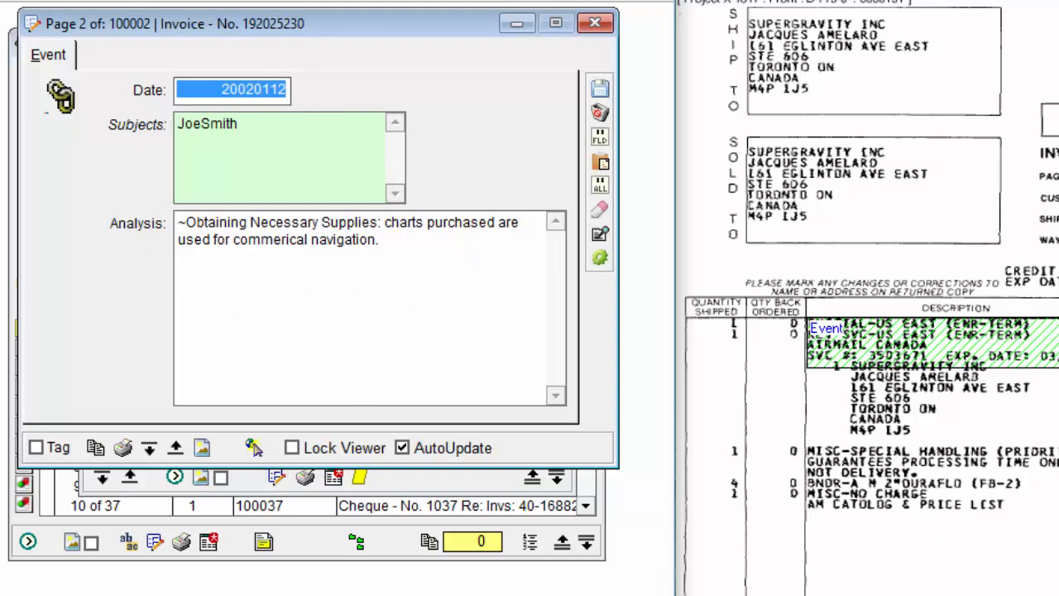
click(1050, 248)
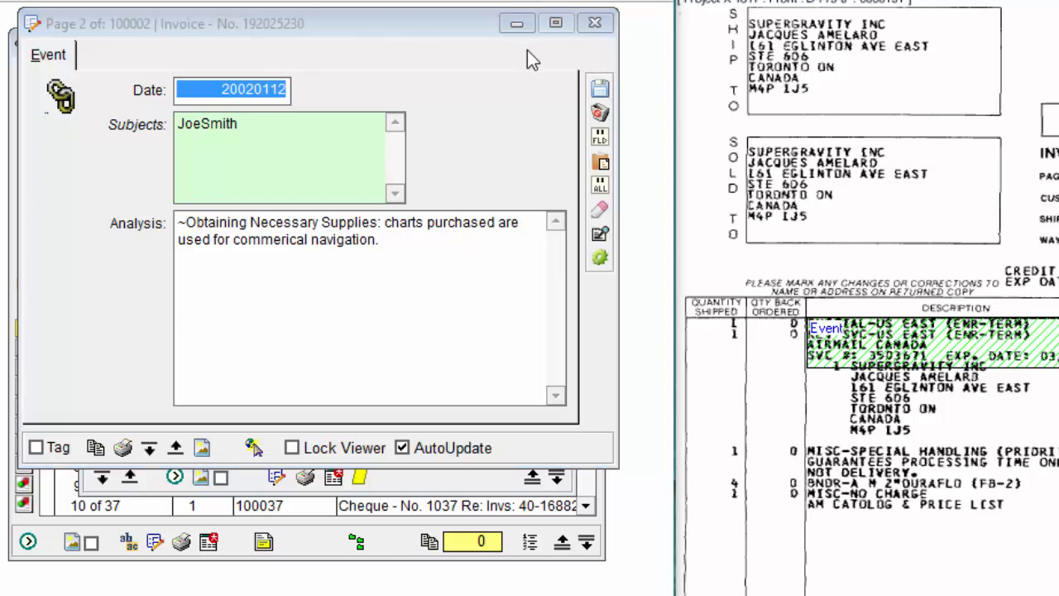
click(600, 114)
key(Return)
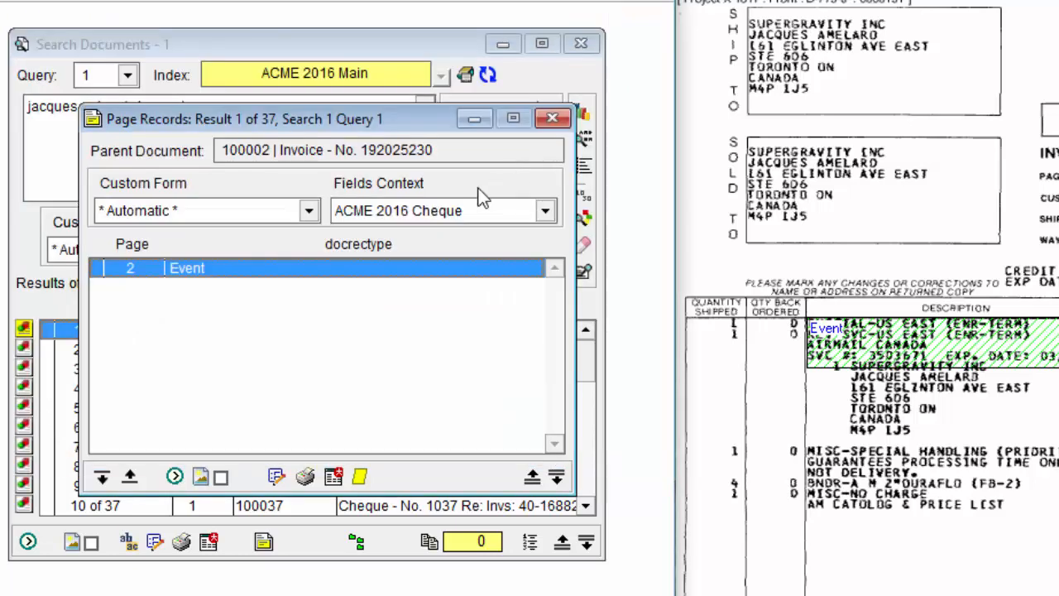
click(554, 120)
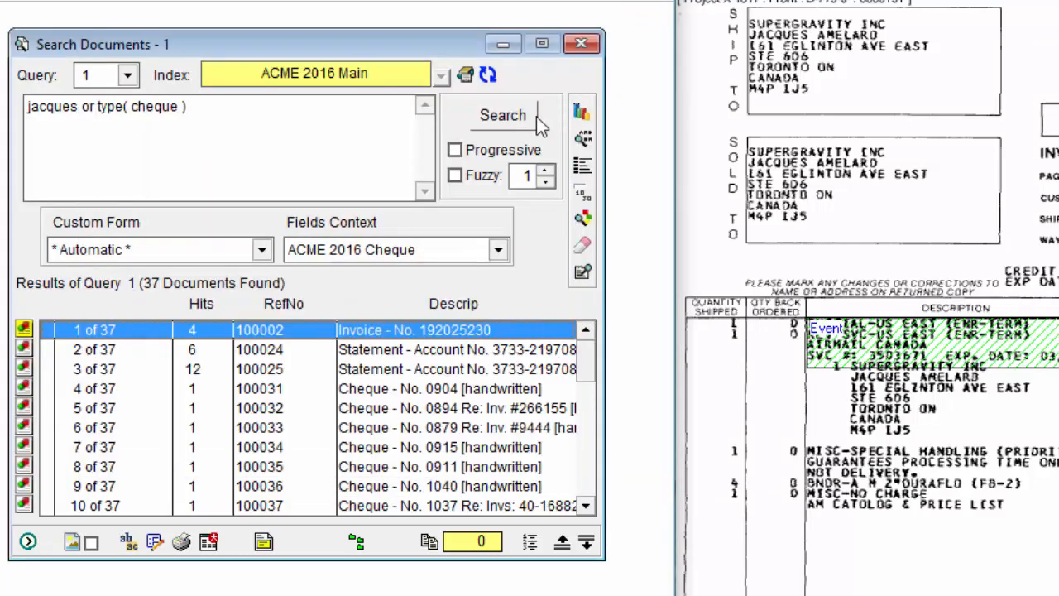
Search the same index for docrectype( photograph ).
drag(217, 109, 25, 101)
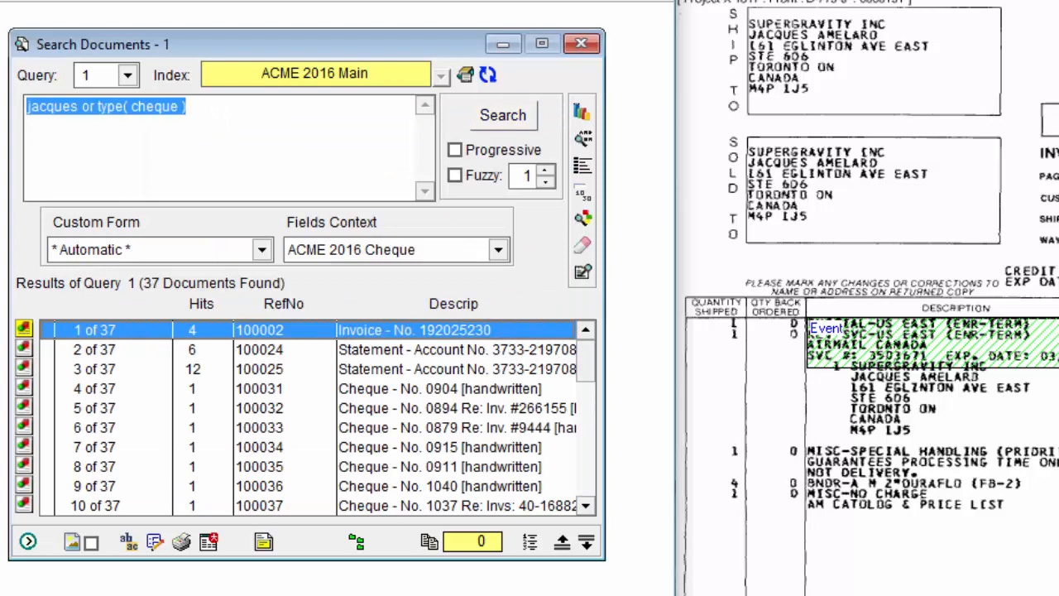
text(docrectype( photograph ))
key(Return)
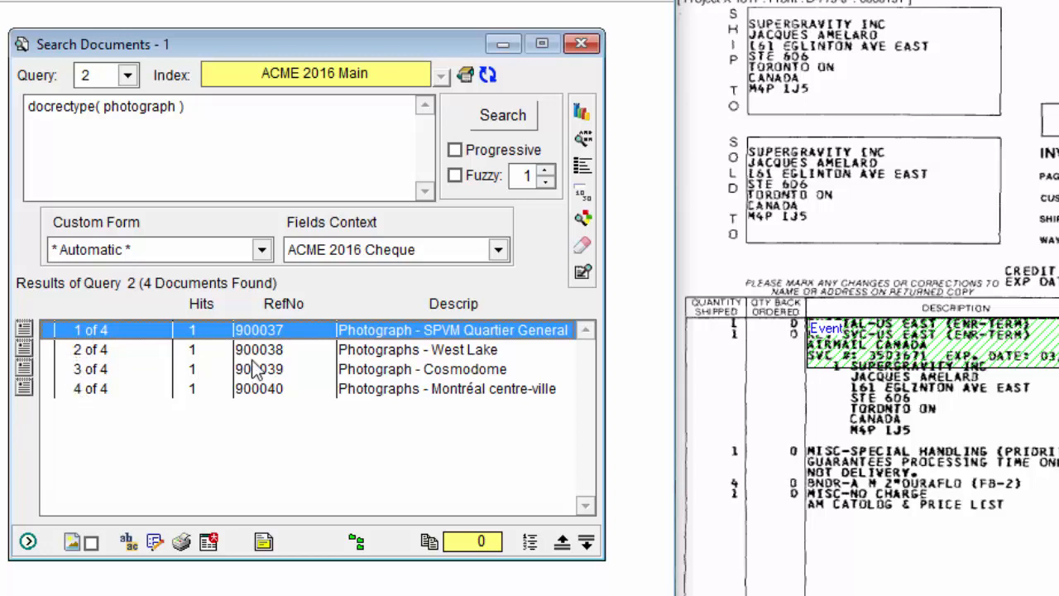
View the form of the 'Photographs - West Lake' result and close it without saving changes.
click(95, 353)
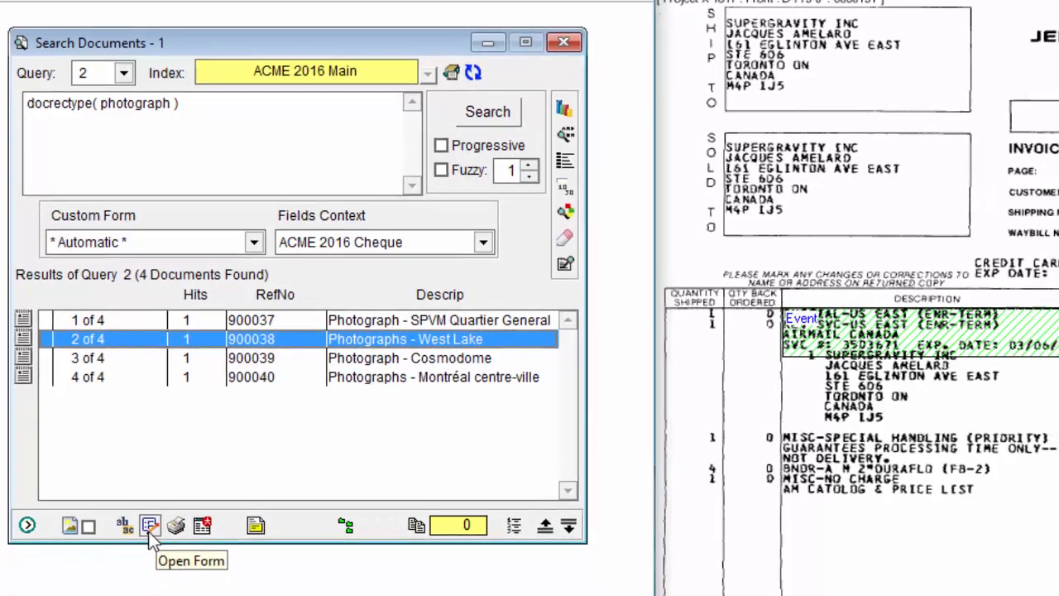
click(149, 527)
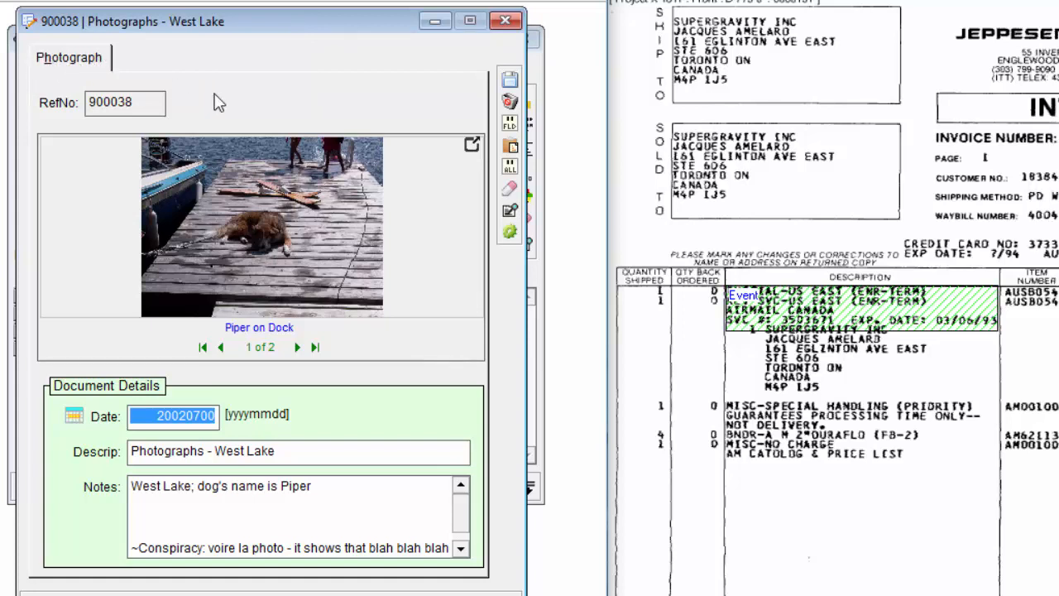
key(alt+Tab)
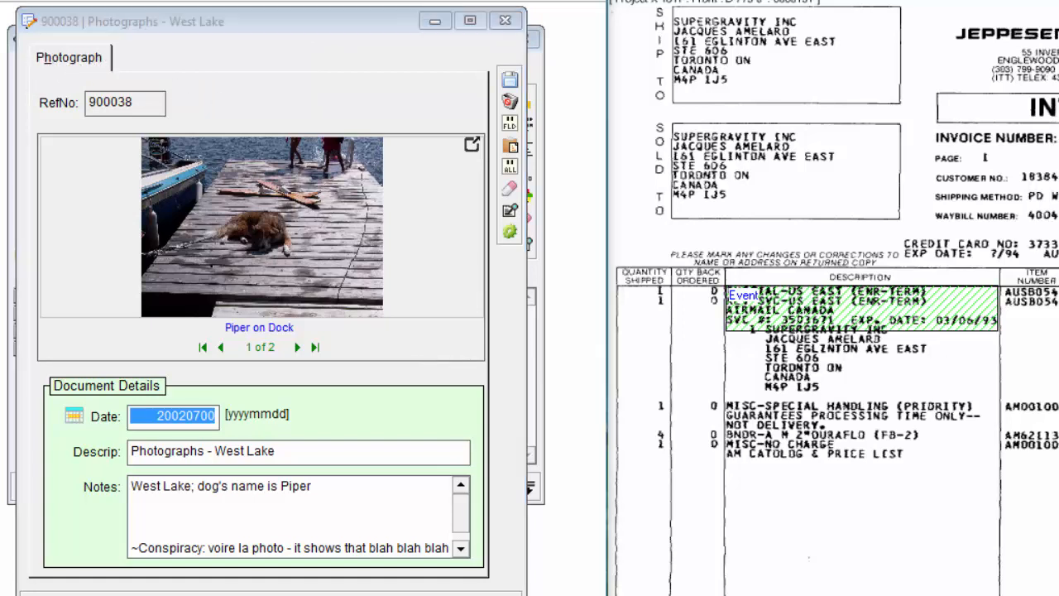
click(510, 103)
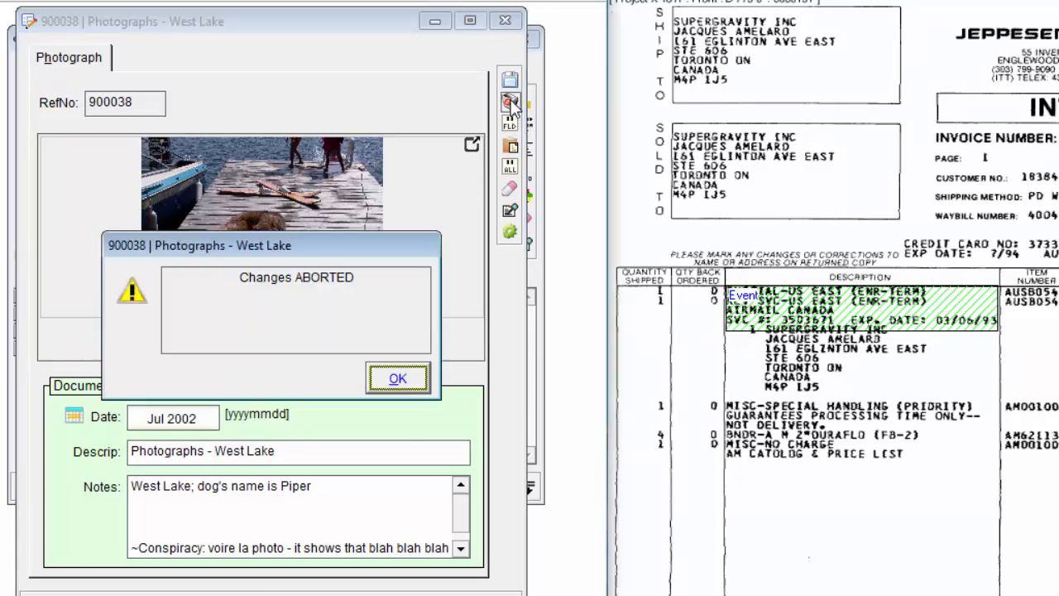
key(Return)
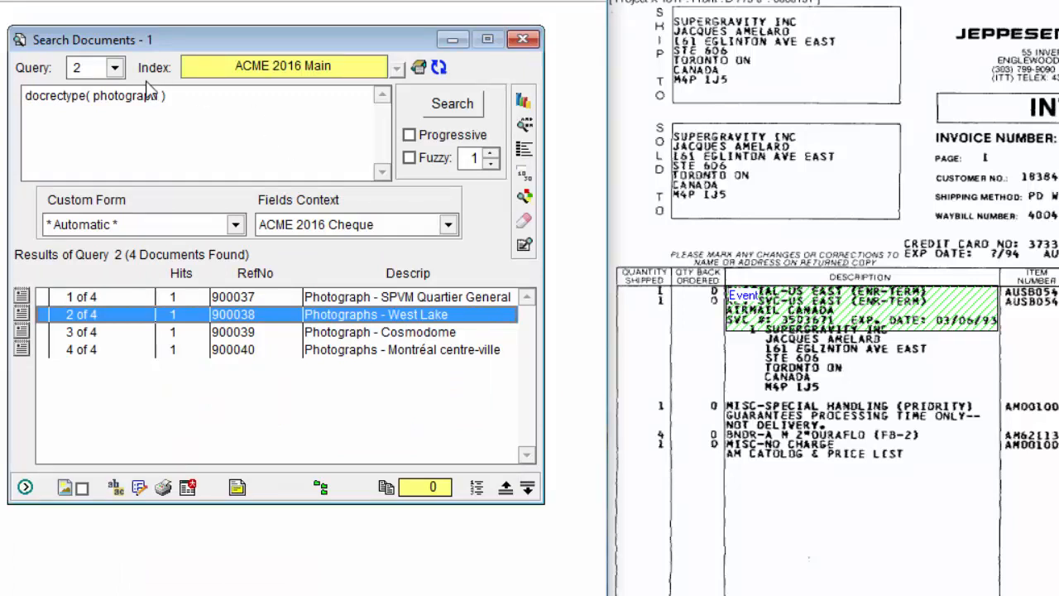
Recall the first query, with type( cheque ), from the query history and run it again.
click(116, 69)
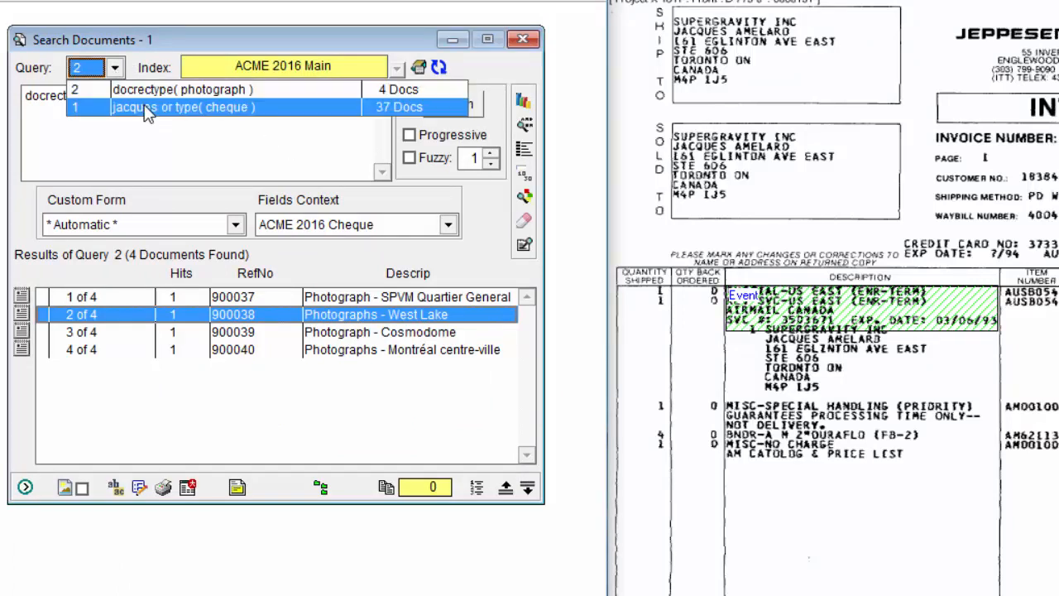
click(145, 105)
click(465, 111)
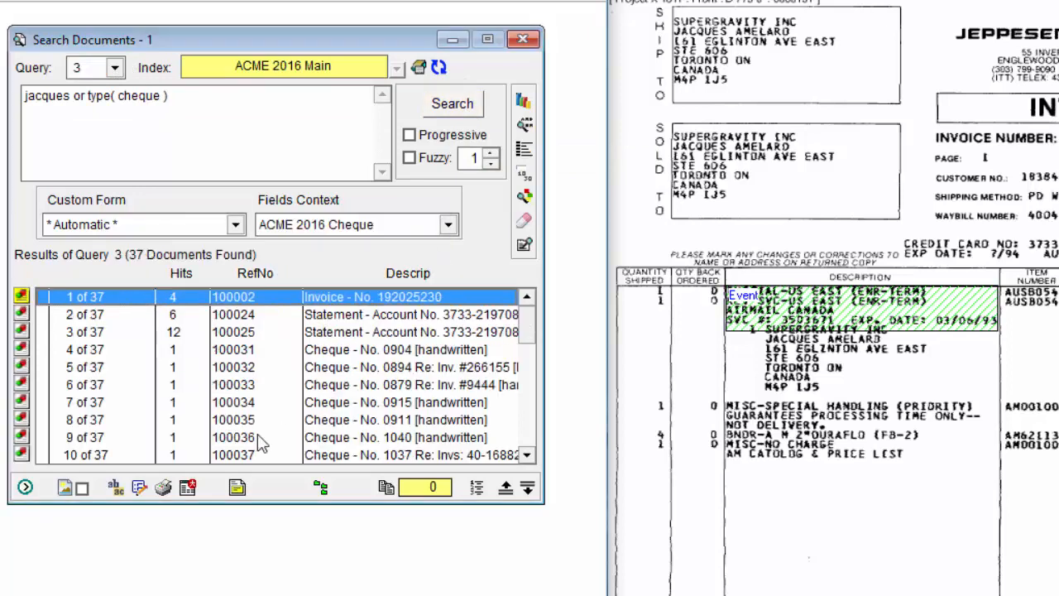
Look up the first invoice's linked subject in the Subjects table and view its record, closing the record without saving.
click(140, 490)
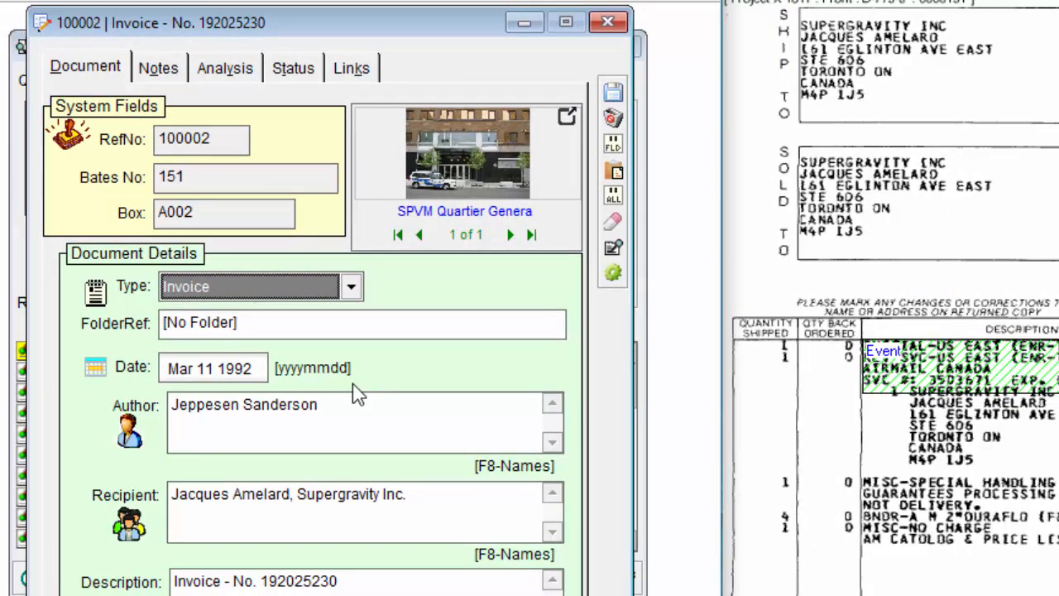
click(358, 73)
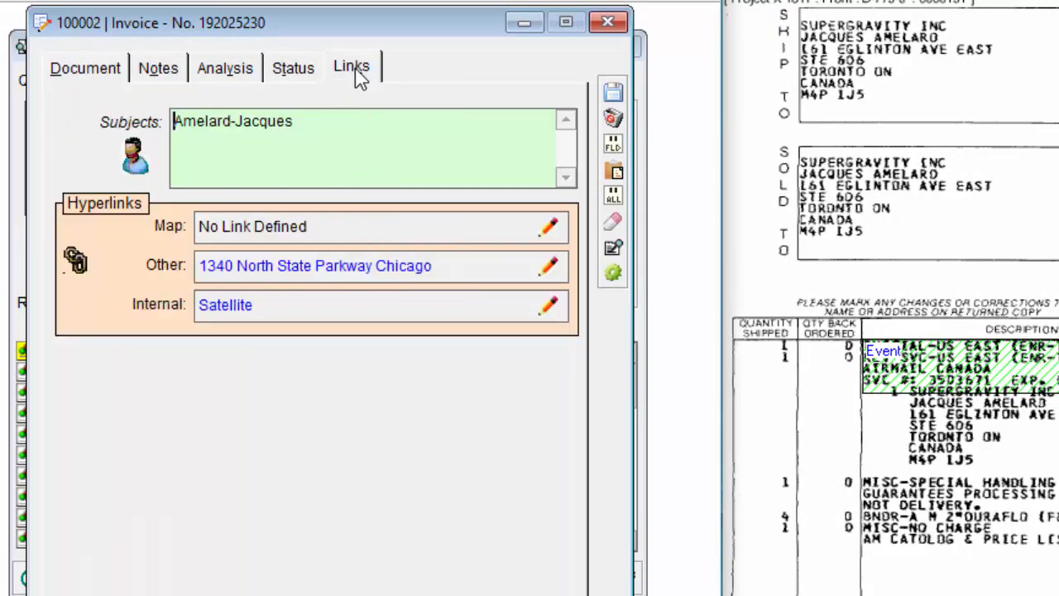
double_click(265, 132)
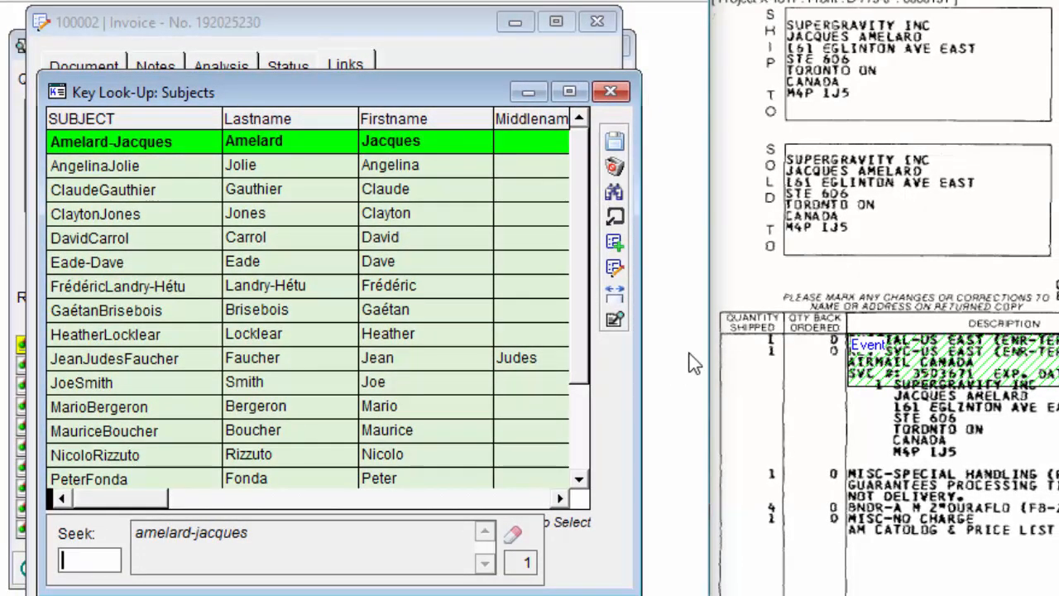
click(614, 269)
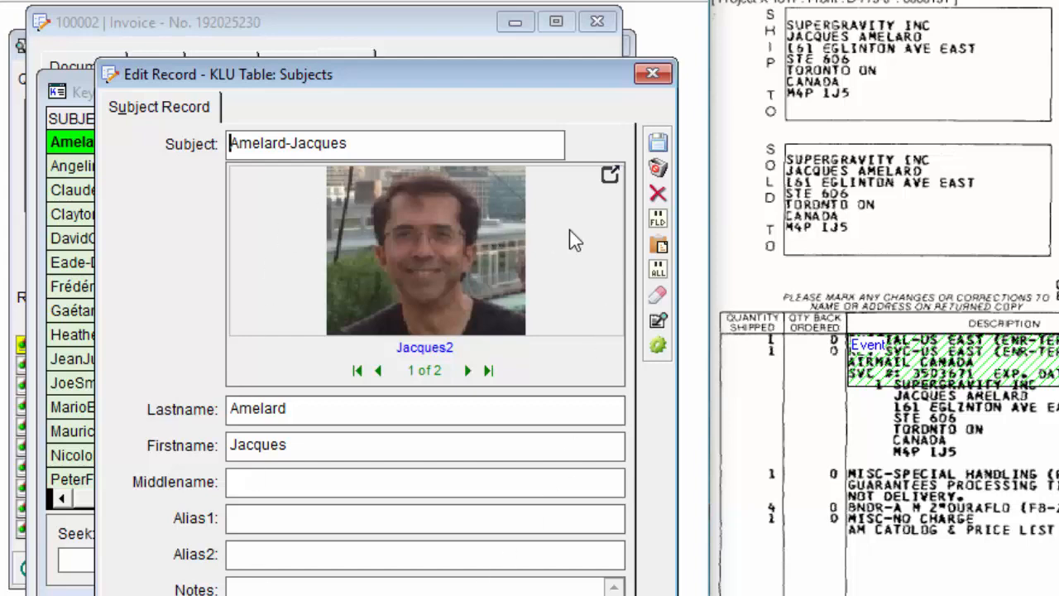
click(657, 172)
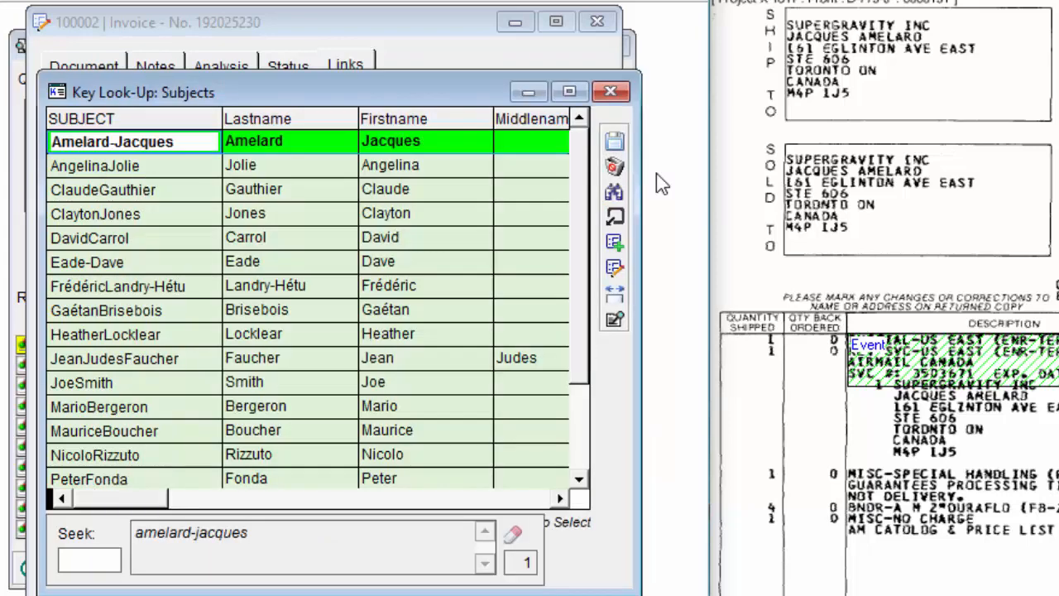
View the blank new-record form of the Subjects look-up table, closing the form and the look-up without saving.
click(614, 242)
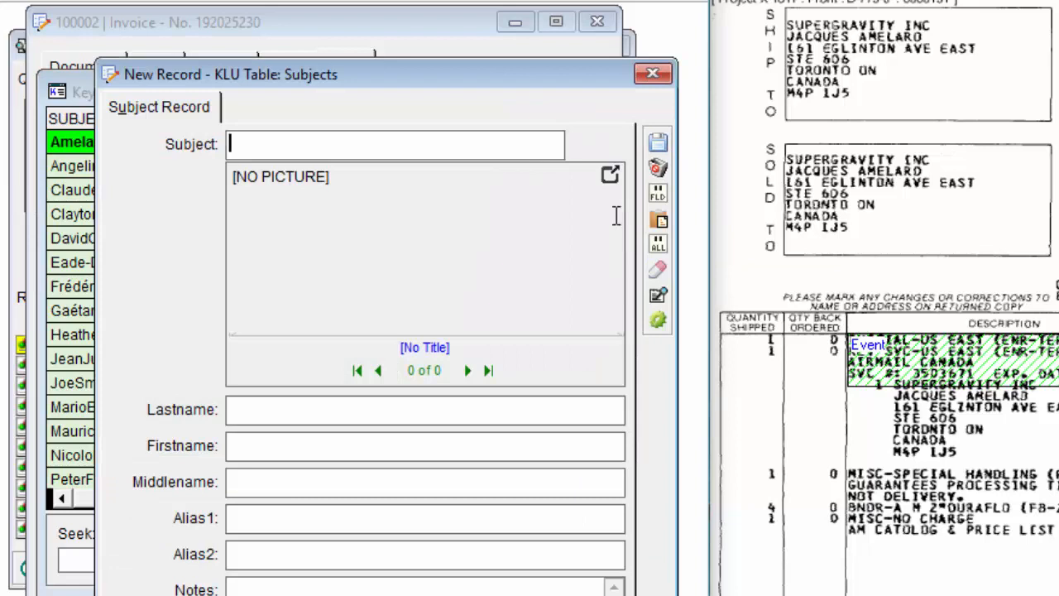
click(658, 170)
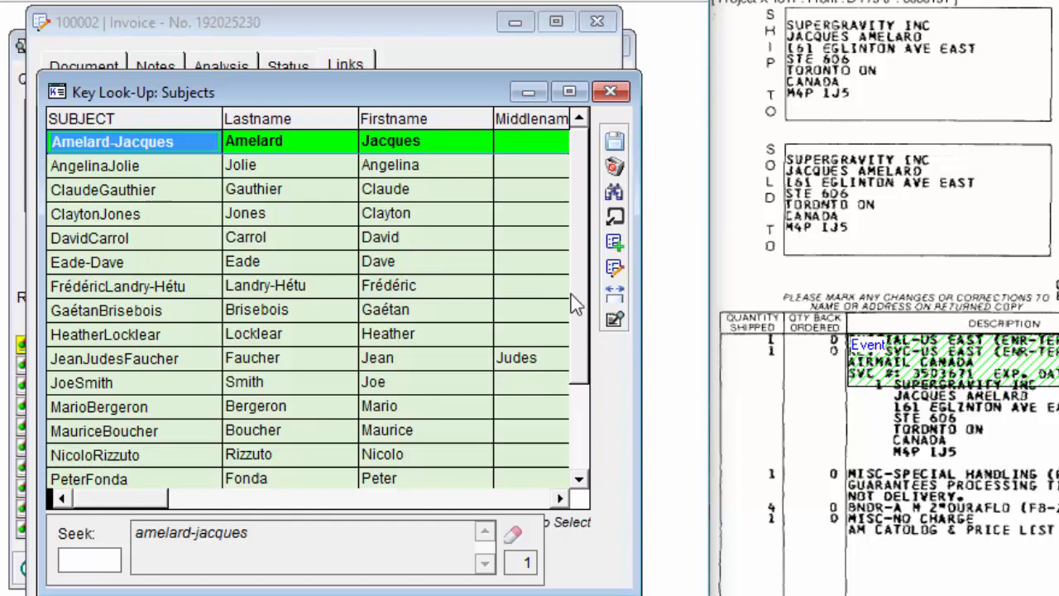
click(614, 168)
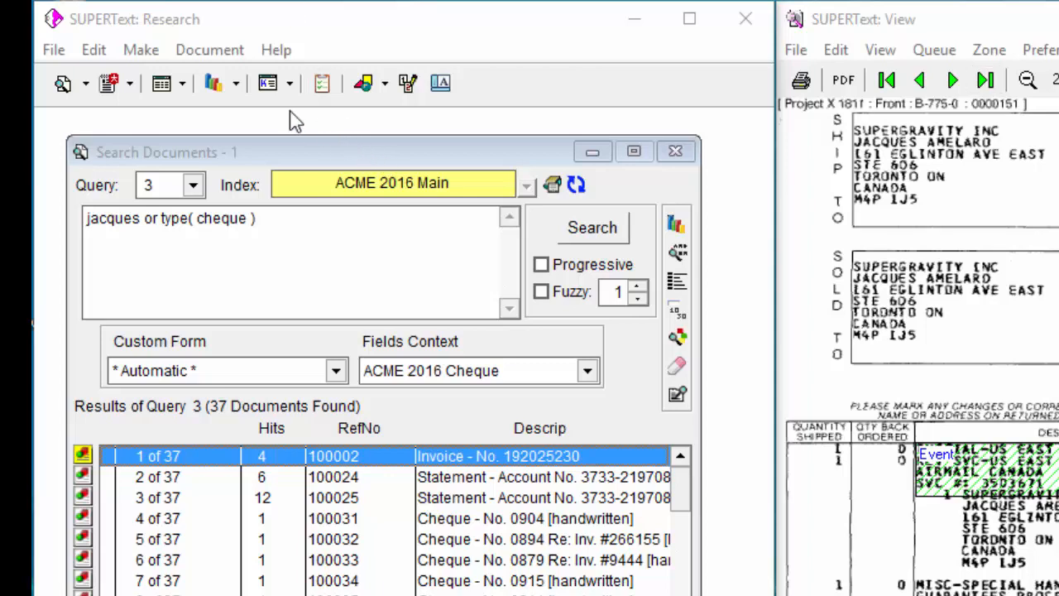
Open the recent ACME 2016 Cheques table and display its first record in the Cheque form, moving the form window aside.
click(182, 85)
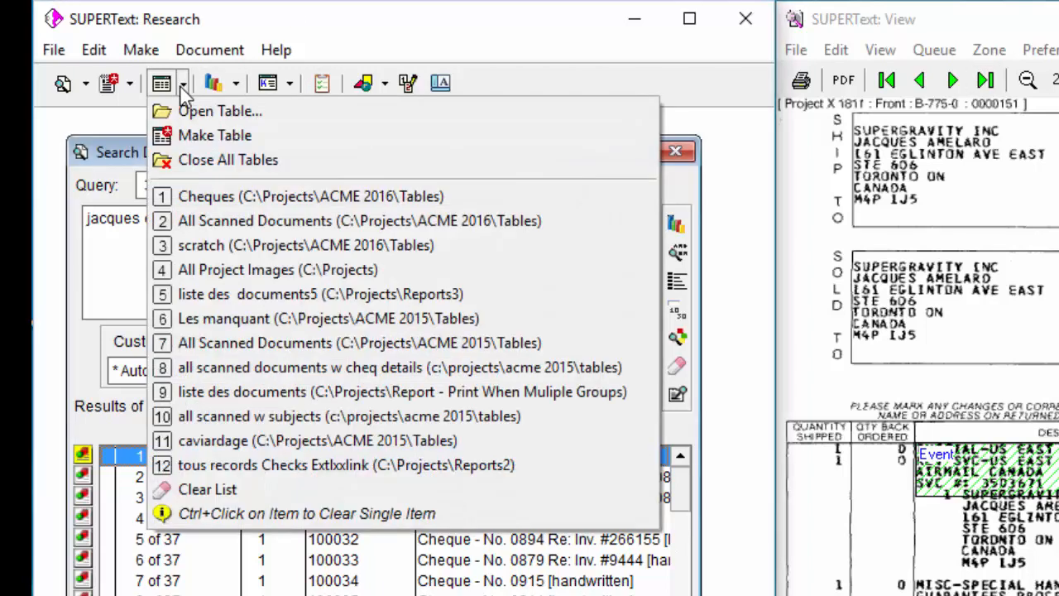
click(239, 202)
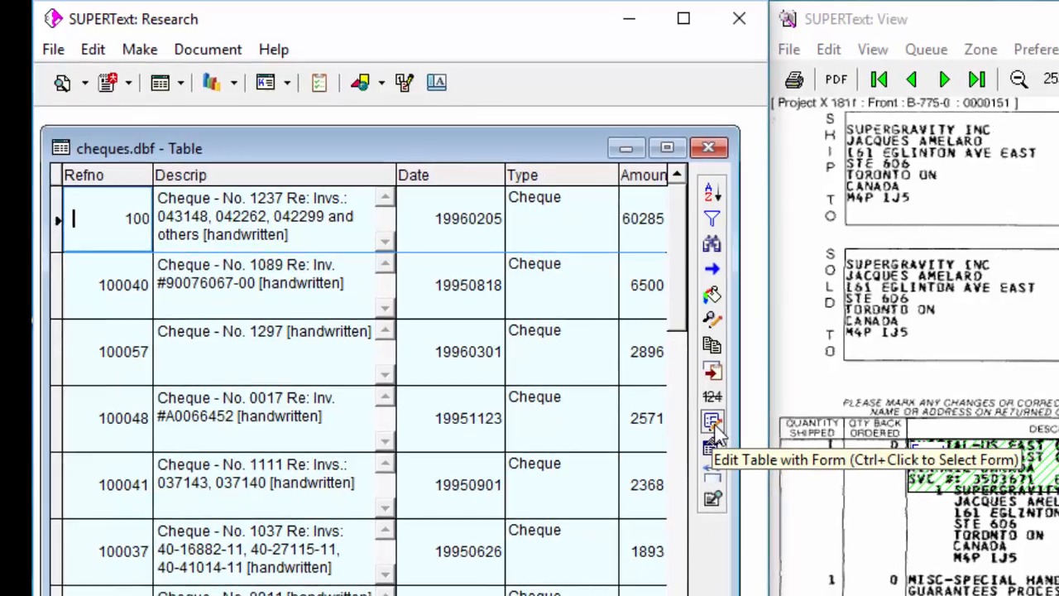
click(712, 423)
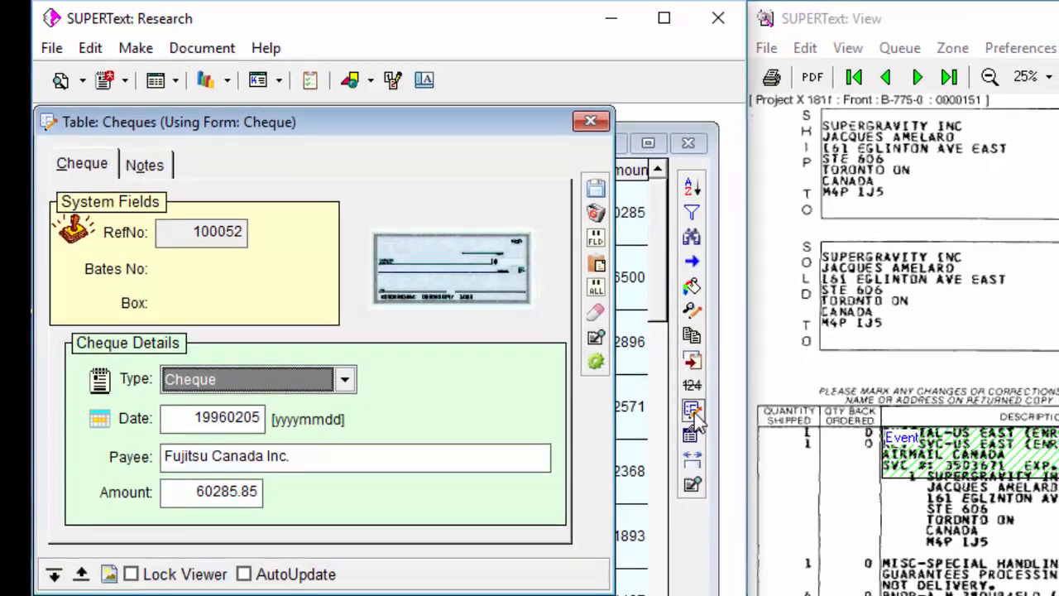
drag(208, 118, 265, 148)
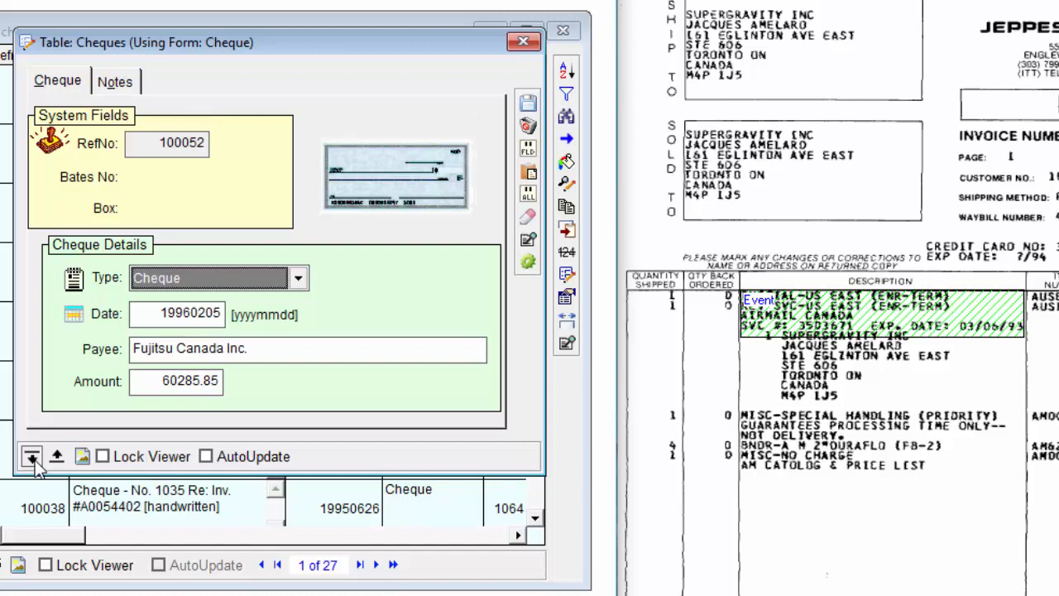
Browse the Cheques table in its form, going three records forward and one record back.
click(31, 457)
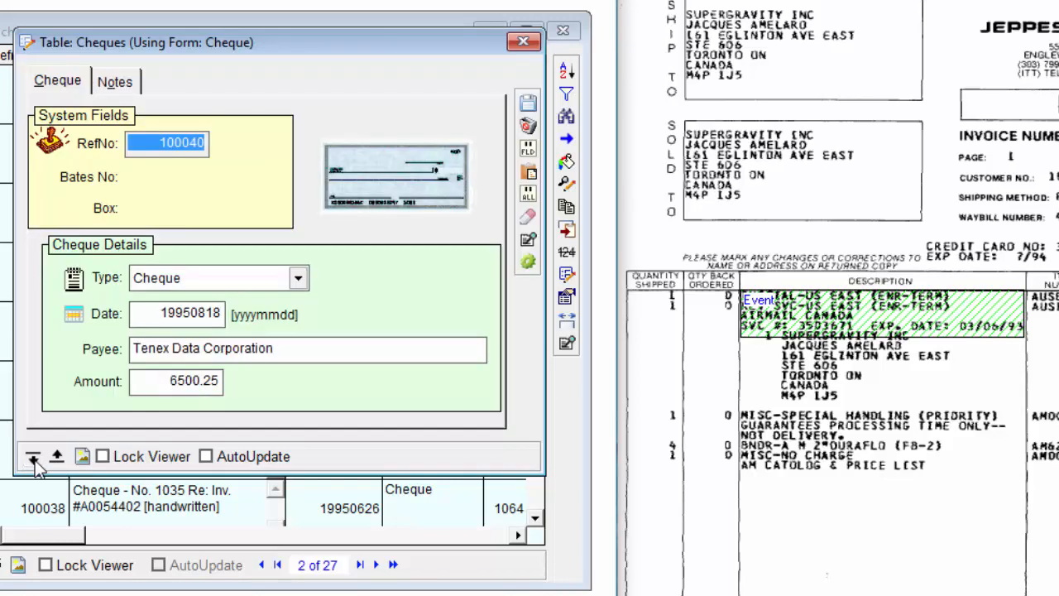
click(32, 457)
click(32, 456)
click(56, 456)
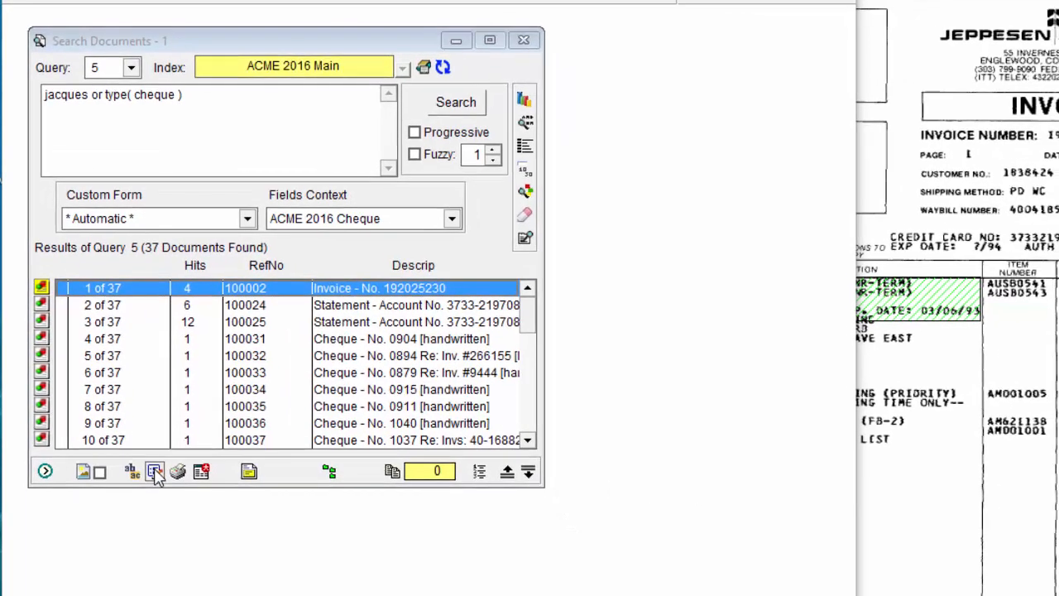
Open the custom form of the first invoice result and review its Notes, Analysis, Status and Links pages, returning to the Document page.
click(155, 472)
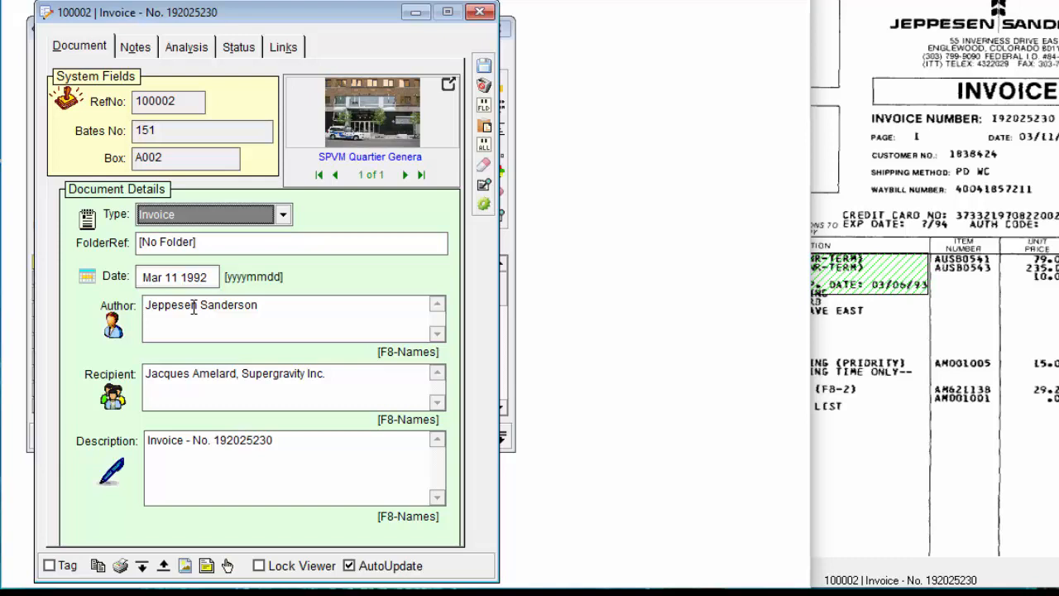
click(146, 51)
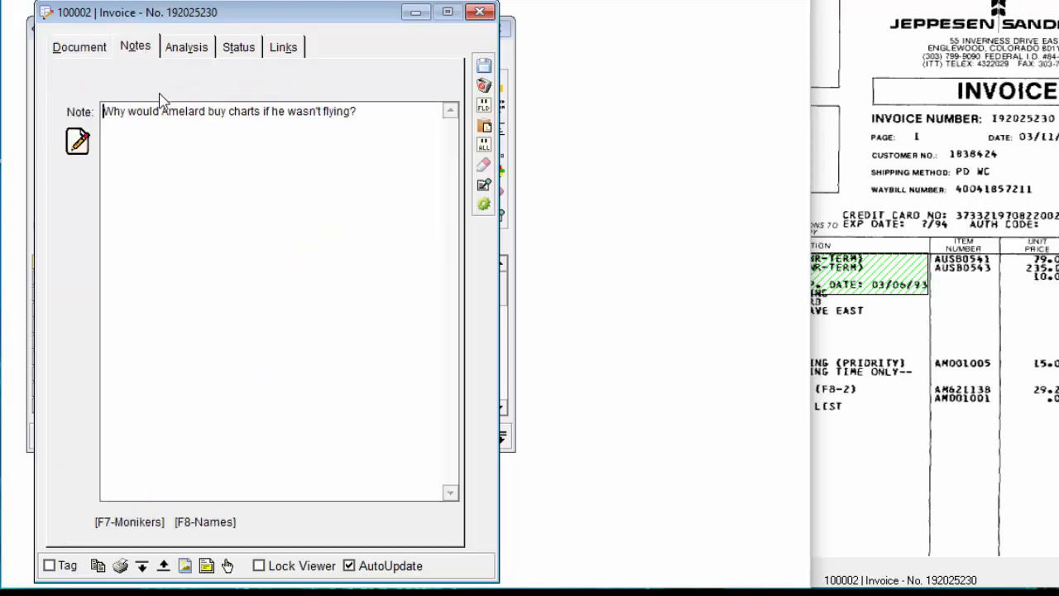
click(282, 48)
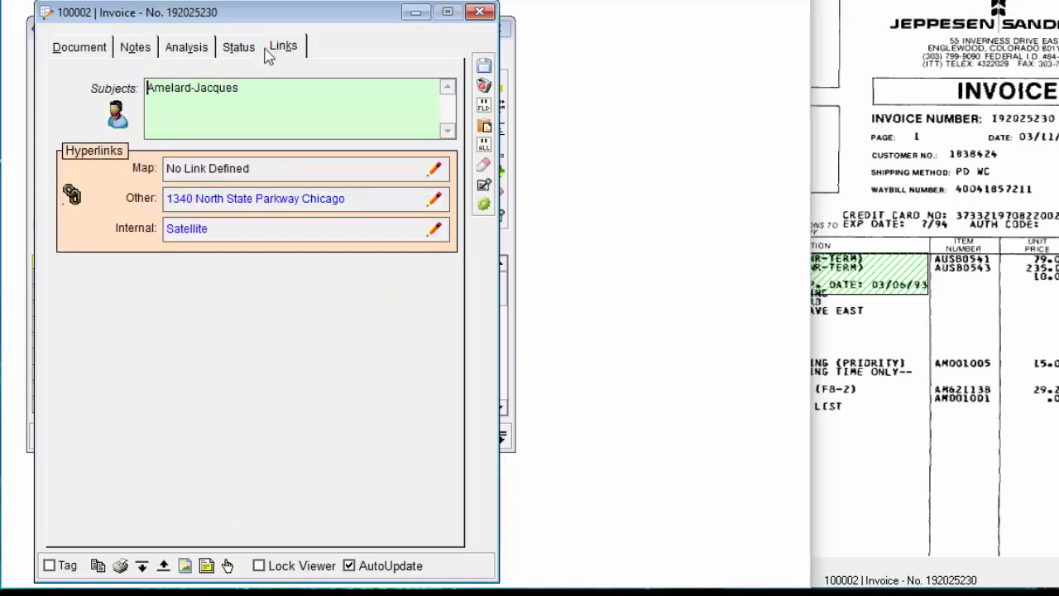
click(240, 51)
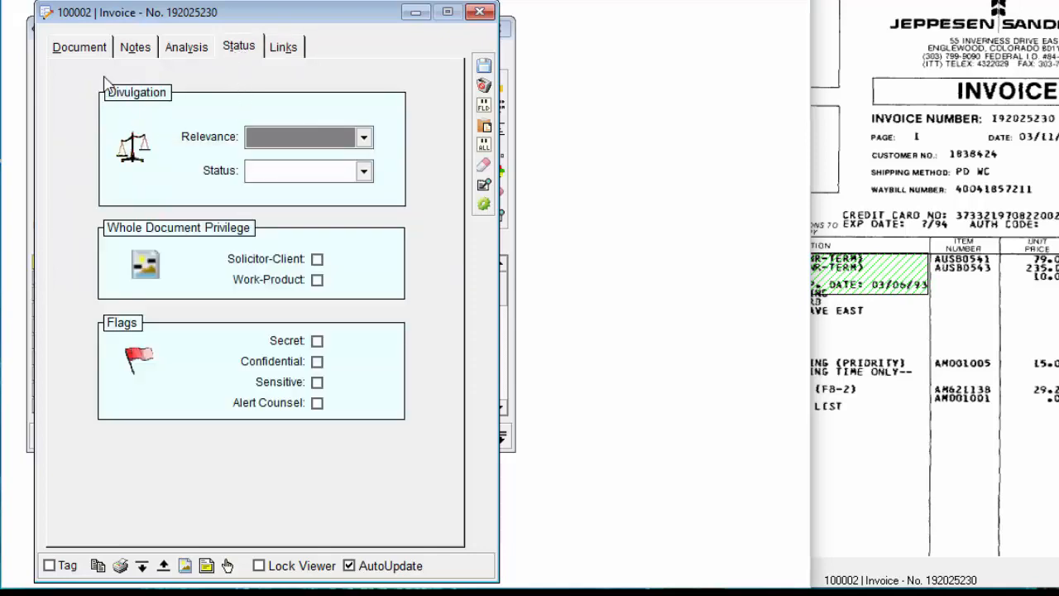
click(77, 52)
click(129, 49)
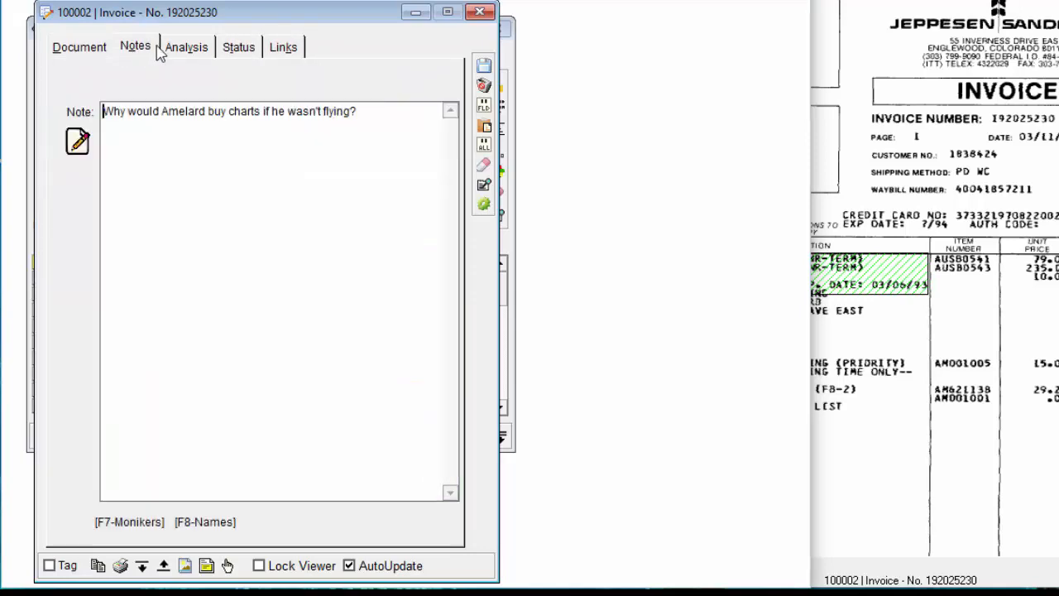
click(192, 48)
click(241, 50)
click(283, 51)
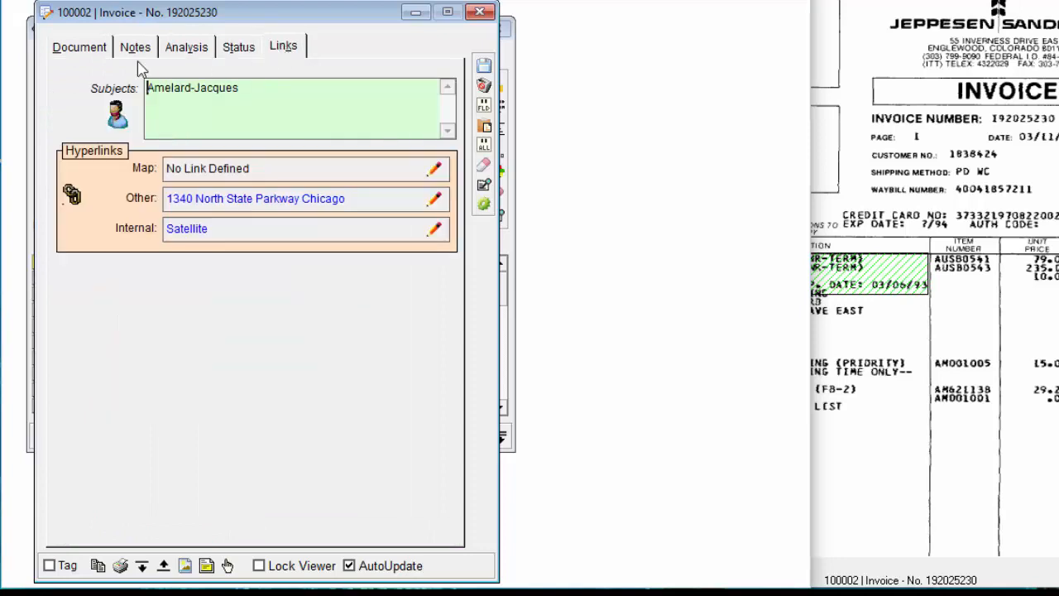
click(73, 49)
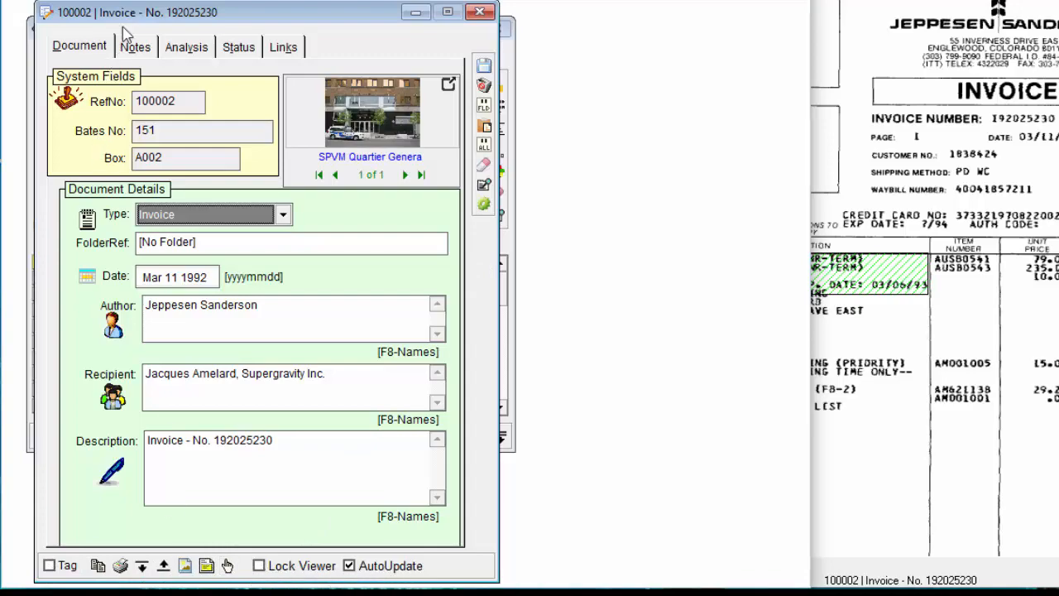
Move the invoice form beside the search results list and toggle the document's Tag option.
drag(125, 18, 408, 19)
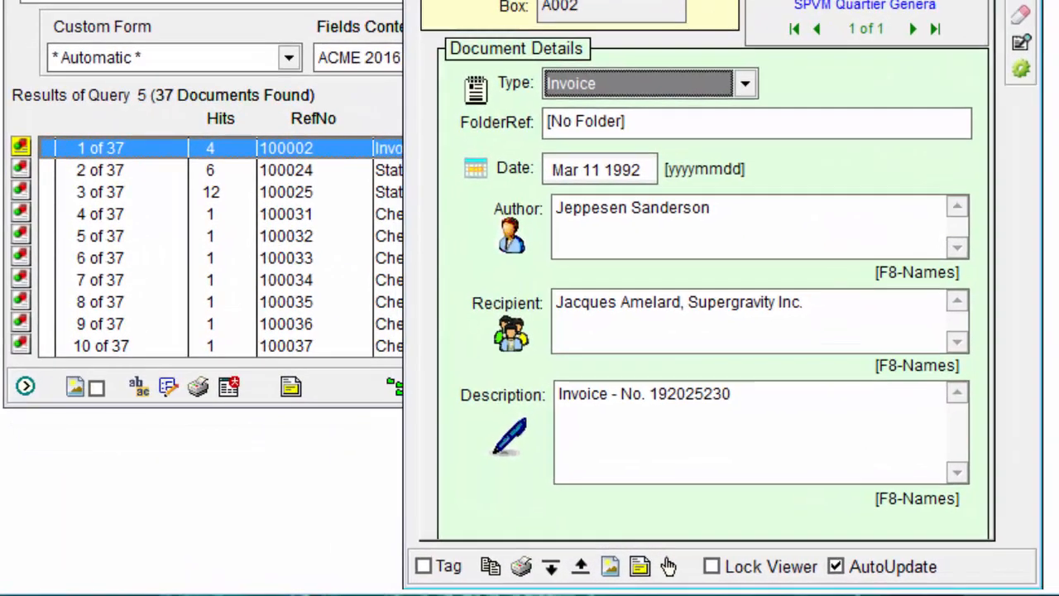
drag(579, 0, 582, 0)
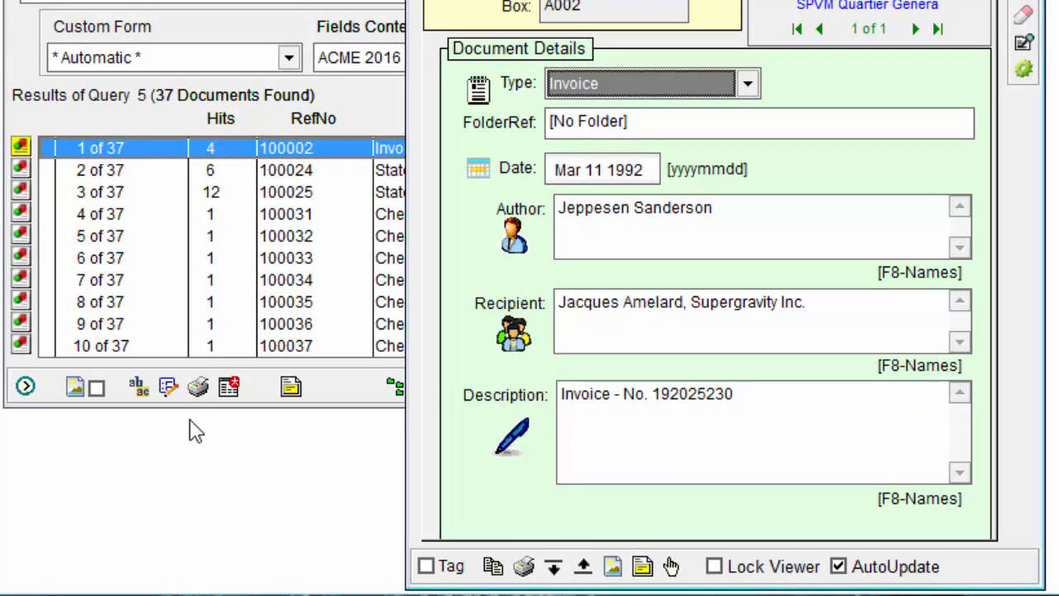
click(426, 566)
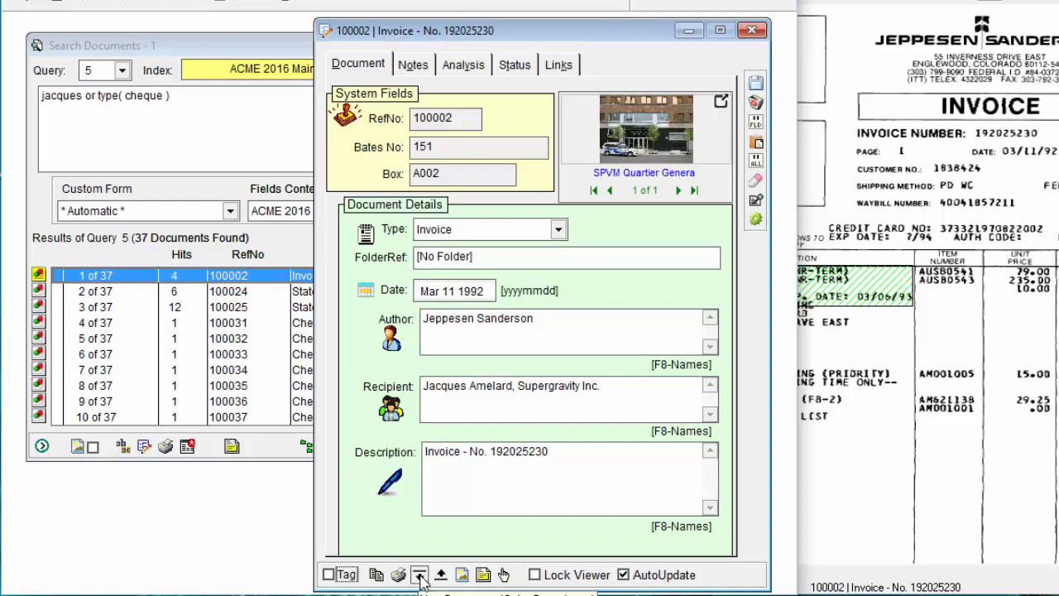
Browse the results in the form, going two documents forward and back twice, and close the form without saving changes.
click(419, 575)
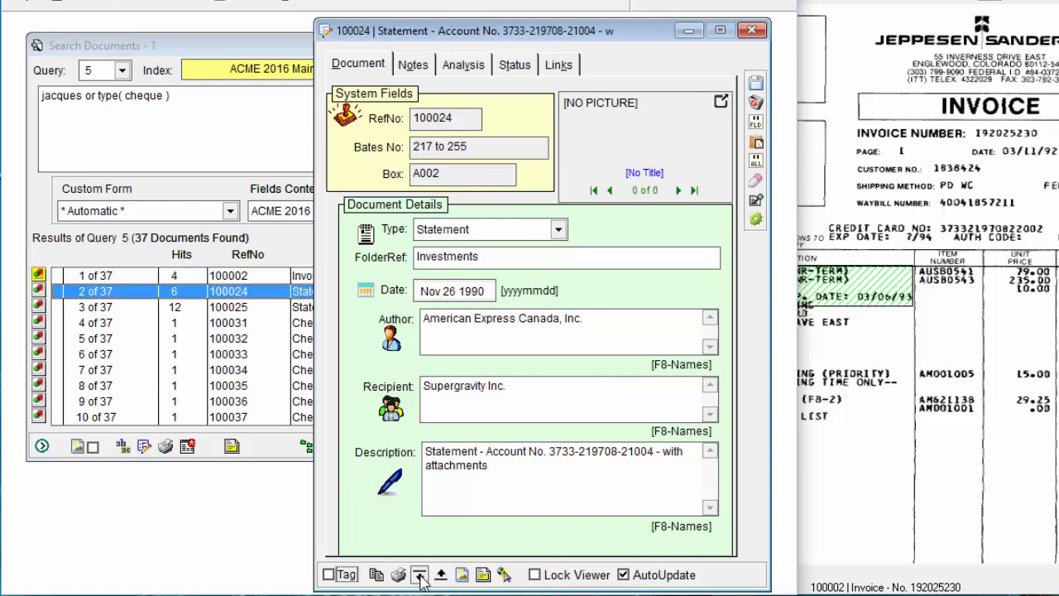
click(419, 575)
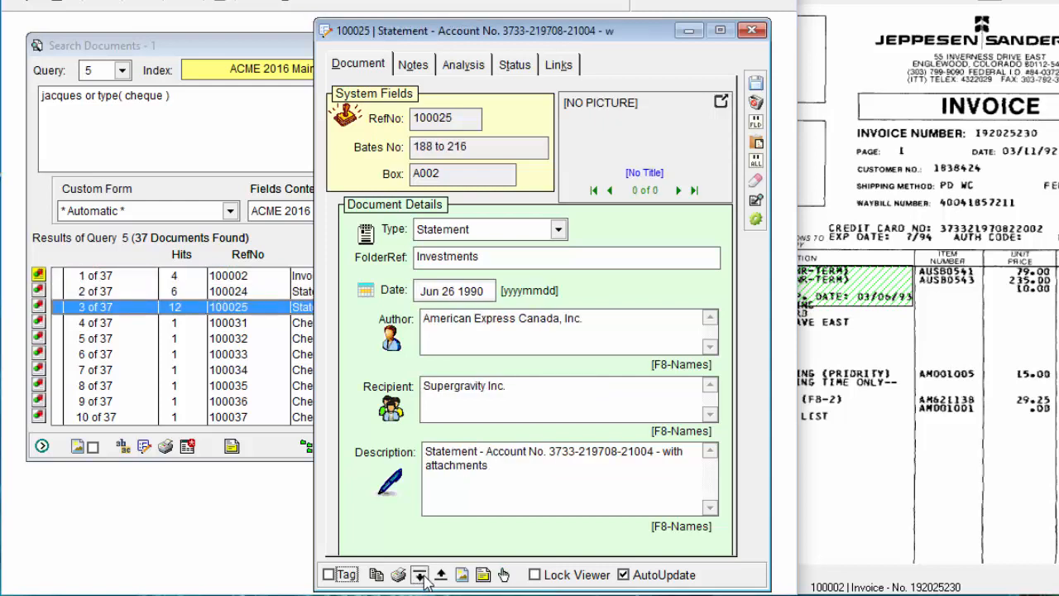
click(441, 575)
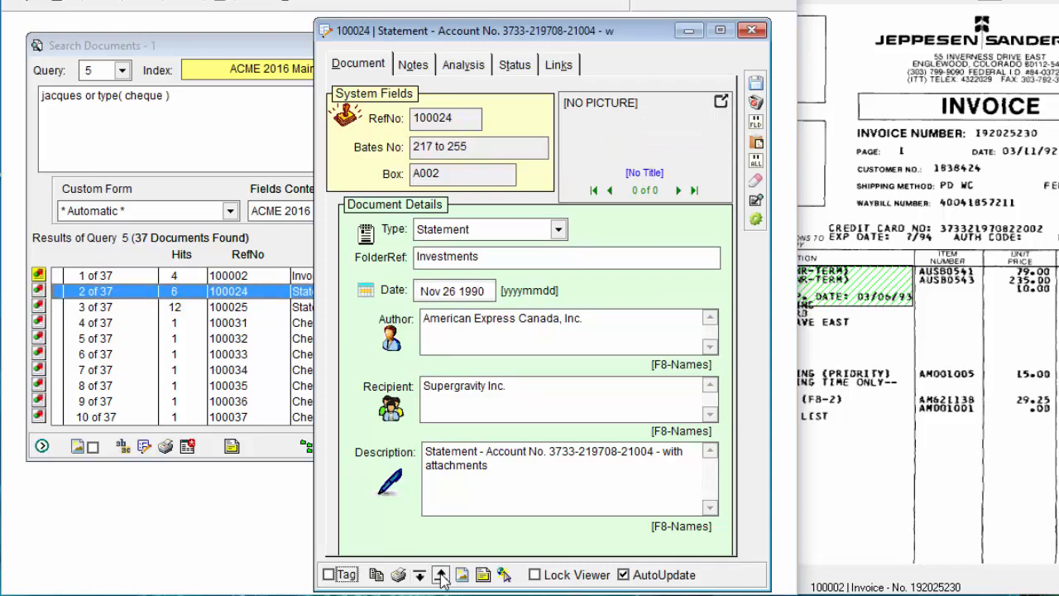
click(441, 575)
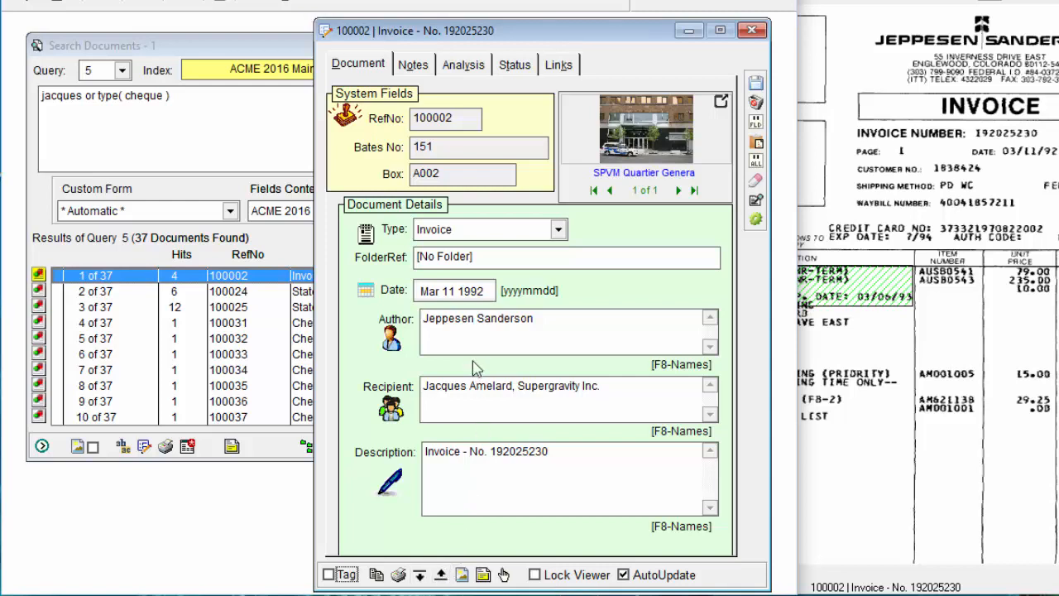
click(548, 319)
key(Page_Down)
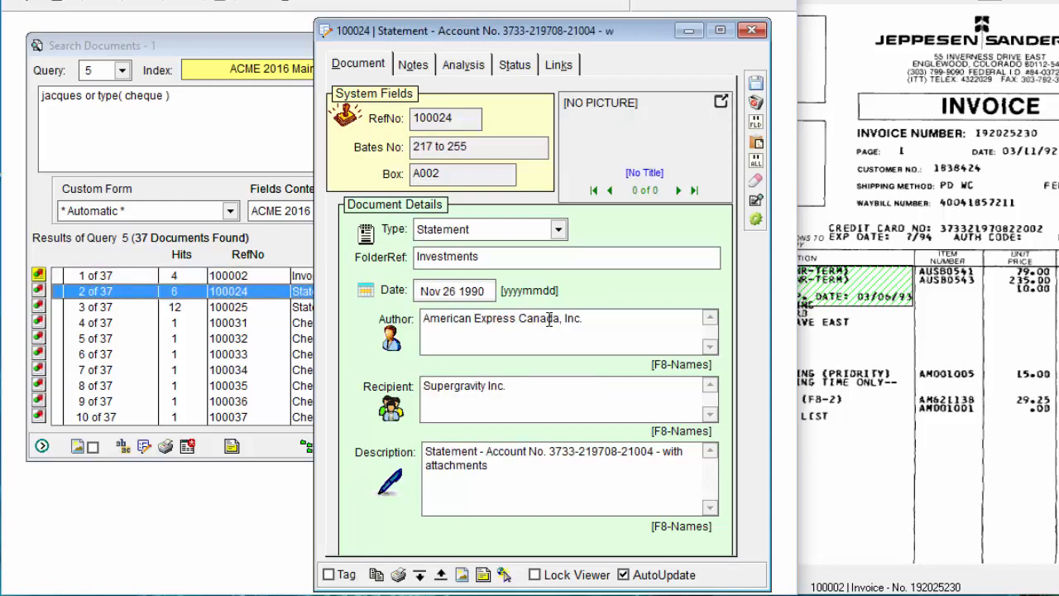
key(Page_Down)
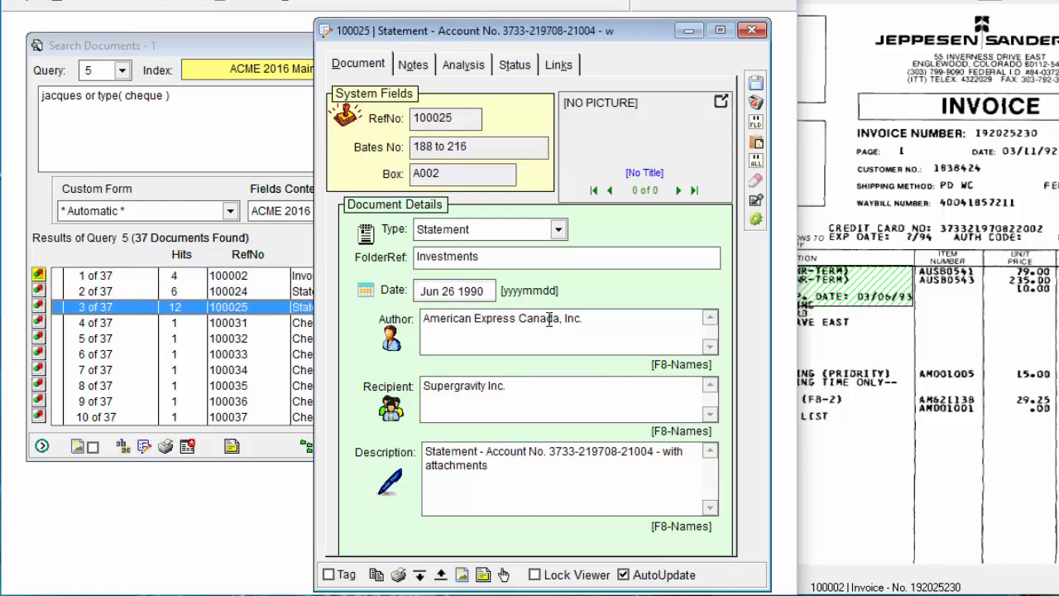
key(Page_Up)
key(Page_Up)
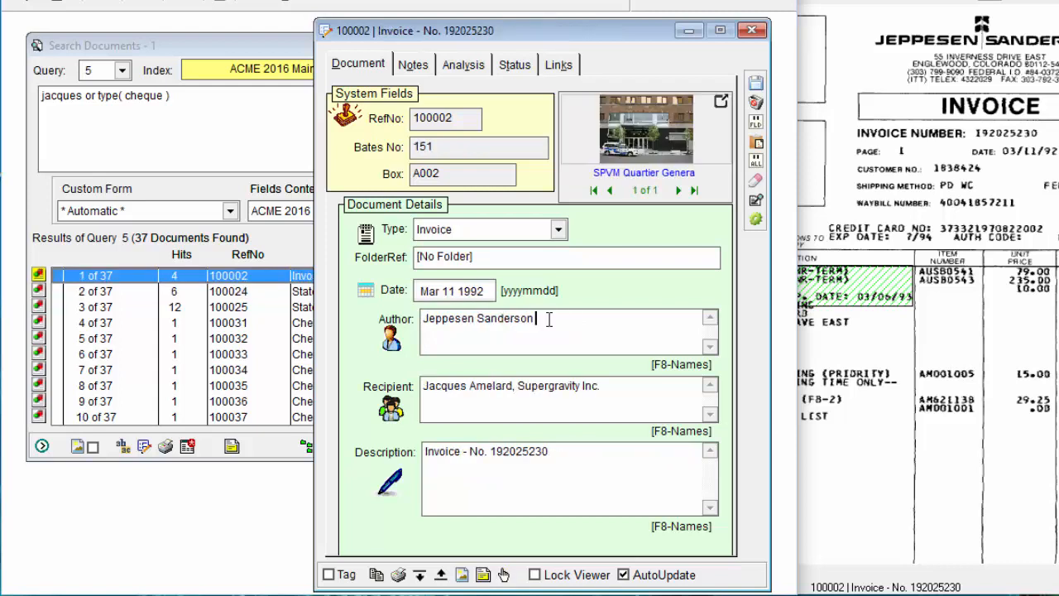
click(754, 106)
key(Return)
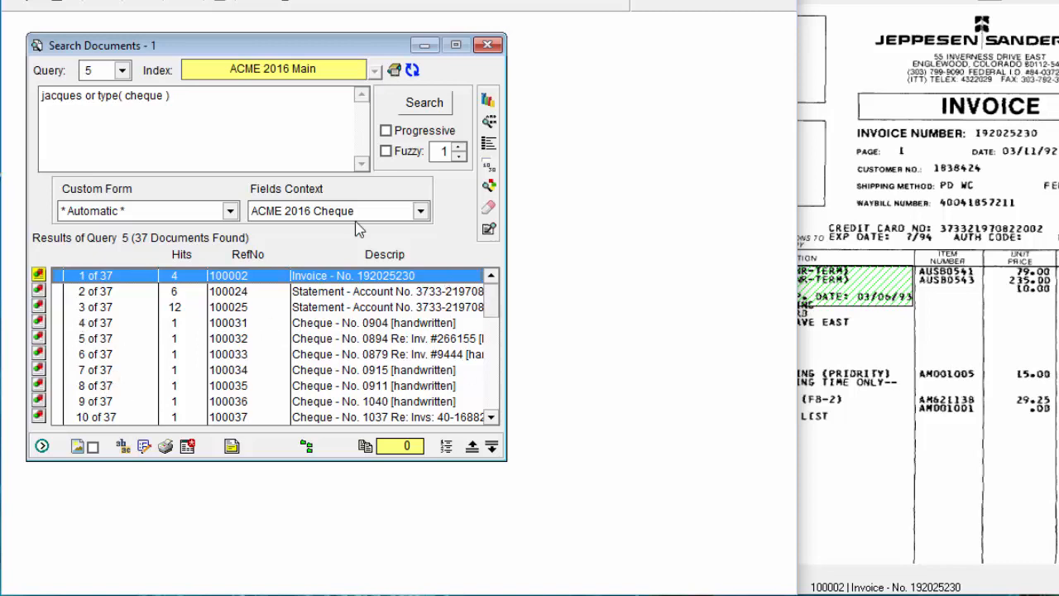
Replace the query with only its first-name term, dropping type( cheque ), and run the search.
drag(171, 97, 5, 81)
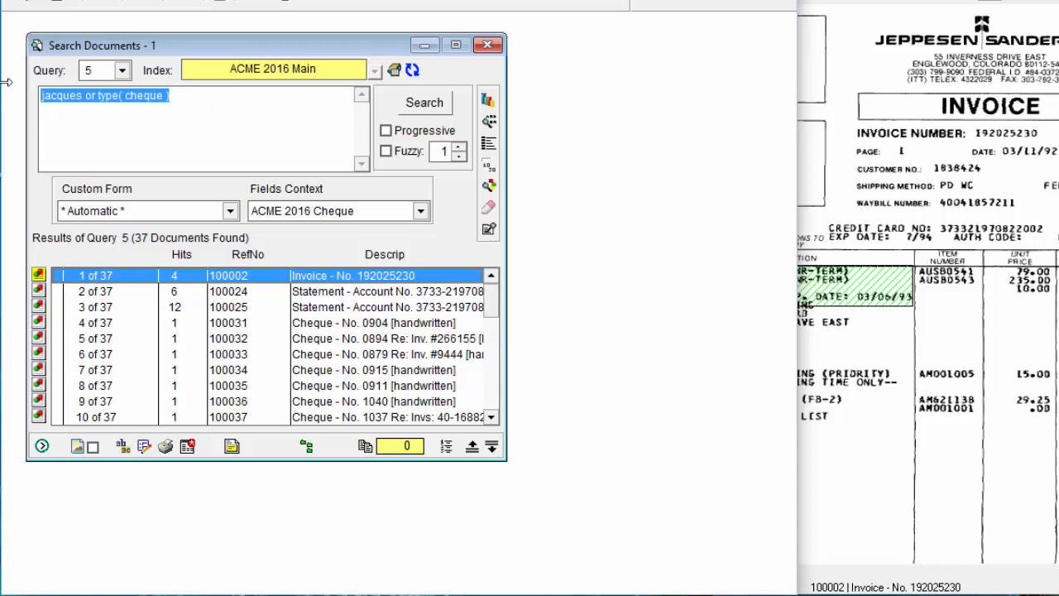
text(jacques)
key(Return)
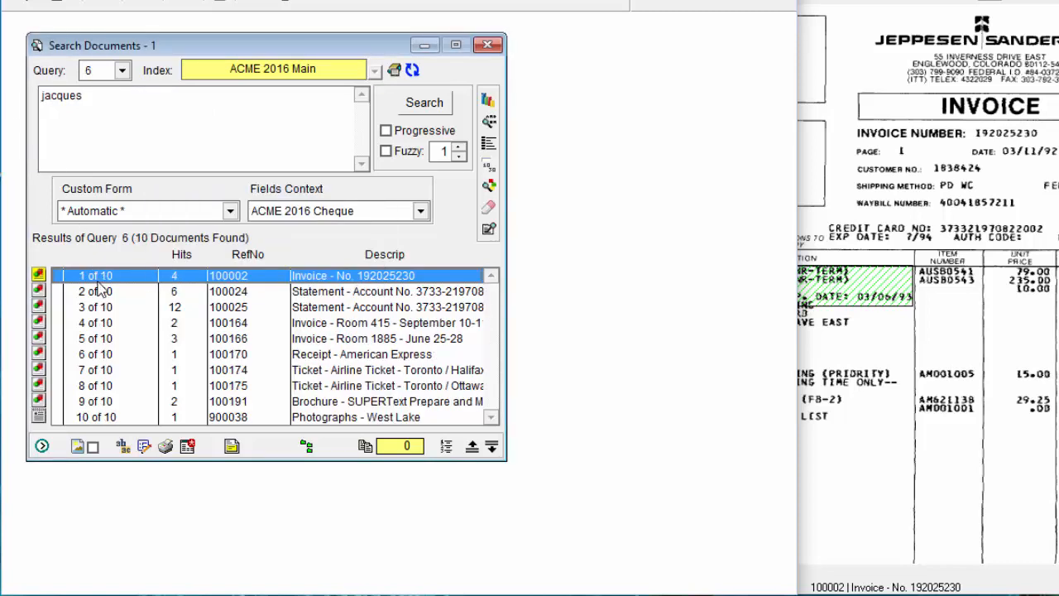
Select results 1, 6 and 9 together and open the selection in the custom form, placing the form beside the results list.
ctrl+click(93, 354)
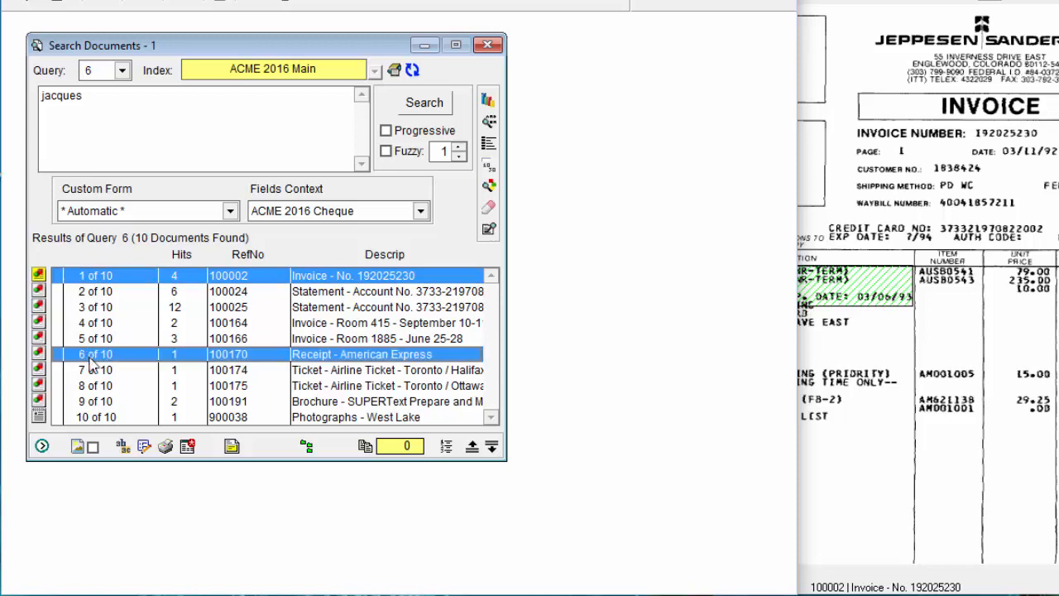
ctrl+click(96, 401)
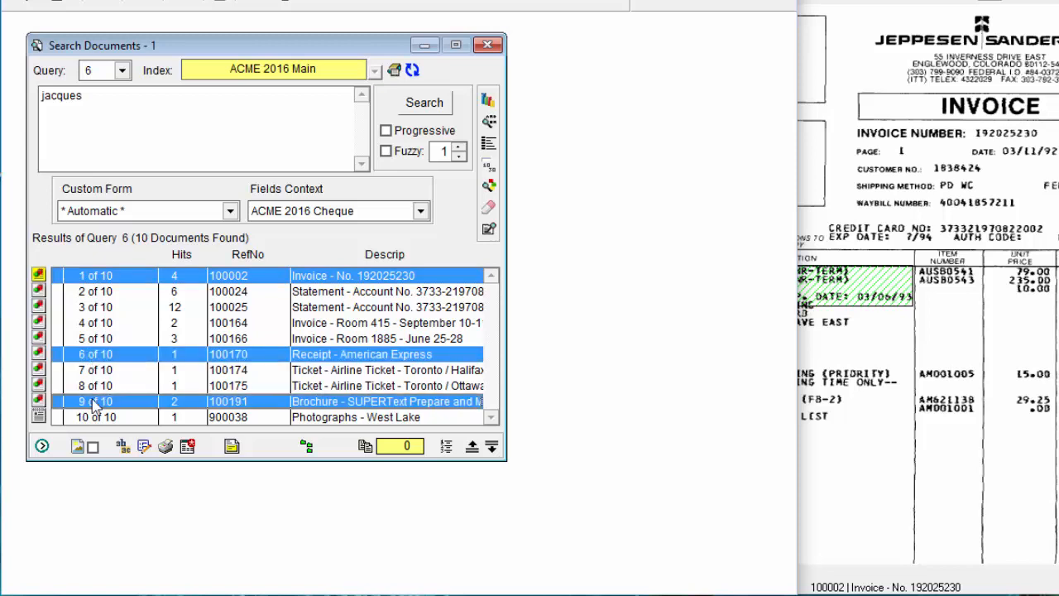
double_click(96, 282)
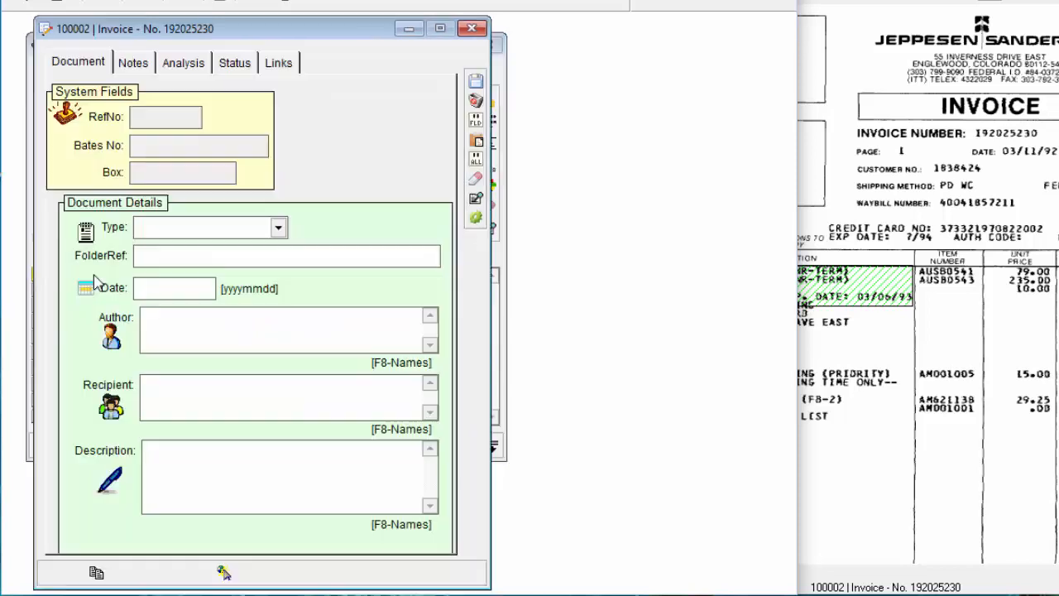
click(471, 29)
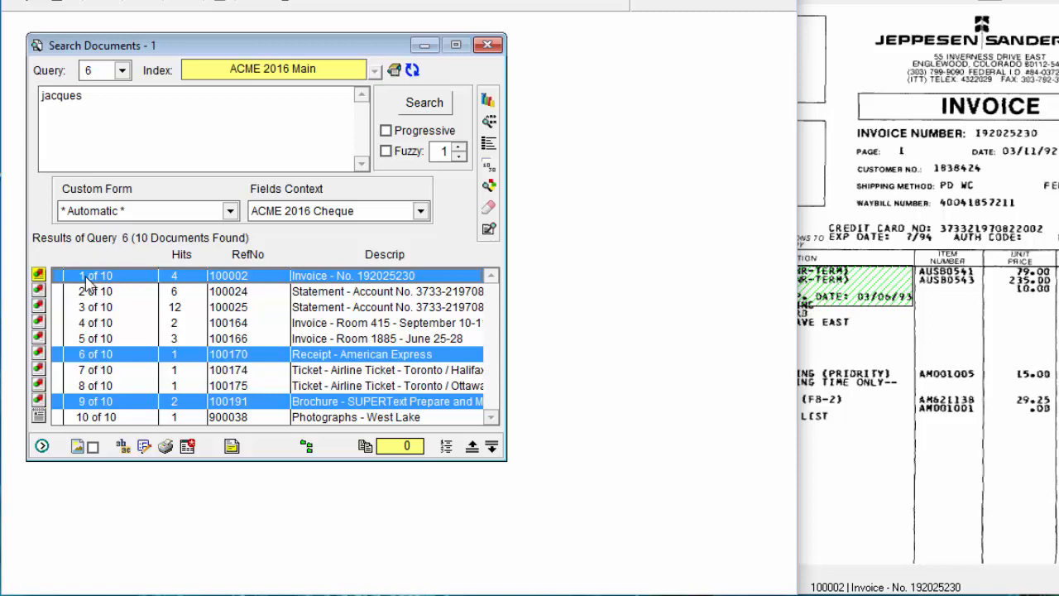
click(147, 449)
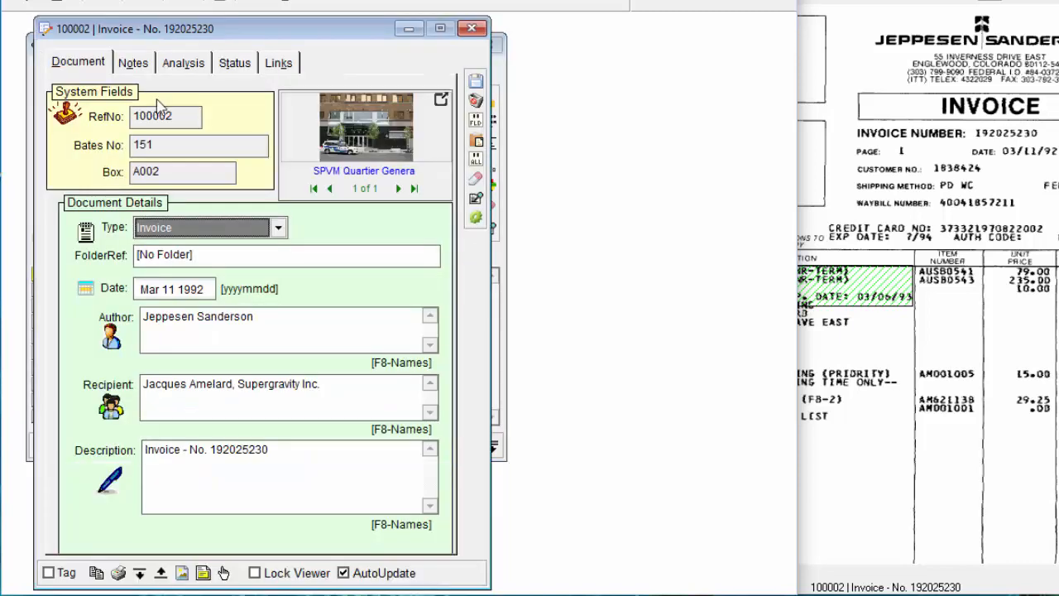
drag(183, 38, 478, 36)
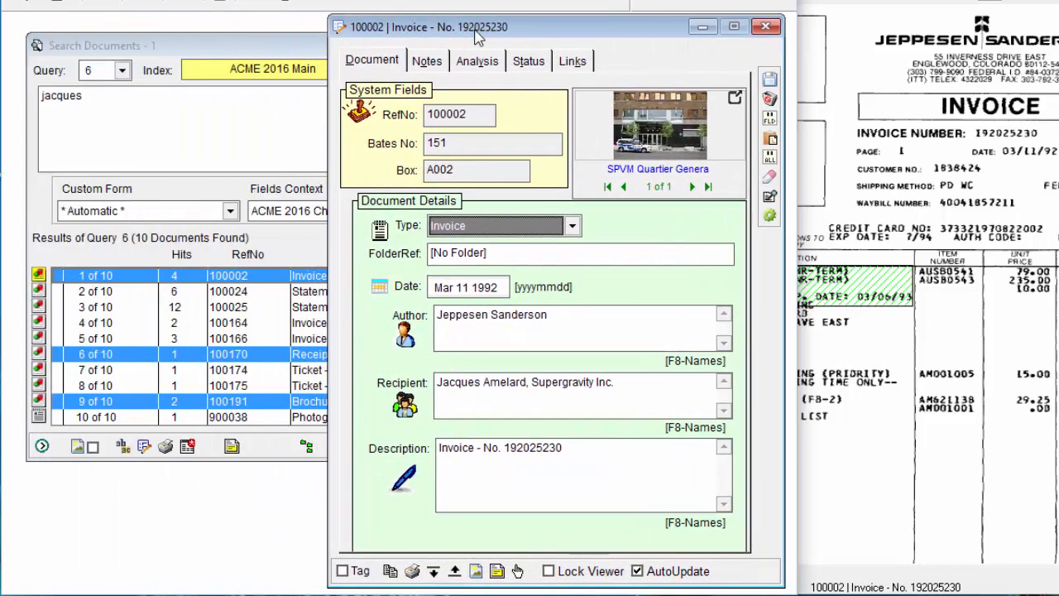
Browse the three selected documents in the form, from the invoice to the brochure and back to the invoice.
click(433, 572)
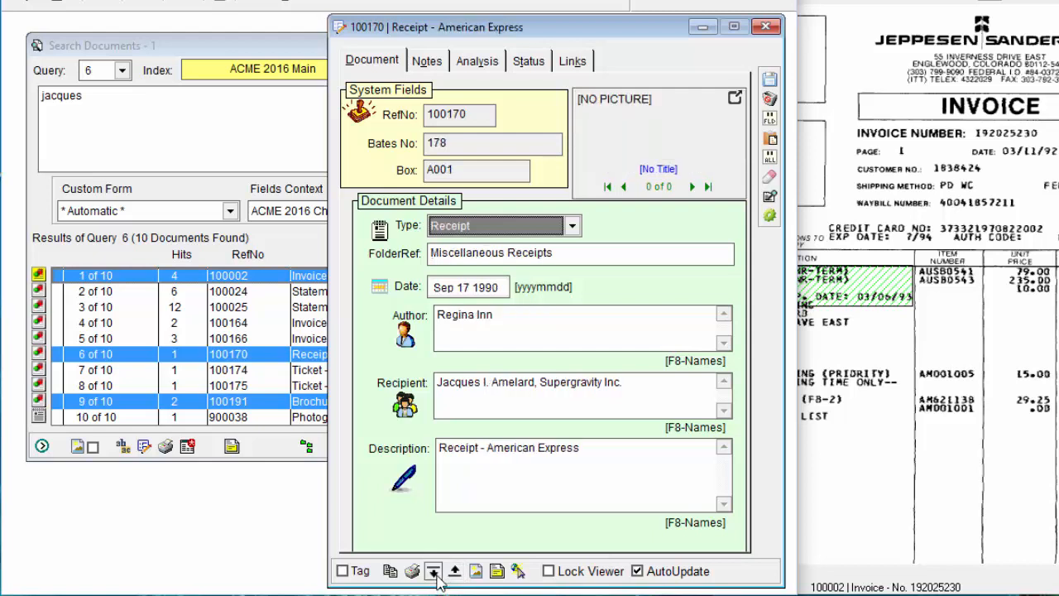
click(433, 571)
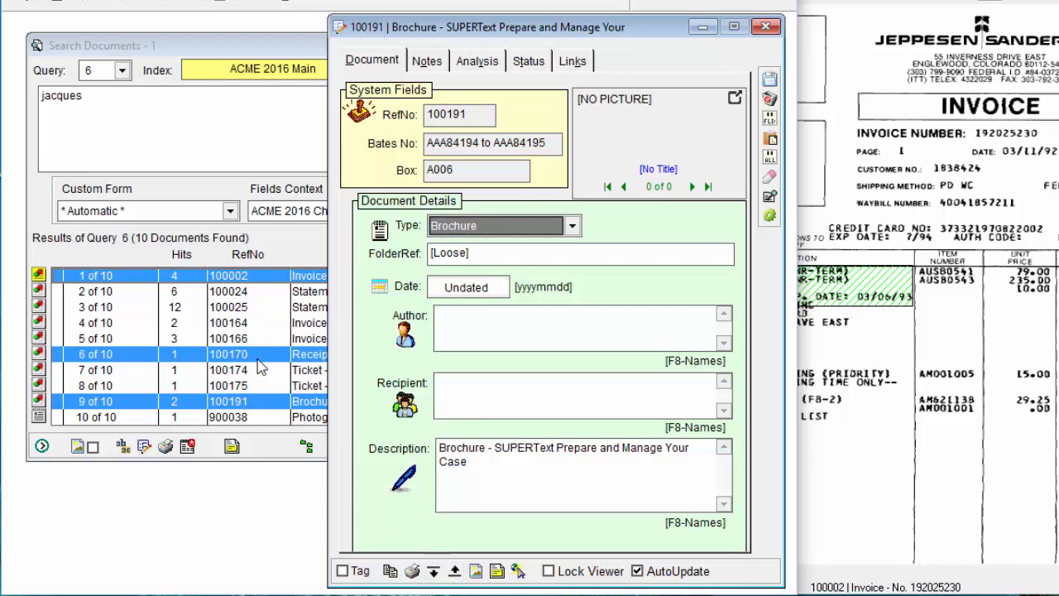
click(455, 571)
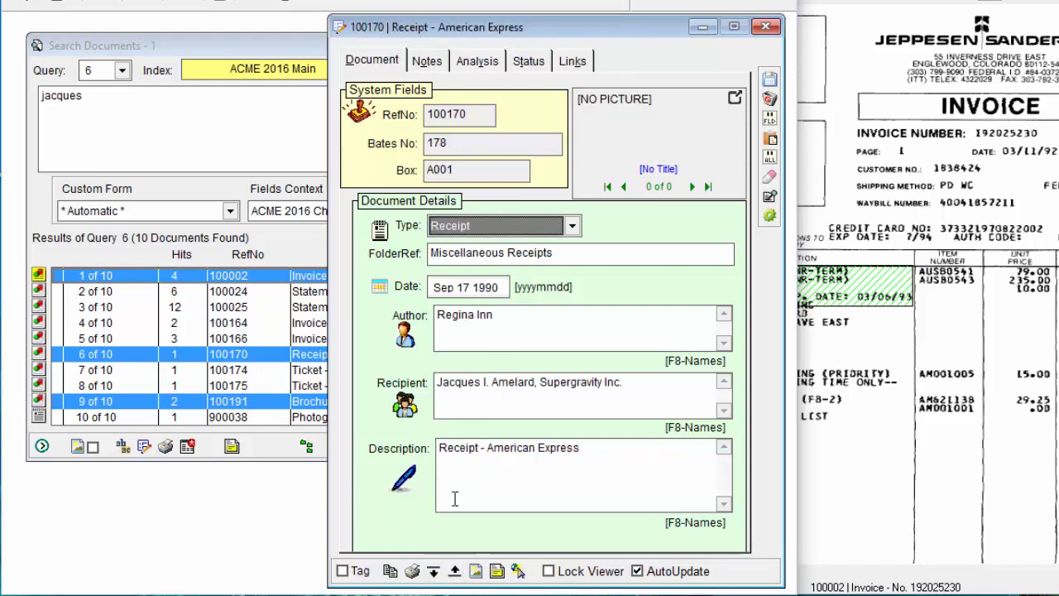
click(454, 571)
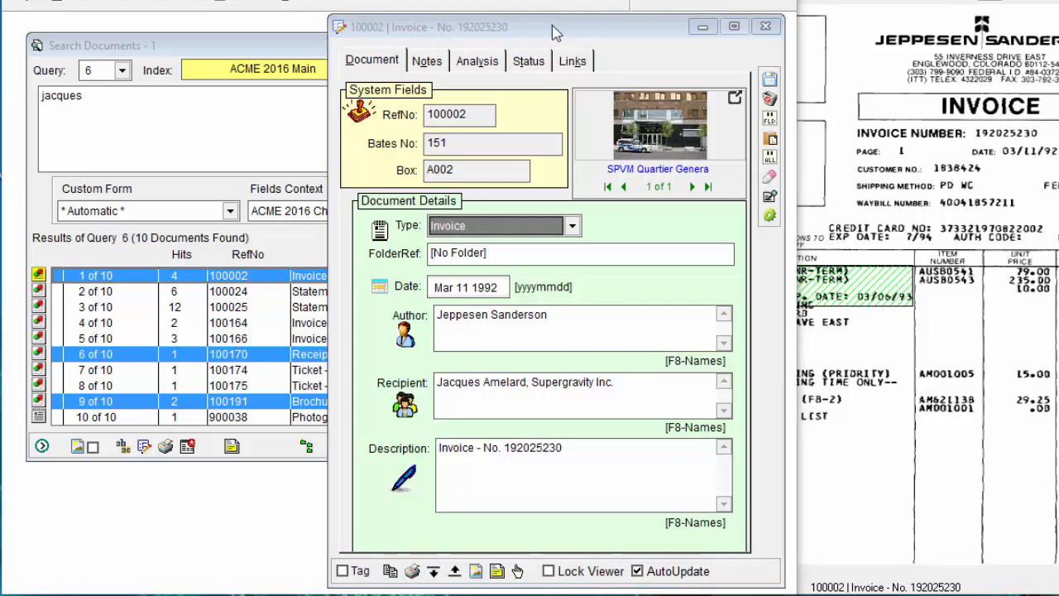
Arrange the form and a widened document viewer side by side, and display the American Express receipt's image for the next record.
drag(539, 25, 270, 33)
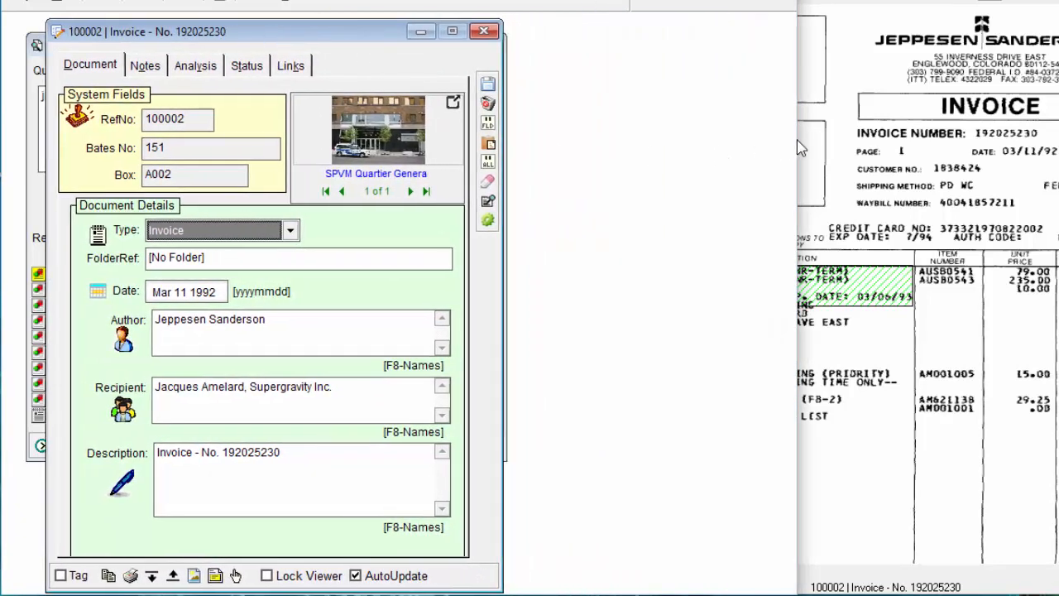
drag(796, 140, 559, 125)
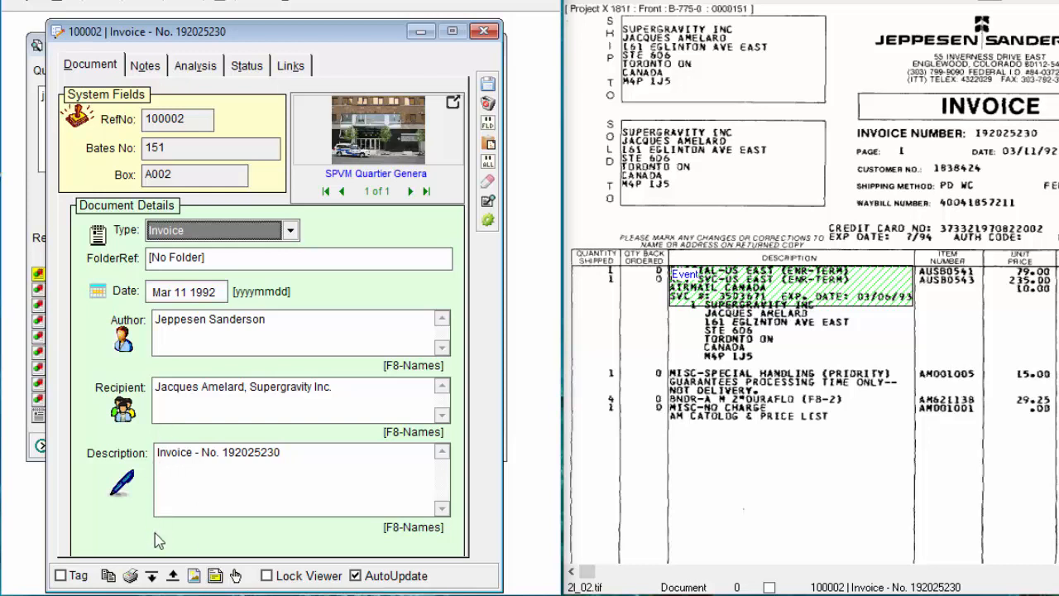
click(151, 576)
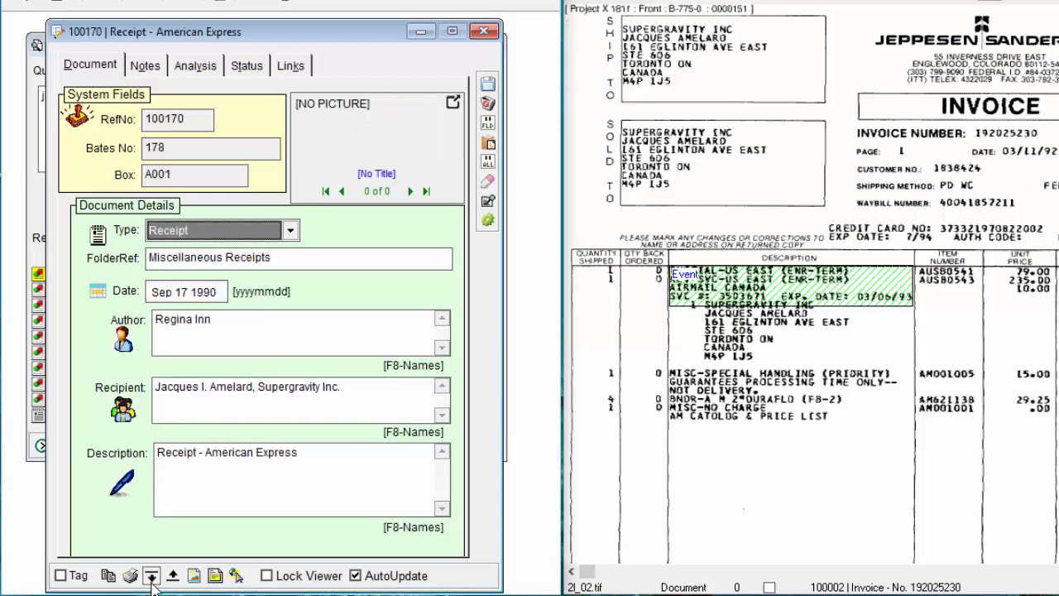
click(193, 576)
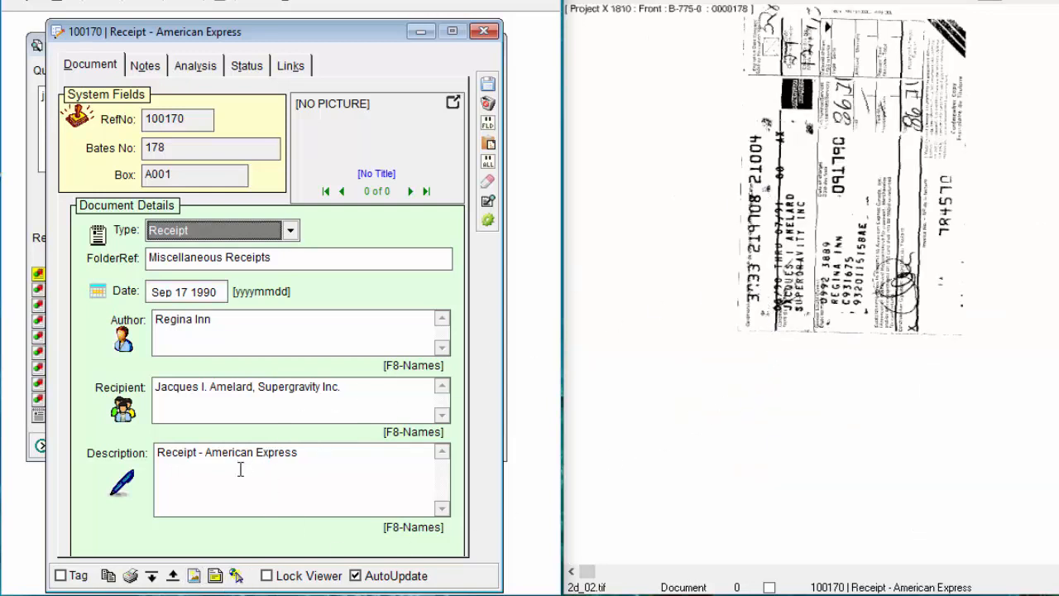
Go back to the invoice record and display its image in the document viewer.
click(171, 576)
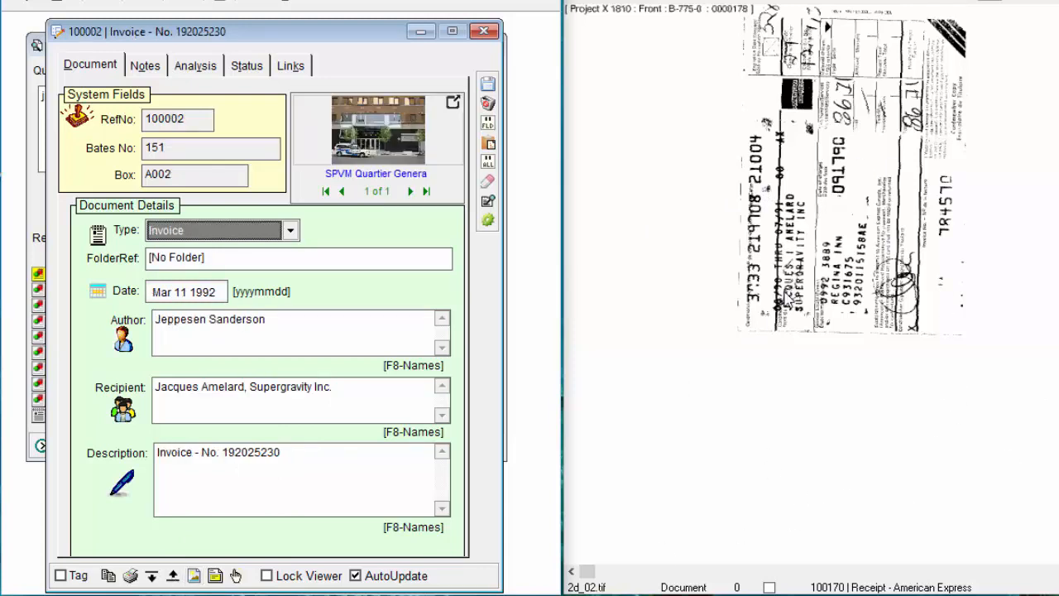
click(193, 576)
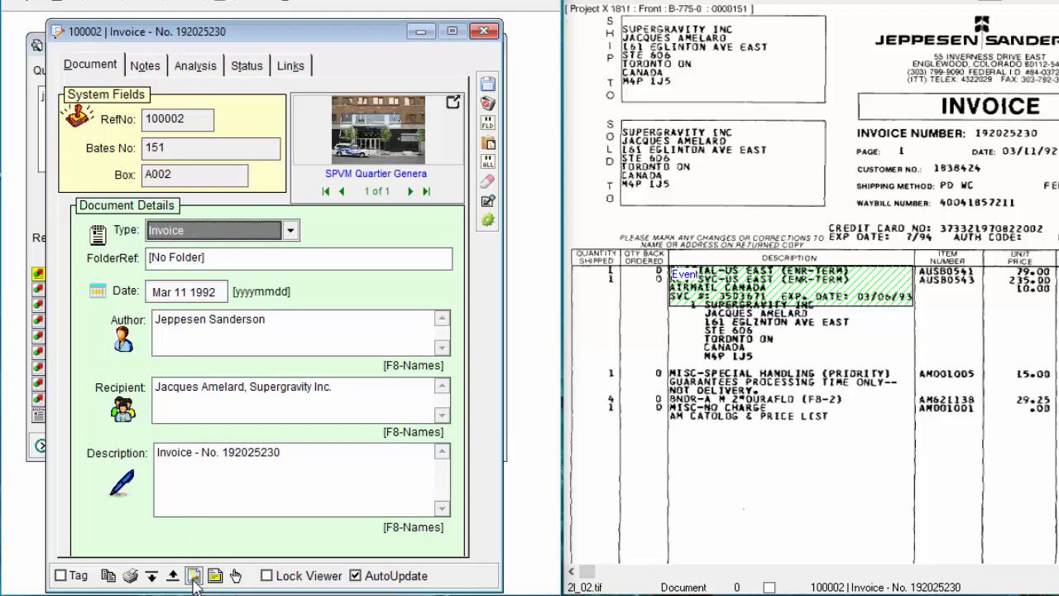
click(193, 576)
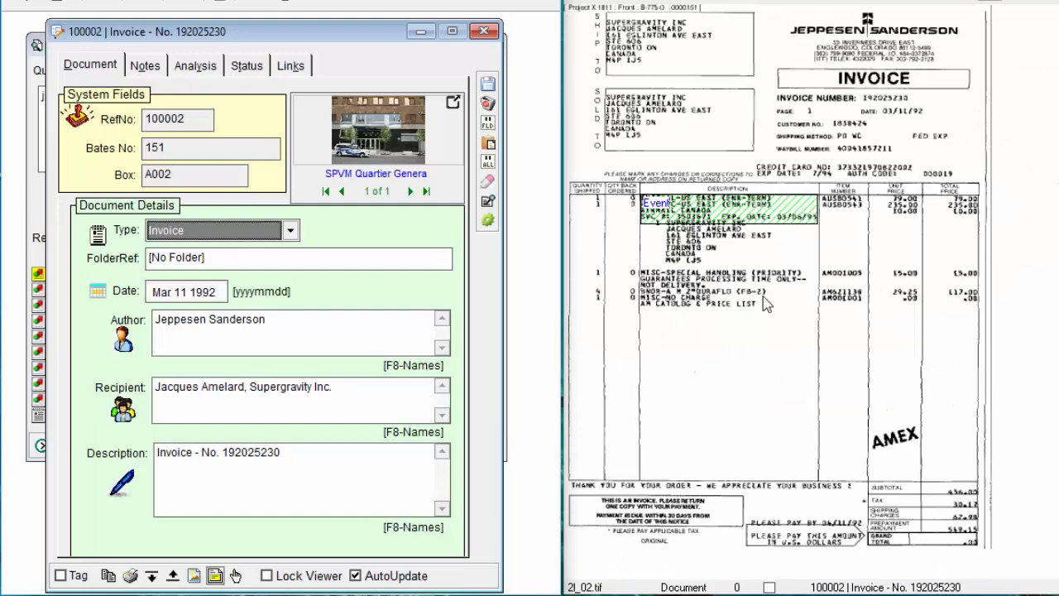
click(790, 6)
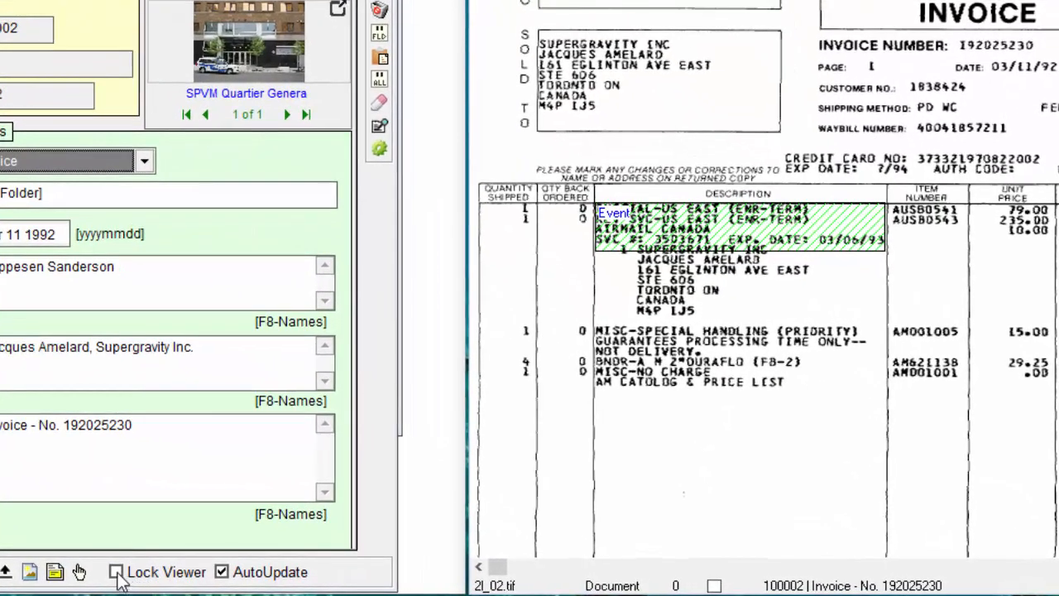
Turn on Lock Viewer and step to the receipt and back to the invoice with the viewer synchronized.
click(117, 573)
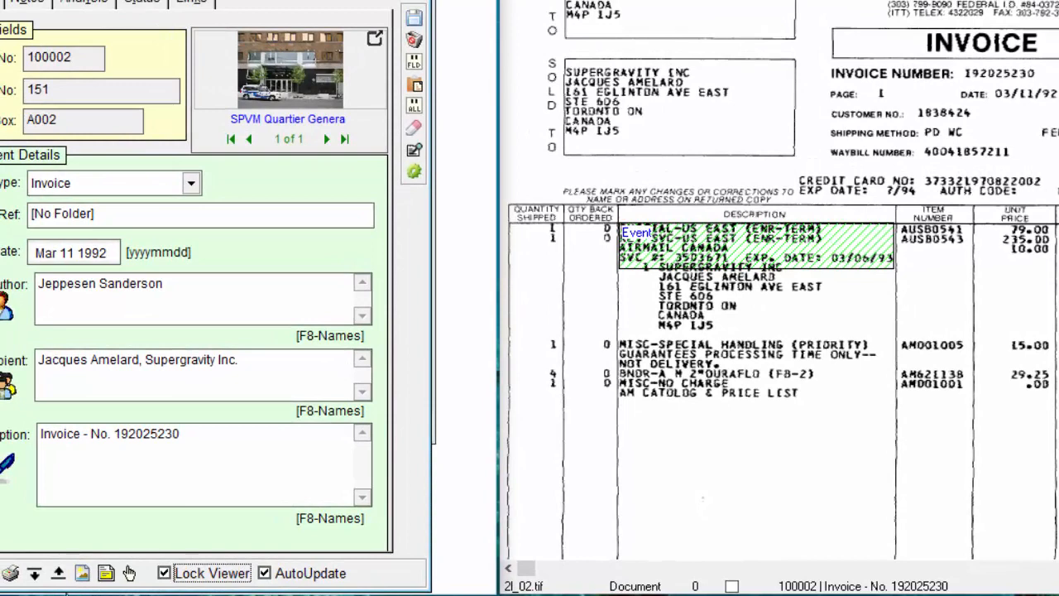
click(34, 574)
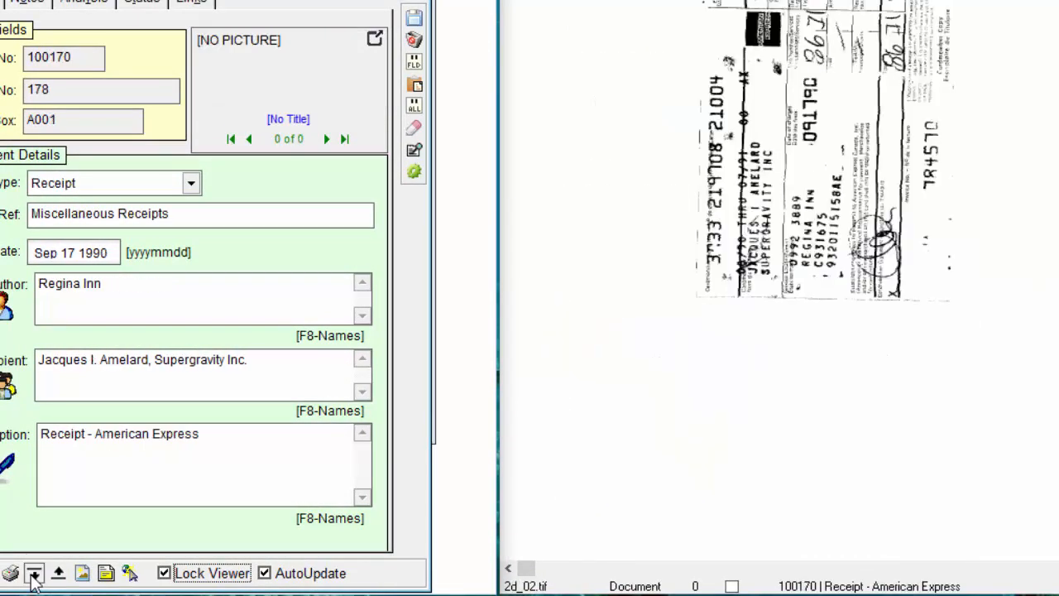
click(57, 574)
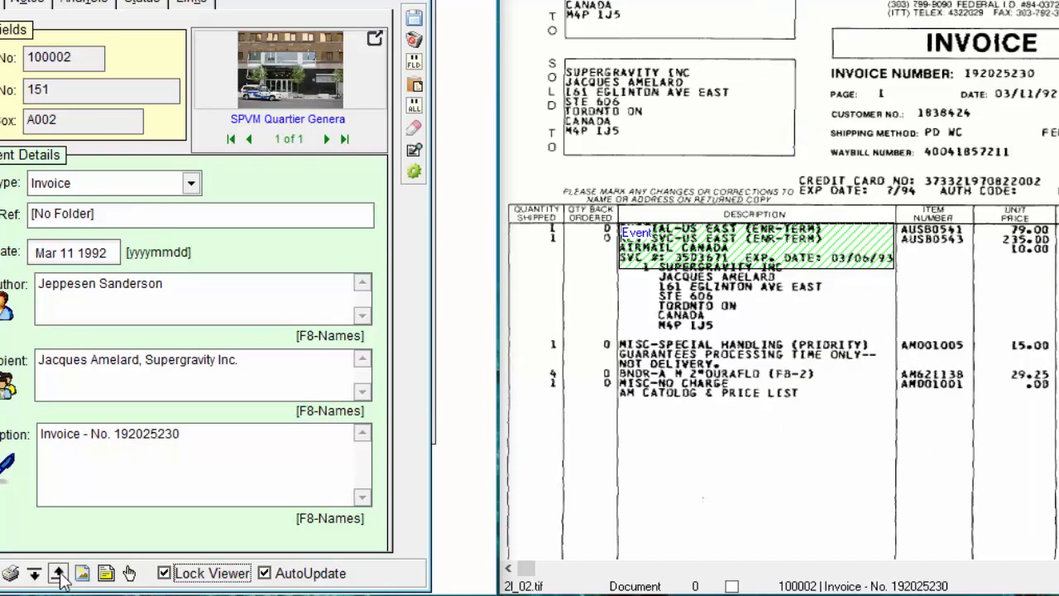
click(164, 572)
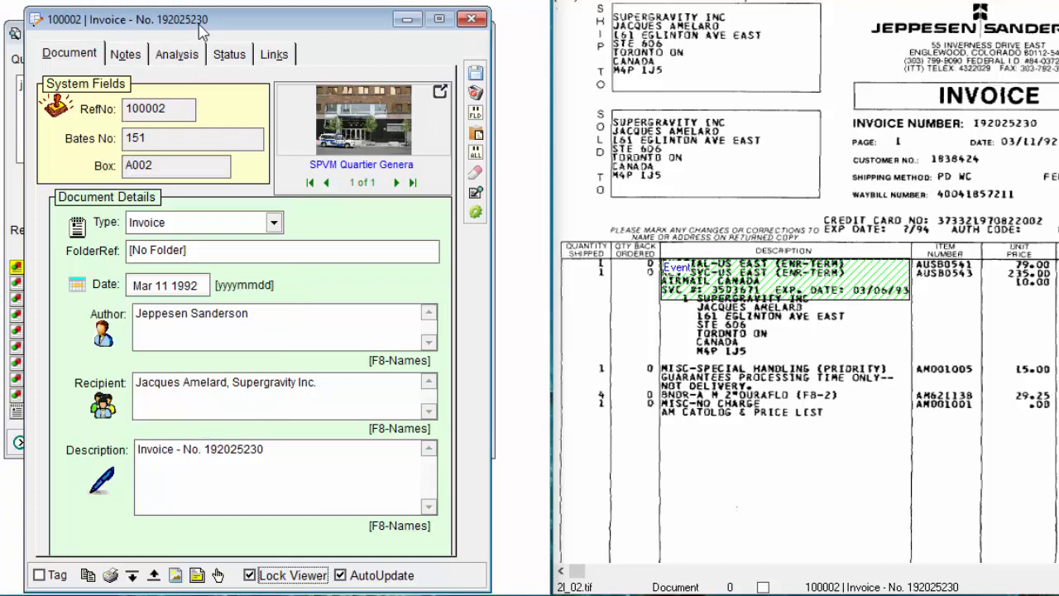
Move the form aside to uncover part of the search results, and close the form.
drag(199, 28, 251, 22)
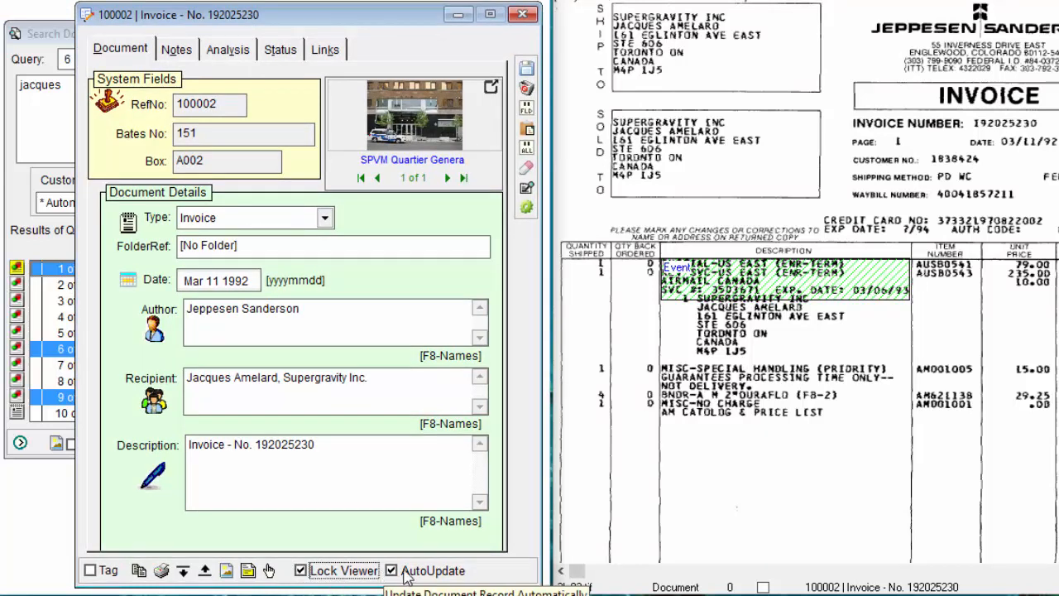
click(527, 189)
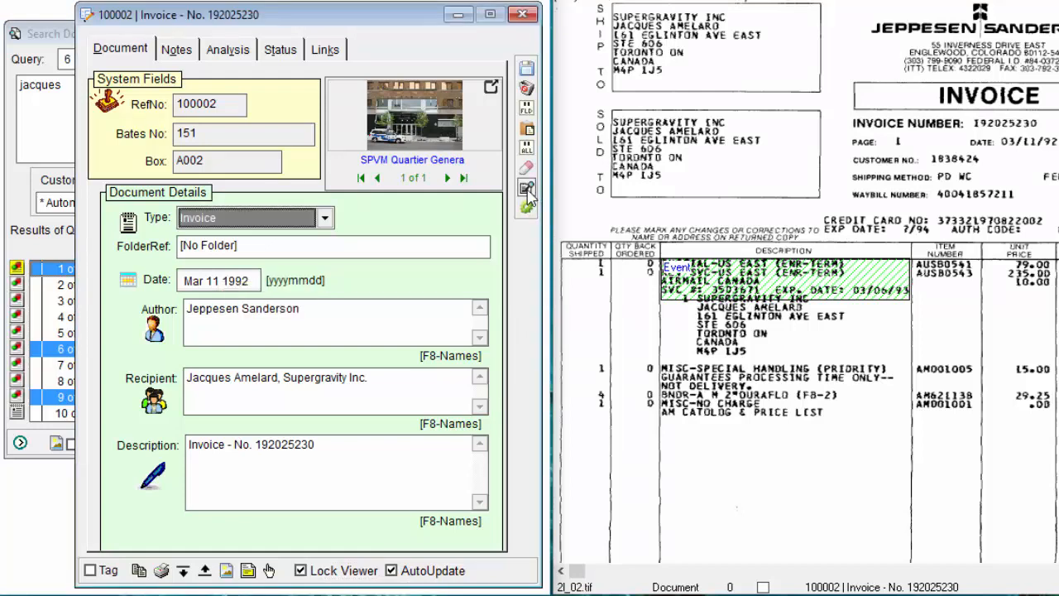
click(527, 89)
key(Return)
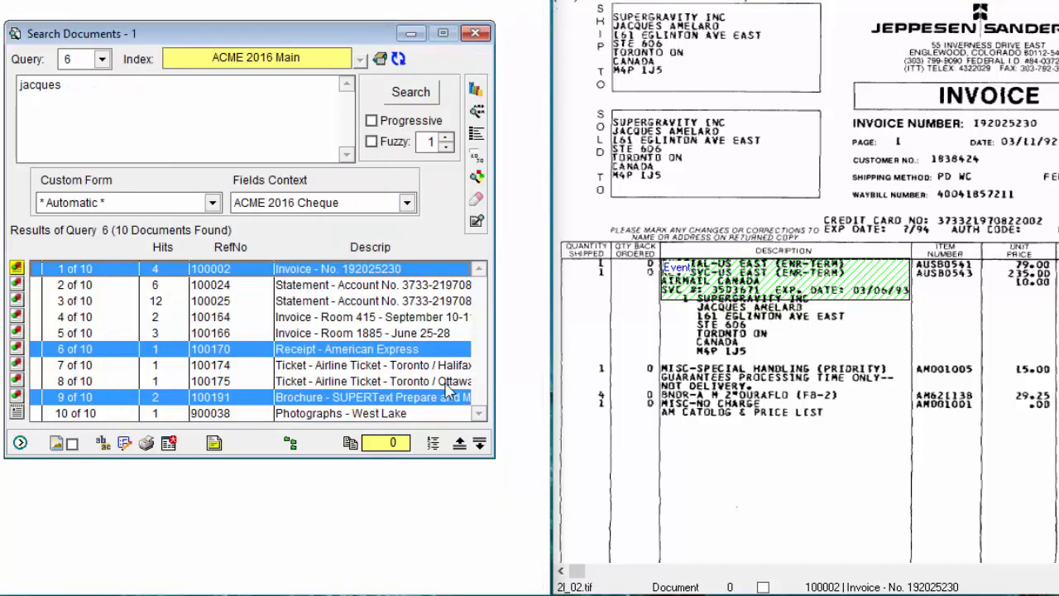
Reopen the selected documents in the custom form, append the line "added." to the invoice's note, and save the record.
click(125, 444)
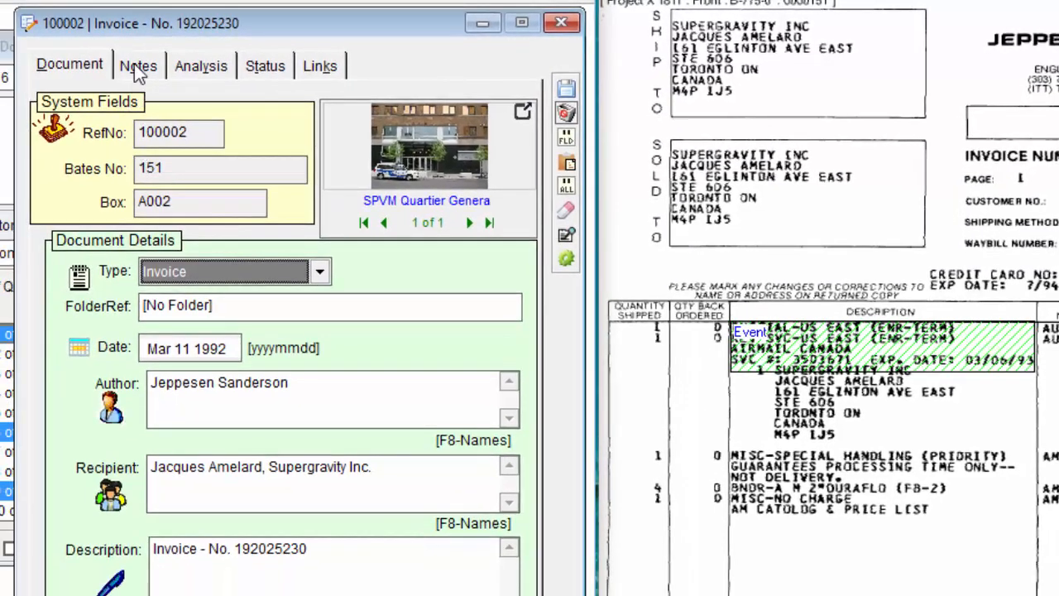
click(138, 71)
click(418, 180)
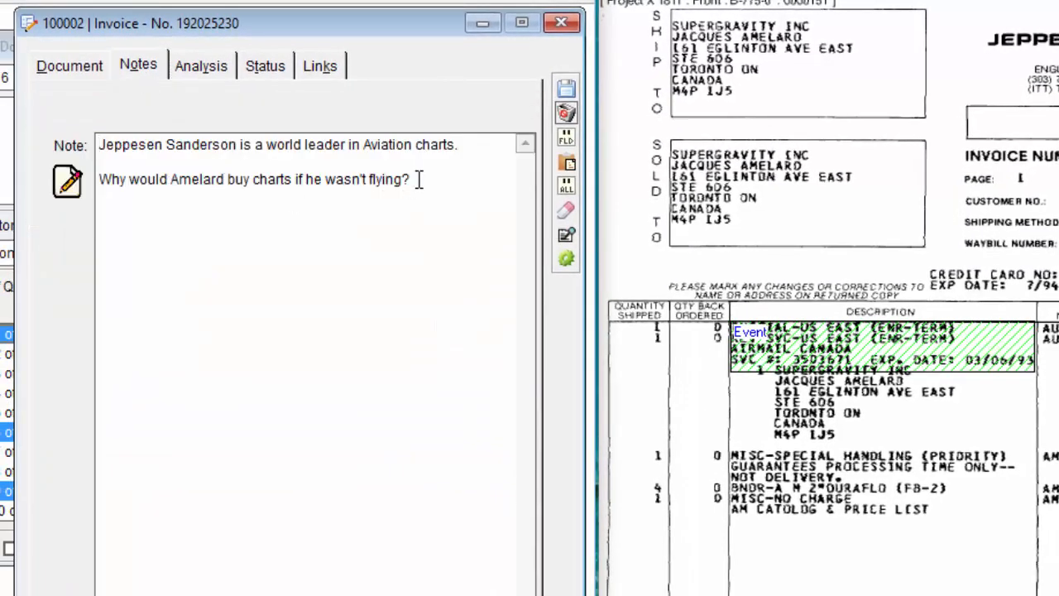
key(Return)
key(Return)
text(added)
click(566, 89)
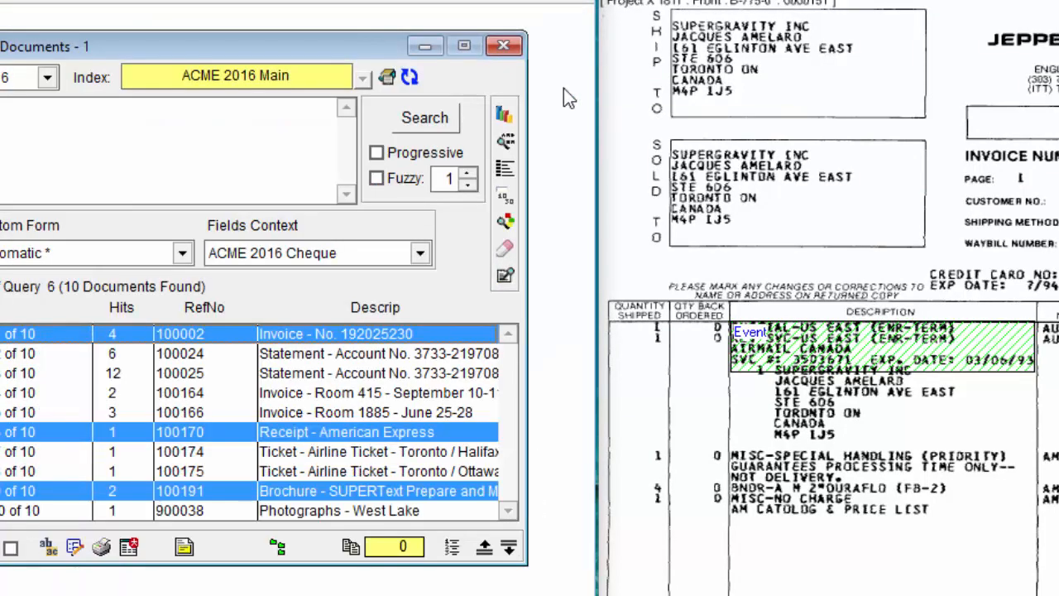
Open only result 1 in the form, delete the "added." line from its note, and close the form.
click(91, 339)
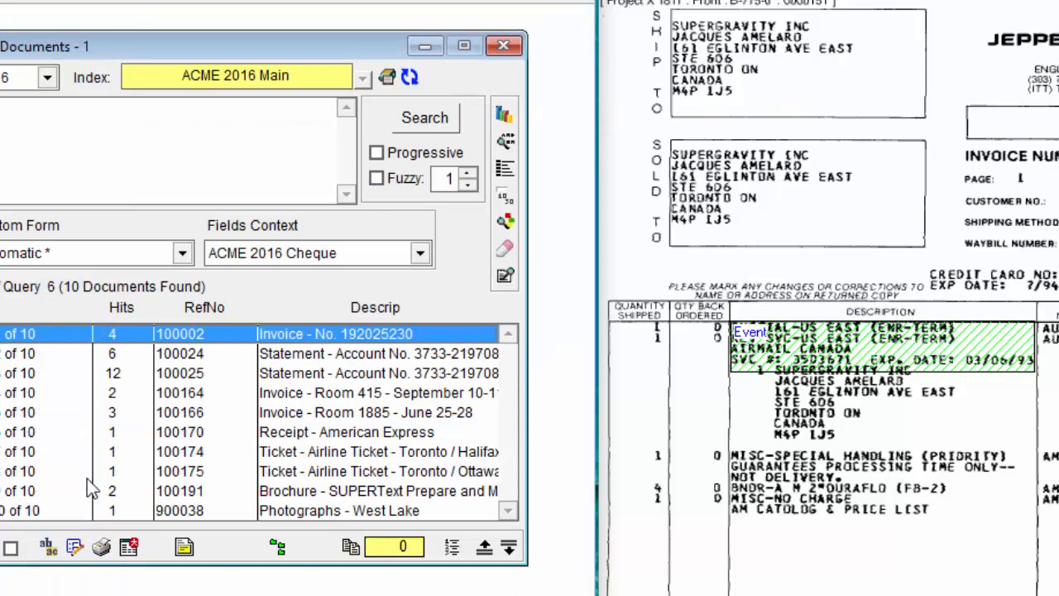
click(74, 547)
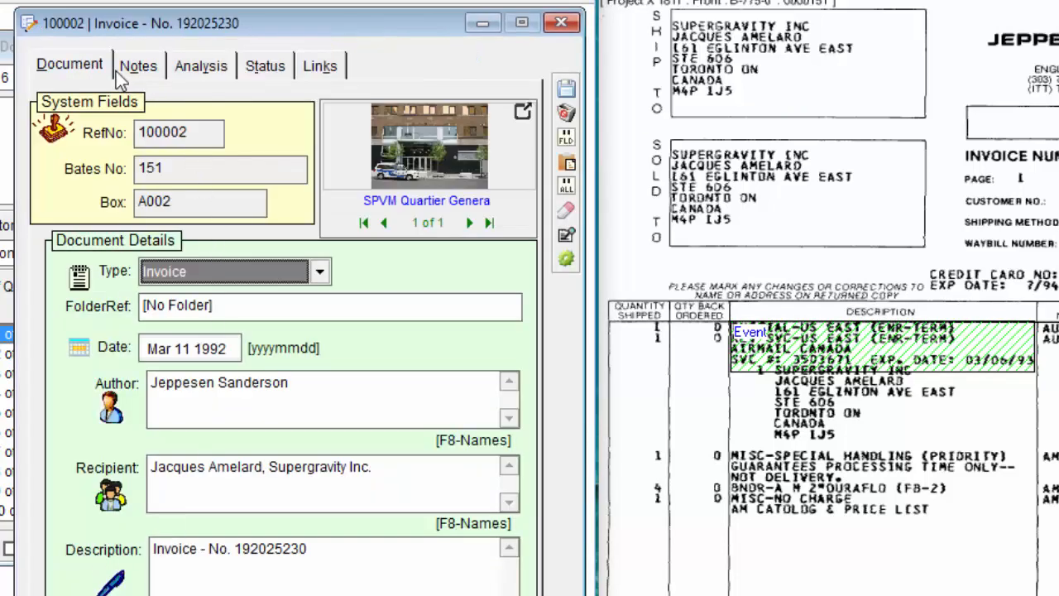
click(153, 72)
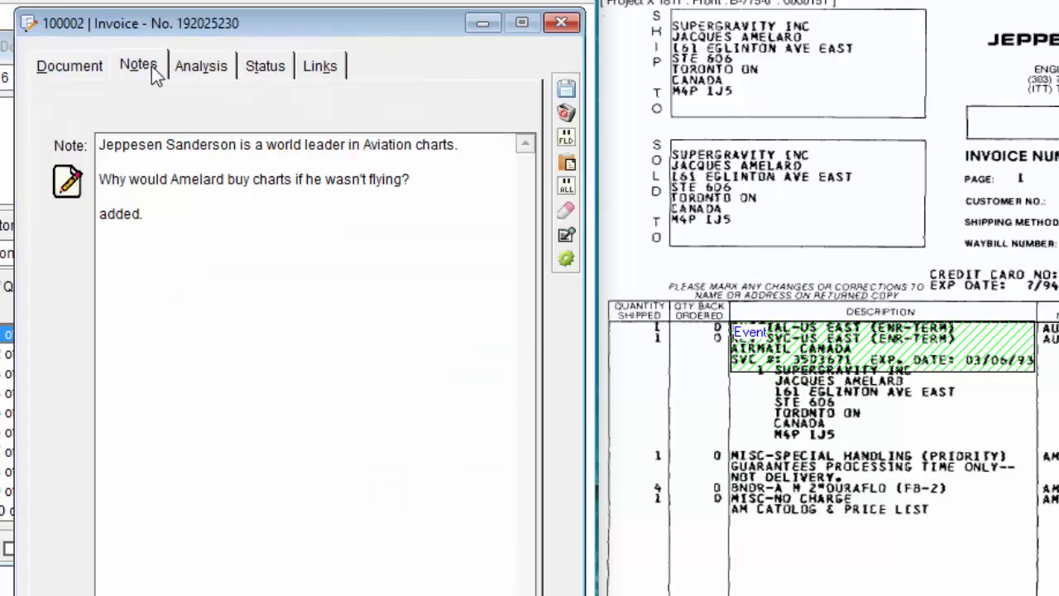
click(161, 214)
key(BackSpace)
key(BackSpace)
key(BackSpace)
key(BackSpace)
key(BackSpace)
key(BackSpace)
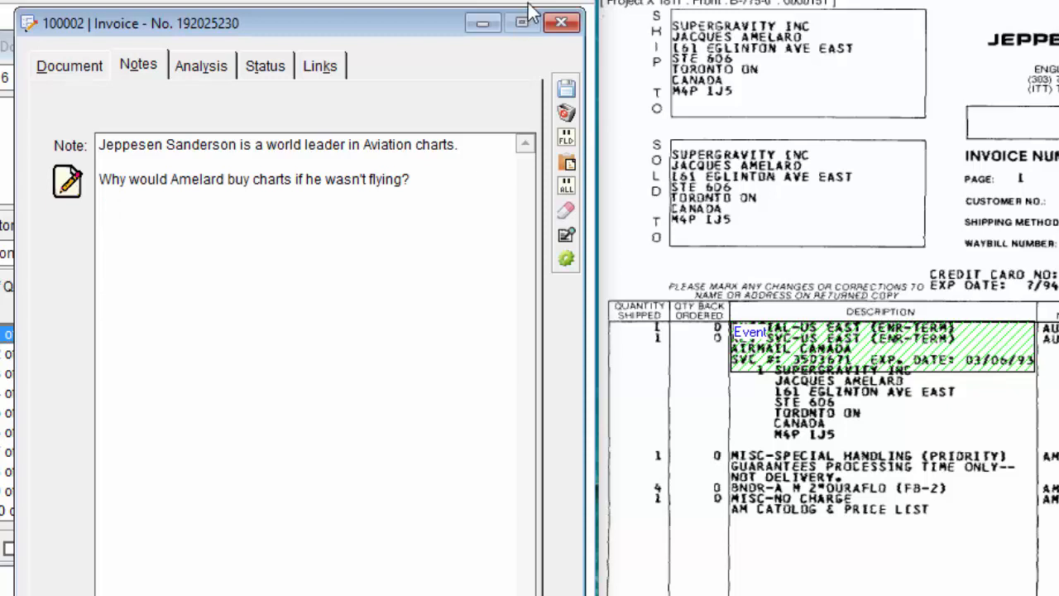
click(564, 22)
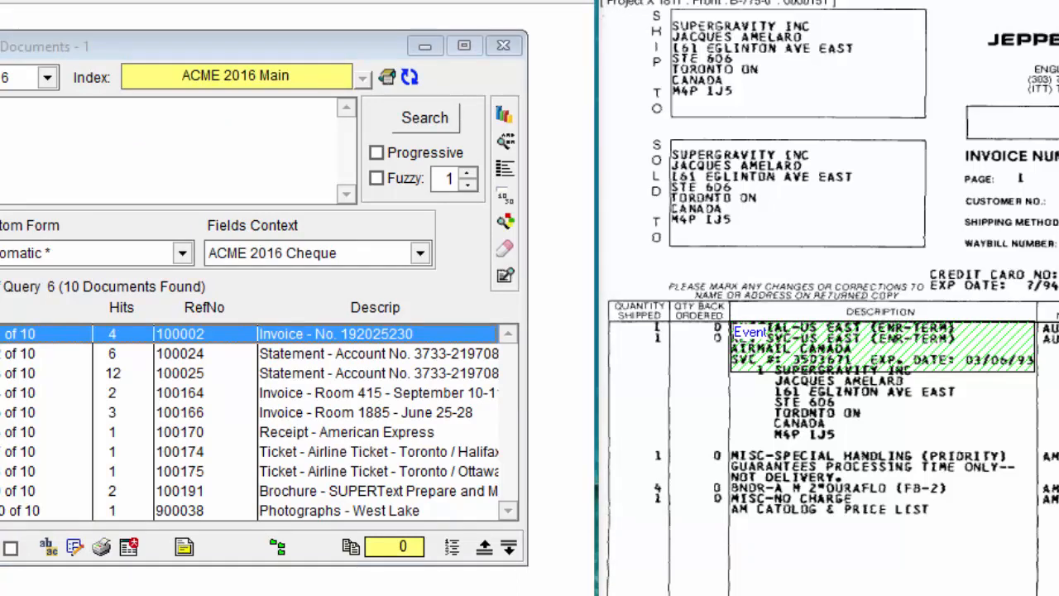
Reopen the invoice's form at its note and turn off AutoUpdate.
click(74, 548)
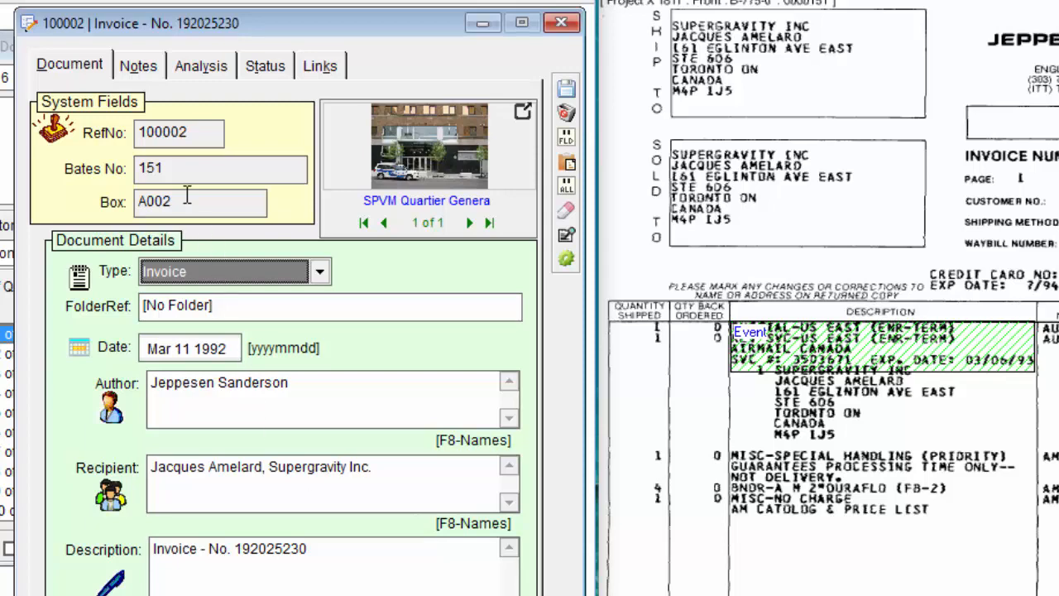
click(147, 73)
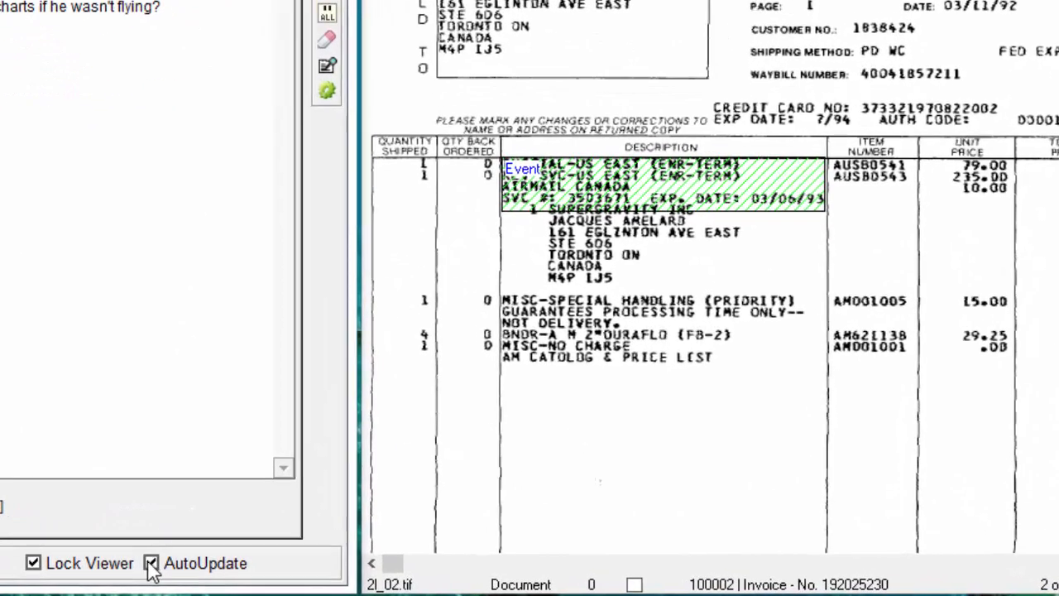
click(151, 564)
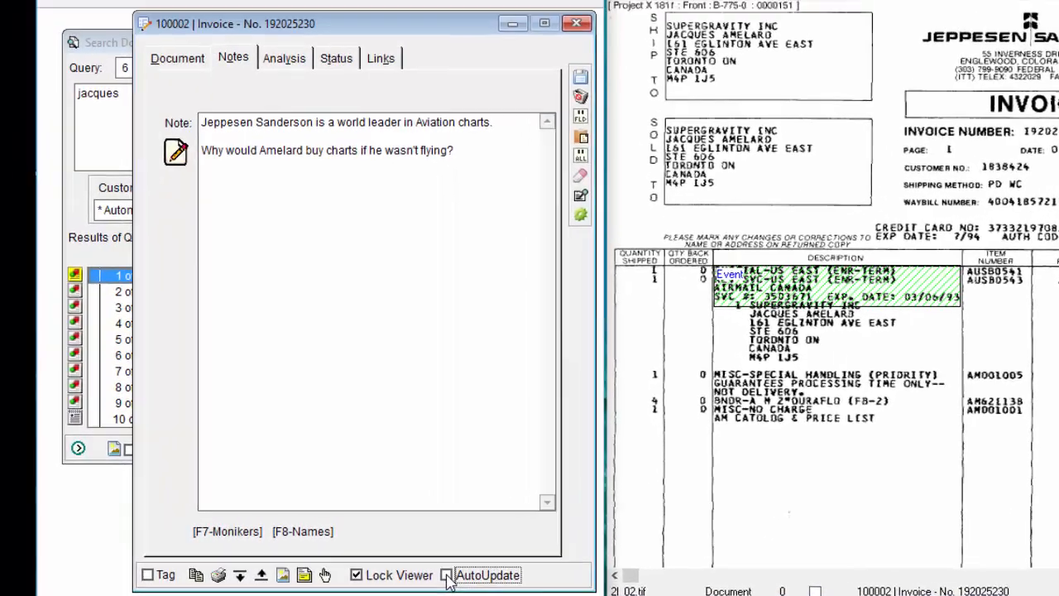
Append "Added line here." to the invoice's note and close the form without saving the changes.
click(479, 154)
text(Added line here)
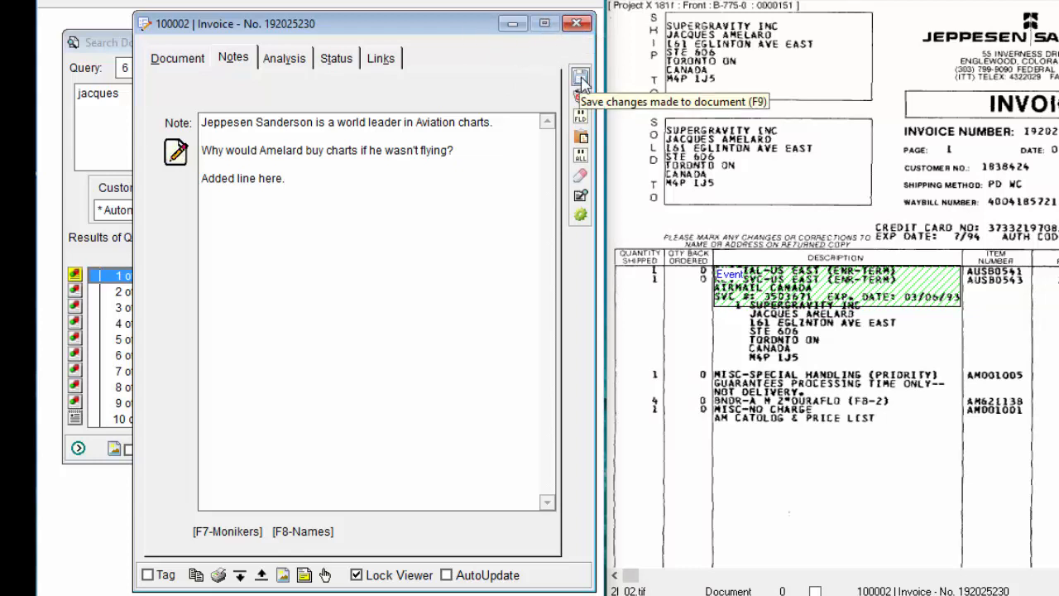
click(579, 25)
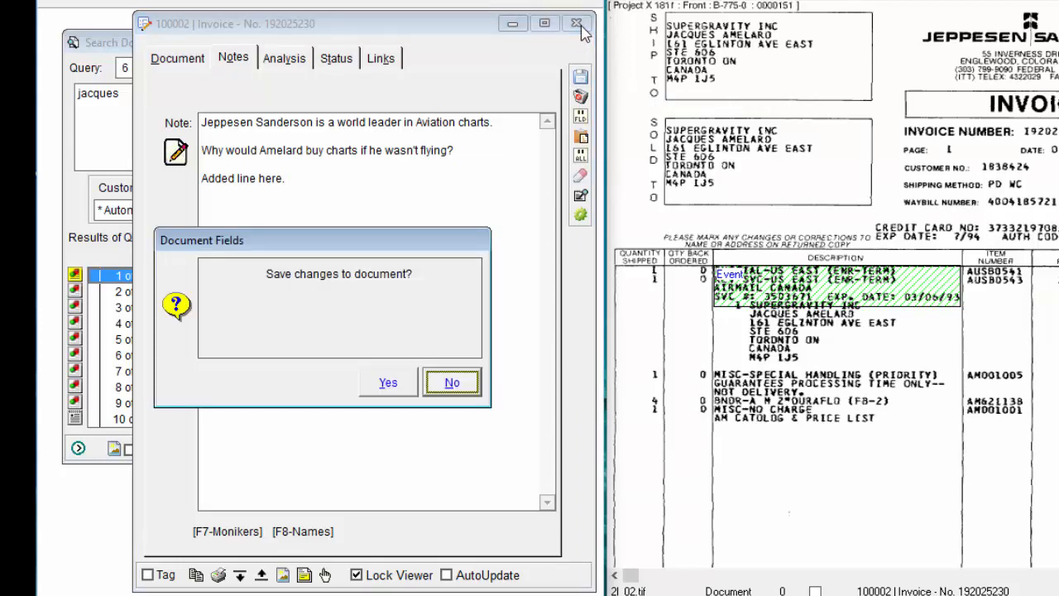
click(452, 383)
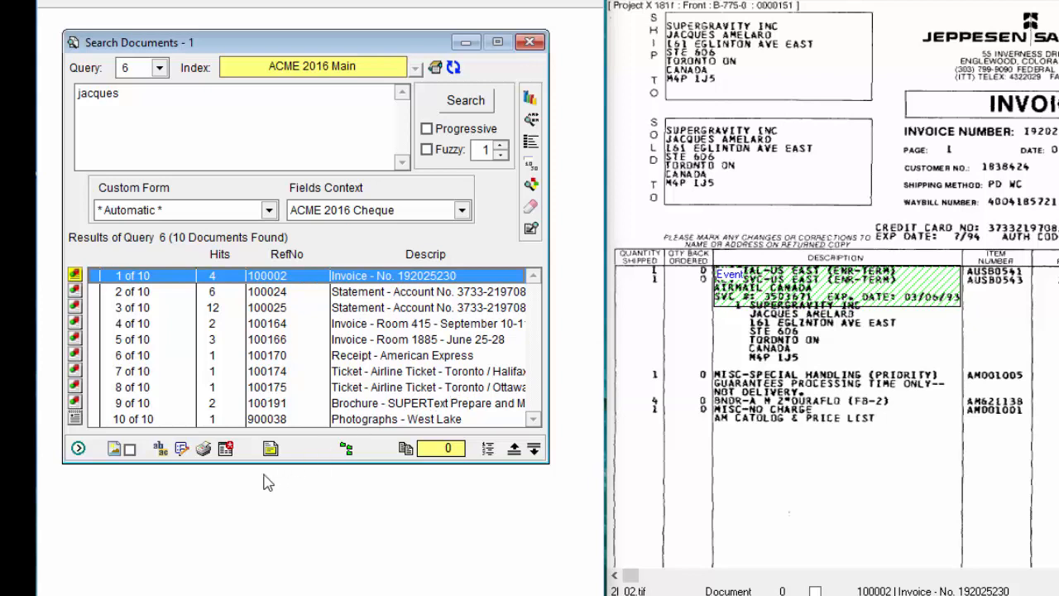
Reopen the invoice's form and check whether its note contains the discarded line.
click(182, 450)
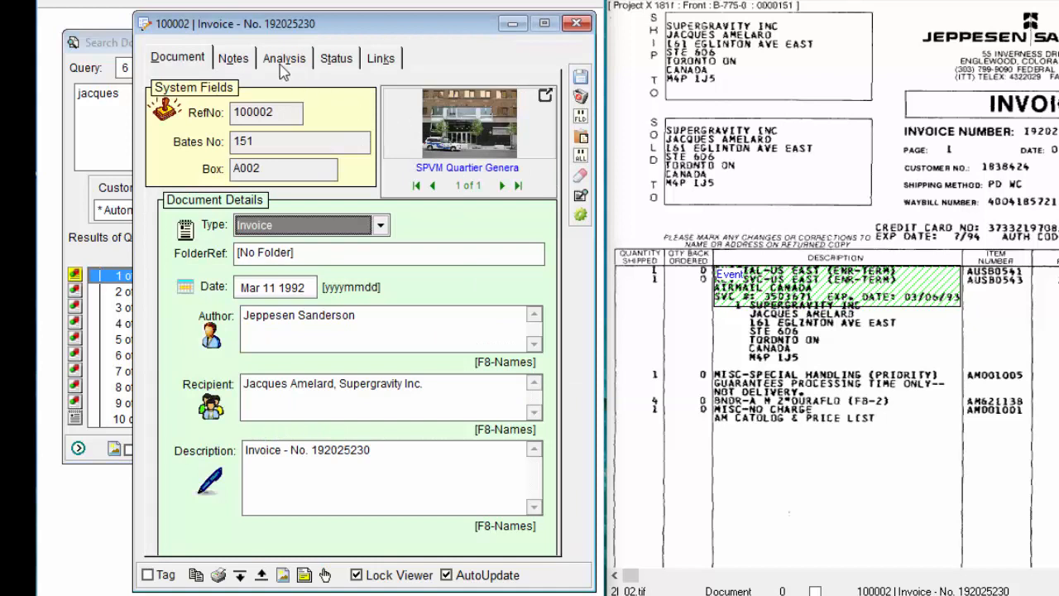
click(244, 63)
click(307, 197)
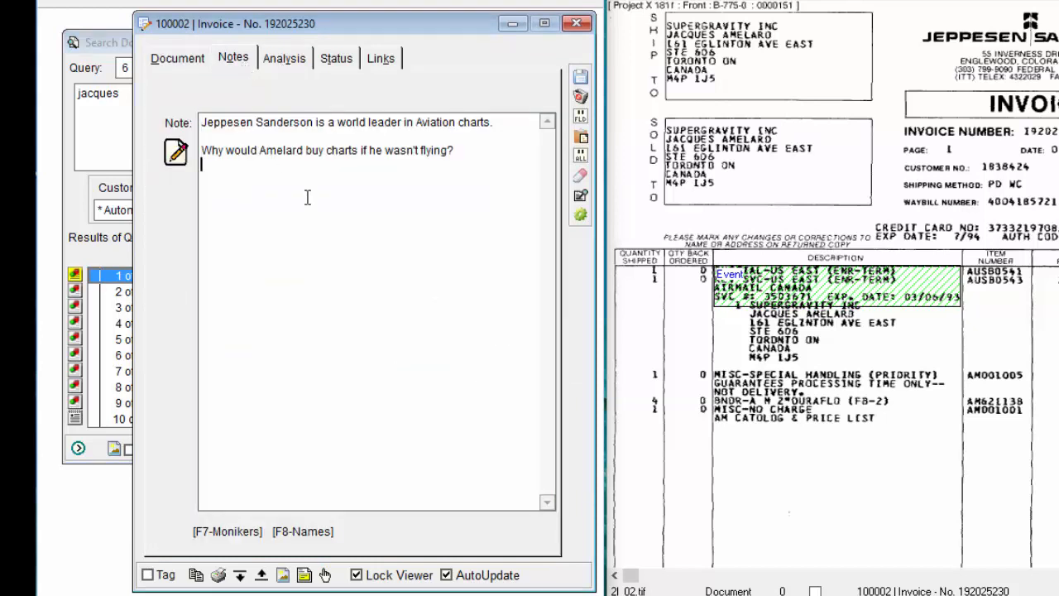
Append "I don't want to save this." to the invoice's note and close the form without saving the changes.
text(I don't want to save this)
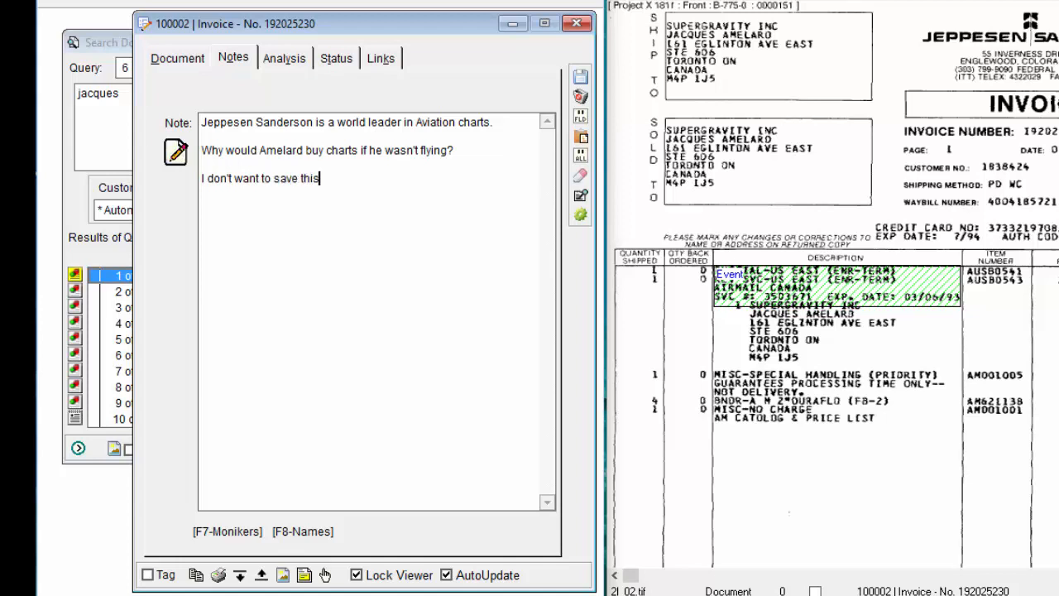
text(.)
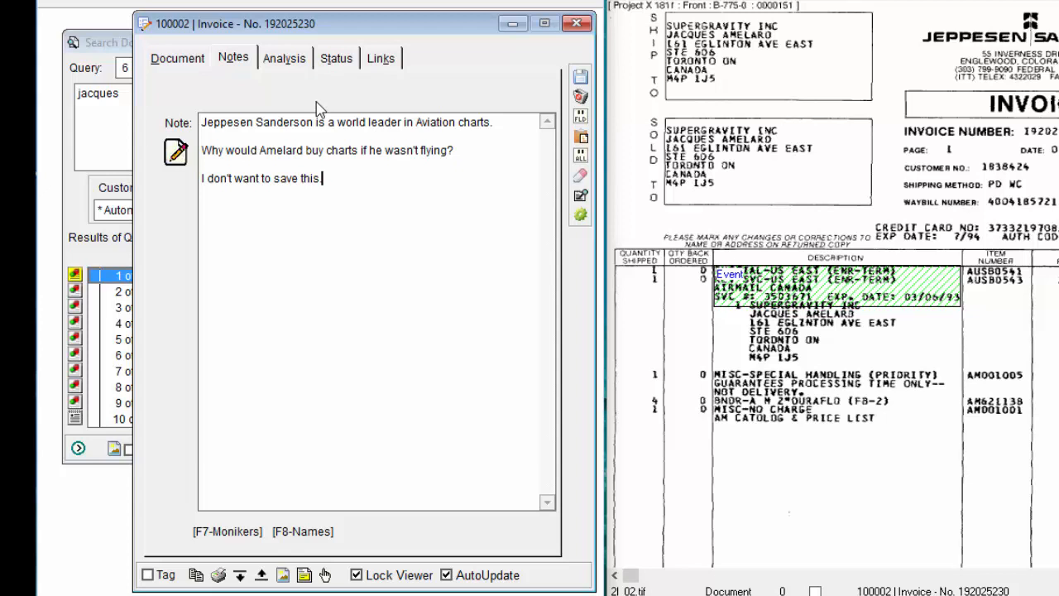
click(580, 98)
key(Return)
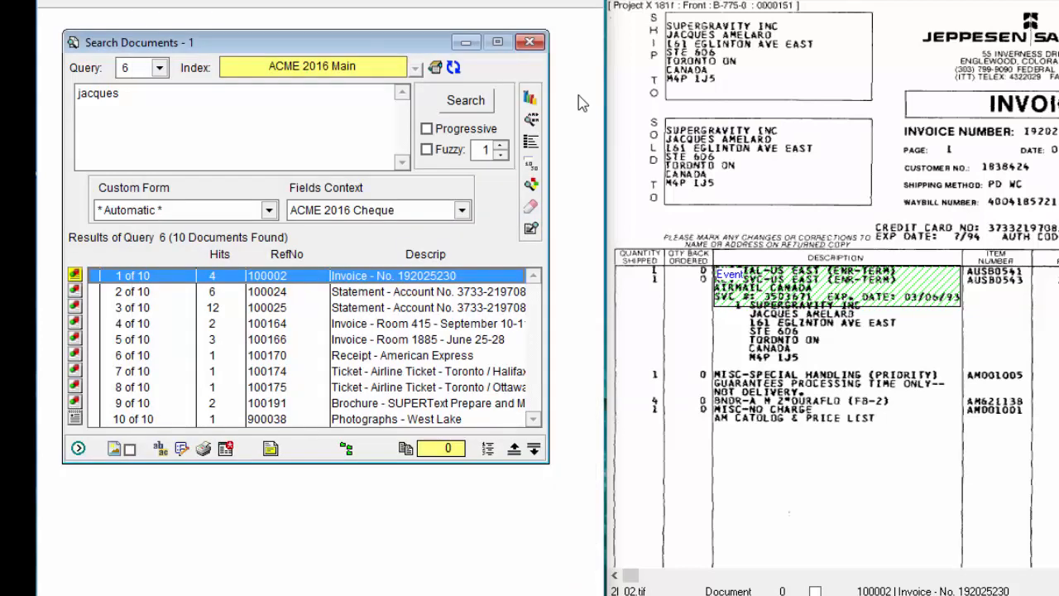
Reopen the invoice's form to check its note for the unsaved line, and close the form.
click(182, 449)
click(237, 58)
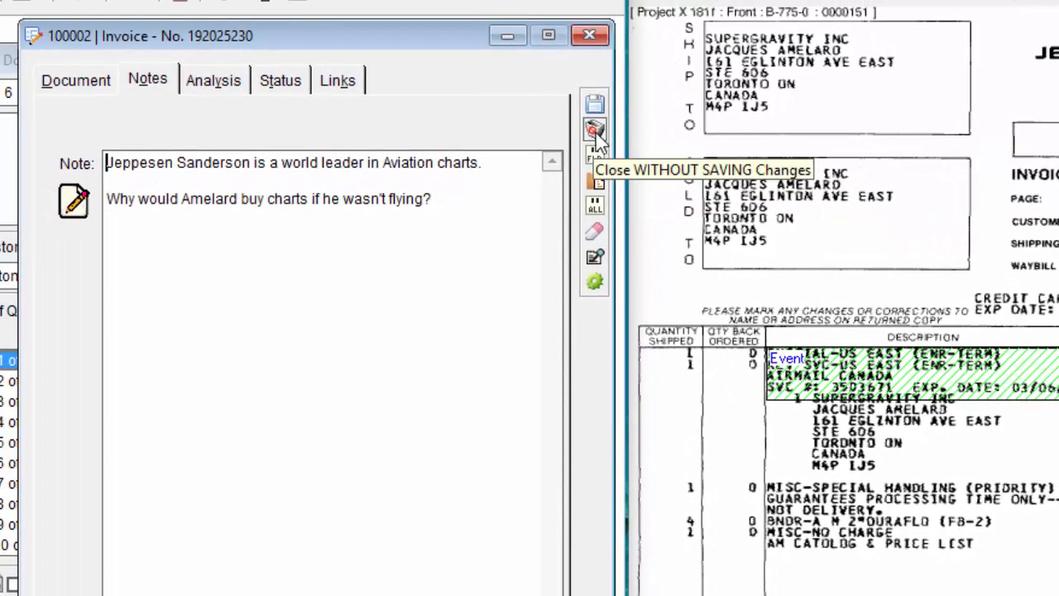
click(543, 88)
key(Return)
Open result 2 in the form and enter "Added to Record DocNo 100024" as its note.
click(12, 380)
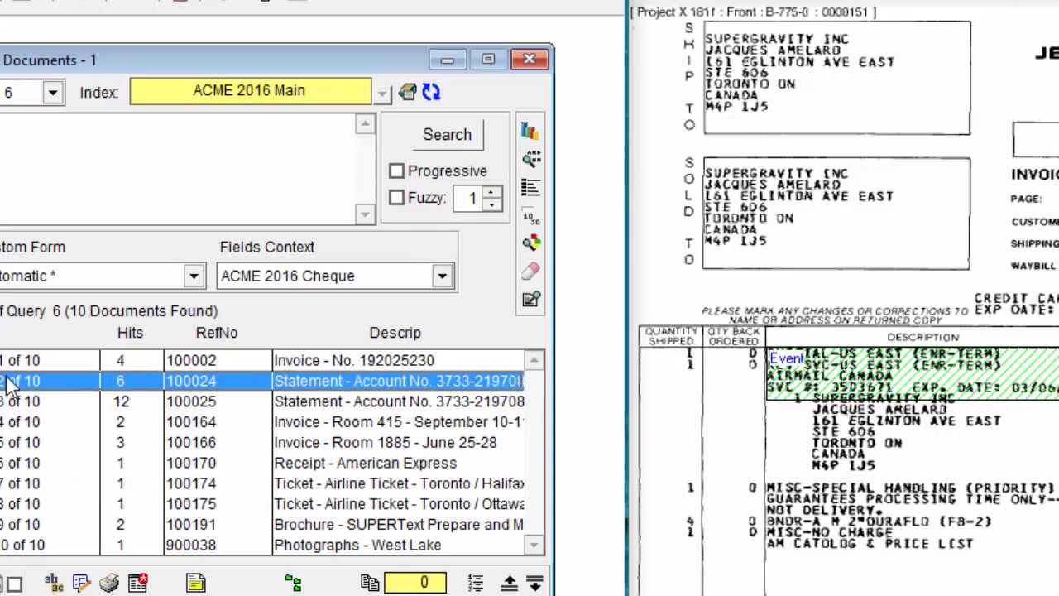
click(81, 583)
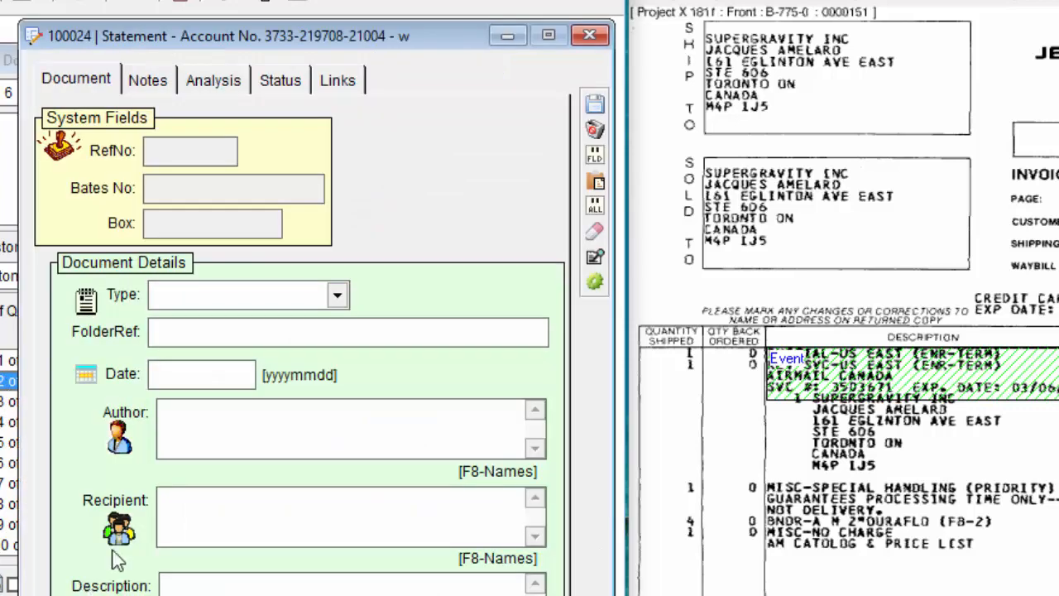
click(148, 80)
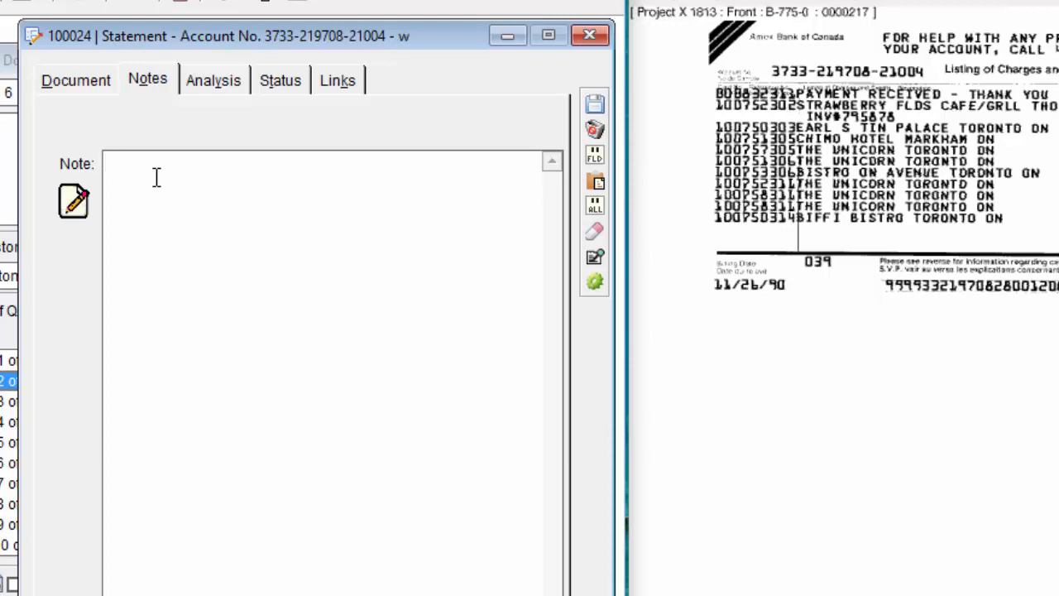
text(Added to Recr)
text(od)
key(BackSpace)
key(BackSpace)
key(BackSpace)
key(BackSpace)
text(ord DocNo)
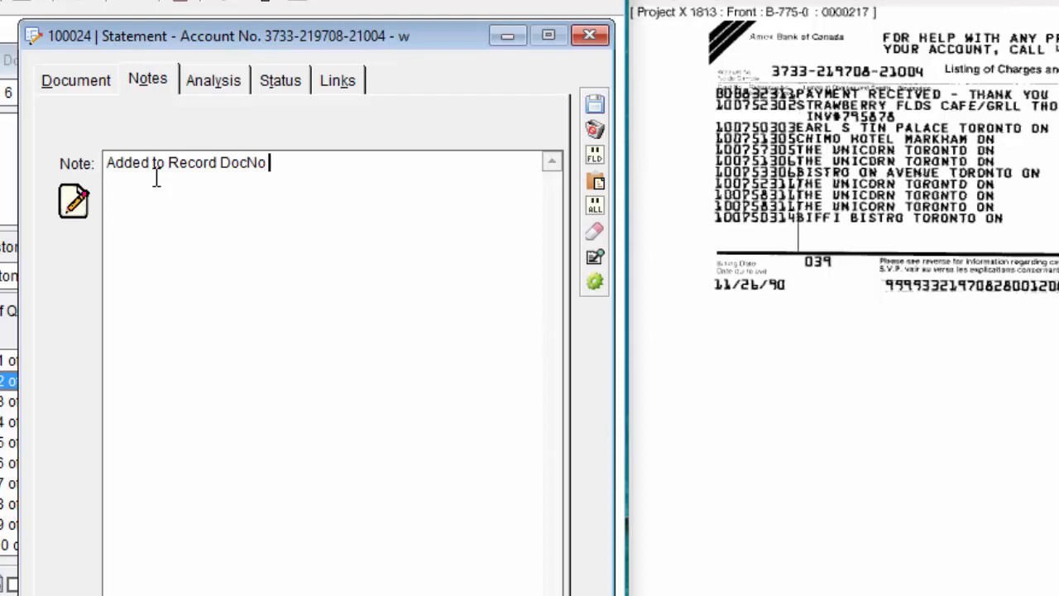
text( 100023)
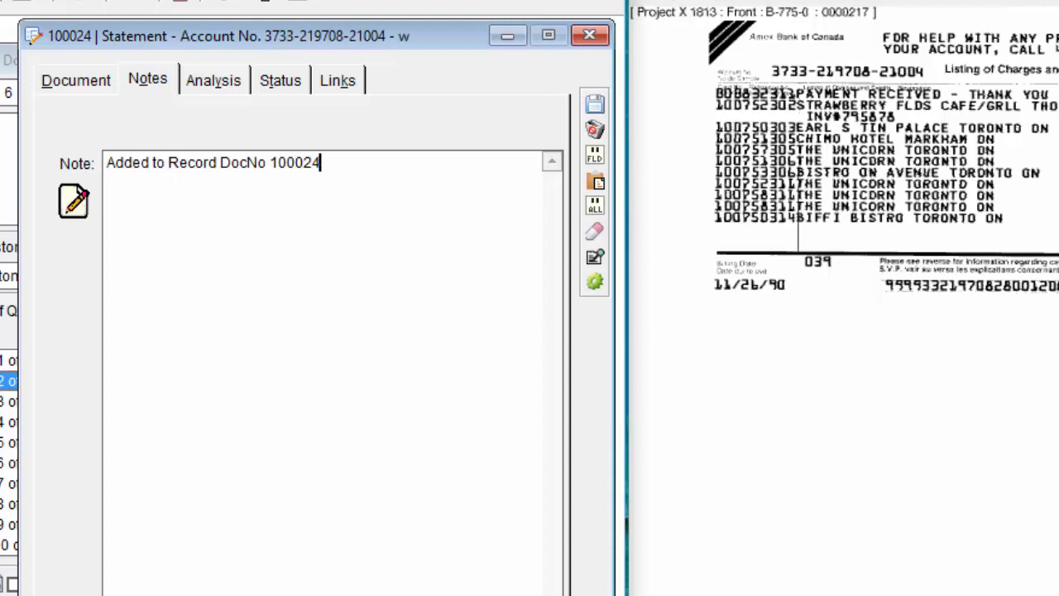
Advance to the next document and duplicate the previous record's note into its empty Note field.
click(179, 591)
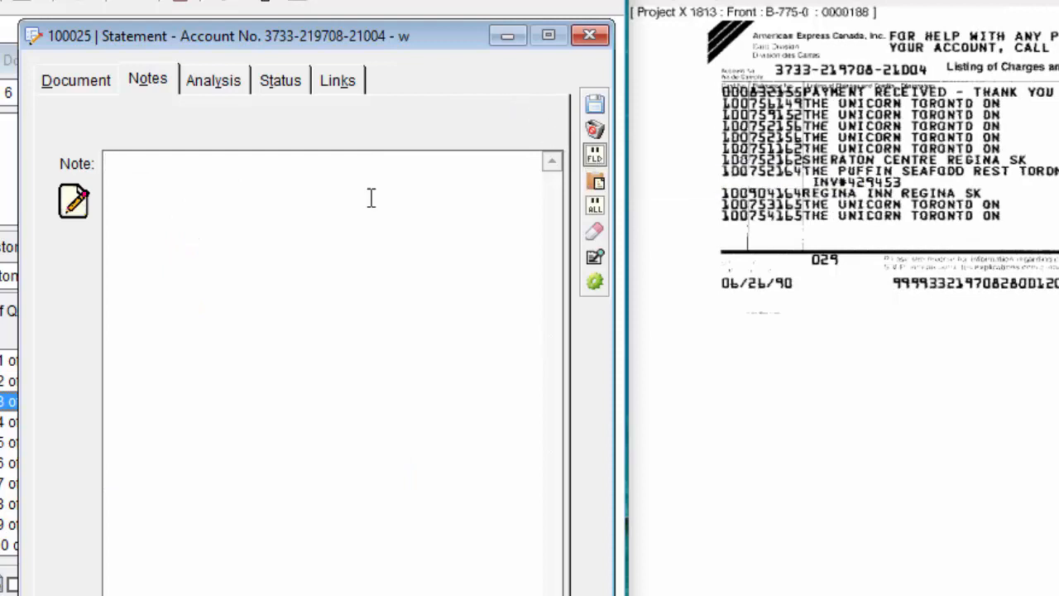
key(ctrl+d)
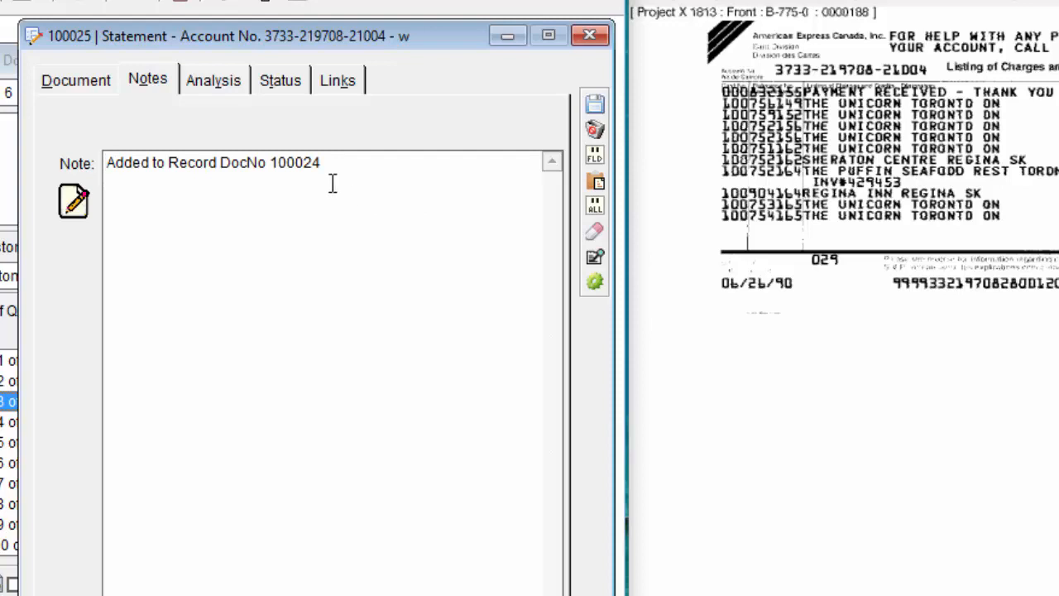
Shorten the duplicated note to "Added to Record" and close the form without saving the changes.
click(329, 165)
key(BackSpace)
key(BackSpace)
key(BackSpace)
key(BackSpace)
key(BackSpace)
key(BackSpace)
key(BackSpace)
key(BackSpace)
key(BackSpace)
key(BackSpace)
key(BackSpace)
key(BackSpace)
key(BackSpace)
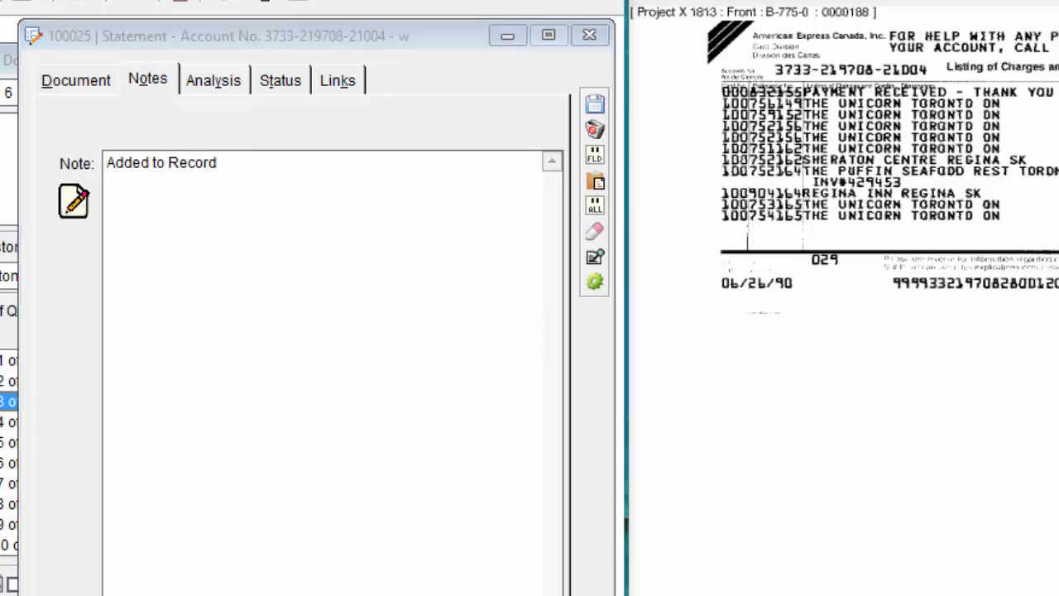
click(395, 37)
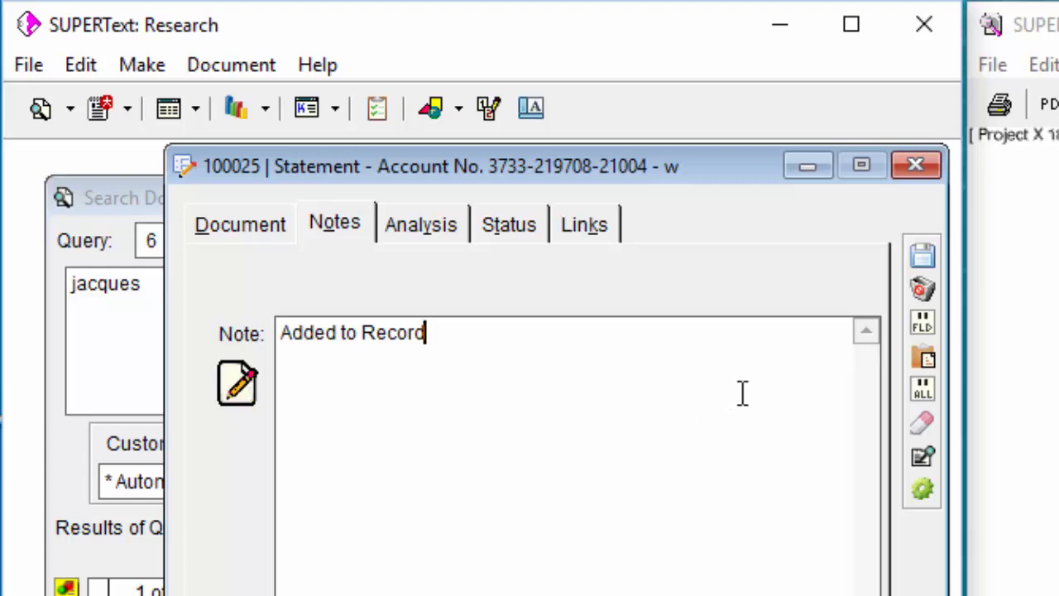
click(924, 289)
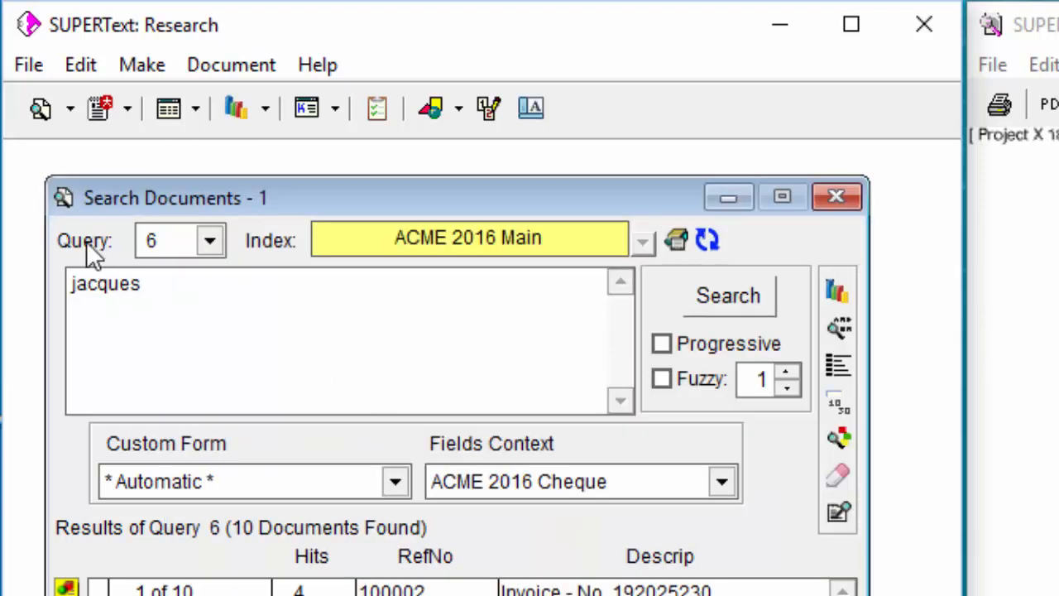
Create a new Photograph record in project ACME 2016 dated Jun 16 2016 with the description "Photo of Aircaraft".
click(129, 109)
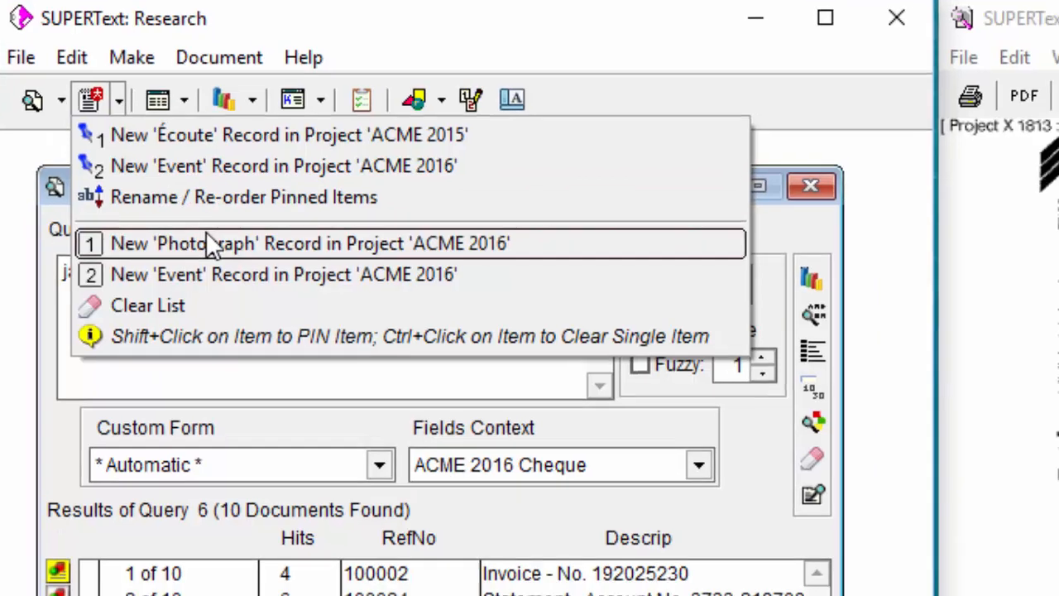
click(217, 250)
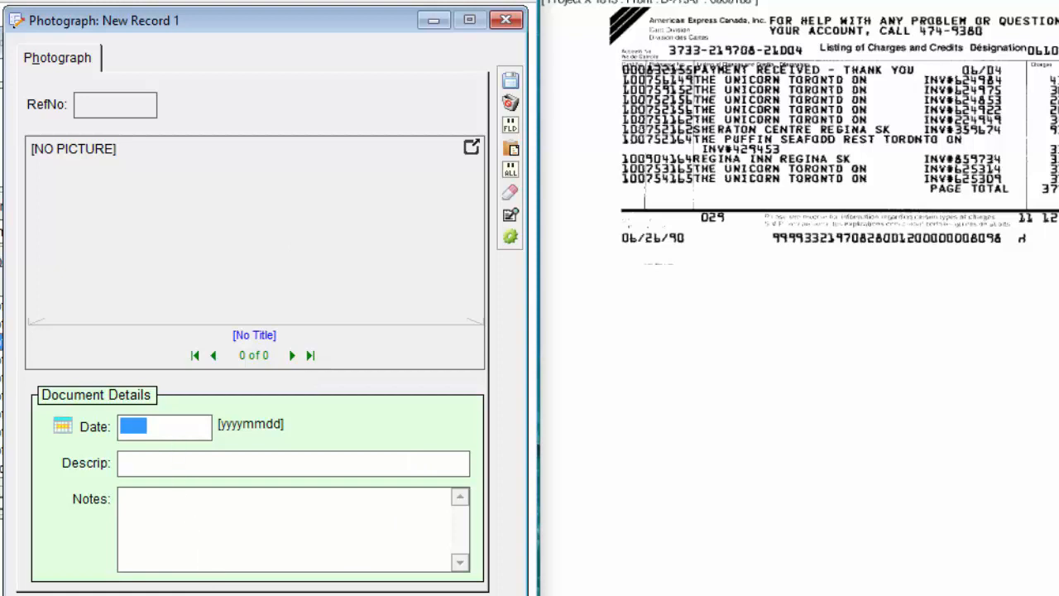
key(Tab)
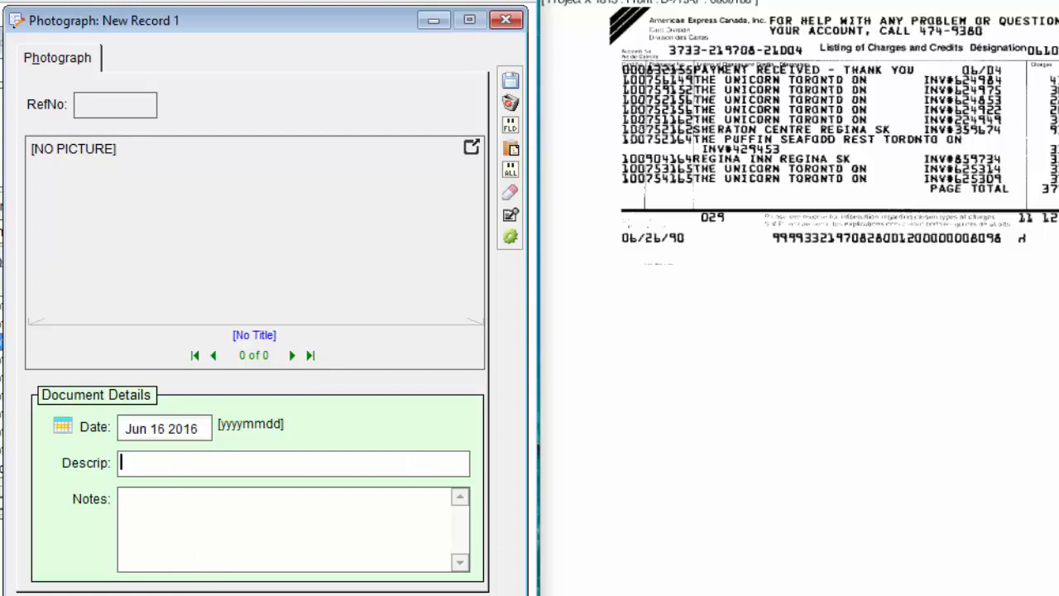
text(Photo of Aircr)
key(BackSpace)
key(BackSpace)
key(BackSpace)
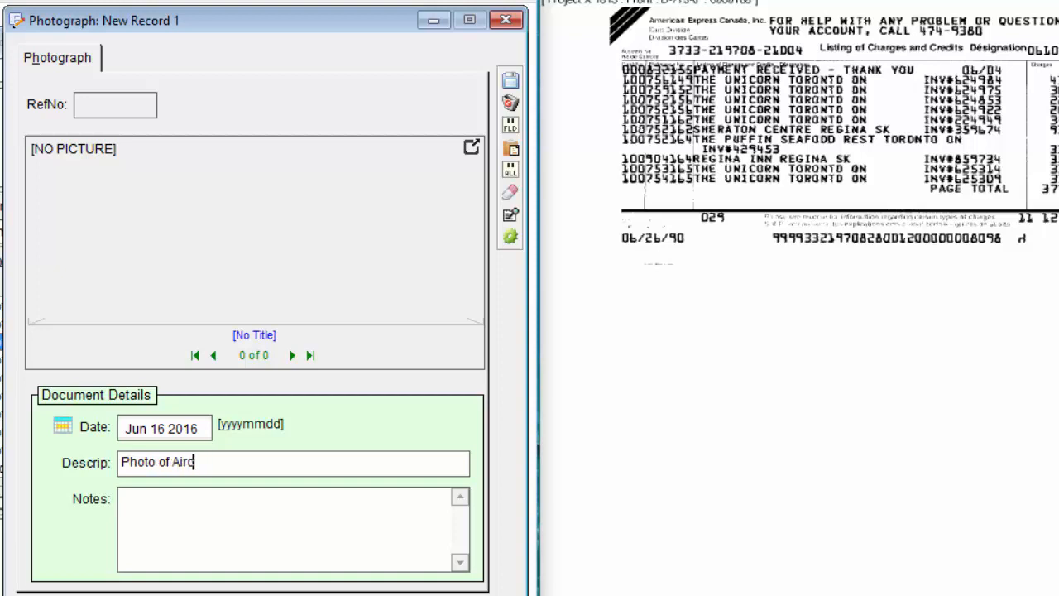
text(rcaraft)
Enter "This type of aircraft can land on a road." in the photograph record's notes and save the record.
click(130, 505)
text(This type of)
text( aircr)
text(a)
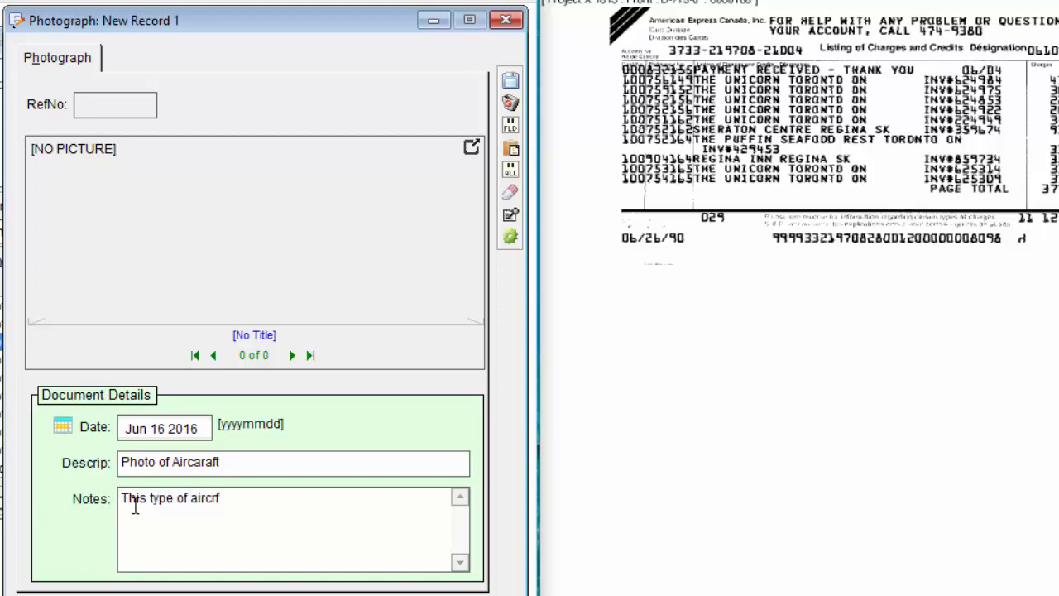
text(ft can land )
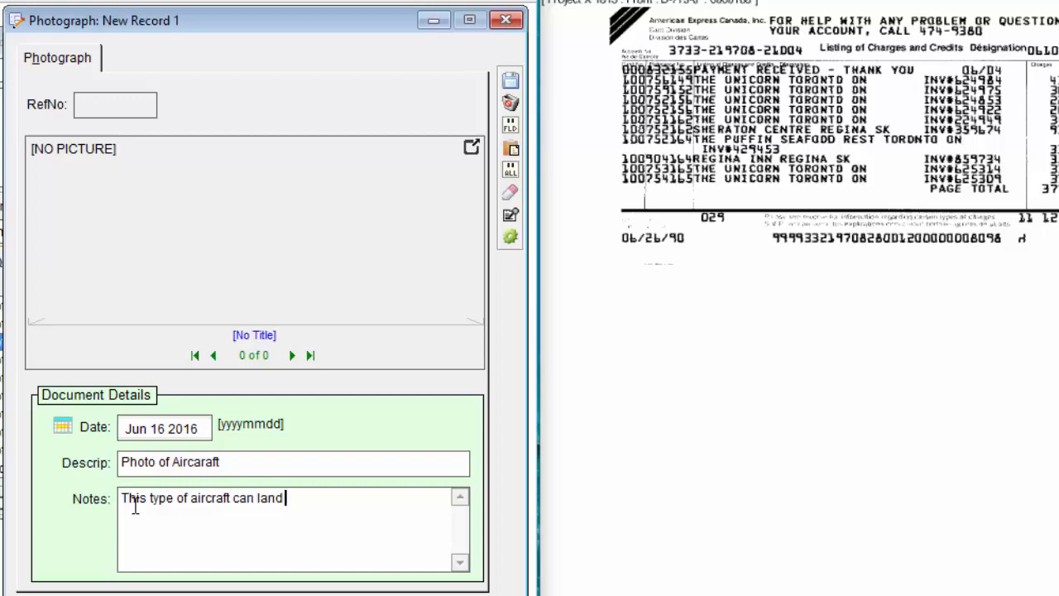
text(on a road.)
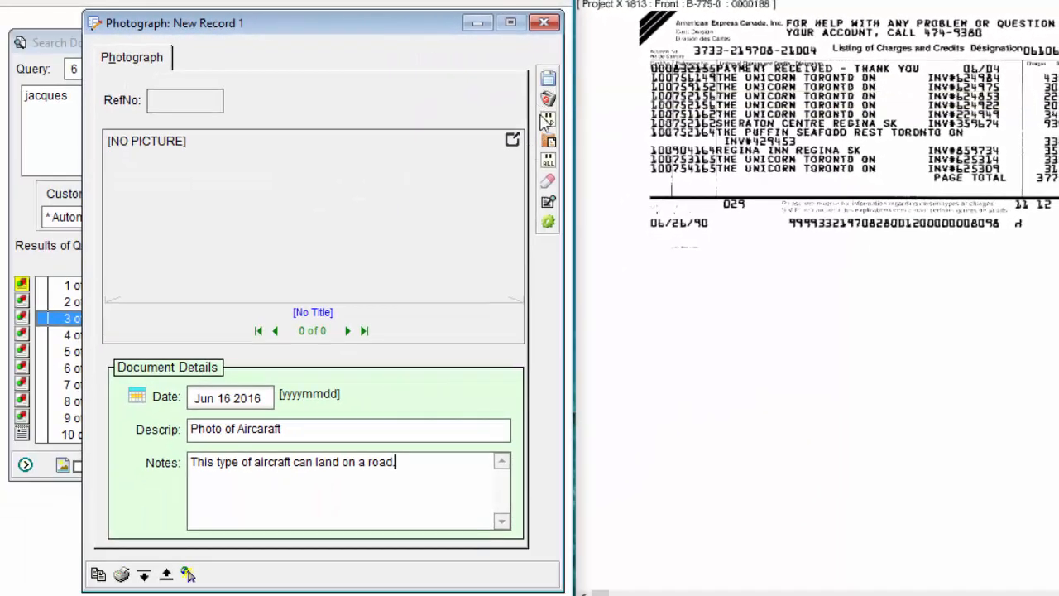
click(548, 77)
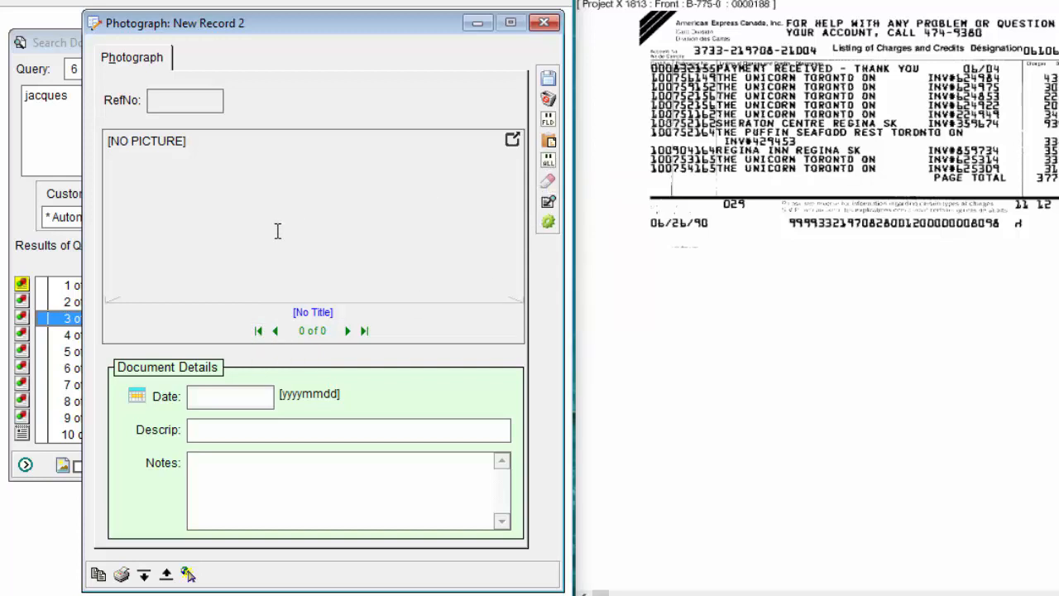
Duplicate all fields of the previous photograph record into the new blank record and close its form.
key(ctrl+l)
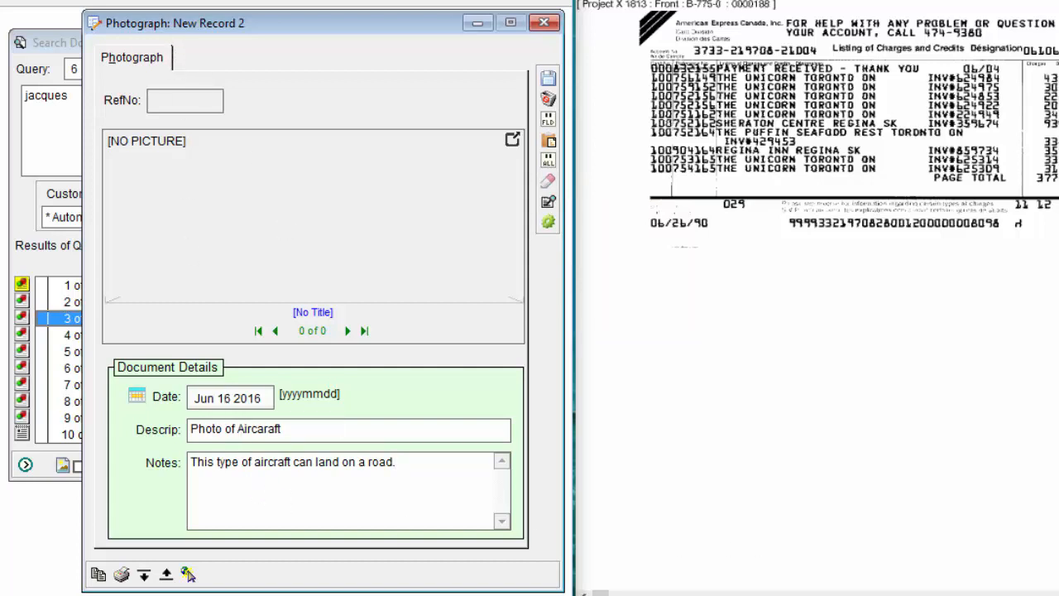
click(545, 23)
Open result 1, the invoice, in the form and clear the contents of its note.
click(101, 325)
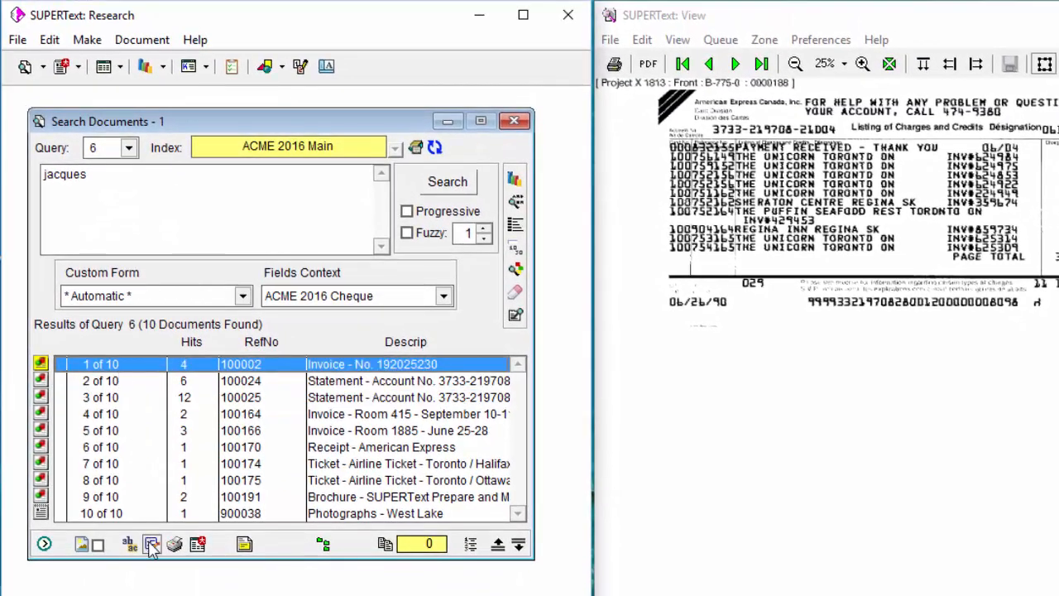
click(141, 504)
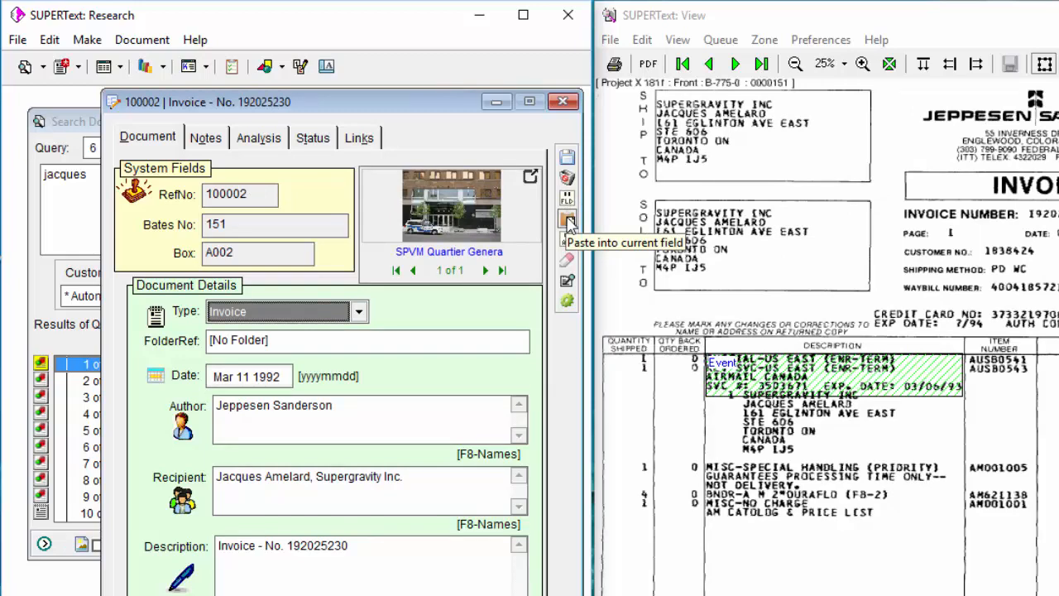
click(305, 141)
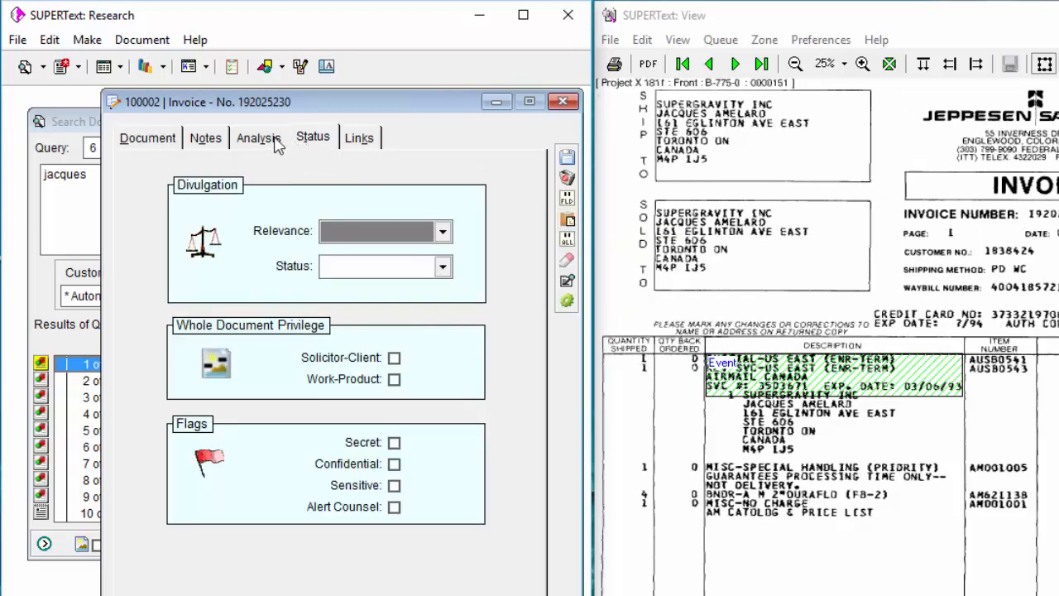
click(265, 140)
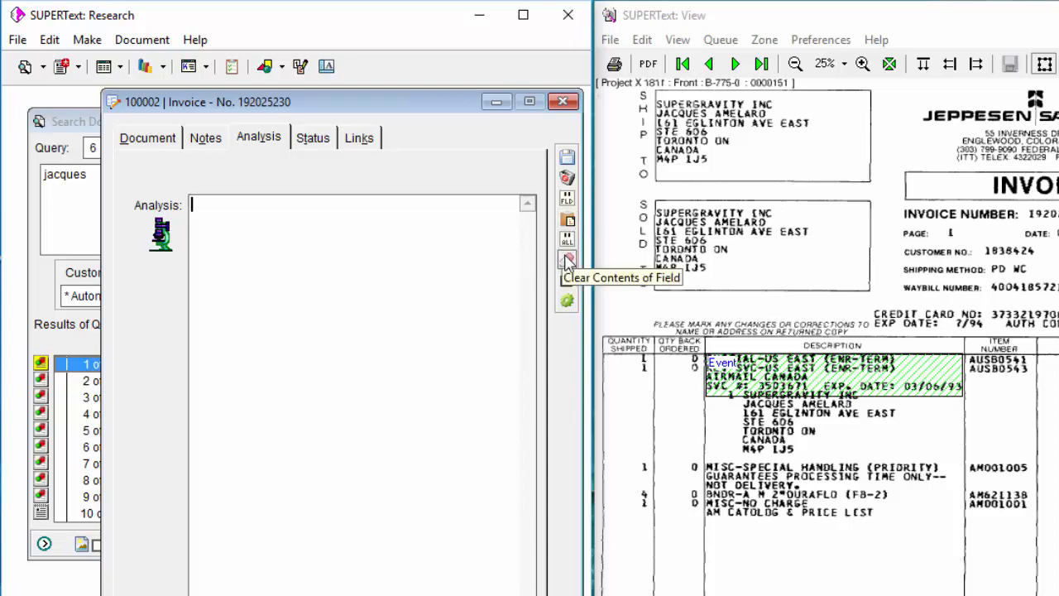
click(207, 139)
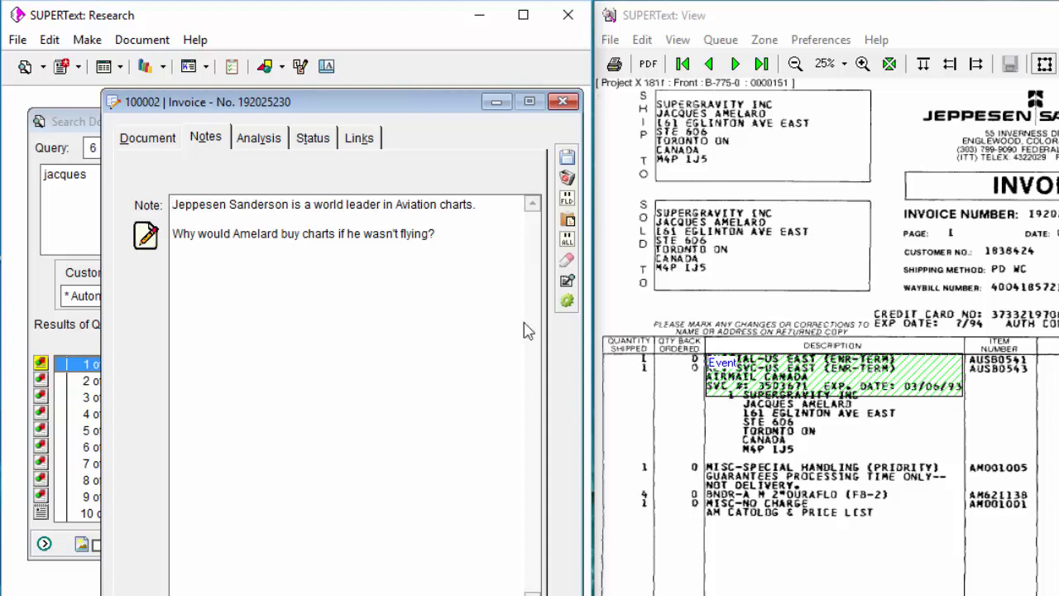
click(569, 262)
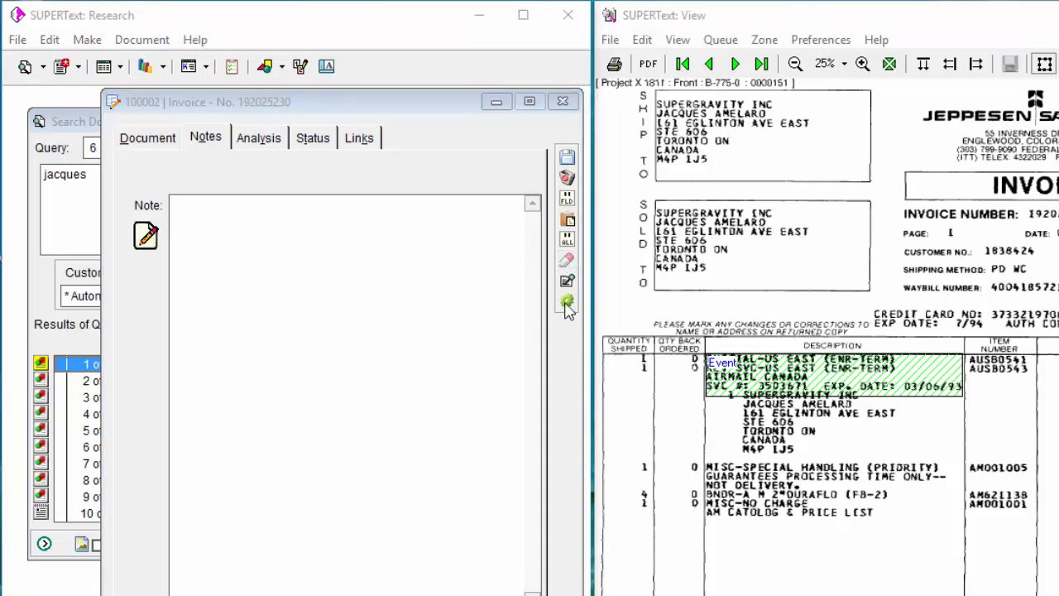
click(568, 345)
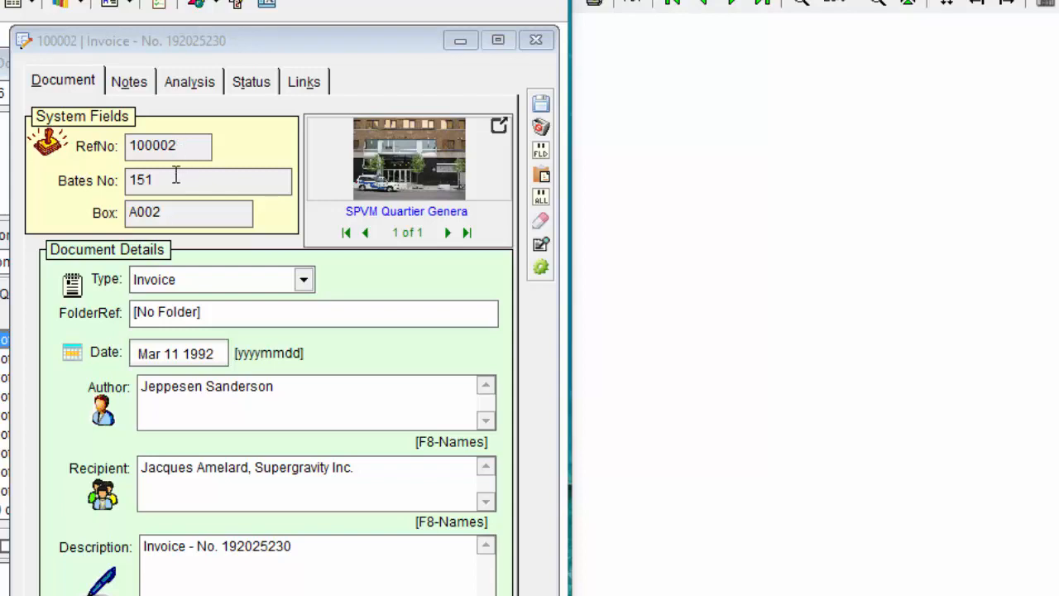
Enlarge the invoice's attached picture, show it in the viewer, and shrink it back to its thumbnail.
click(176, 180)
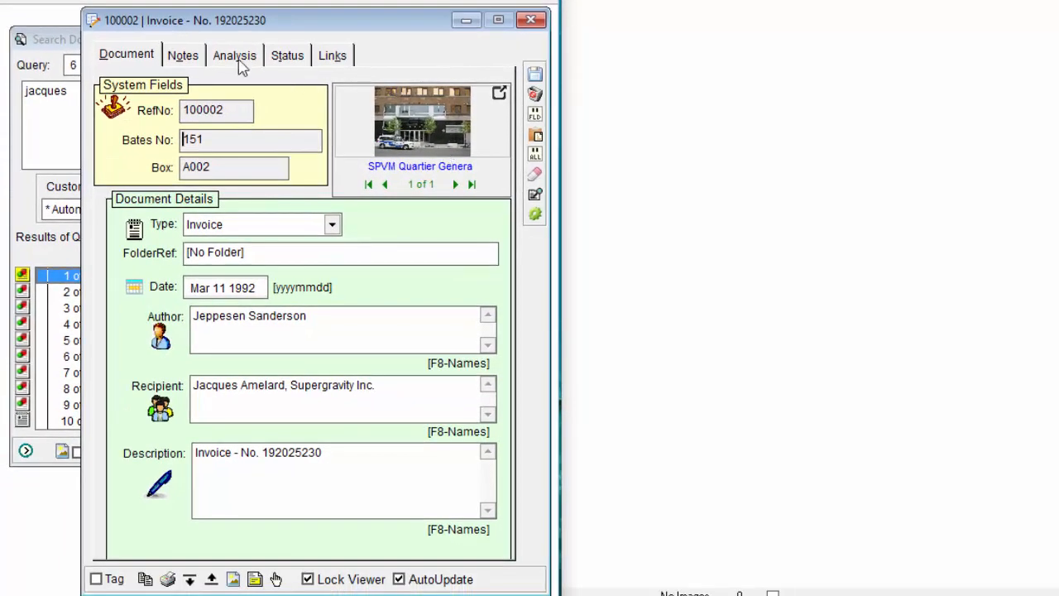
click(500, 95)
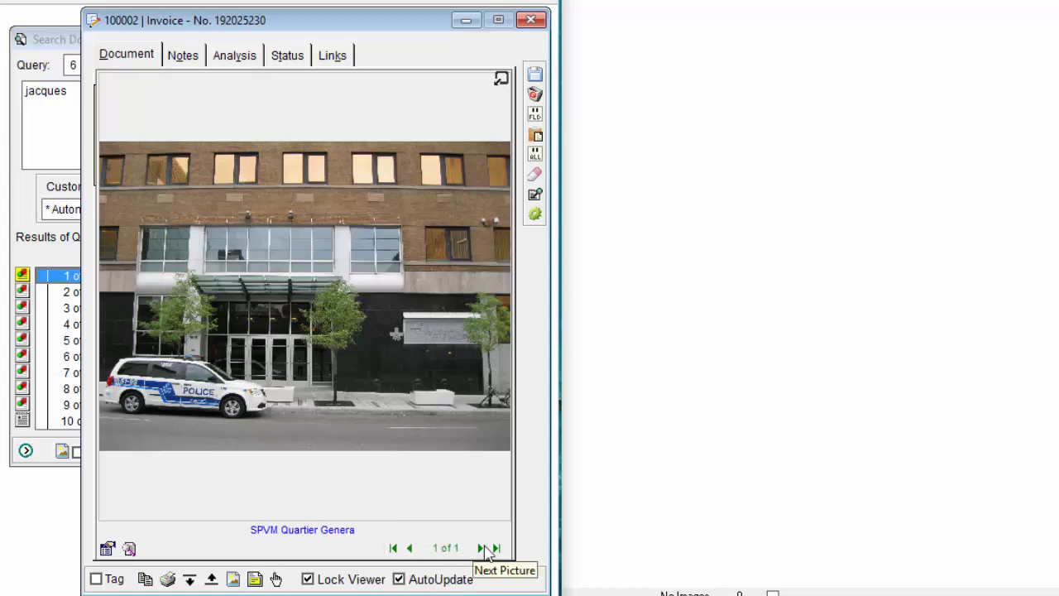
click(129, 549)
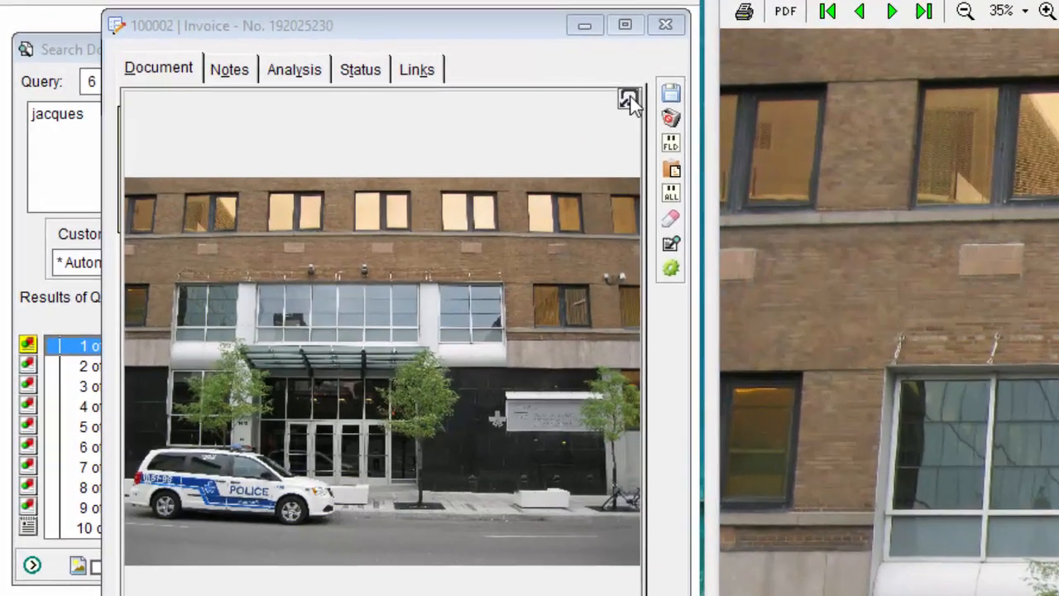
click(500, 78)
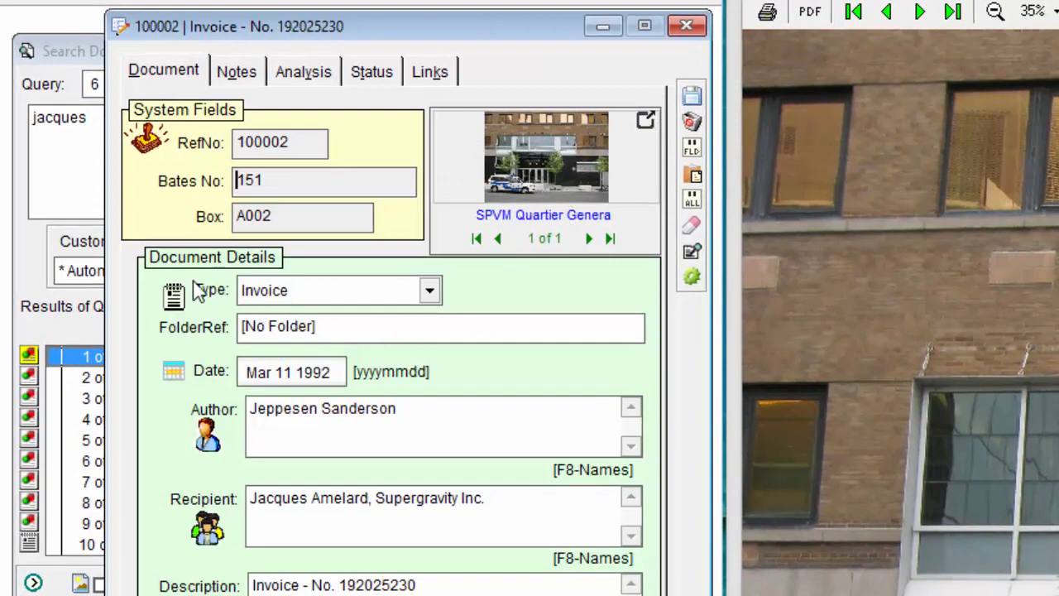
View the choices offered by the invoice's Type list and close the list without changing the type.
click(430, 294)
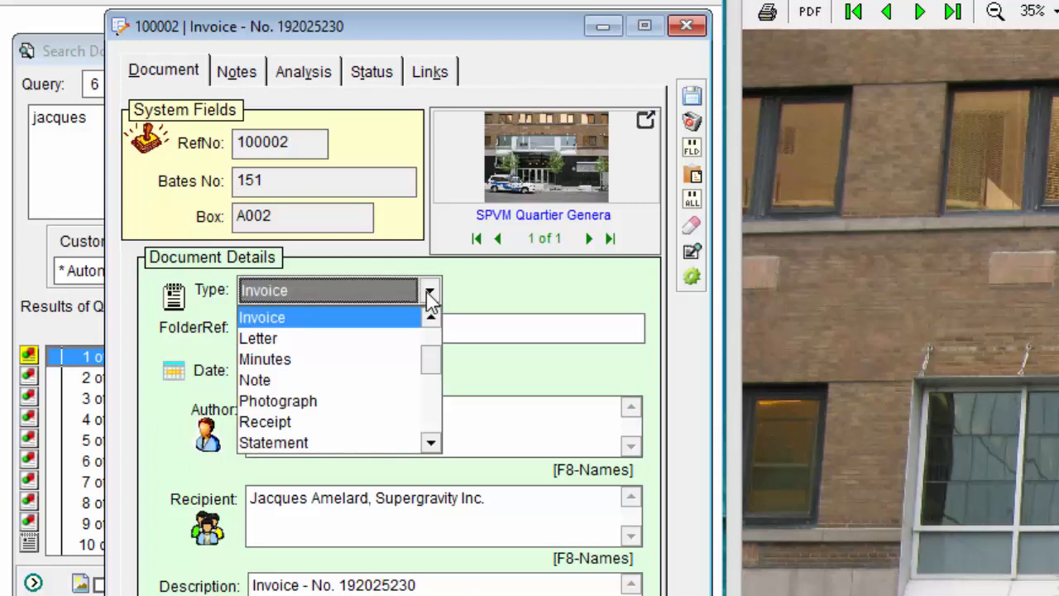
click(430, 294)
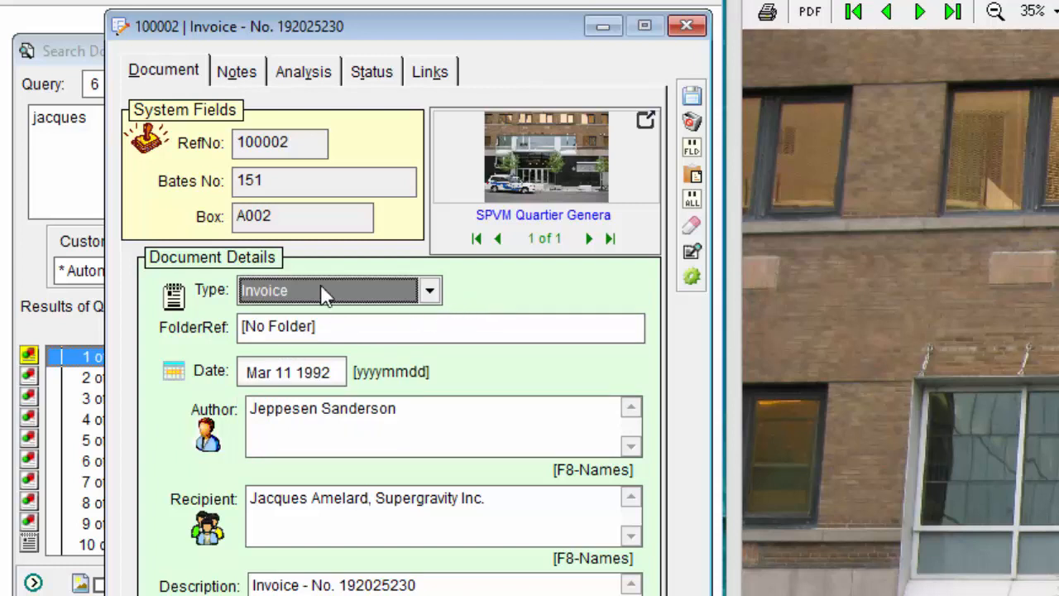
click(427, 294)
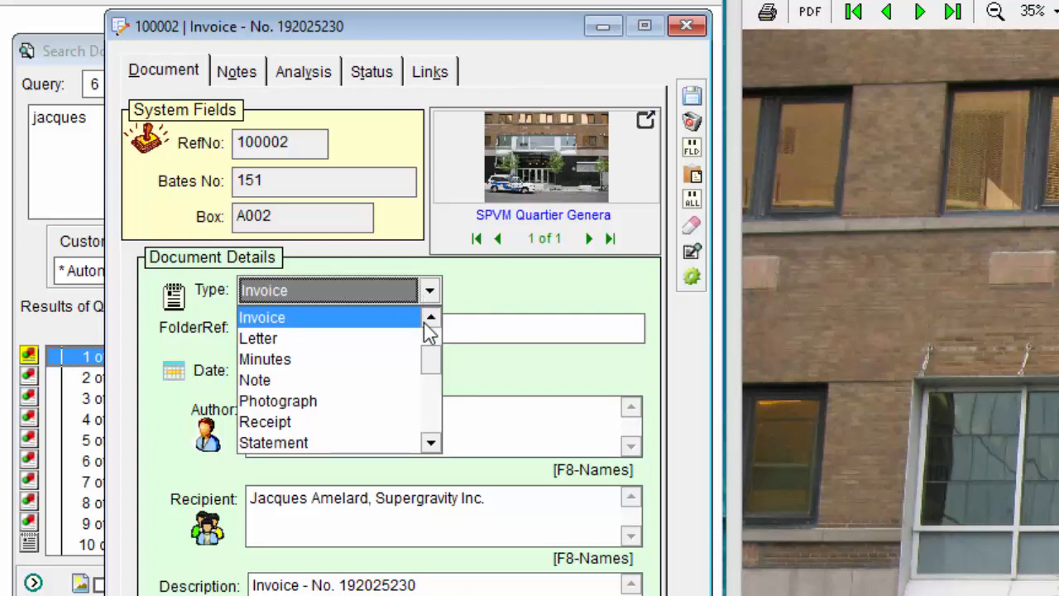
click(492, 298)
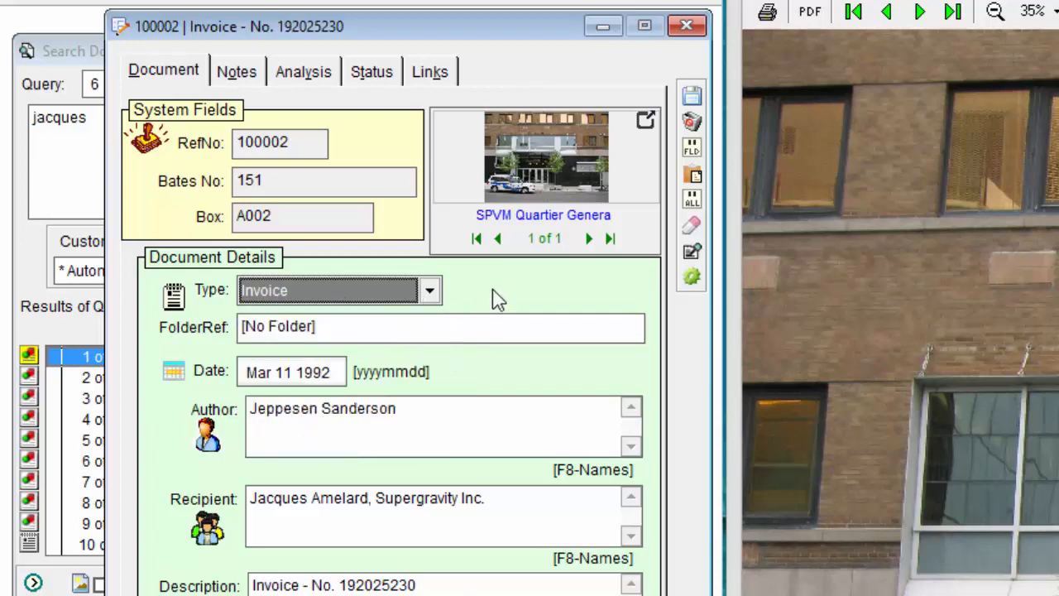
Open the Type field's list definition, view the entry form for a new list value, and cancel both.
double_click(326, 290)
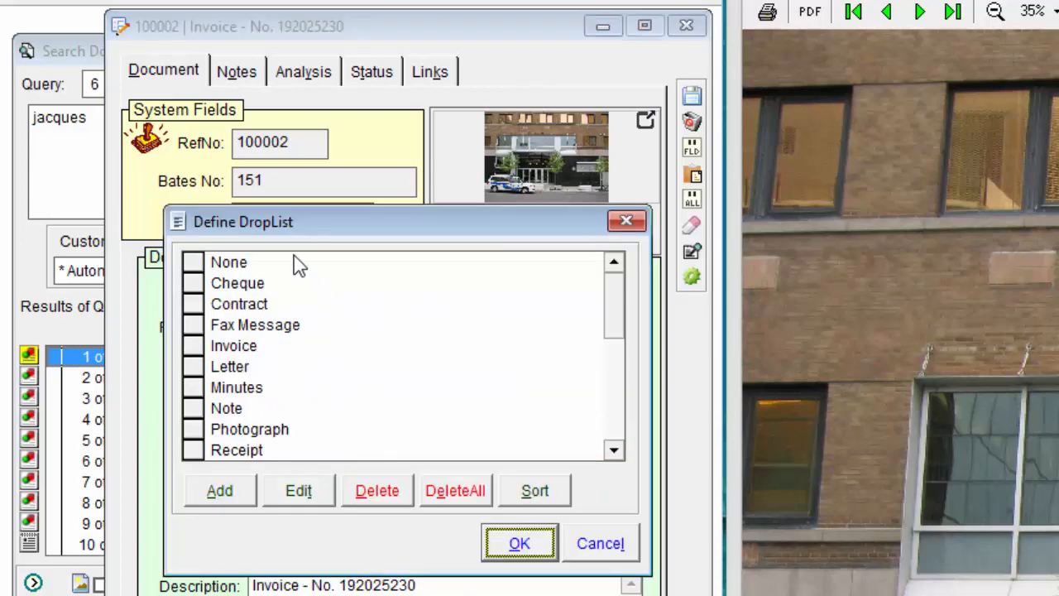
click(246, 490)
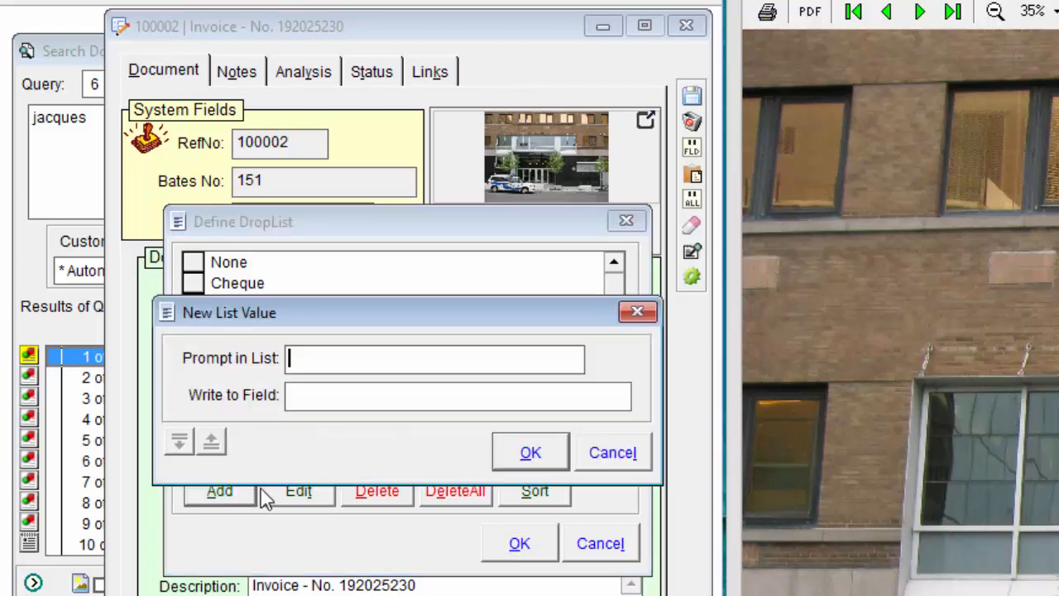
click(604, 451)
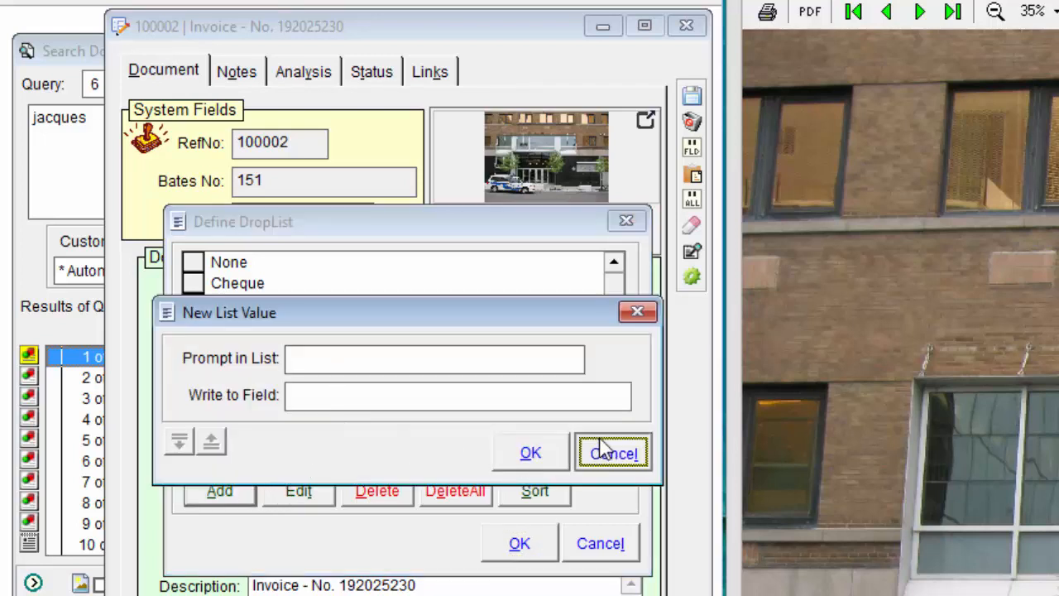
click(610, 544)
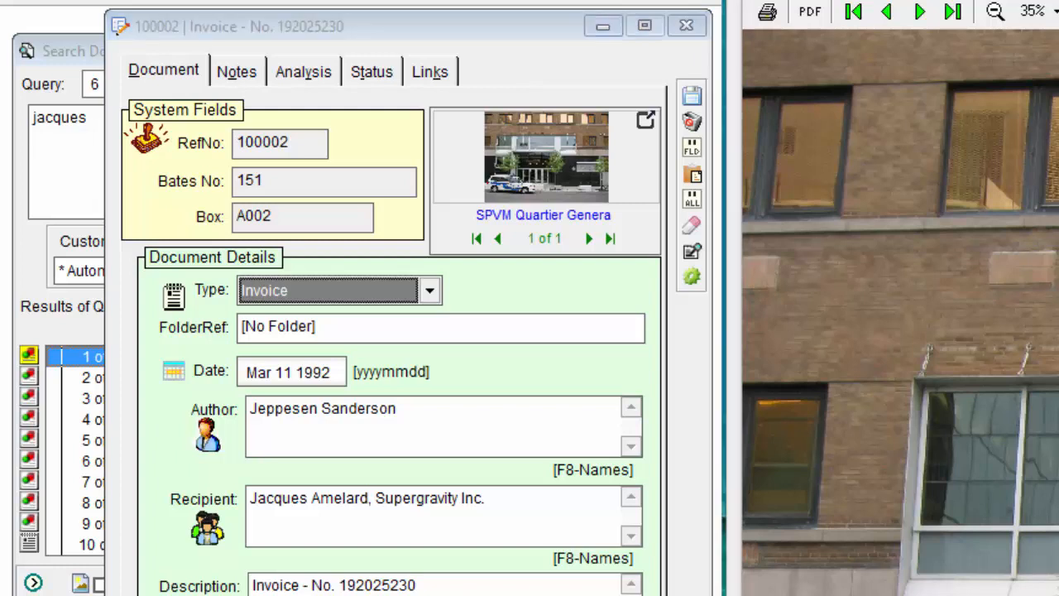
Set the invoice's date to March 1992 without a day, using 19920300.
click(342, 369)
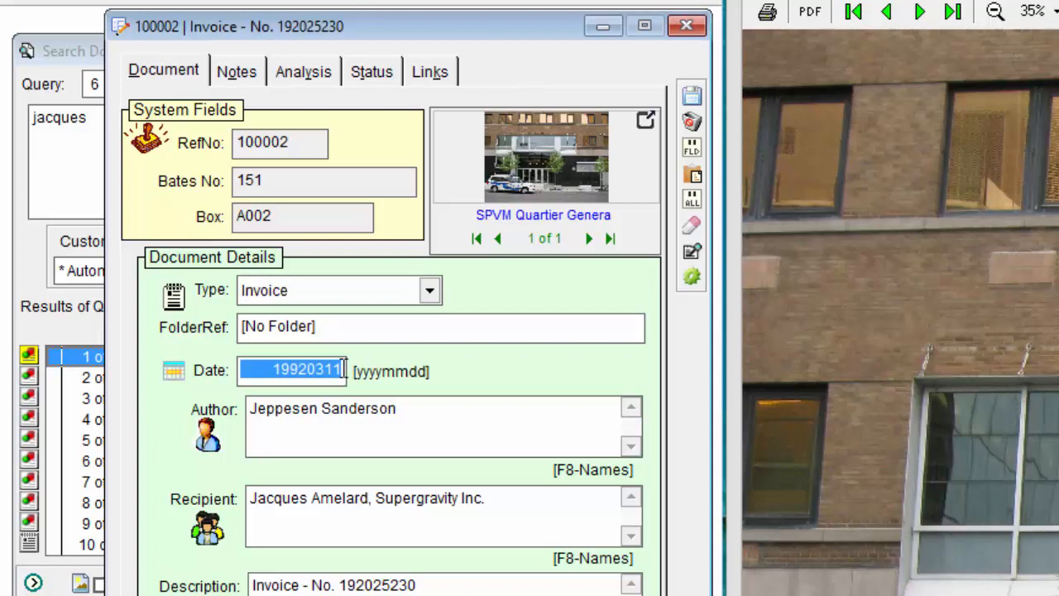
click(394, 318)
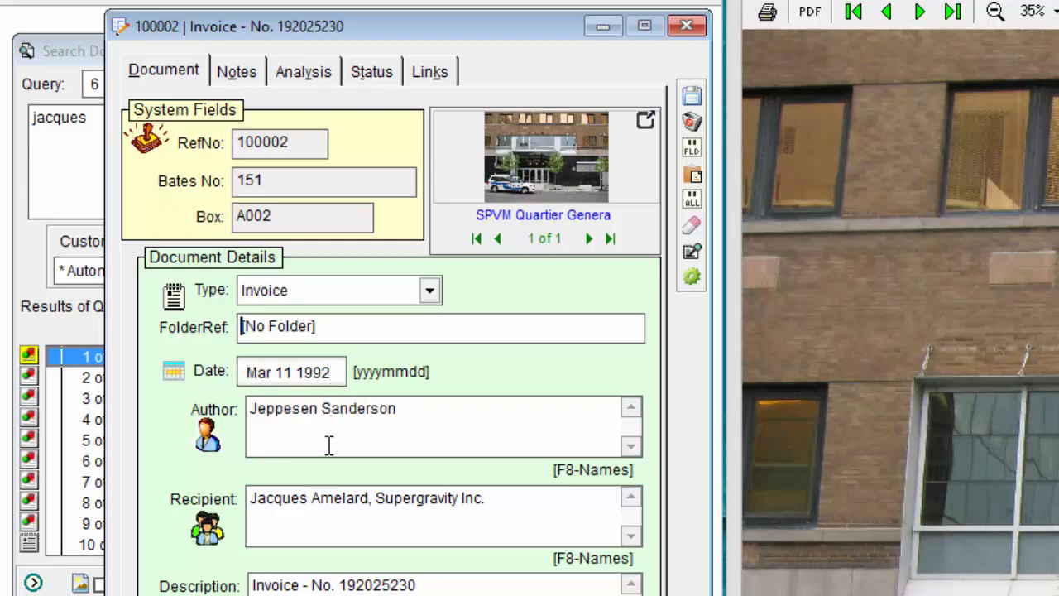
click(320, 374)
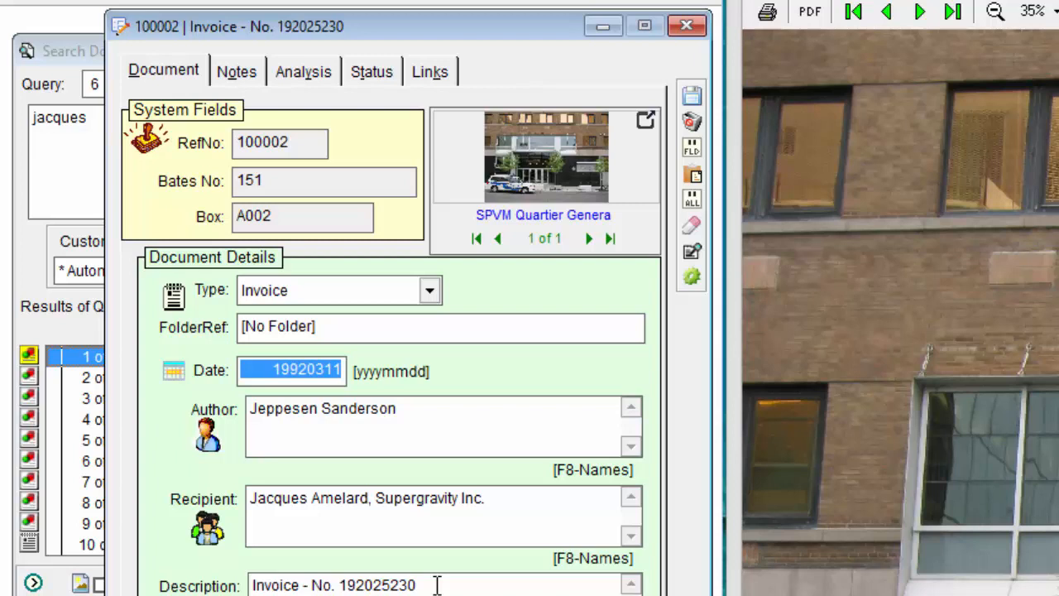
text(1992)
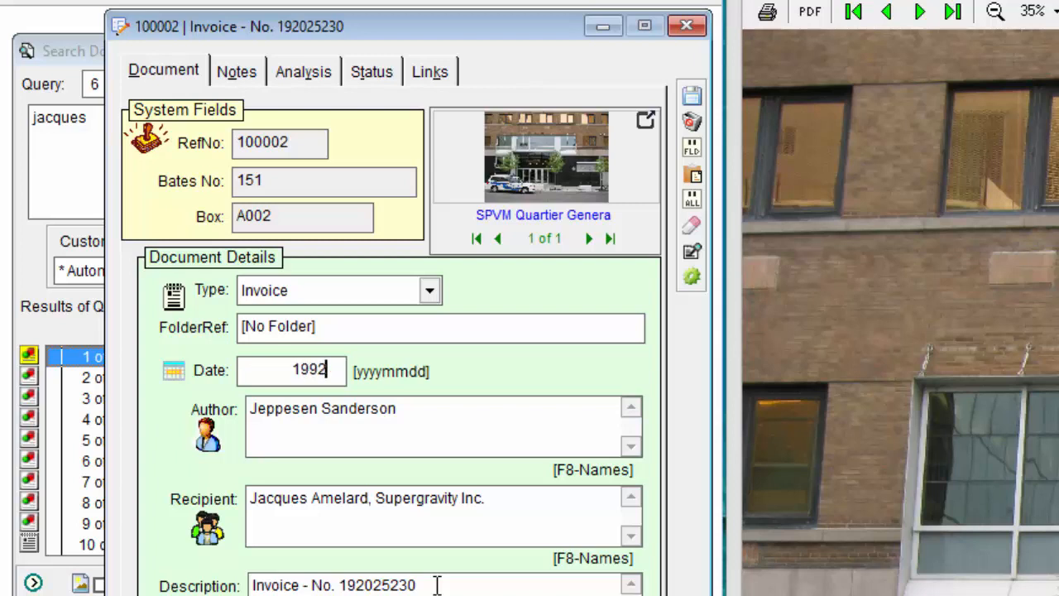
text(030)
key(Tab)
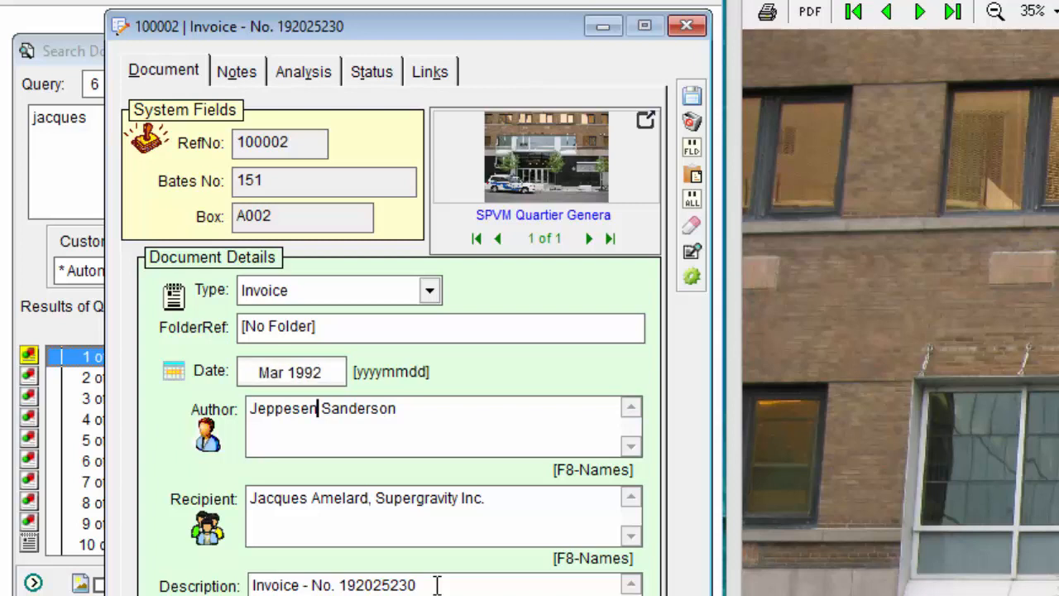
Set the invoice's date to the year 1992 only, using 19920000.
click(321, 370)
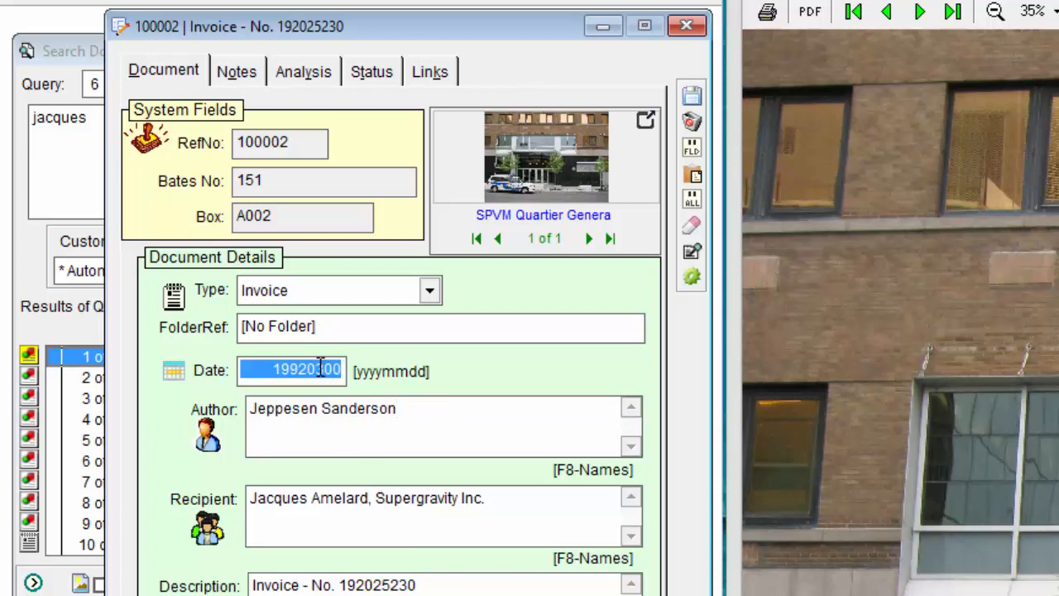
text(1992)
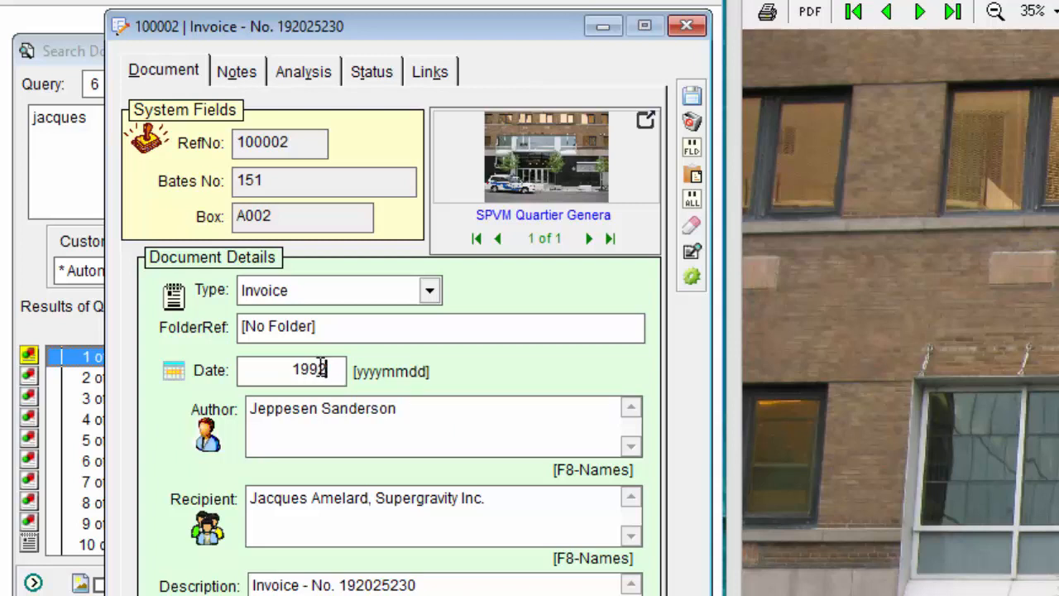
text(0300)
key(Tab)
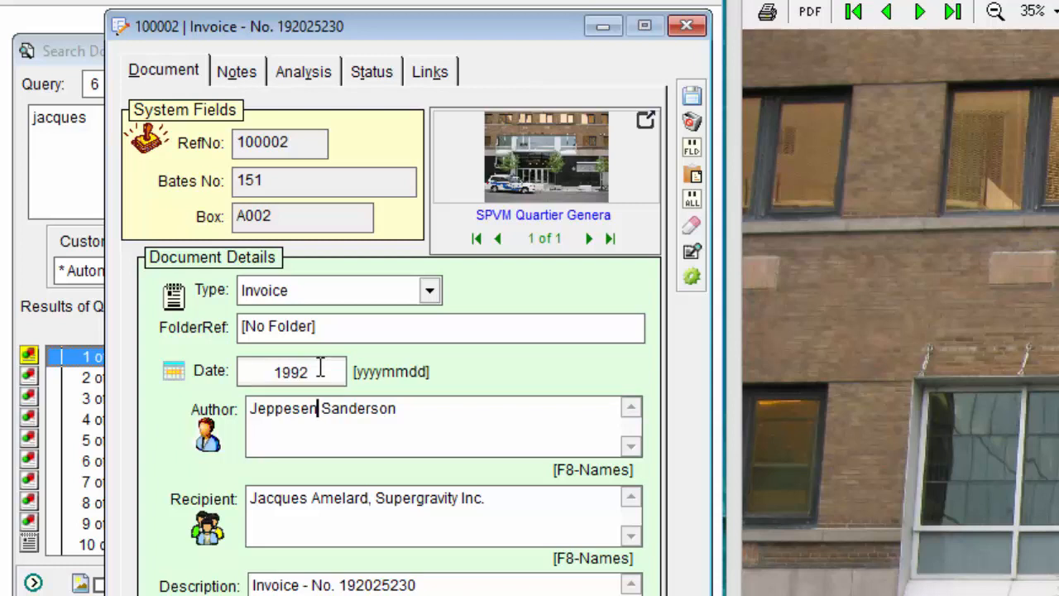
Clear the invoice's date so the document is undated.
click(312, 373)
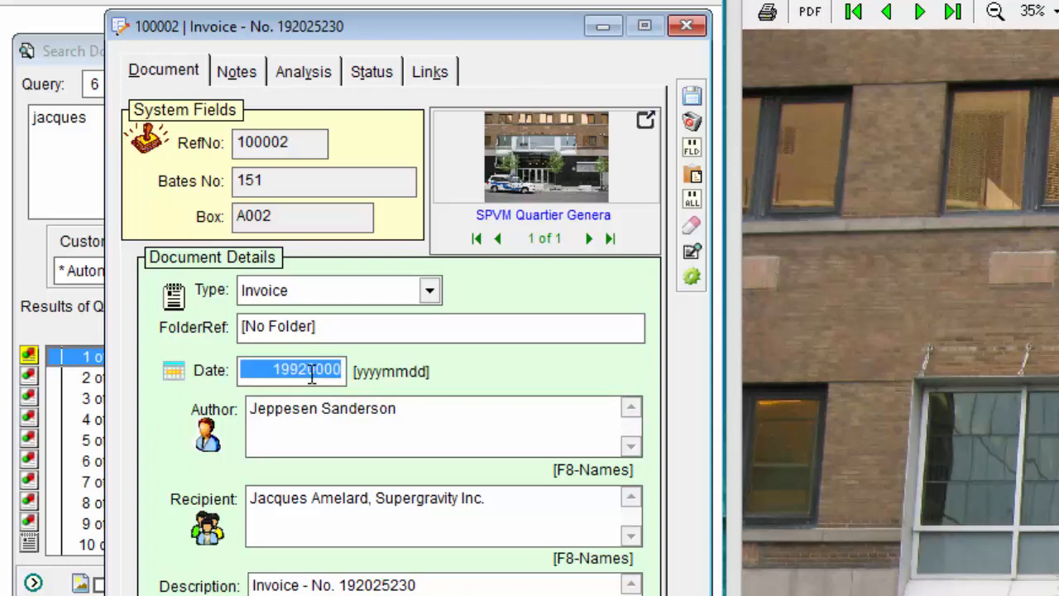
key(BackSpace)
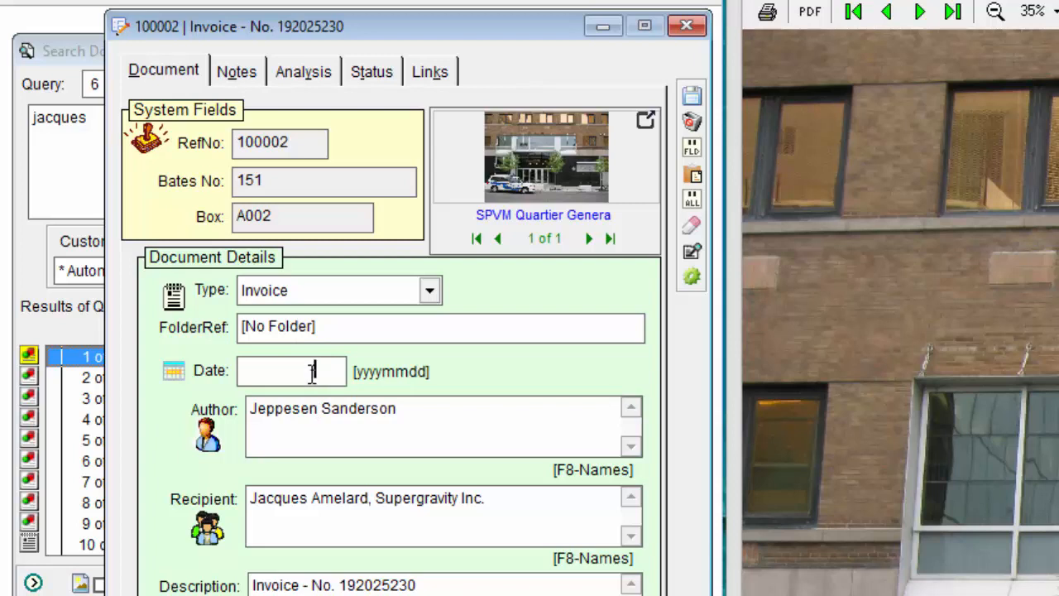
key(Tab)
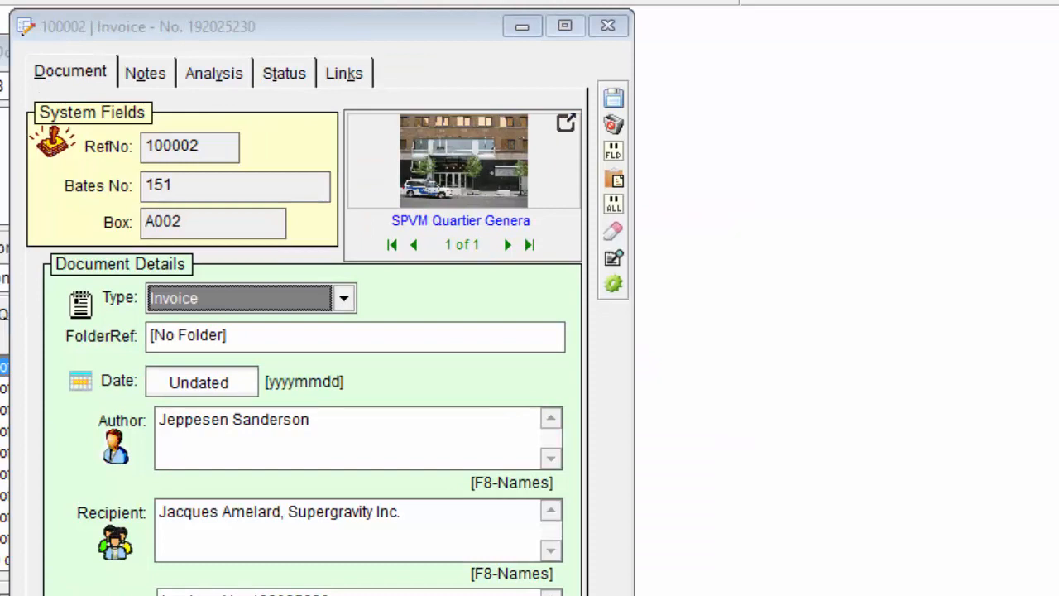
Expand the invoice's Author field into its own window and close that window.
click(539, 430)
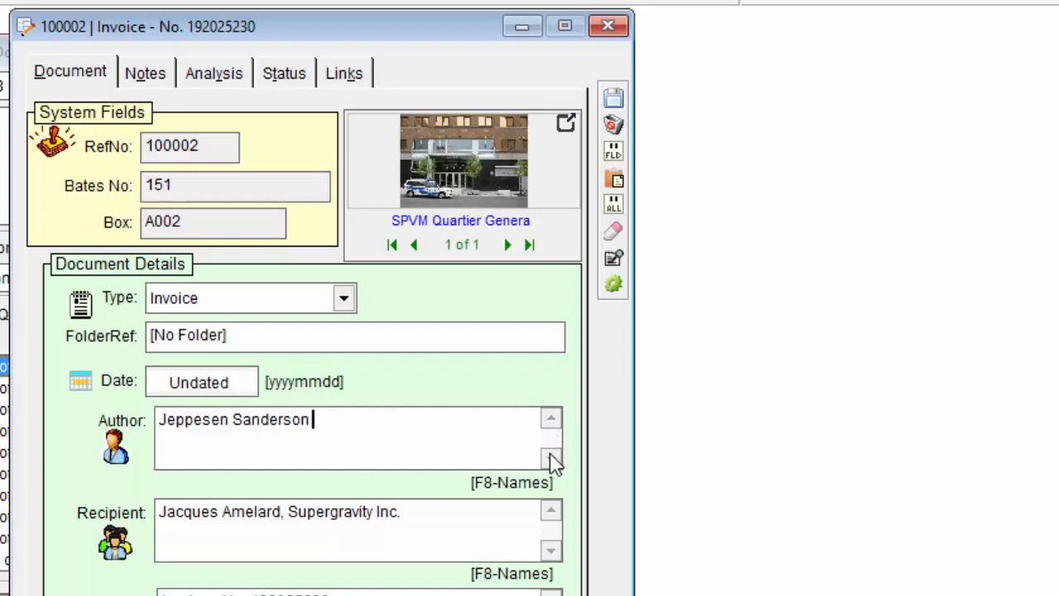
right_click(315, 421)
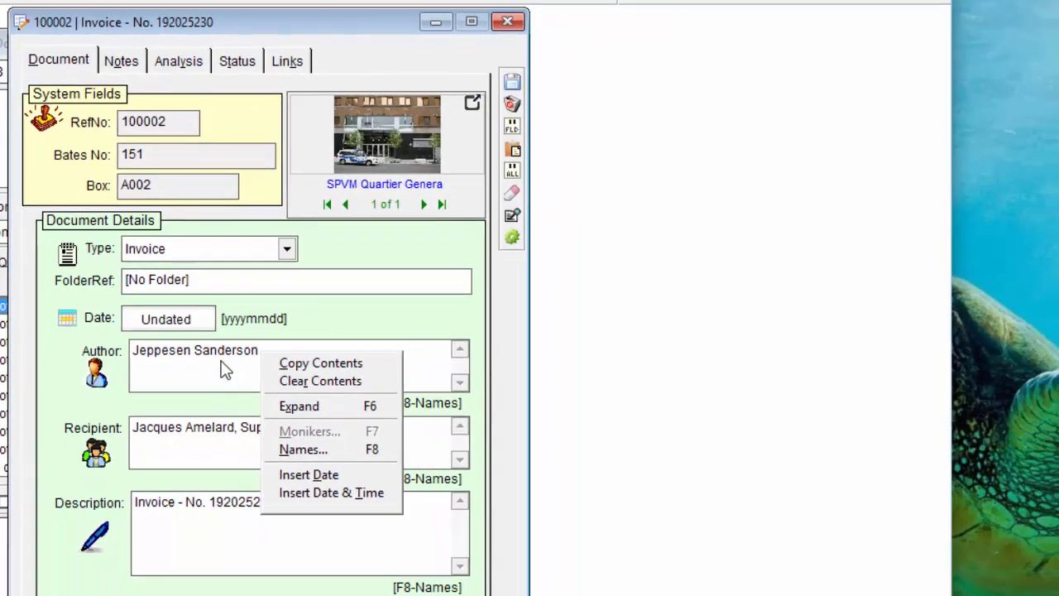
click(264, 430)
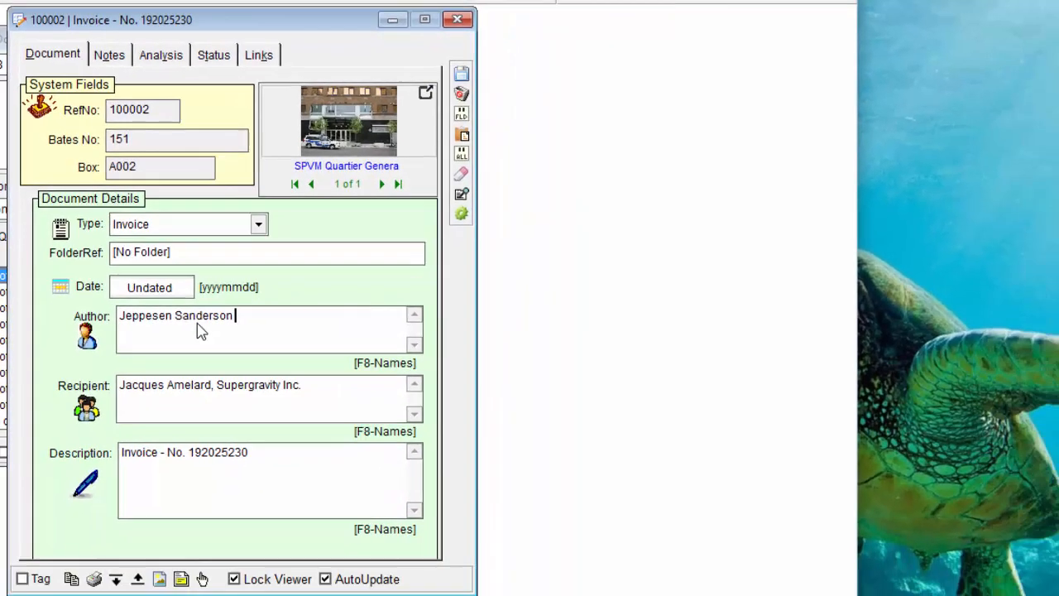
double_click(199, 331)
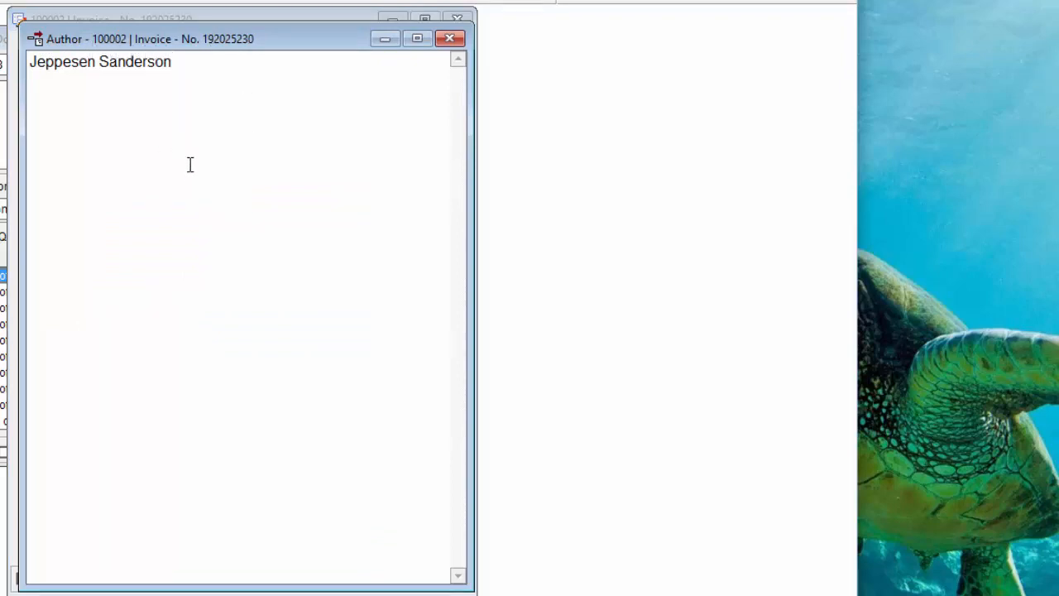
click(449, 40)
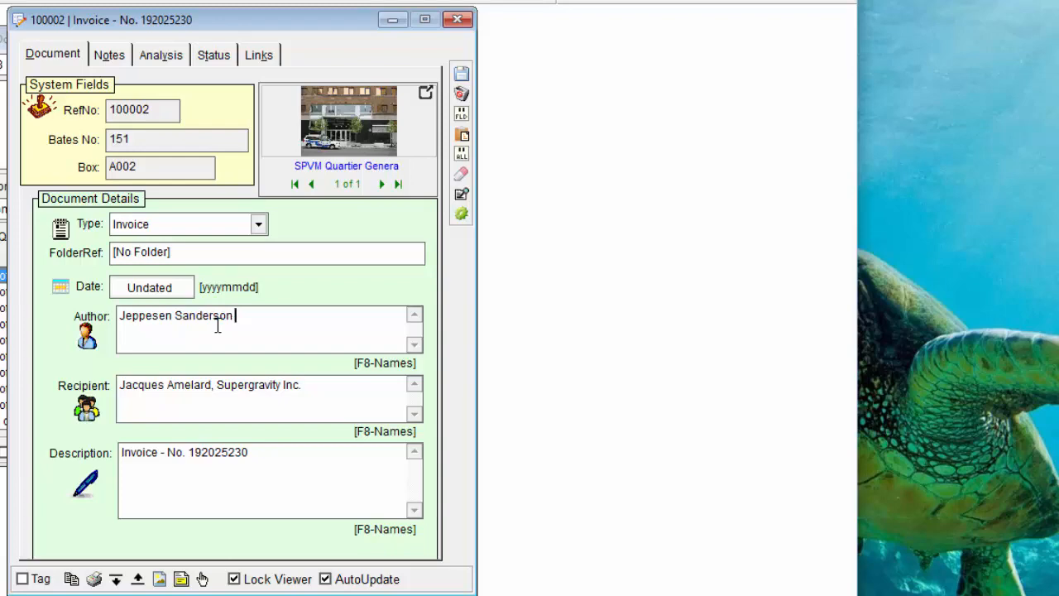
Minimize the invoice form and search for docrectype( video ) in a new document search.
click(390, 22)
click(16, 75)
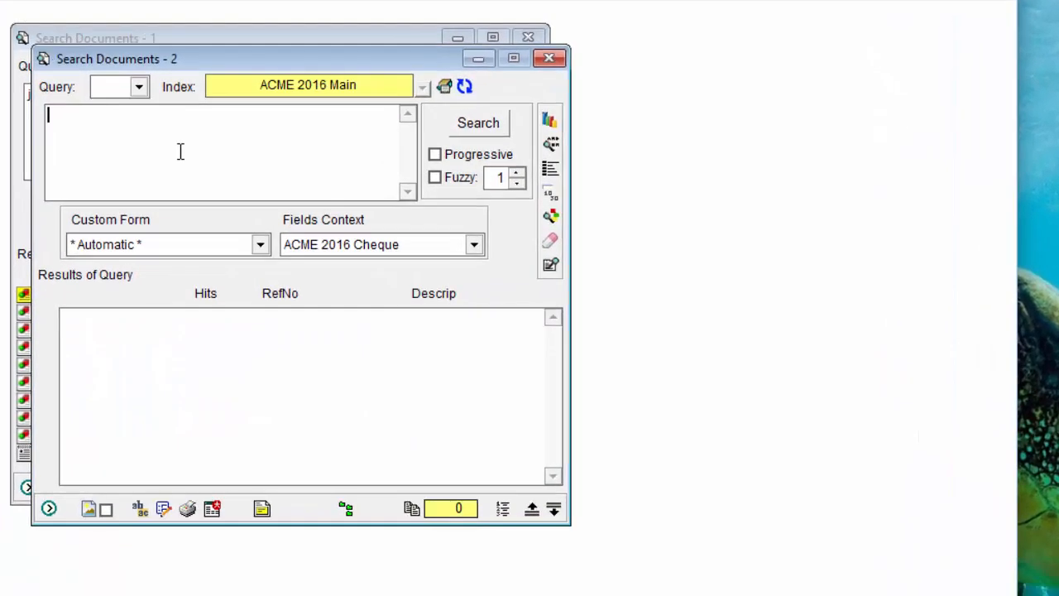
text(docrectype( video ))
key(Return)
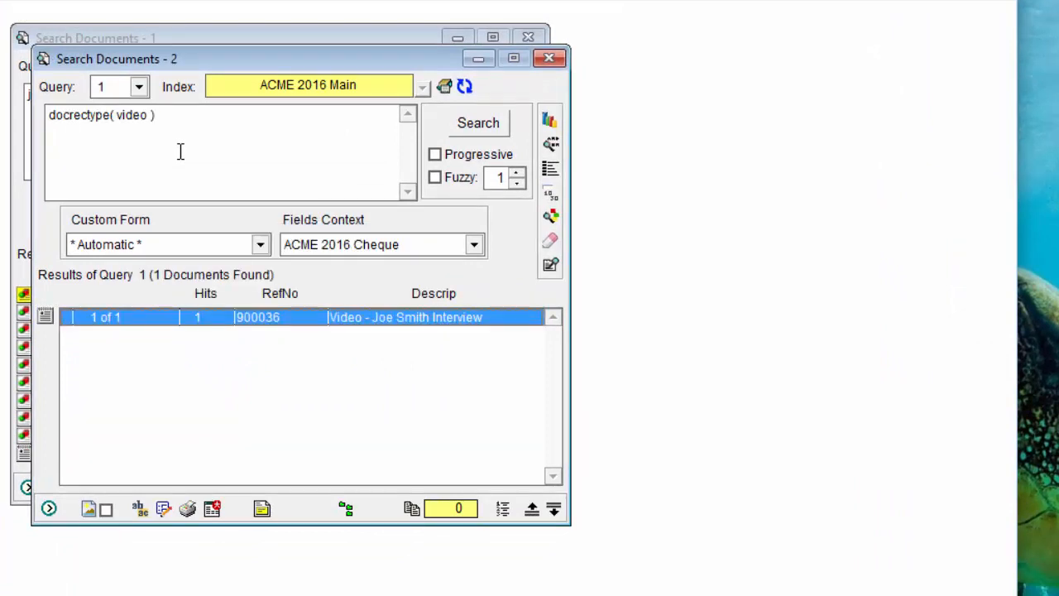
Open the found video record in its form, launch its linked media beside the form, and pause playback.
click(163, 509)
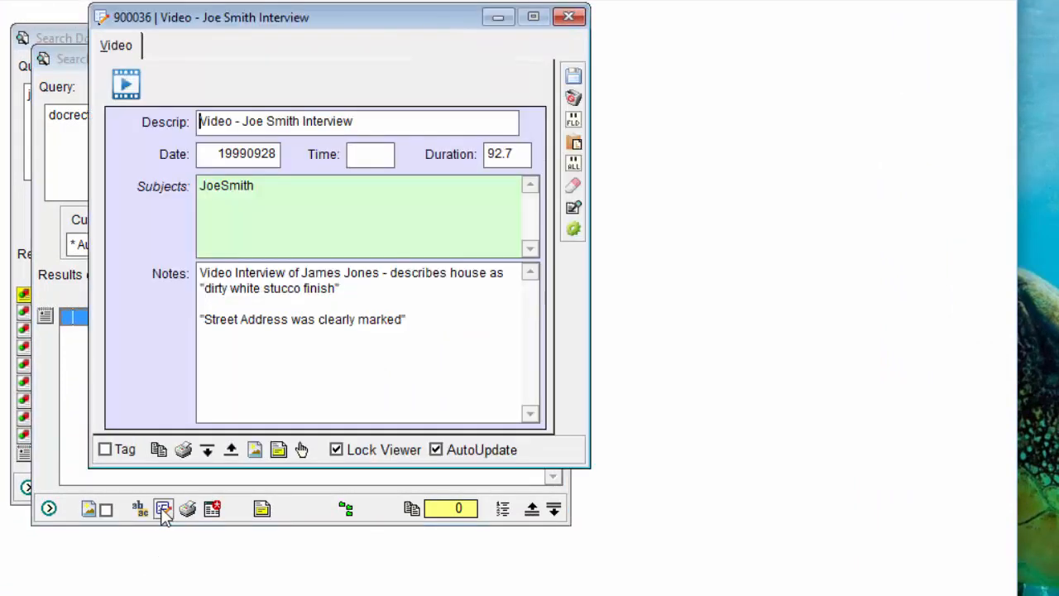
click(420, 327)
click(301, 449)
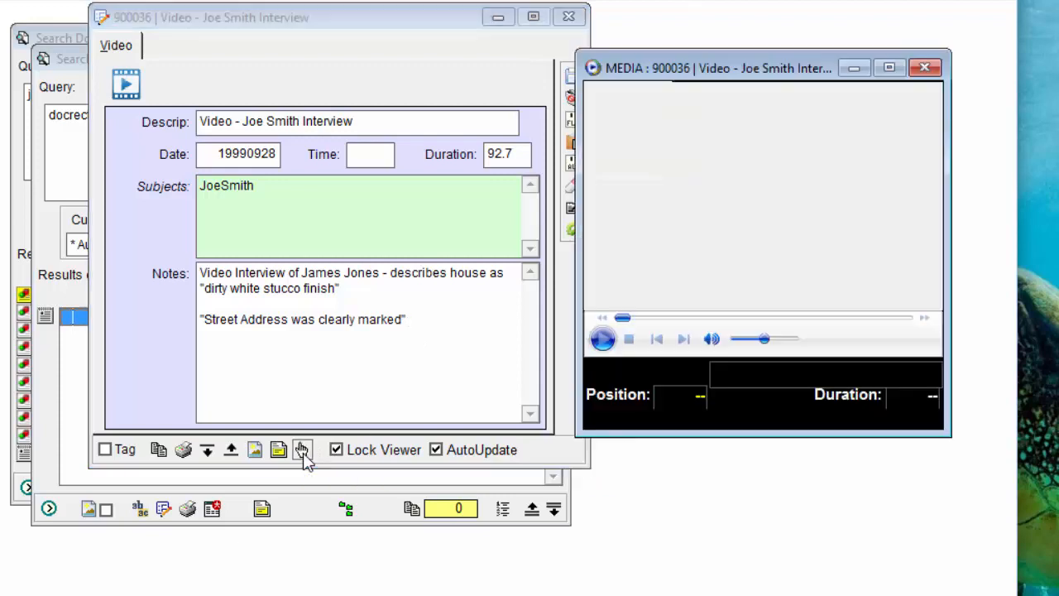
drag(735, 66, 746, 63)
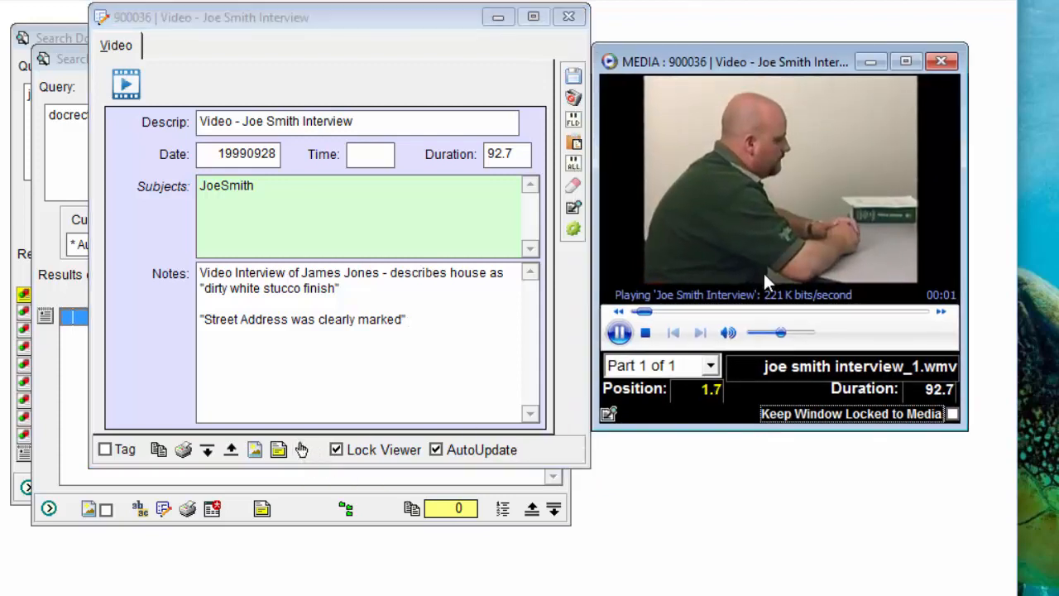
click(619, 333)
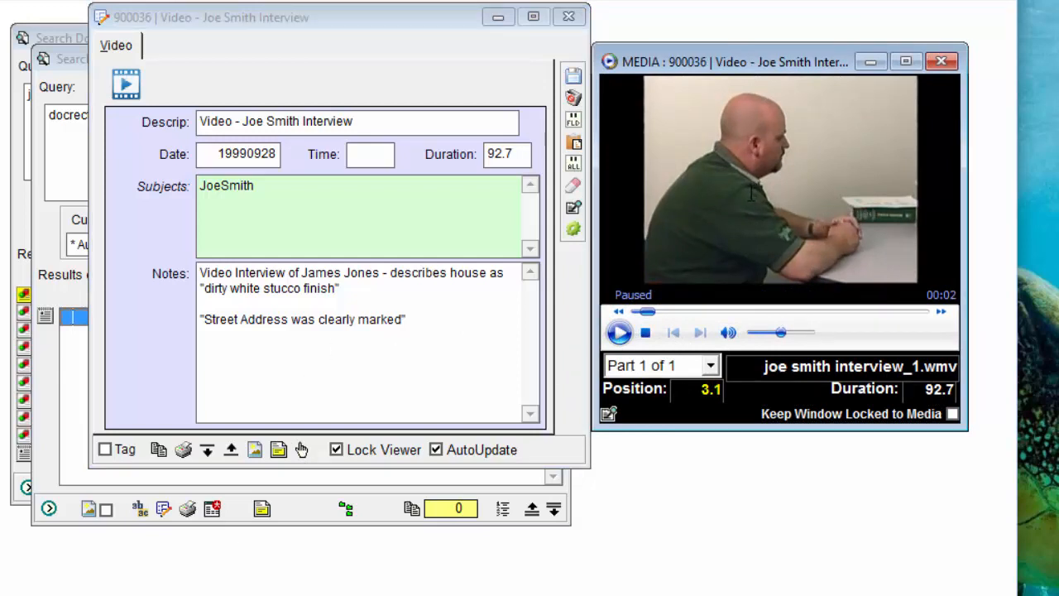
Expand the video record's Notes into a separate, enlarged window beside the media player and resume playback.
click(424, 318)
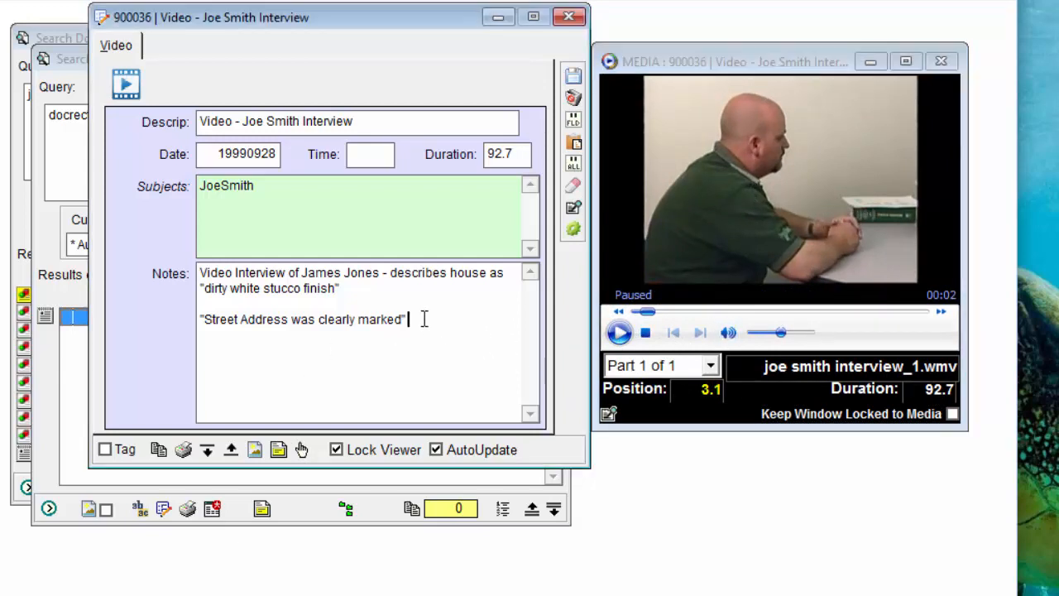
double_click(423, 318)
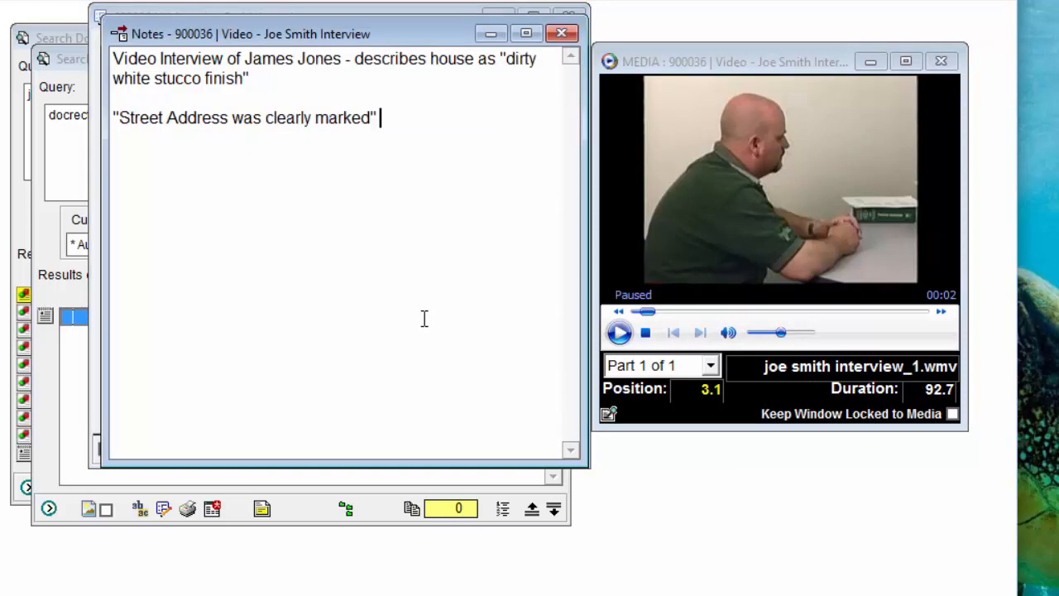
drag(101, 33, 0, 25)
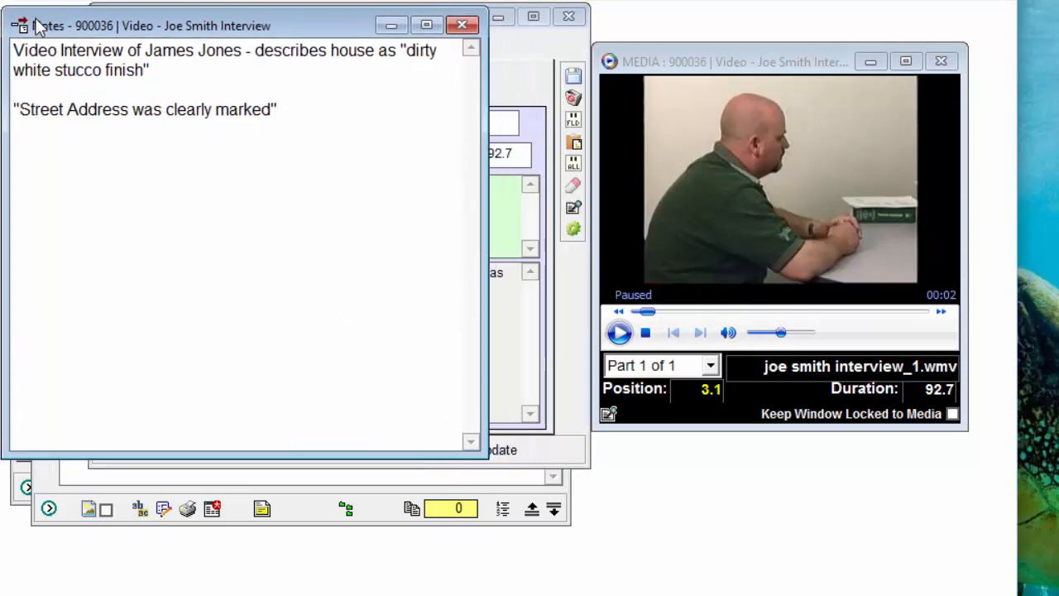
drag(482, 455, 588, 594)
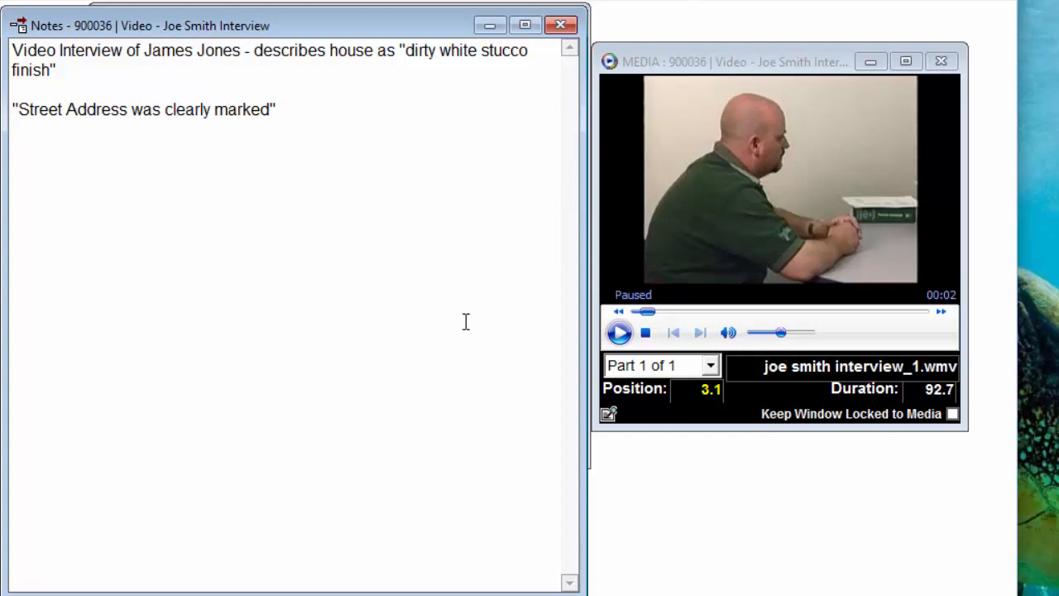
click(619, 332)
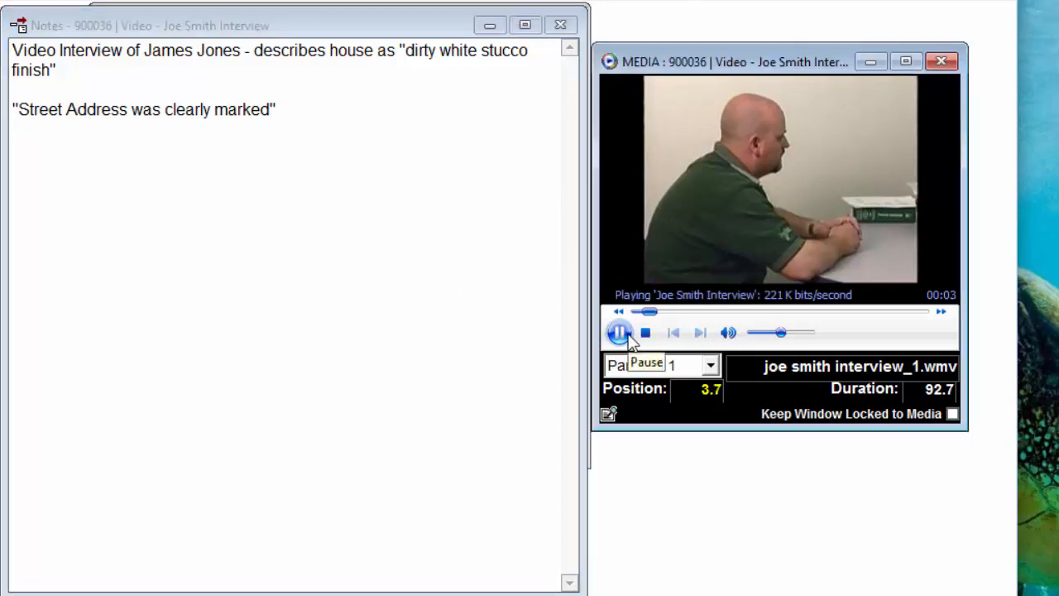
Pause the interview video and add the line "Old style house" (4.4) below the existing text in the Notes window.
click(626, 335)
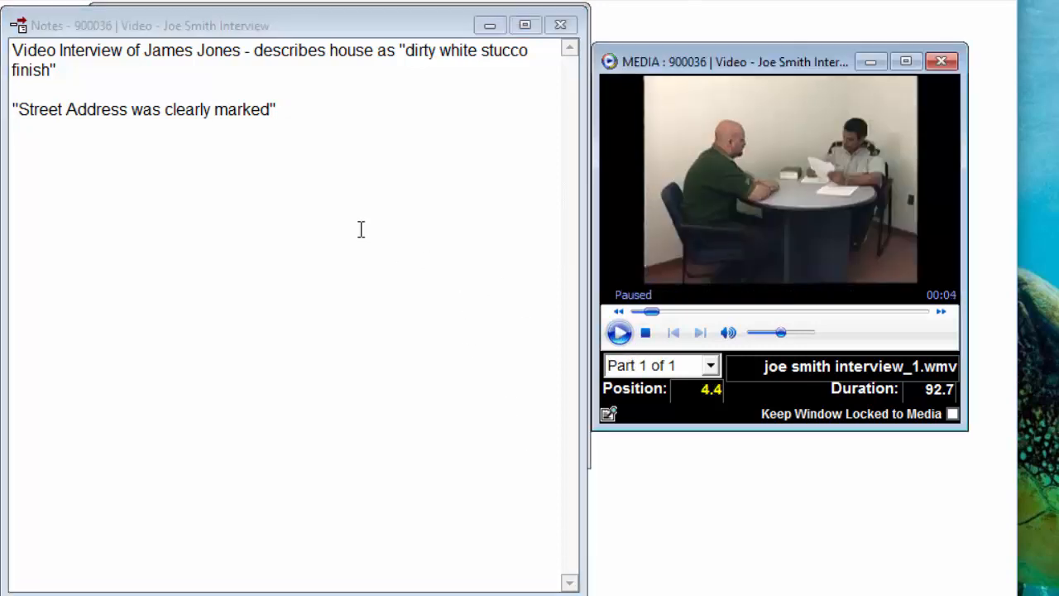
click(268, 75)
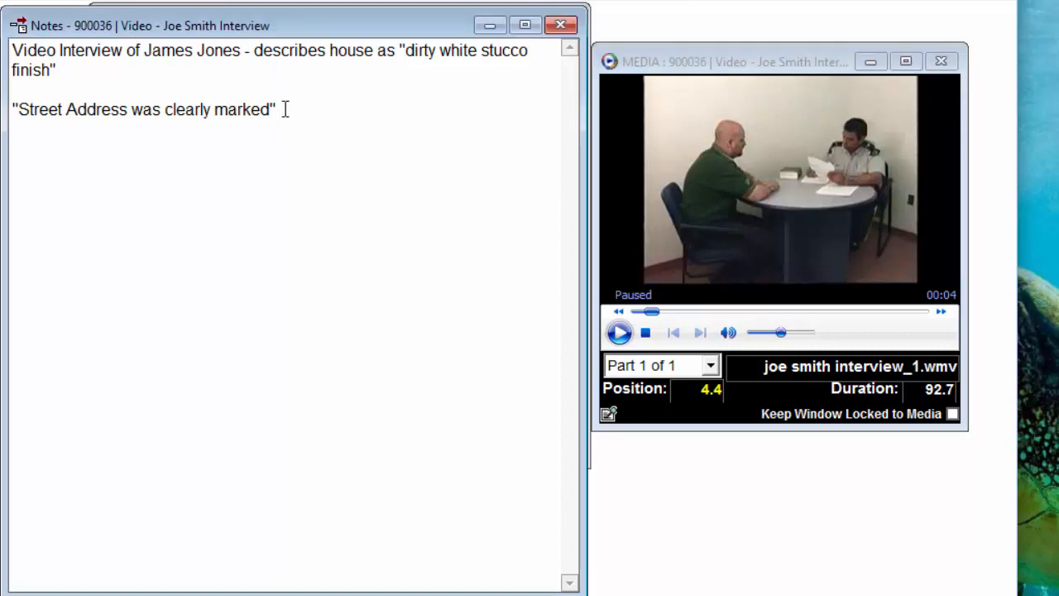
key(Return)
key(Return)
text(O)
key(BackSpace)
text("Old style house' ()
key(BackSpace)
key(BackSpace)
key(BackSpace)
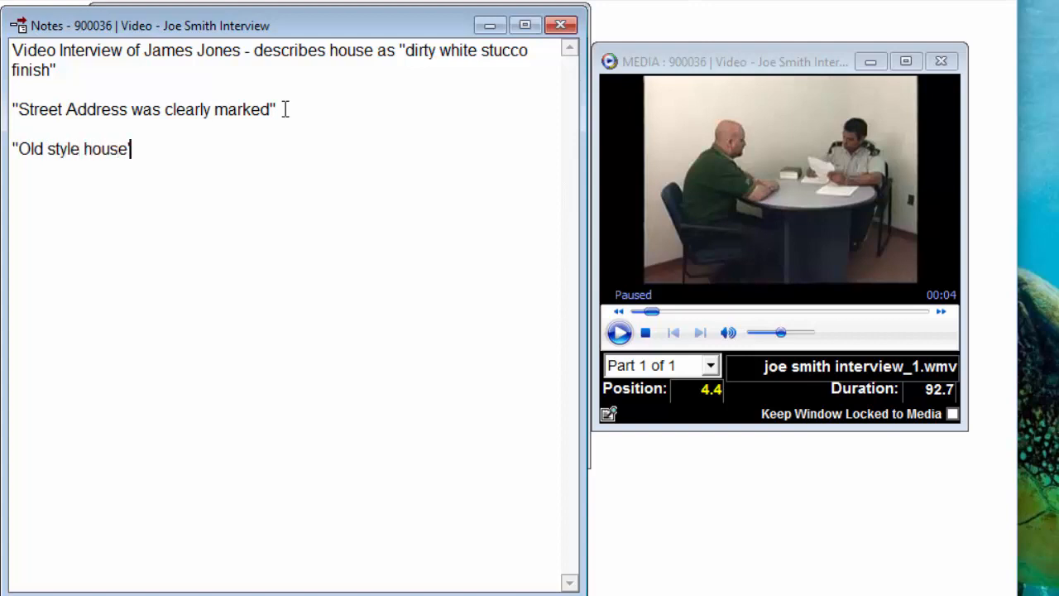
text(" (4.4))
key(Return)
Play the interview video briefly, pause it again, and close the expanded Notes window.
click(619, 333)
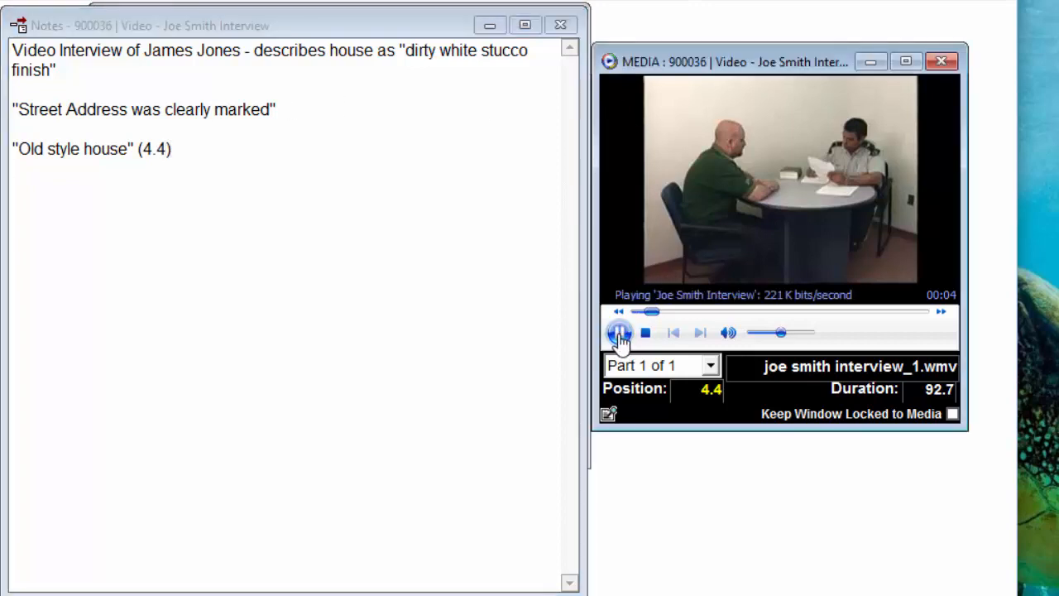
click(619, 332)
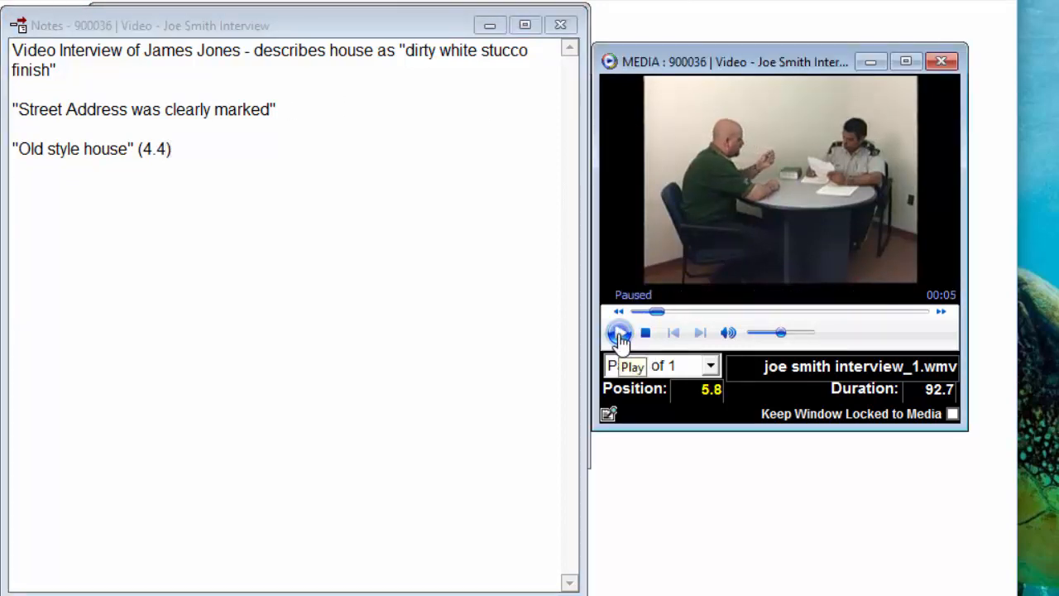
click(562, 27)
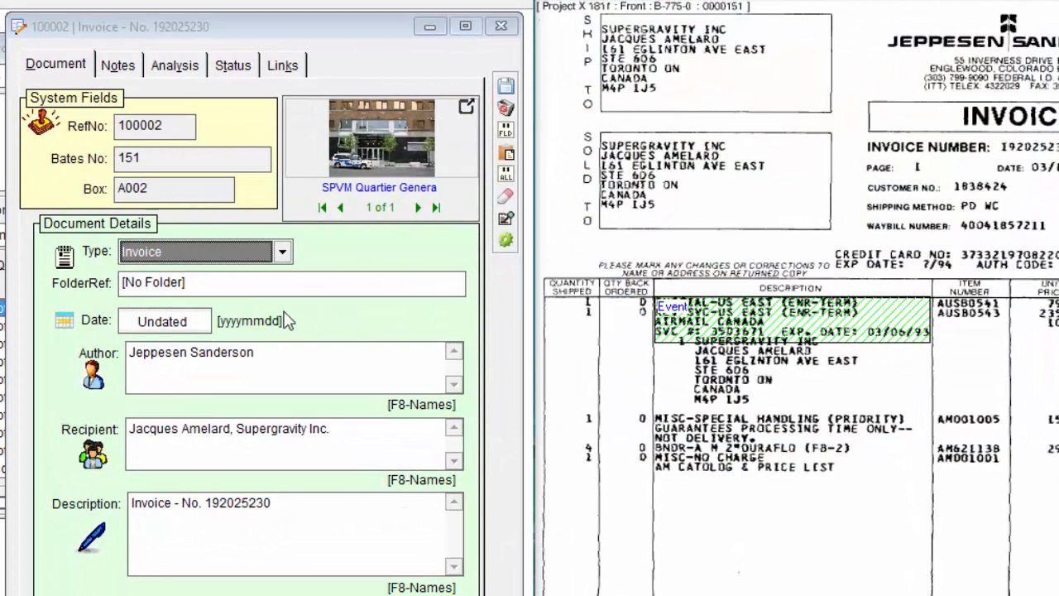
Examine the options available for the invoice's Author field.
click(269, 353)
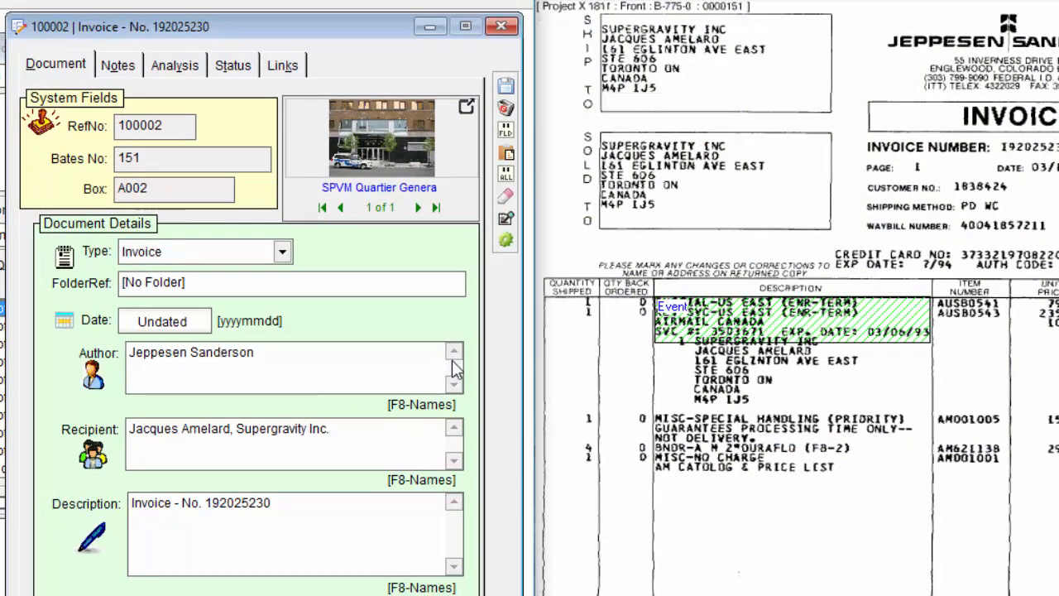
right_click(260, 360)
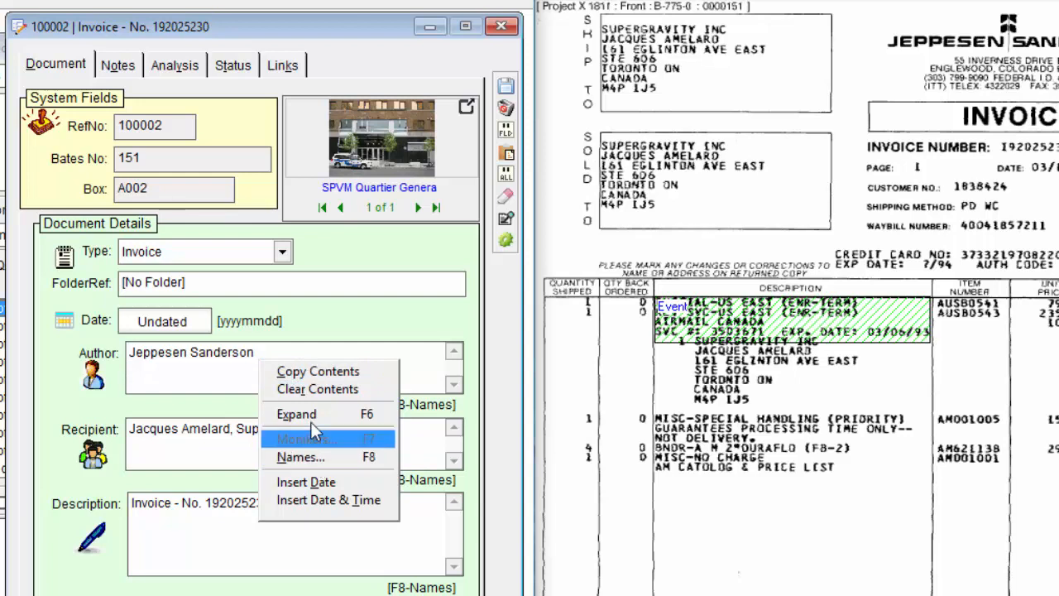
click(233, 363)
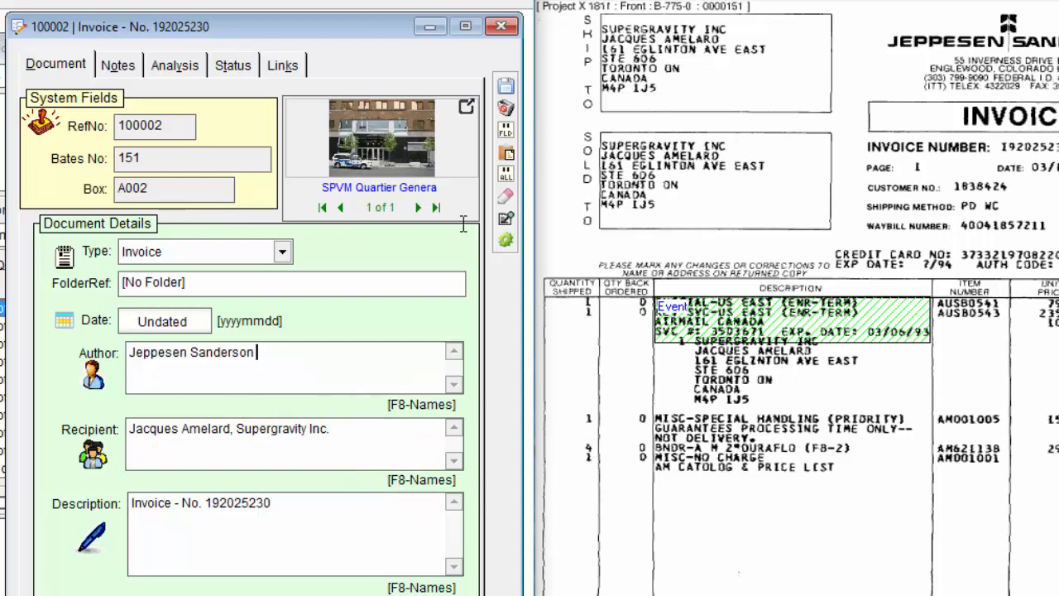
Close the invoice form, run a new document search, and open the found ACME Petroleum meeting minutes in their form.
click(506, 108)
key(Return)
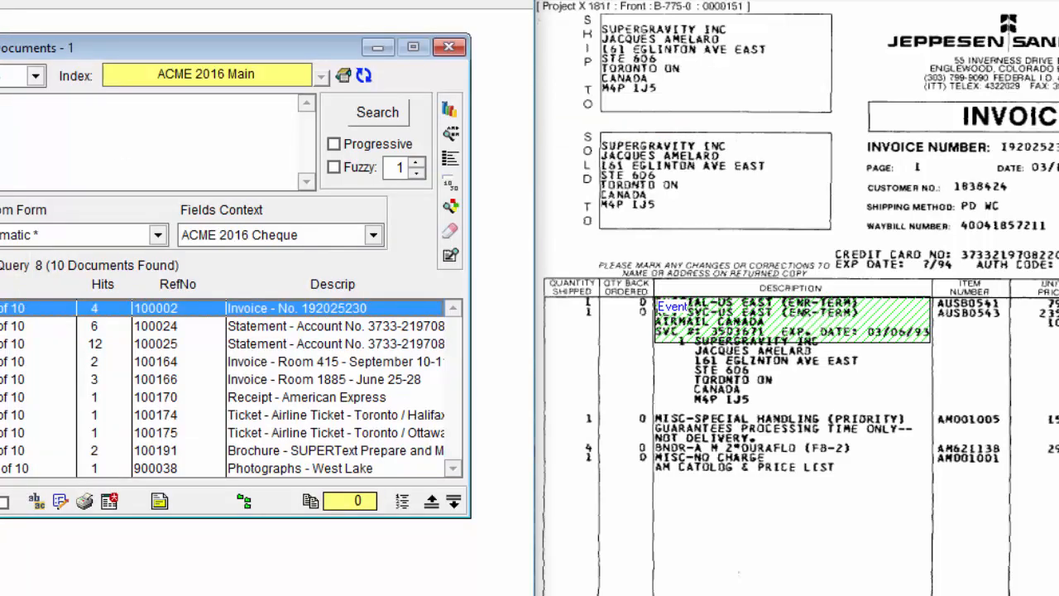
key(Return)
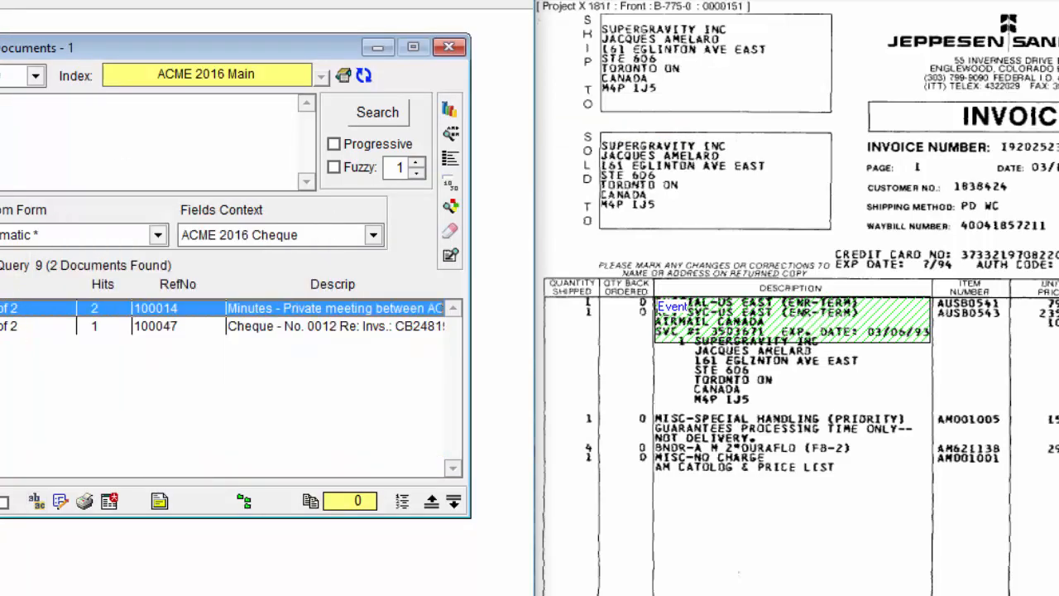
click(60, 501)
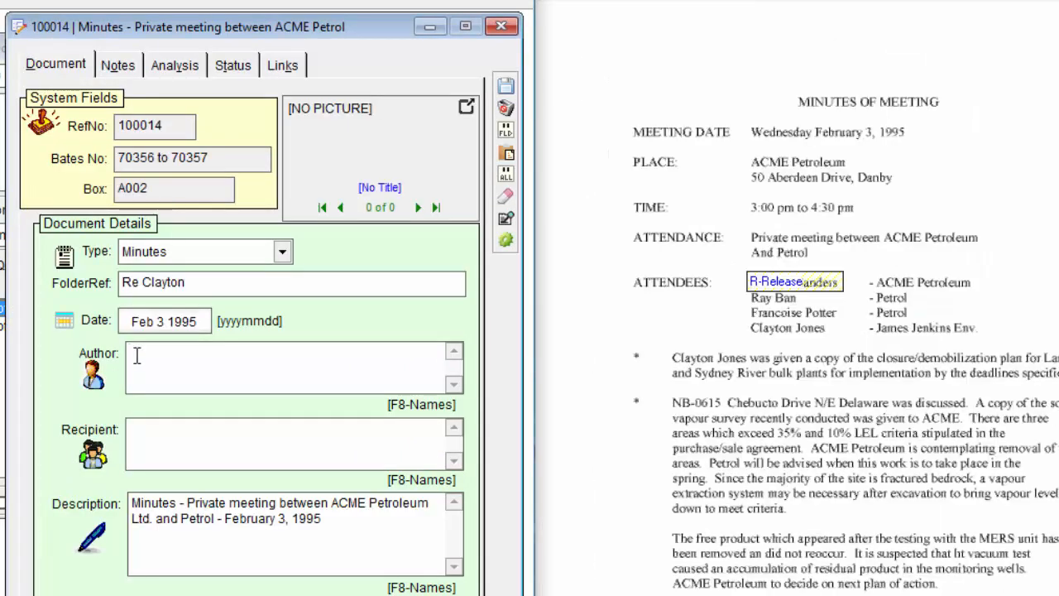
Open the Names list for the minutes' empty Author field and view its options for managing entries.
right_click(136, 354)
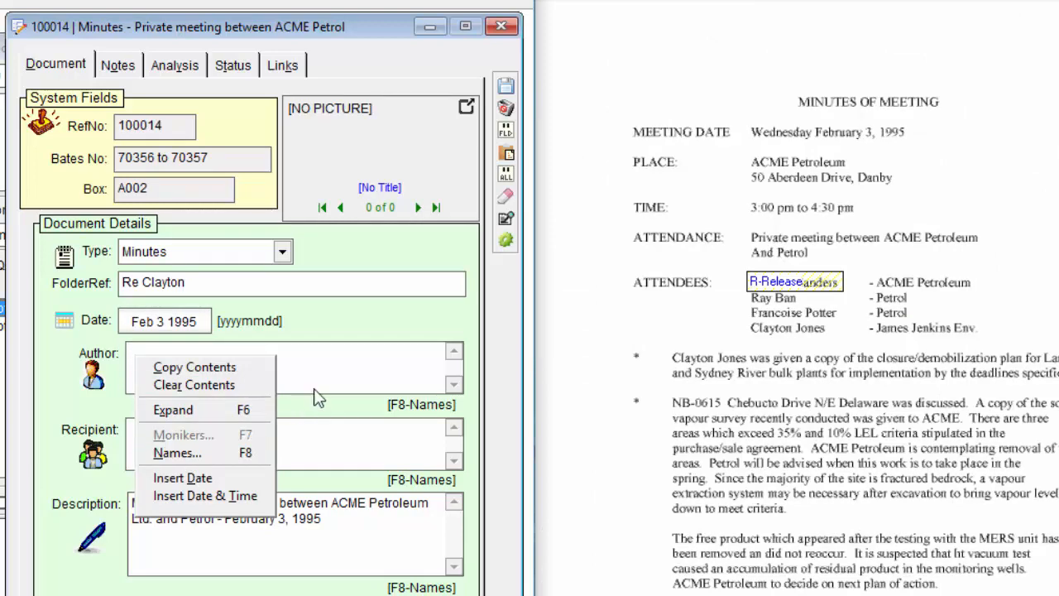
click(335, 371)
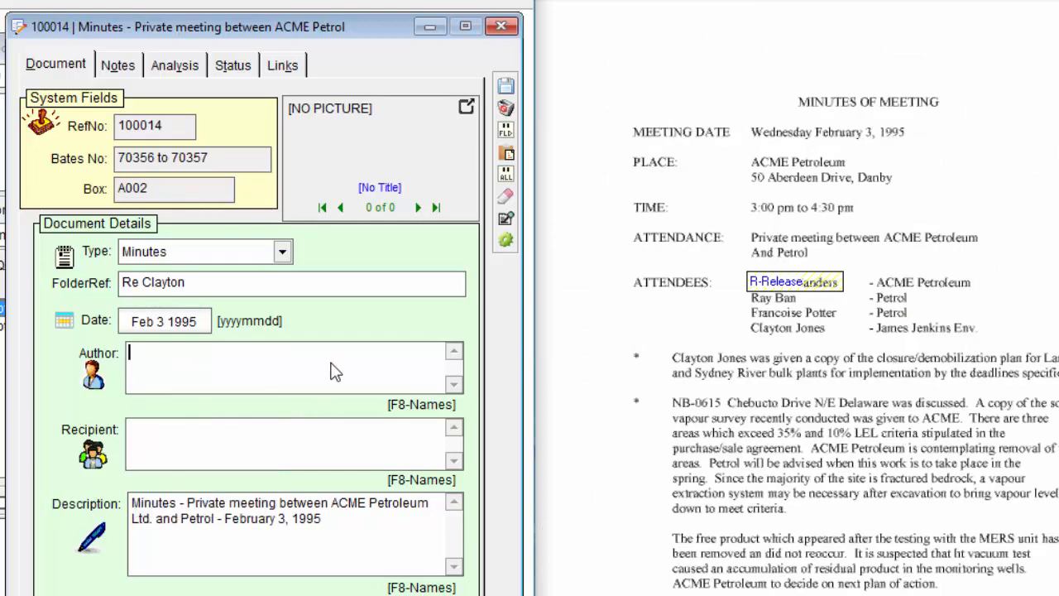
key(F8)
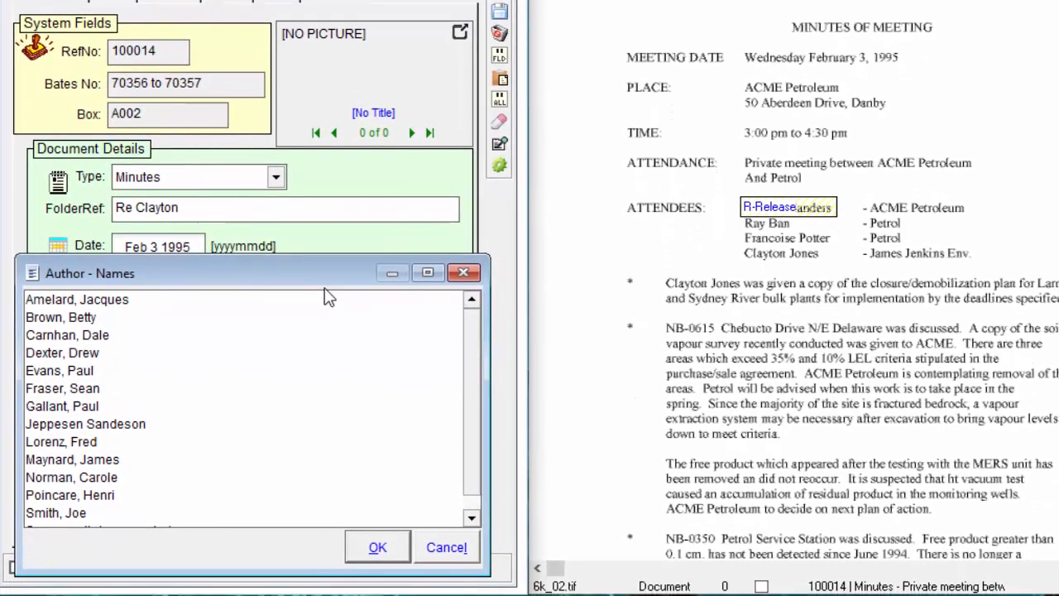
drag(326, 275, 352, 260)
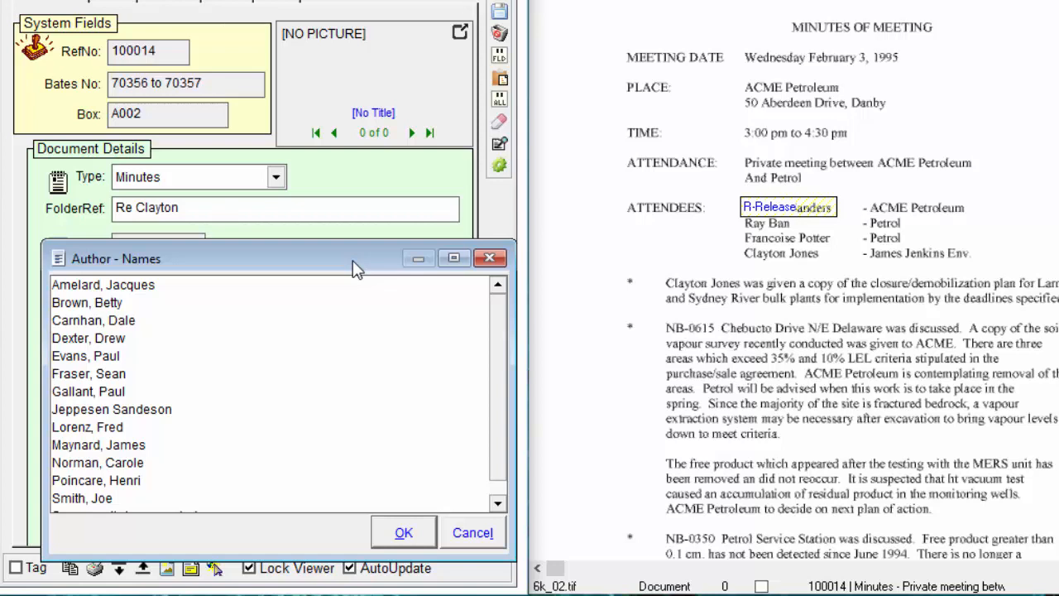
right_click(313, 322)
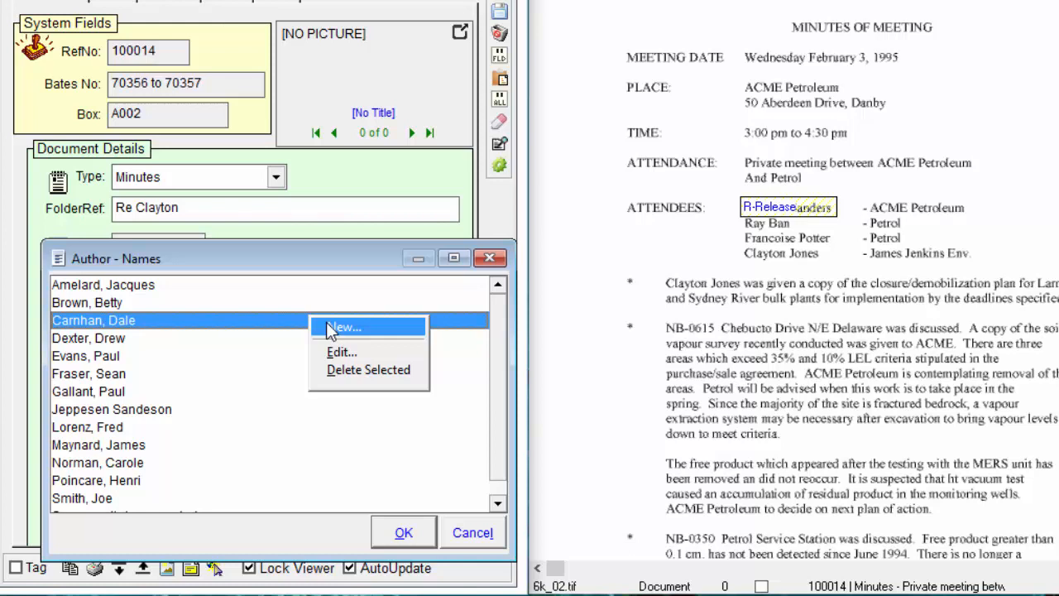
click(337, 259)
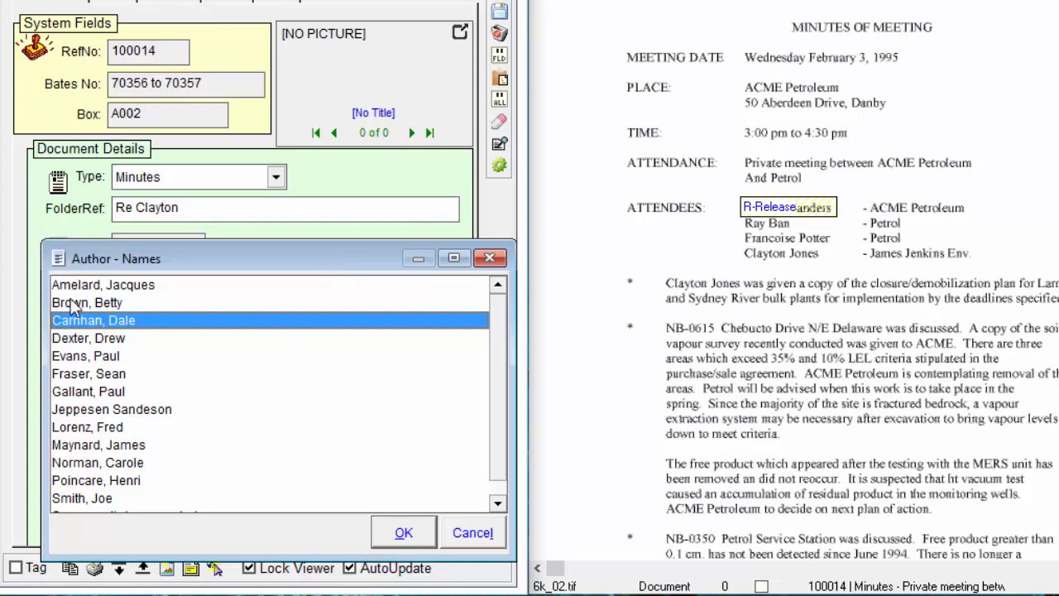
Select the fifth, second and thirteenth entries of the Names list and insert them into the Author field.
ctrl+click(274, 347)
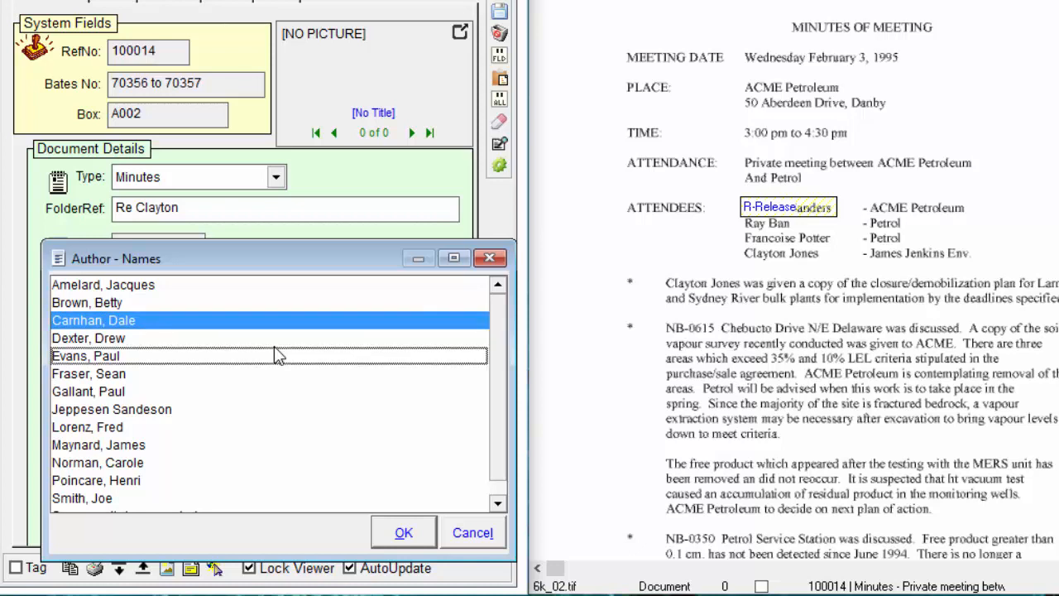
click(124, 361)
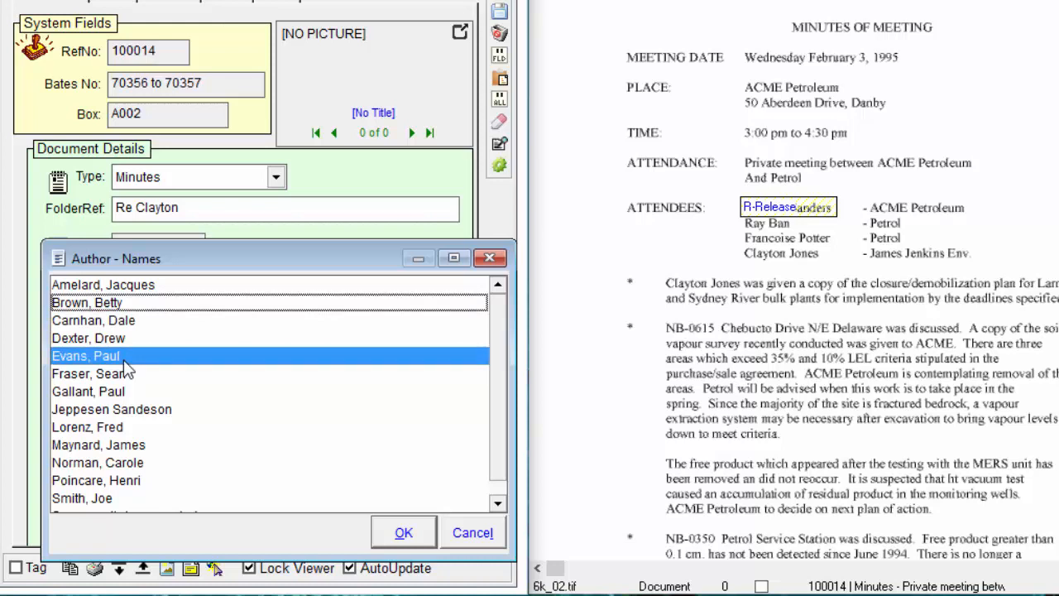
ctrl+click(100, 305)
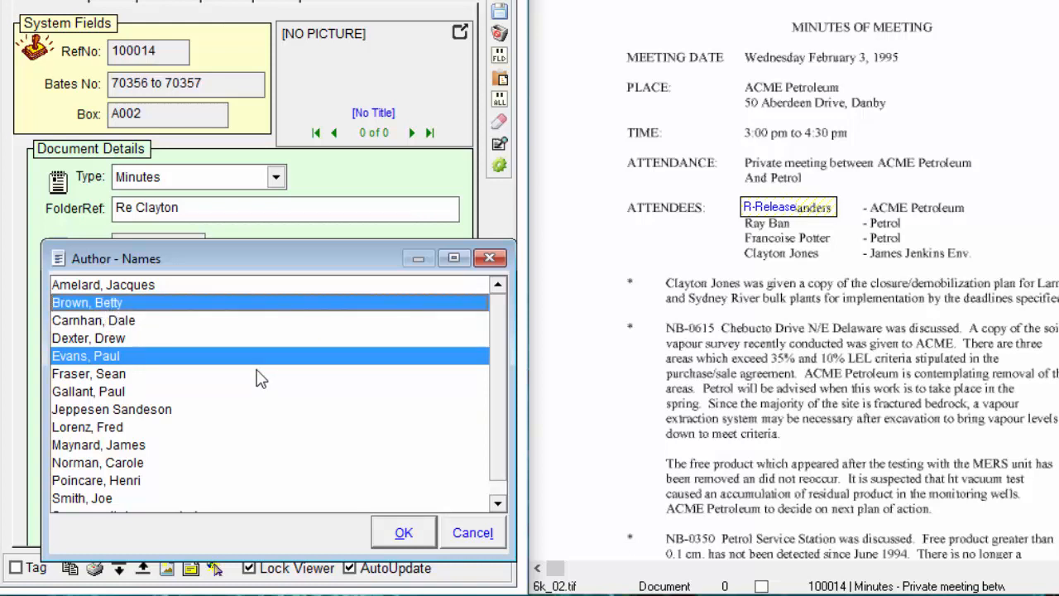
key(s)
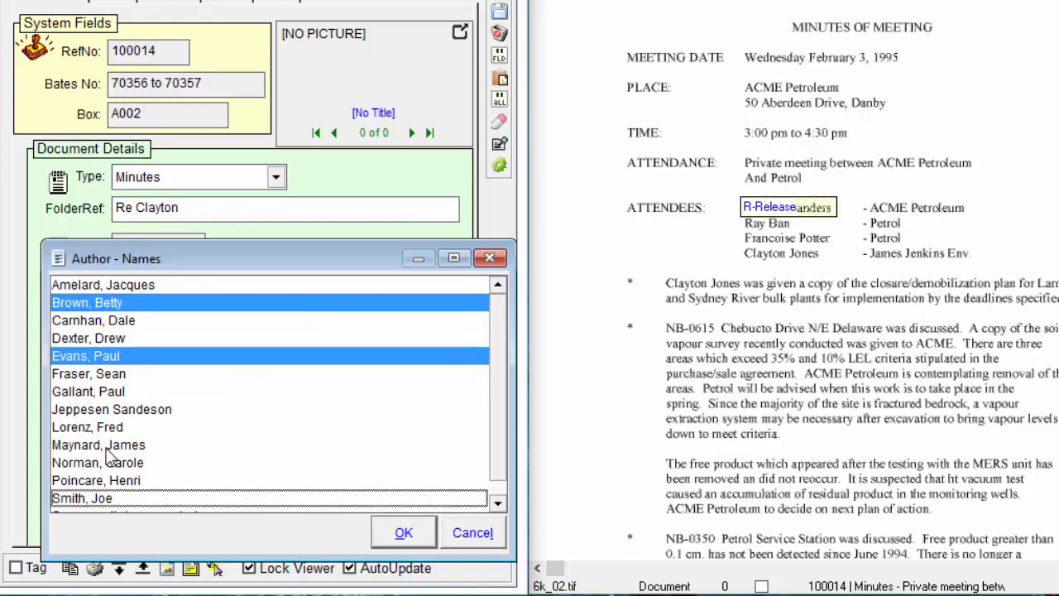
ctrl+click(73, 499)
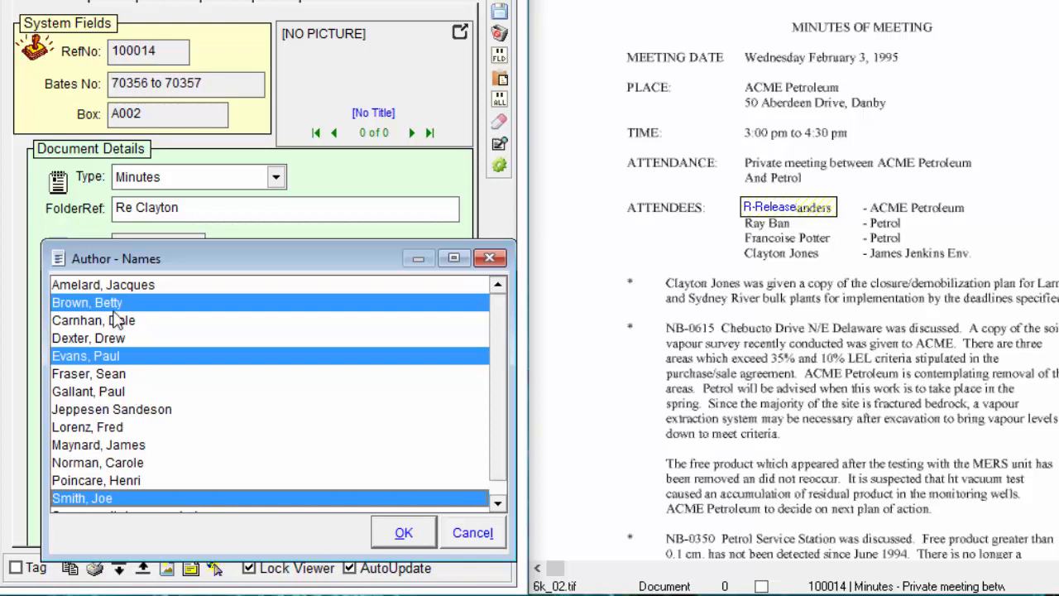
click(404, 533)
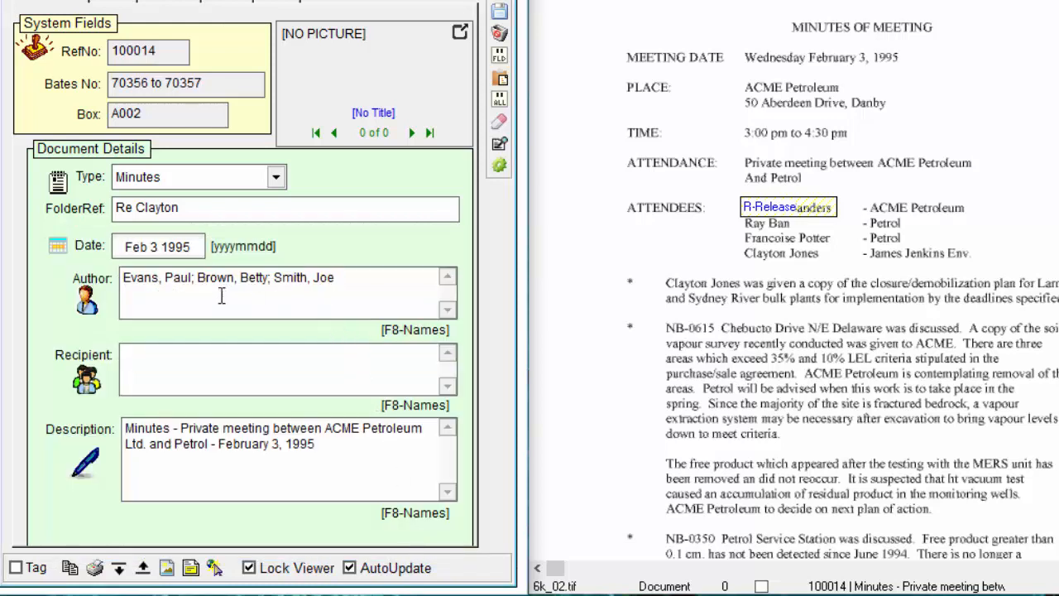
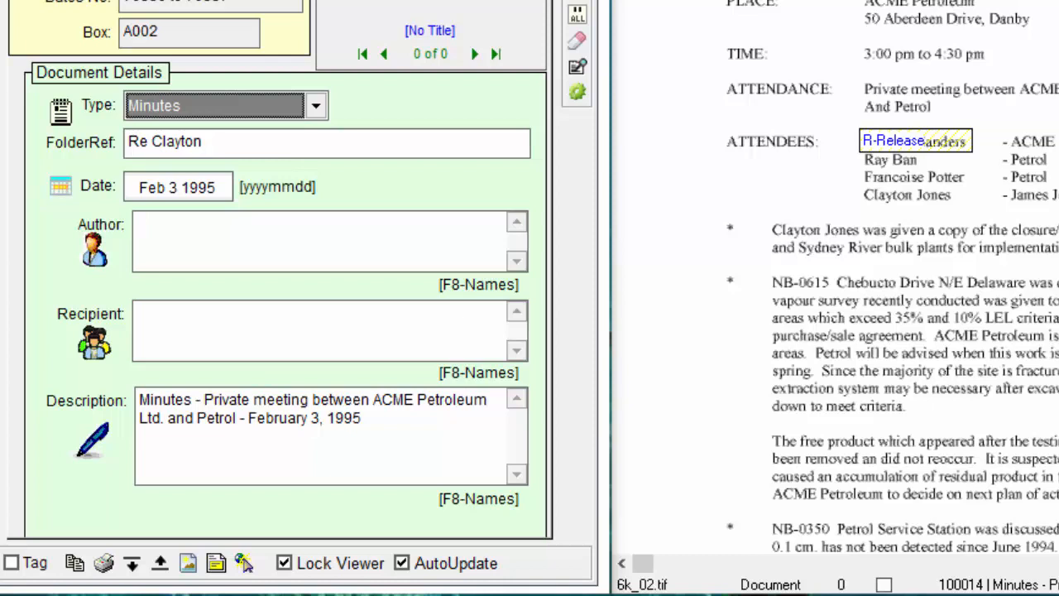
Open the Monikers list for the minutes' Note field and view its options for managing entries.
right_click(166, 412)
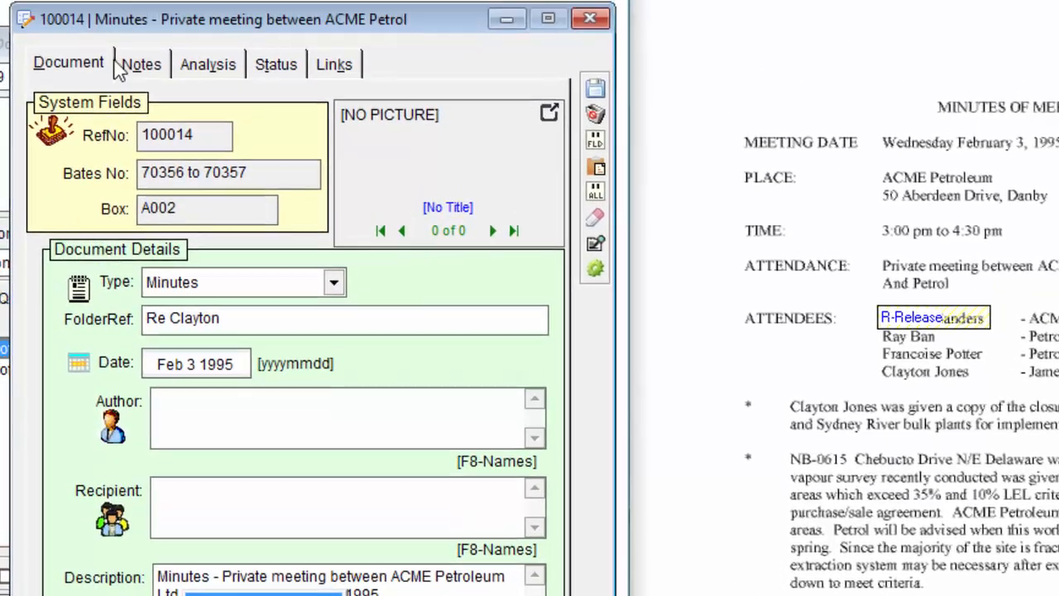
click(143, 72)
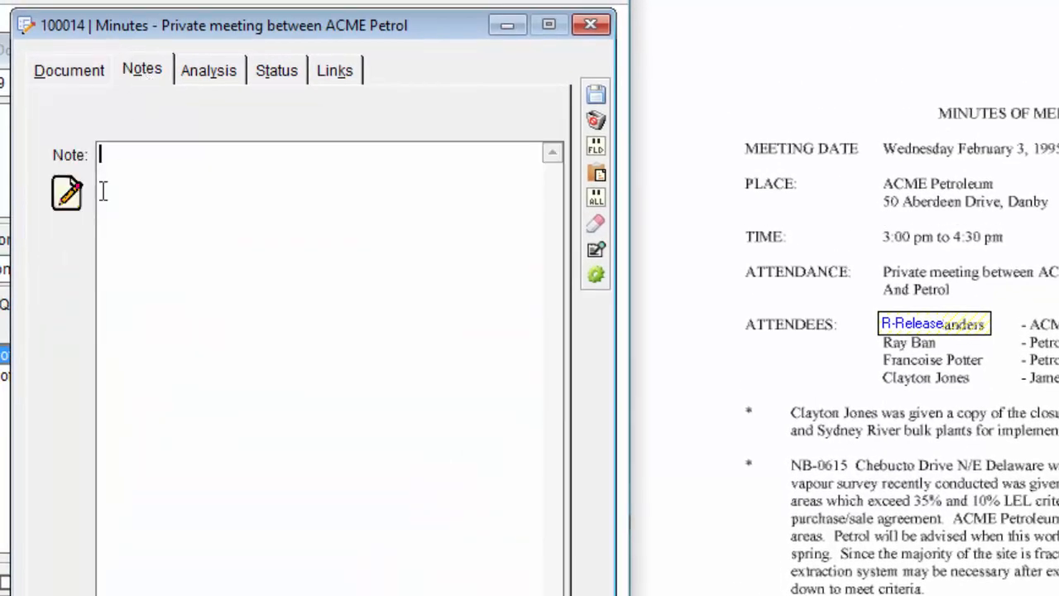
right_click(147, 218)
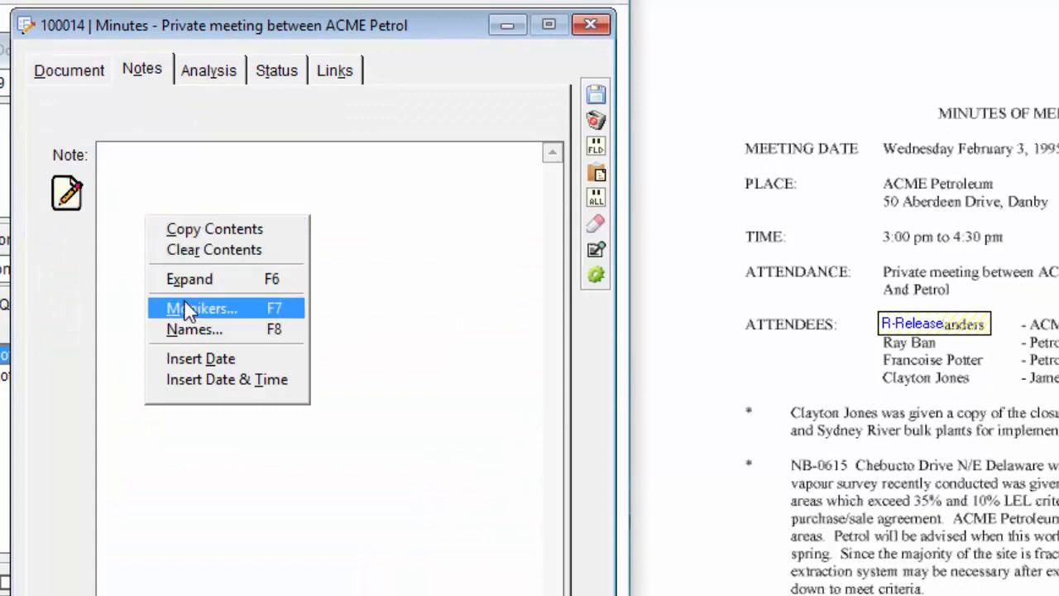
click(229, 501)
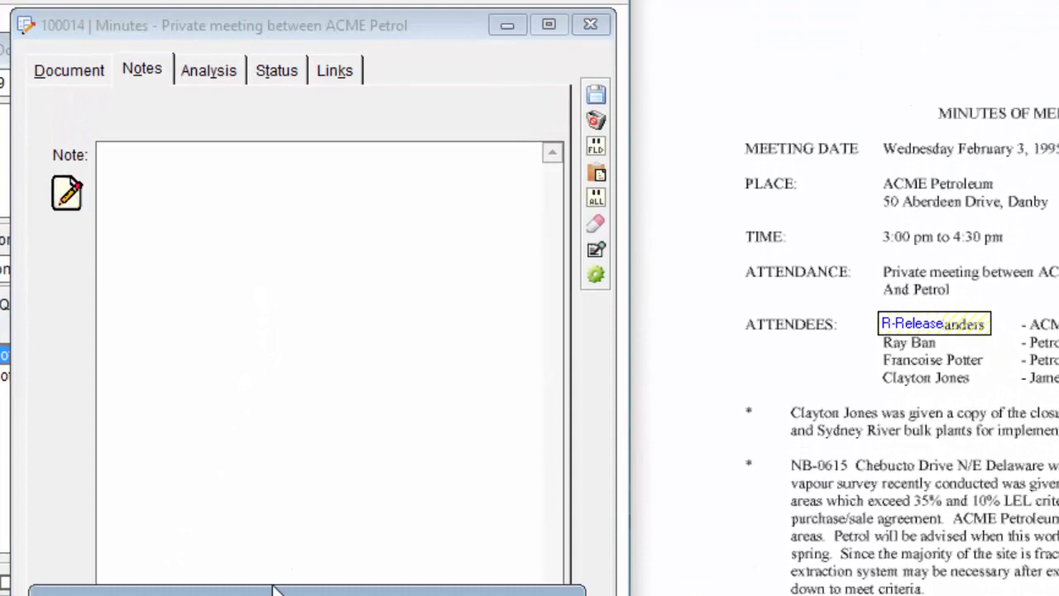
drag(274, 586, 276, 491)
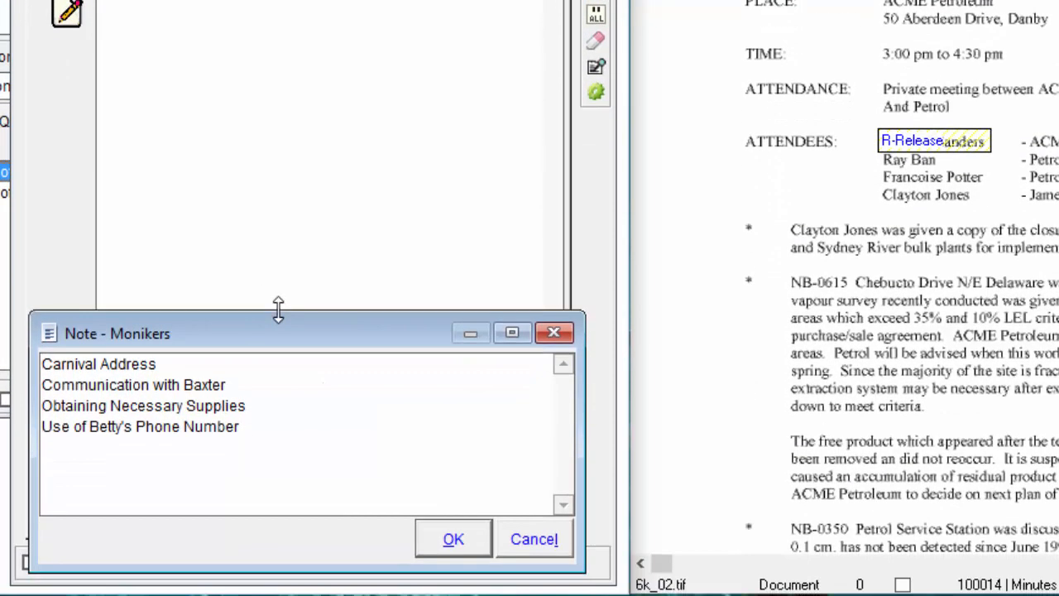
click(326, 430)
right_click(325, 425)
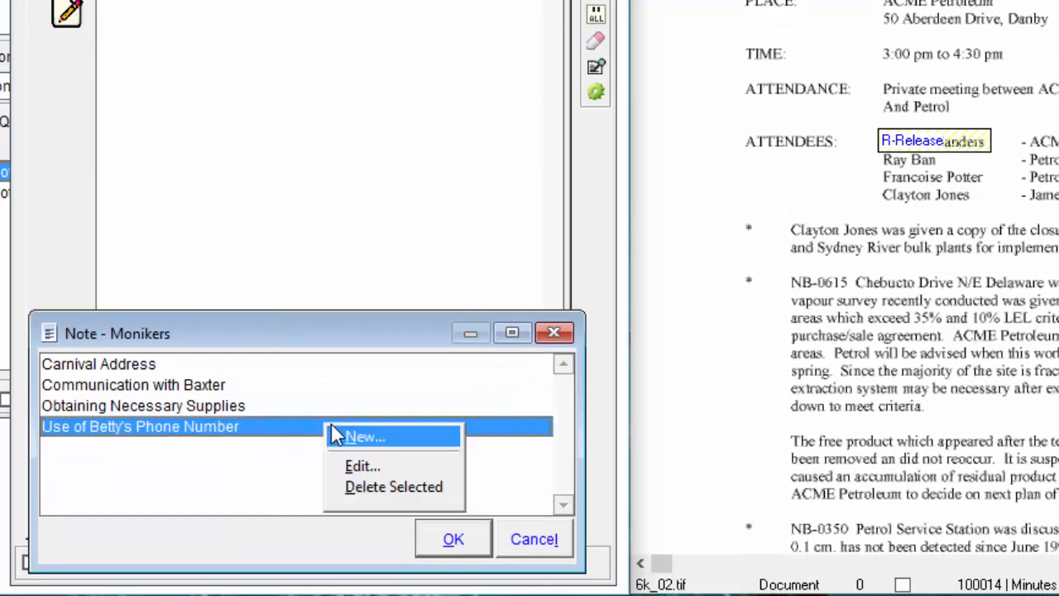
click(342, 346)
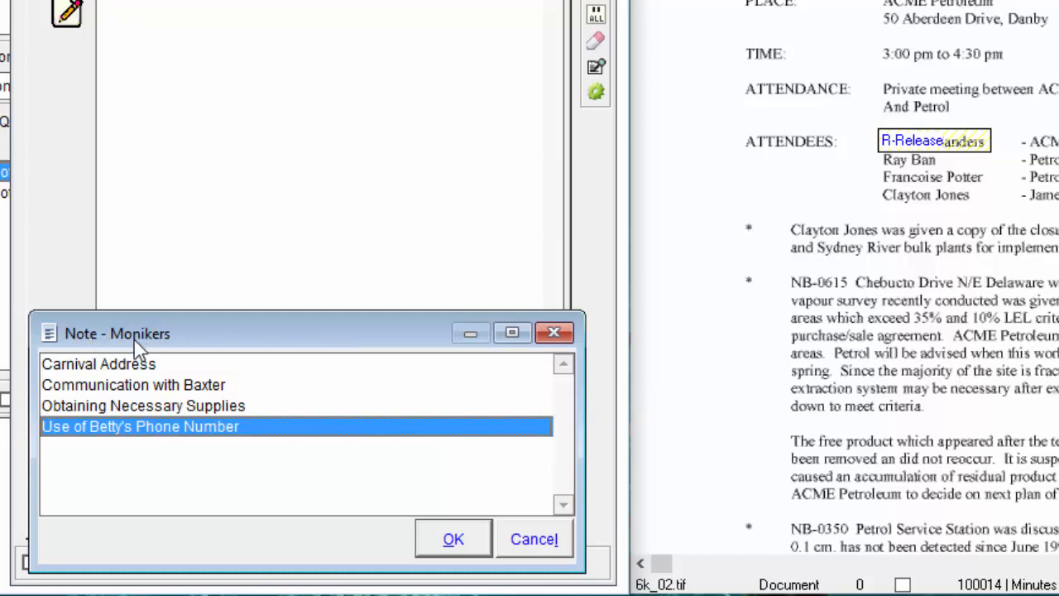
Insert the Carnival Address moniker and the moniker about phone number use into the Note field.
click(136, 365)
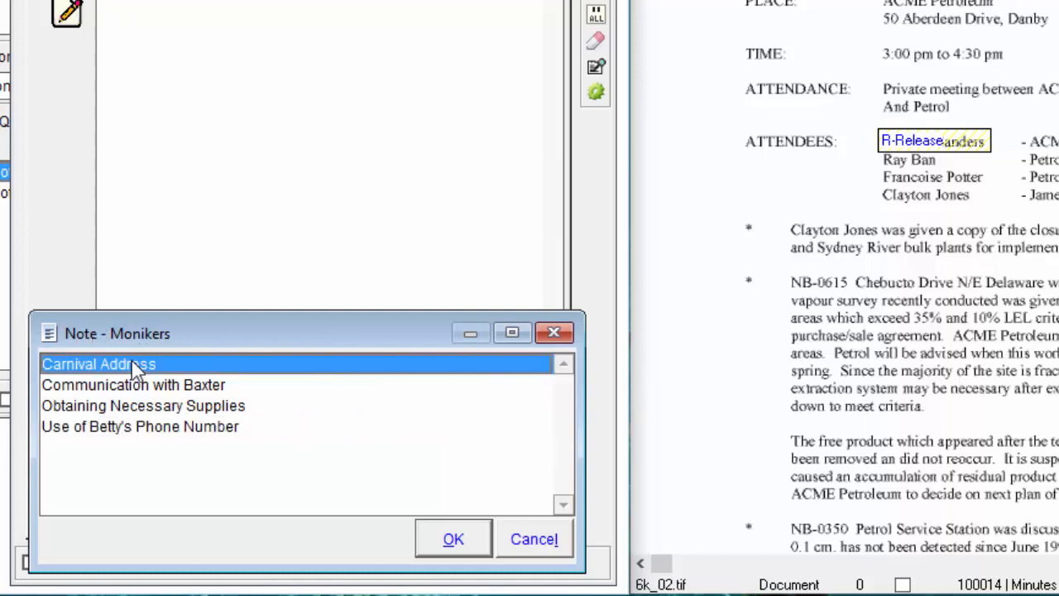
ctrl+click(132, 428)
click(451, 540)
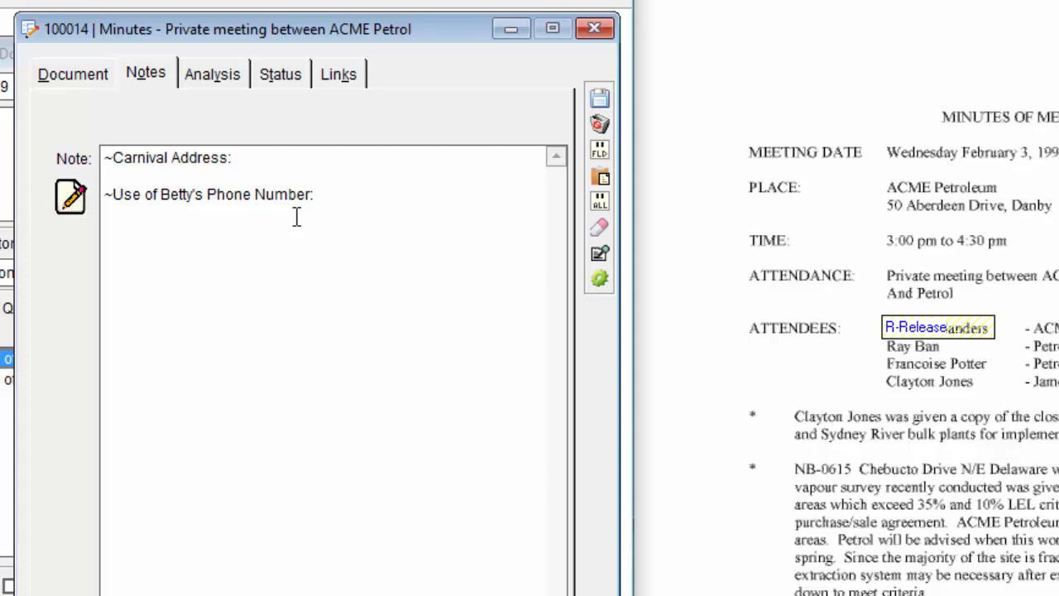
Complete the Carnival Address moniker with the street address and "was used for meetings", and the phone-use moniker with the cell phone number and "was used.".
click(276, 158)
text(123 Main st w)
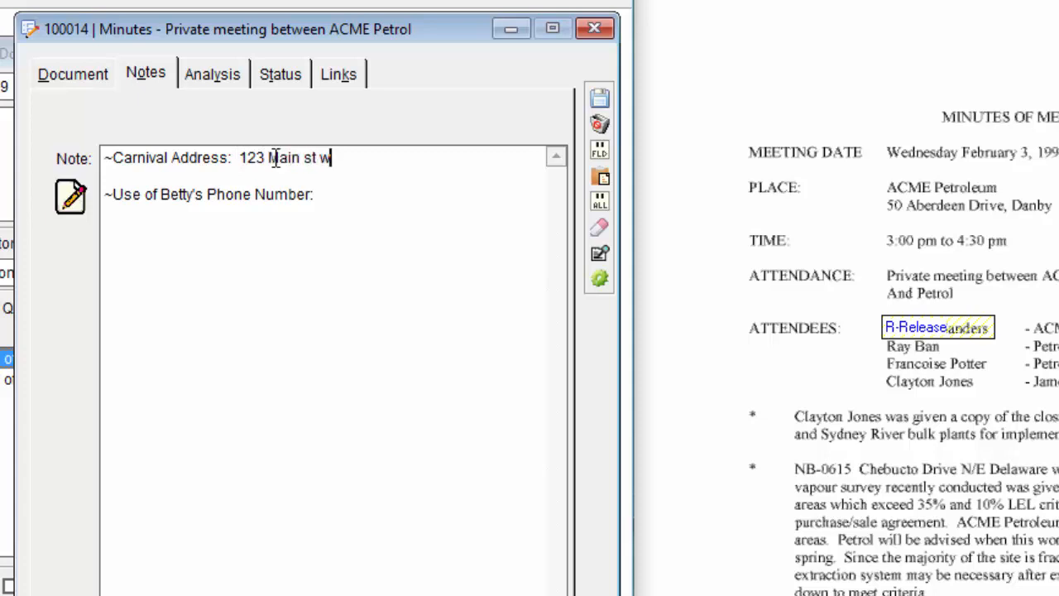
text(as used for meetings)
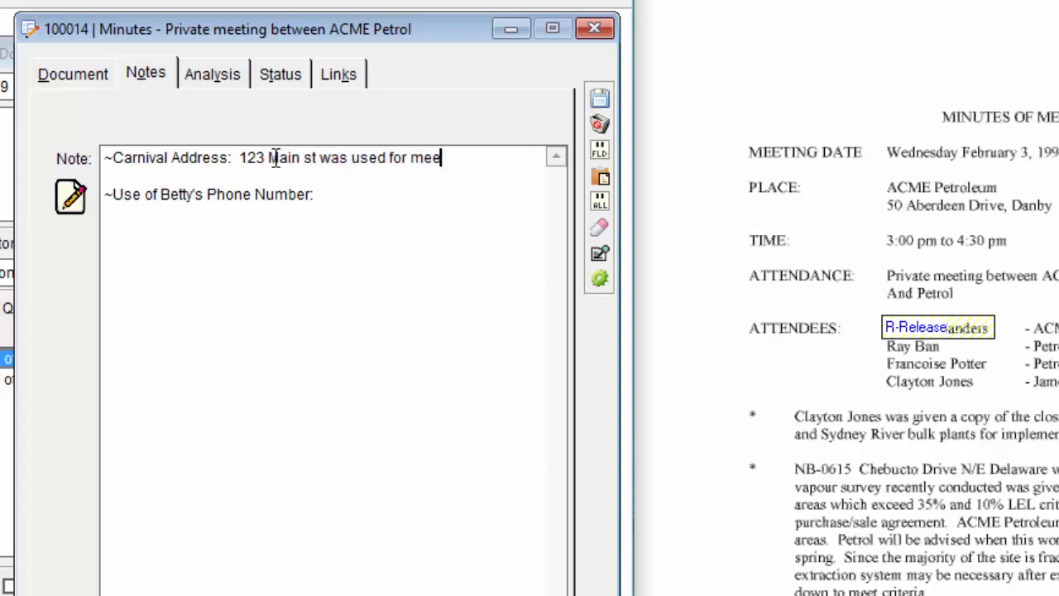
click(388, 182)
click(389, 194)
text(Cell Phone 416 )
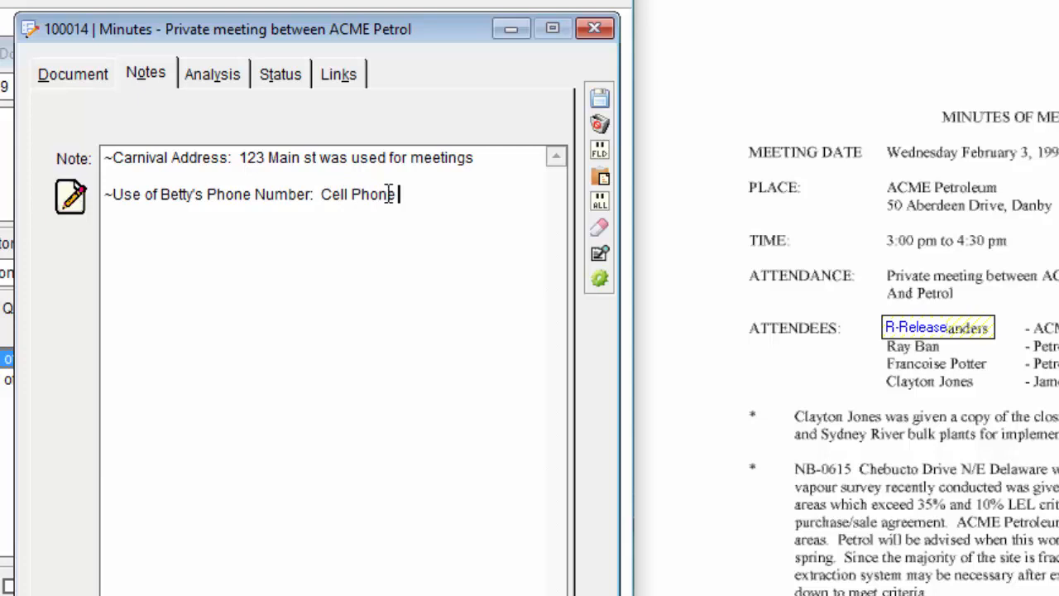
text(was used.)
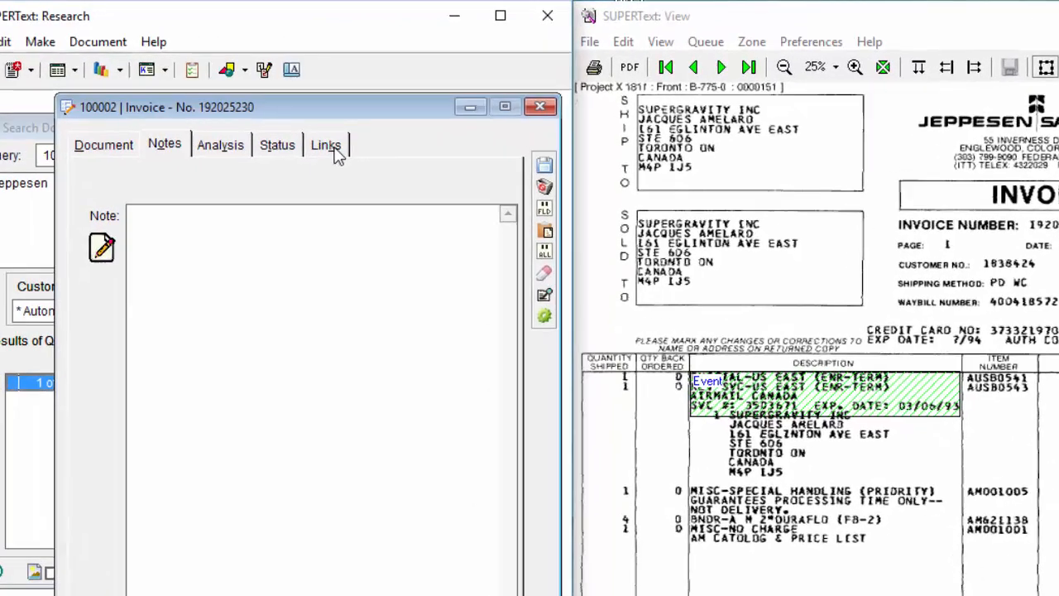
Select the sixth entry of the Subjects key look-up in addition to the first and insert both into the invoice's Subjects field.
click(327, 118)
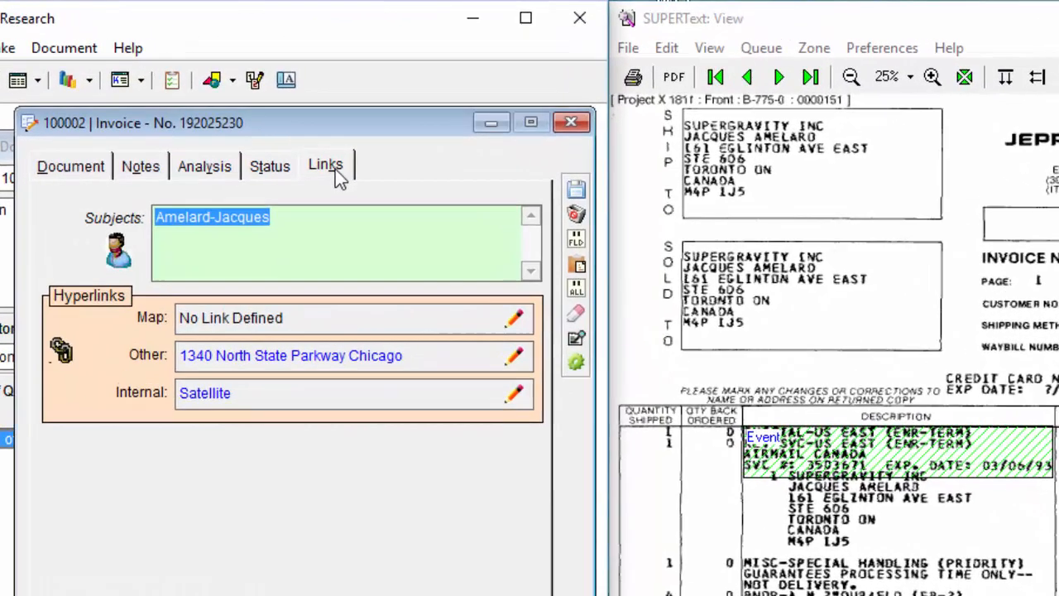
click(319, 223)
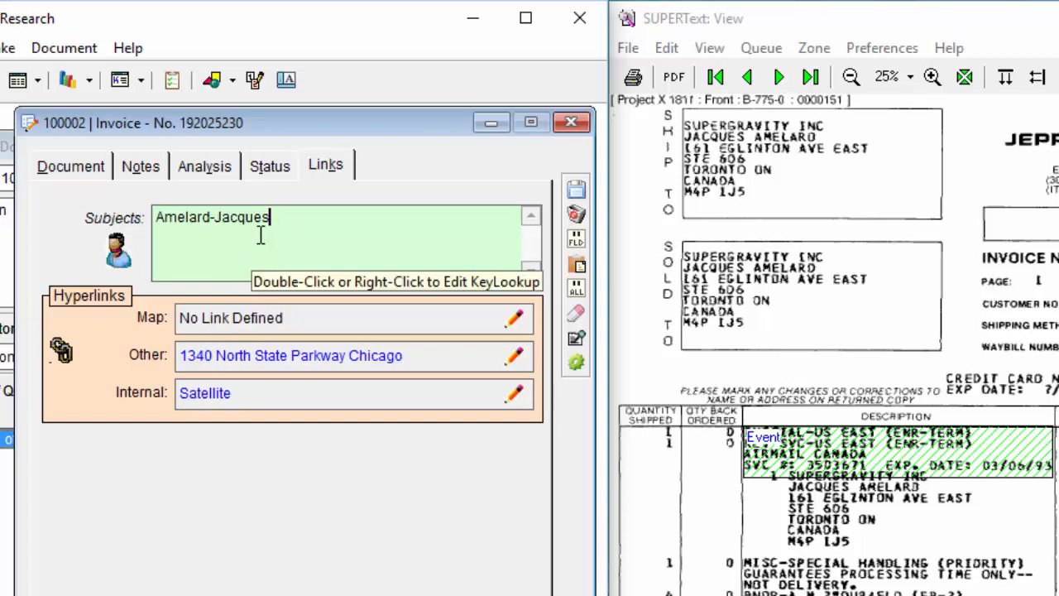
double_click(358, 243)
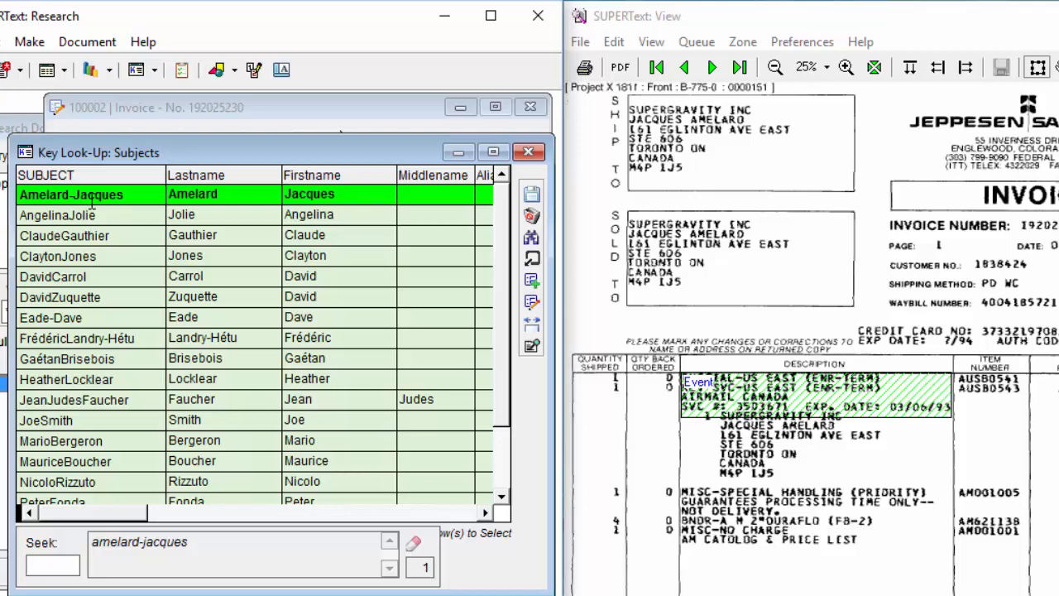
click(73, 294)
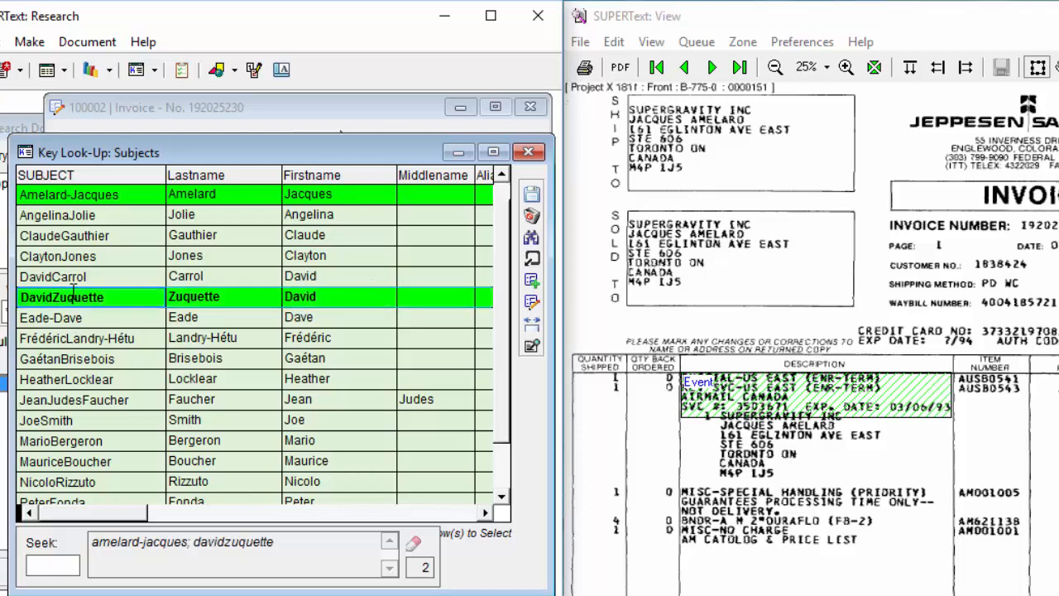
click(95, 196)
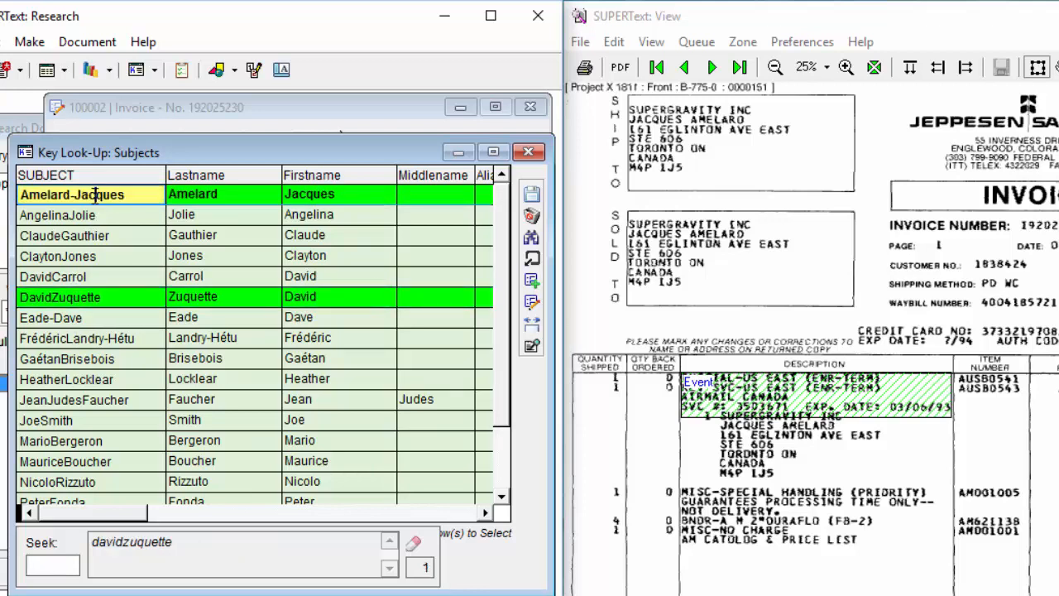
click(99, 296)
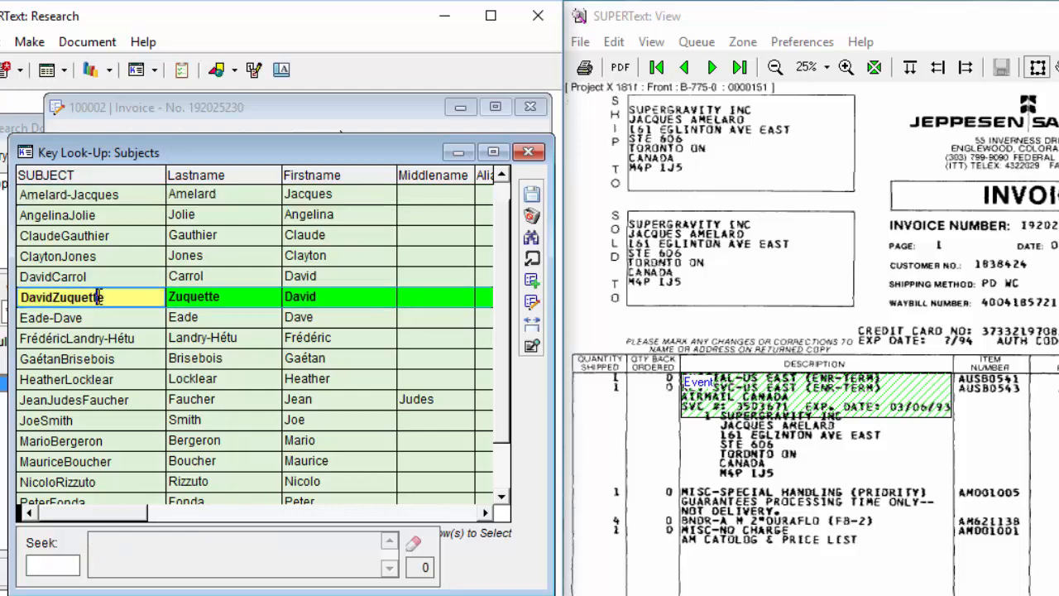
click(84, 194)
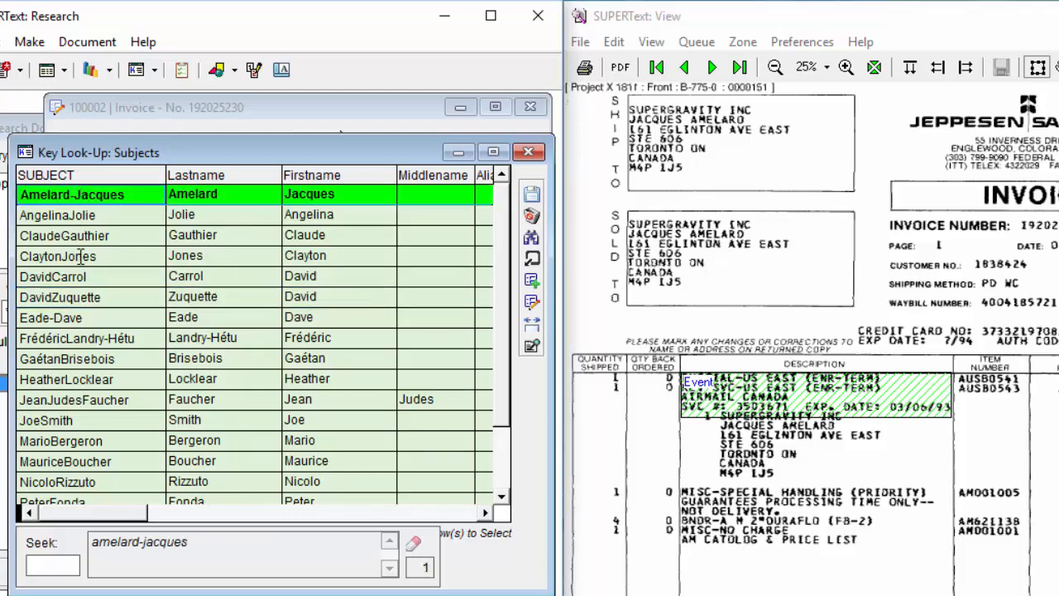
click(80, 296)
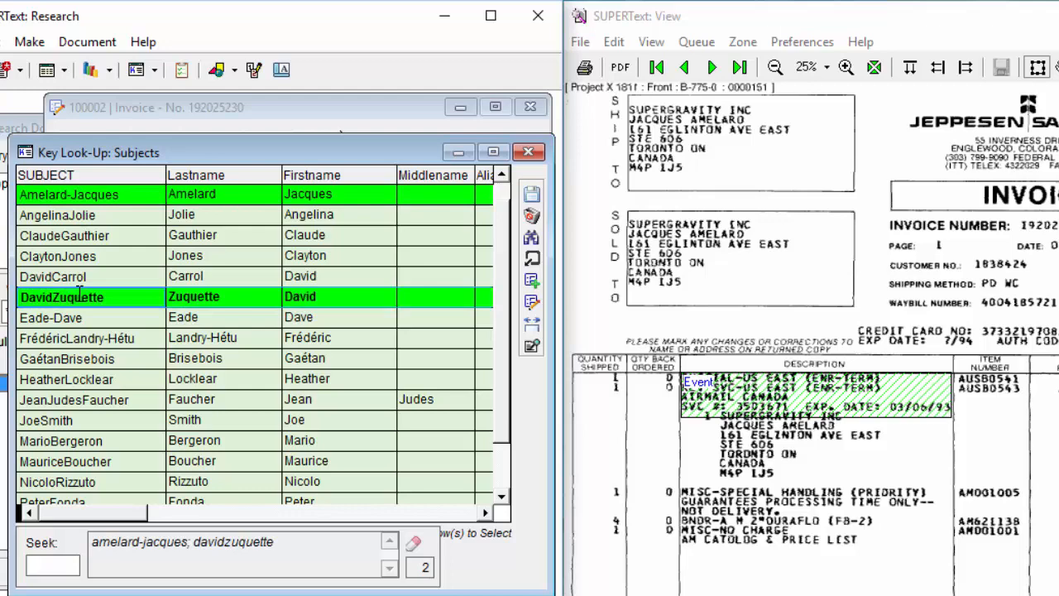
click(531, 197)
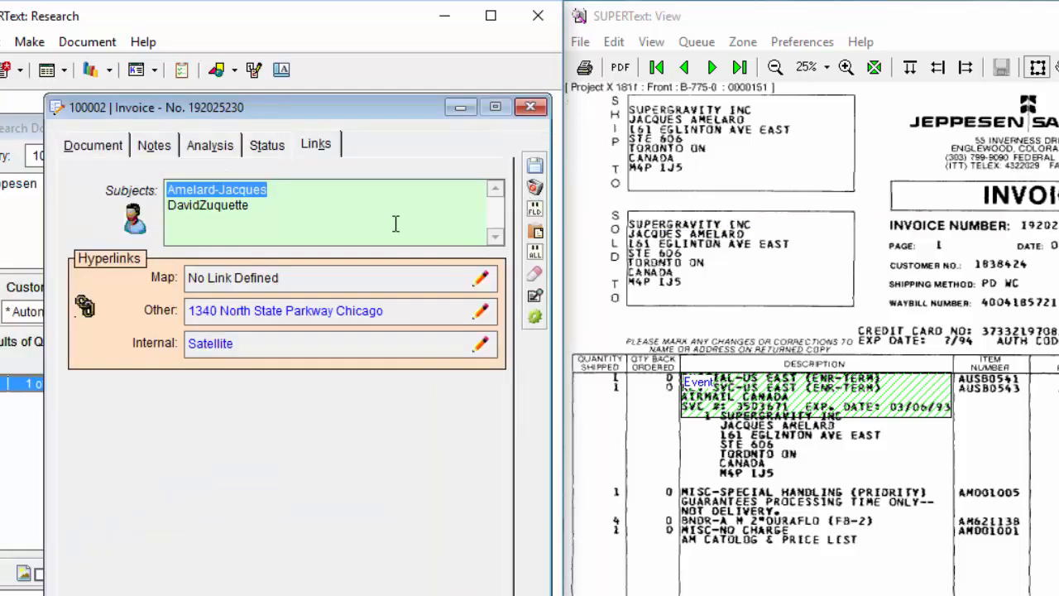
Reopen the key look-up for the invoice's Subjects field, view its options for managing entries, and close it without changes.
click(270, 215)
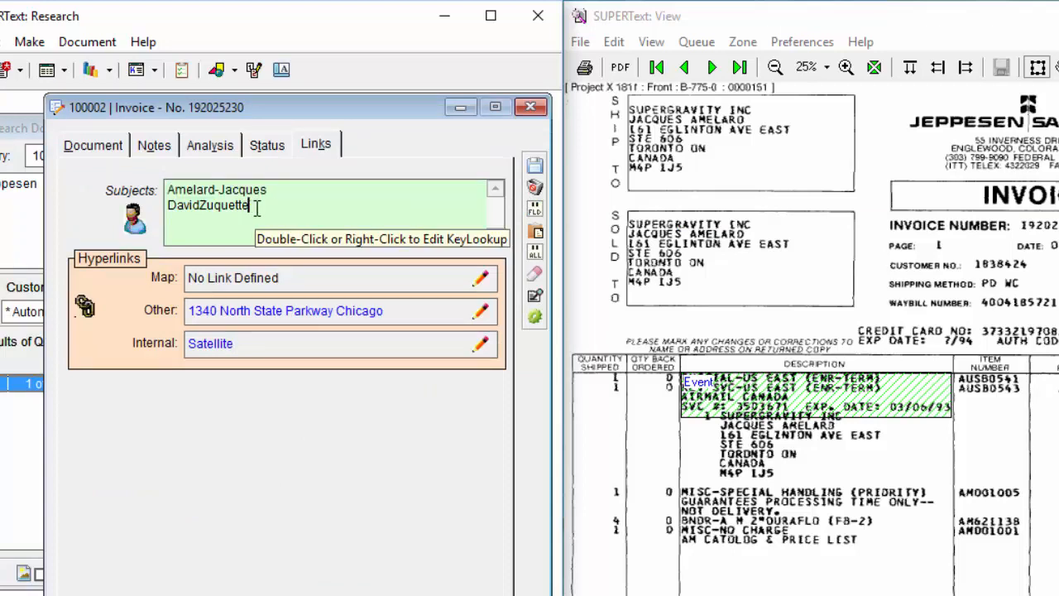
double_click(261, 207)
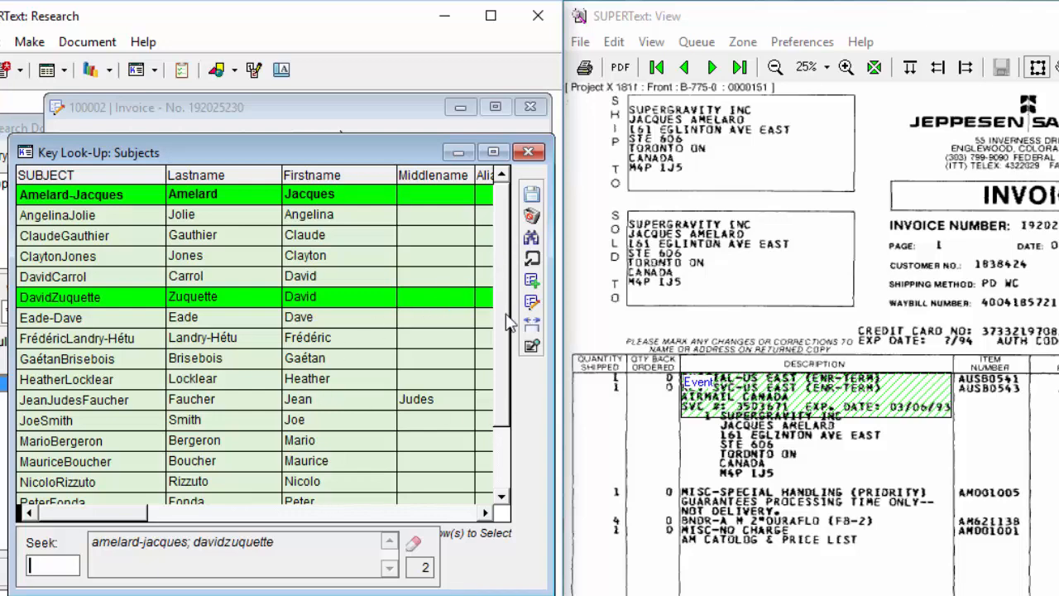
click(532, 215)
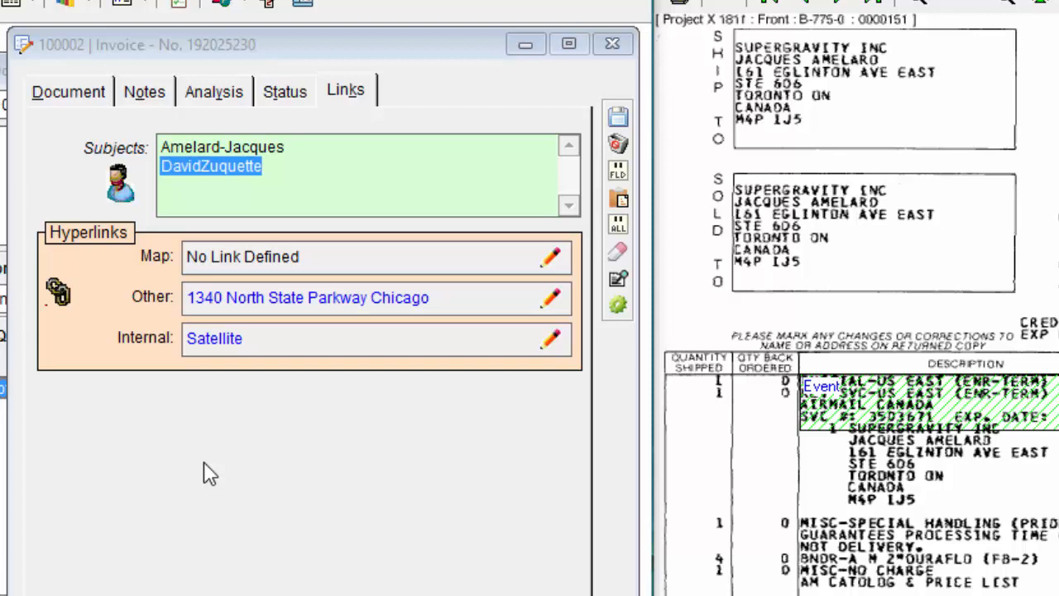
View the URL and caption settings for a new Map hyperlink, cancel them, and open the Satellite internal link.
click(551, 258)
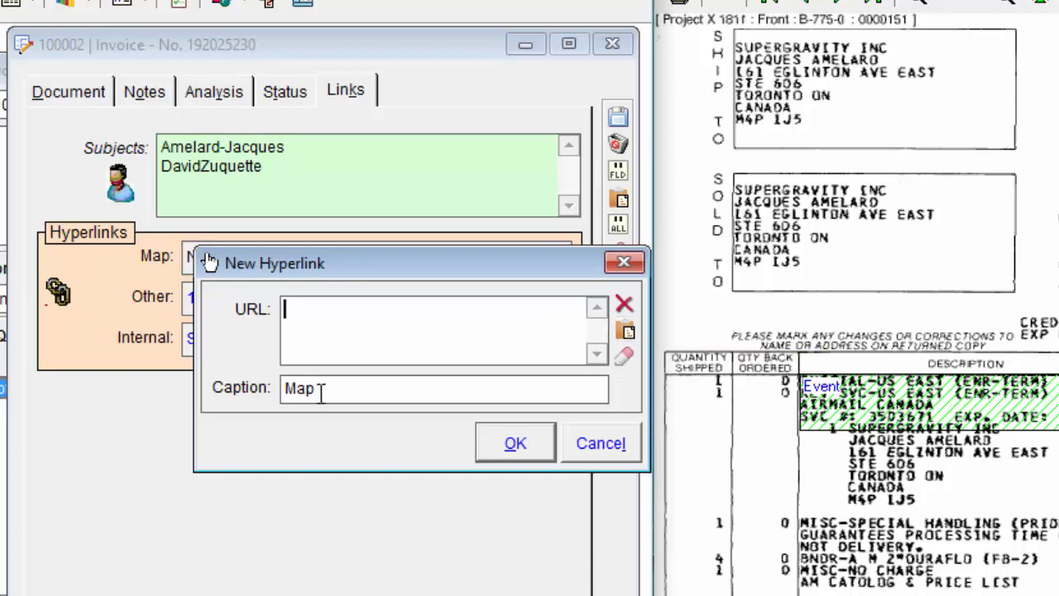
drag(321, 393, 272, 395)
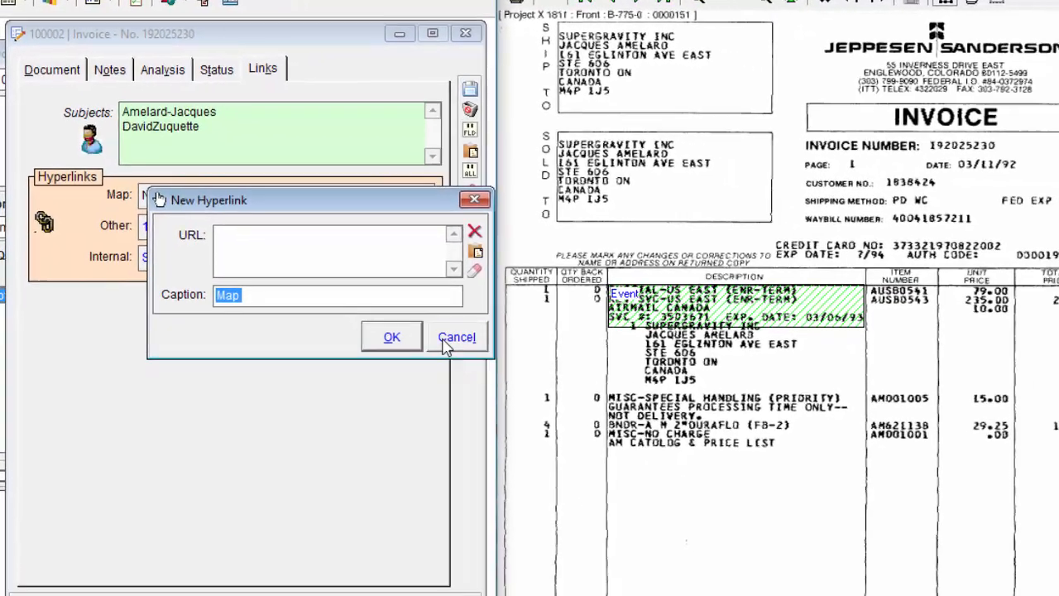
click(445, 343)
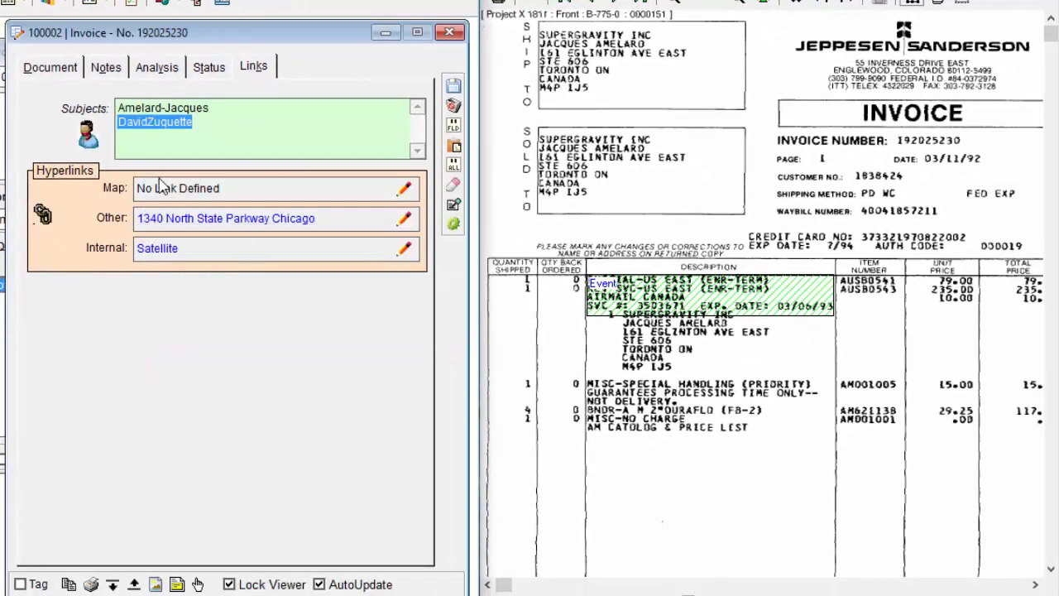
click(146, 249)
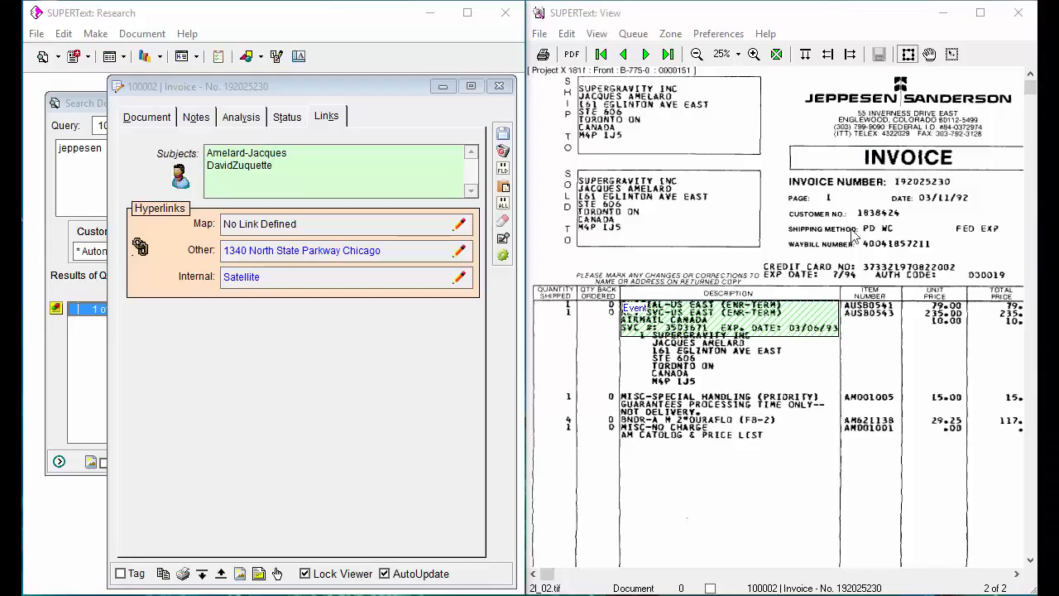
View the Subjects field's look-up hint and the editing options available for the invoice's Author and Note fields.
click(230, 152)
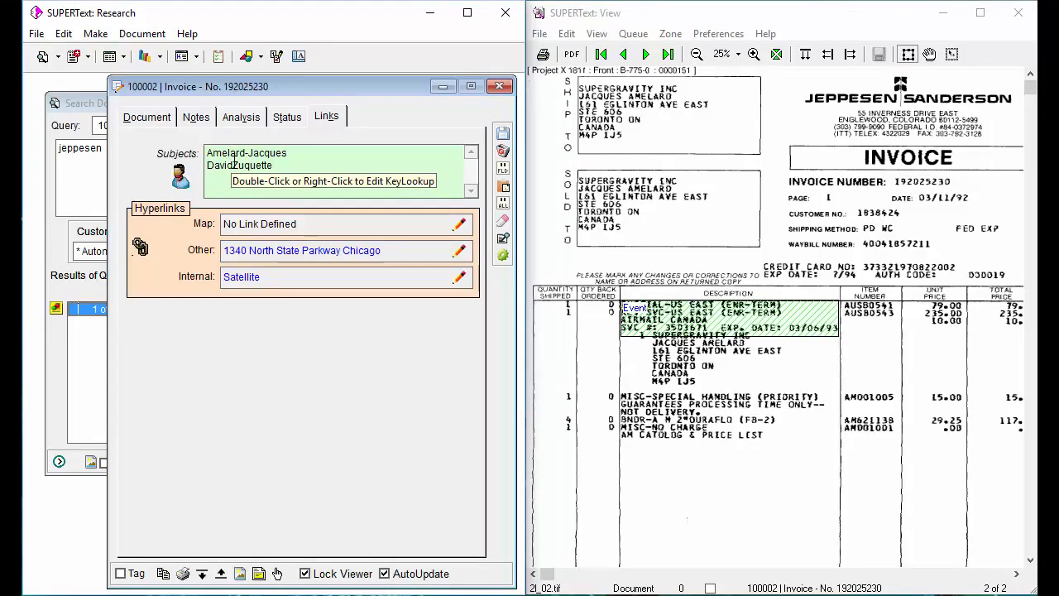
click(146, 116)
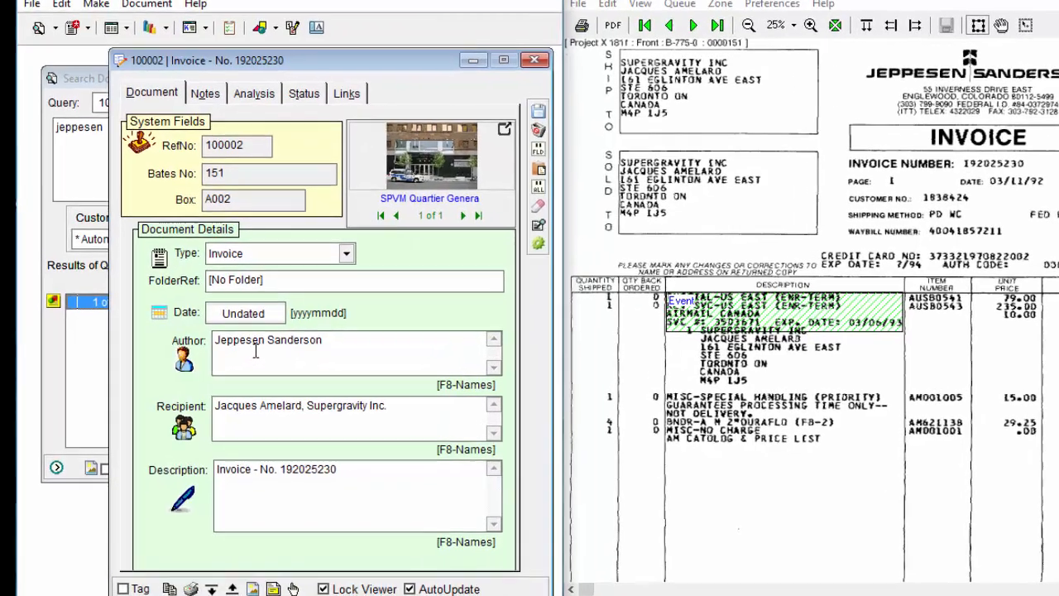
right_click(241, 353)
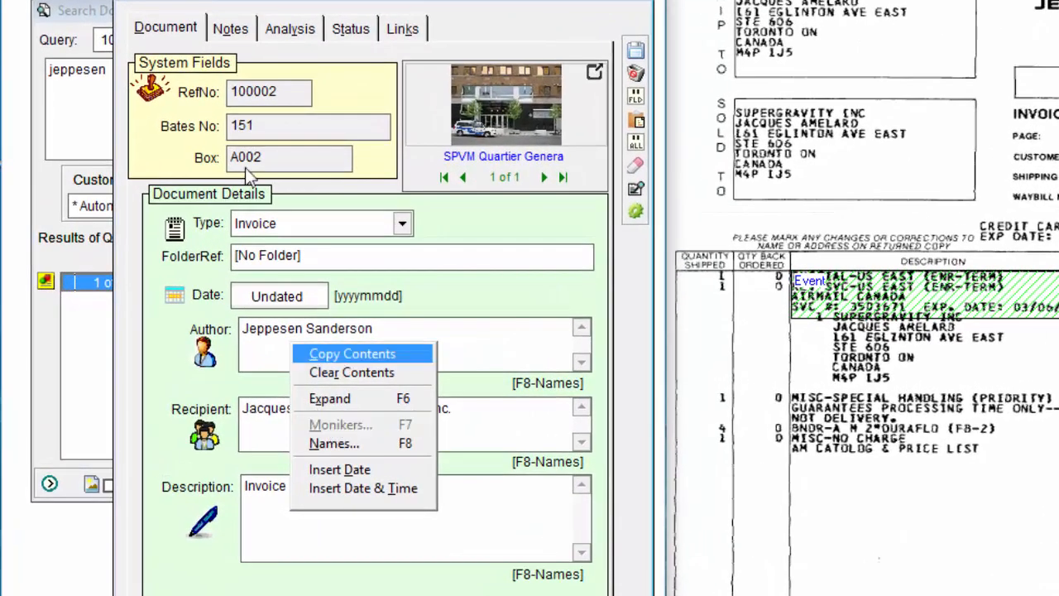
click(222, 28)
click(223, 28)
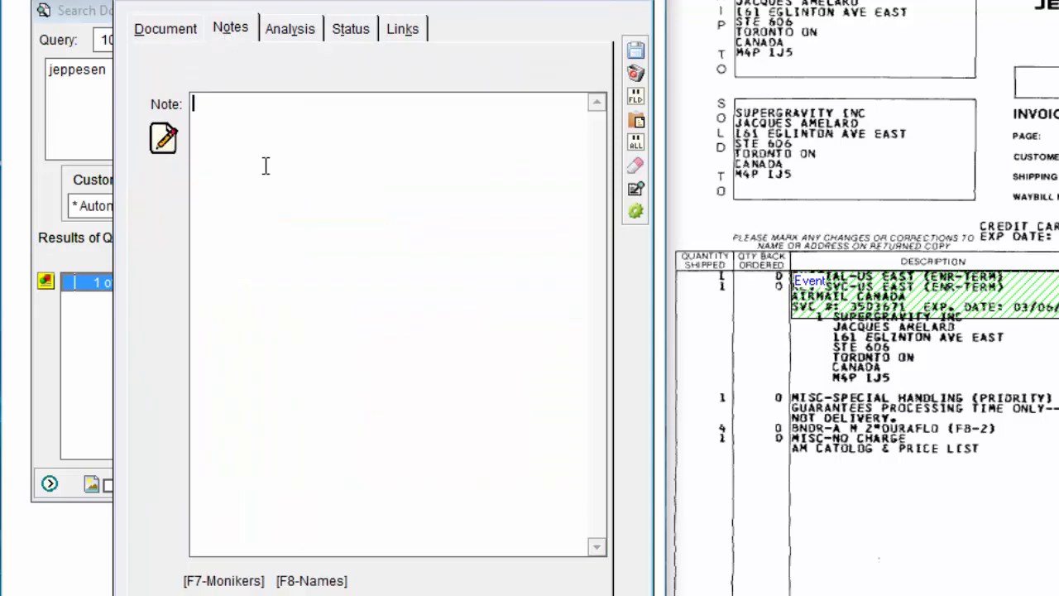
right_click(265, 165)
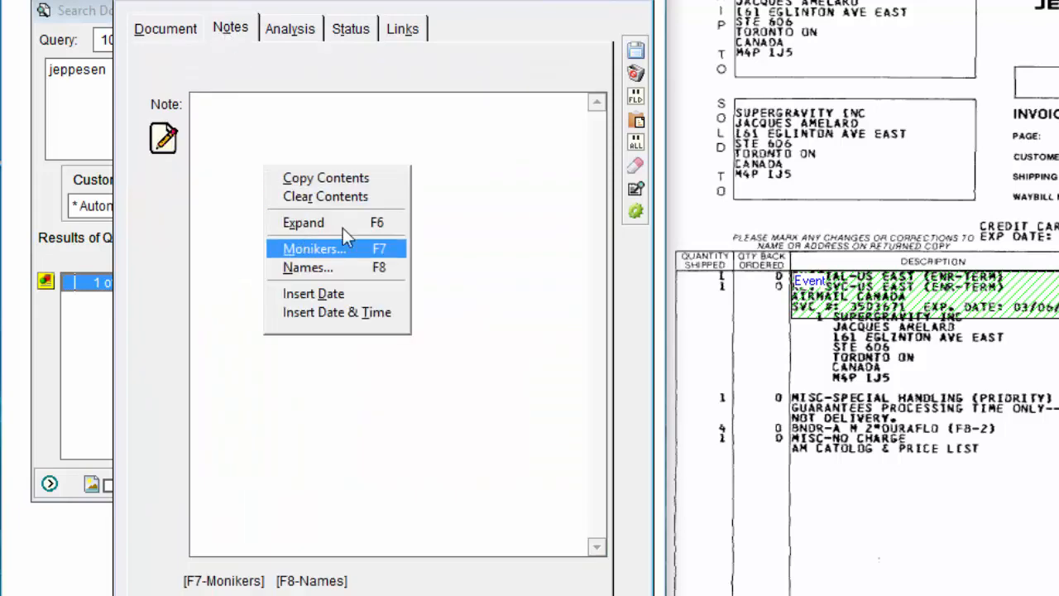
click(478, 166)
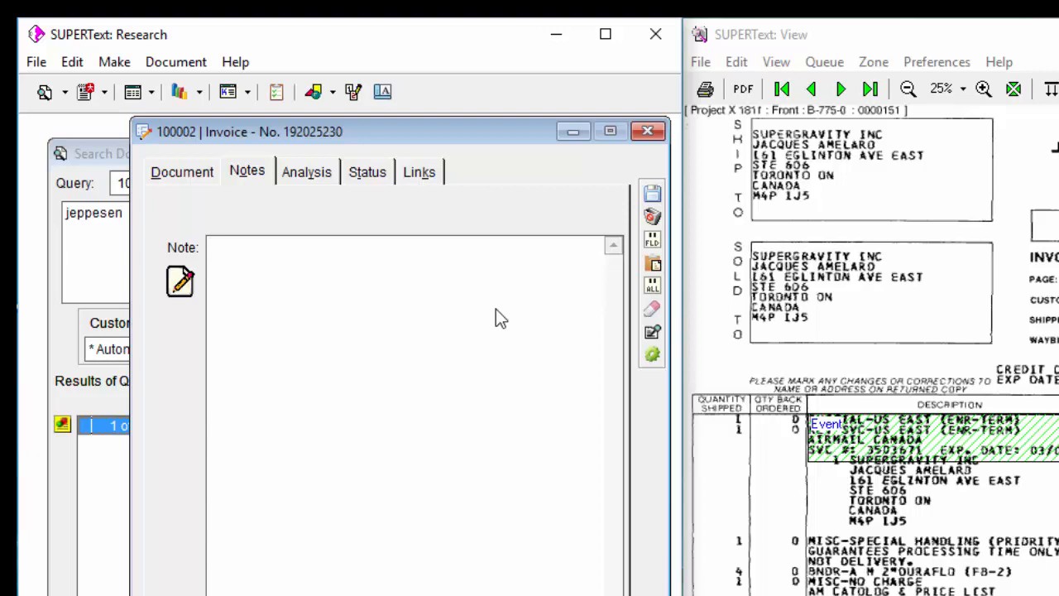
click(518, 286)
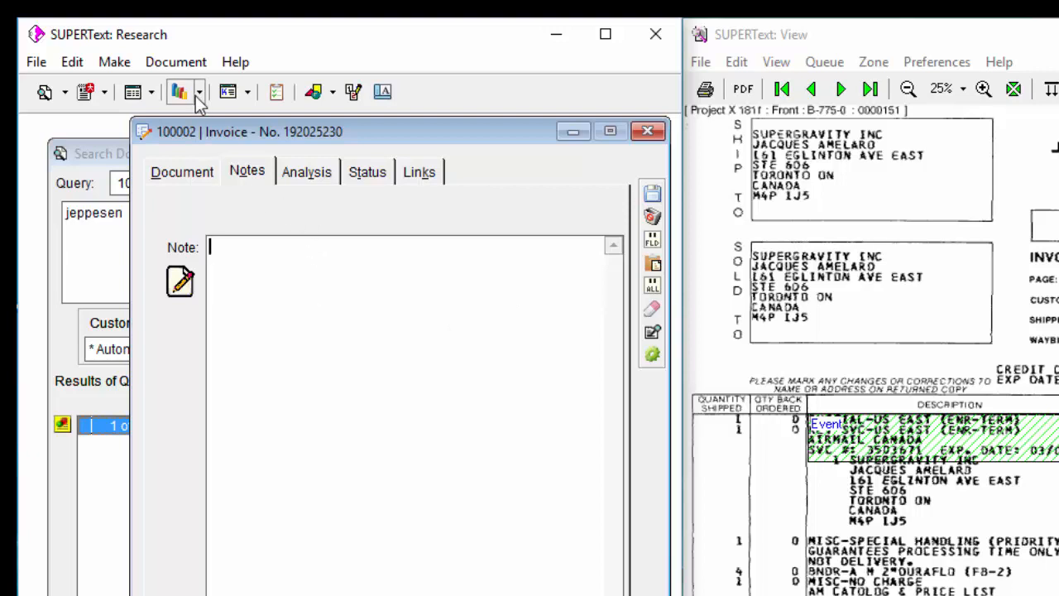
Add C:\Projects\New Project\Lookups as a default location of lookup files, set as active.
click(248, 93)
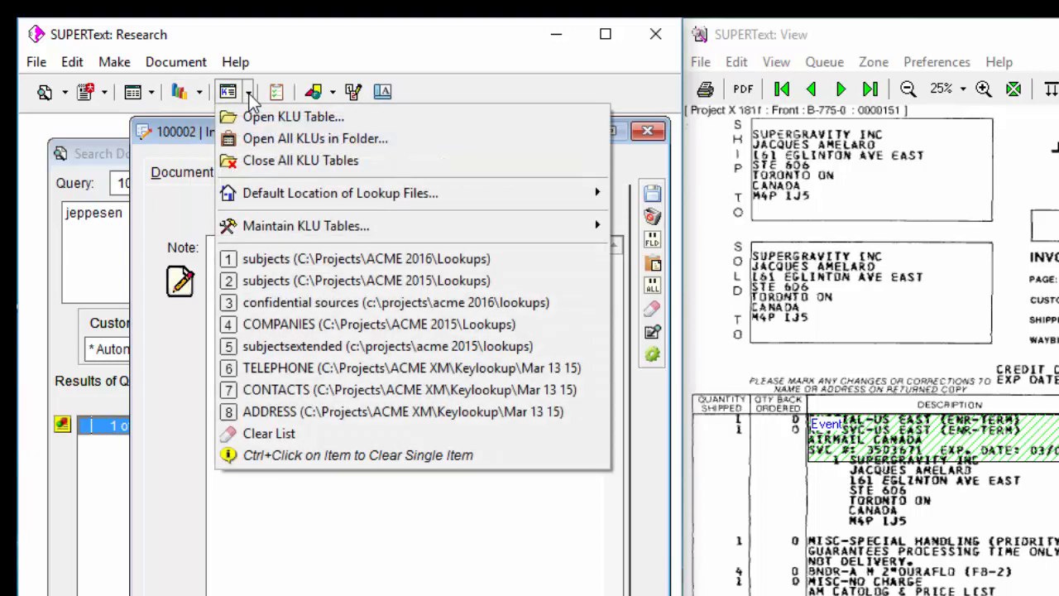
mouse_move(305, 195)
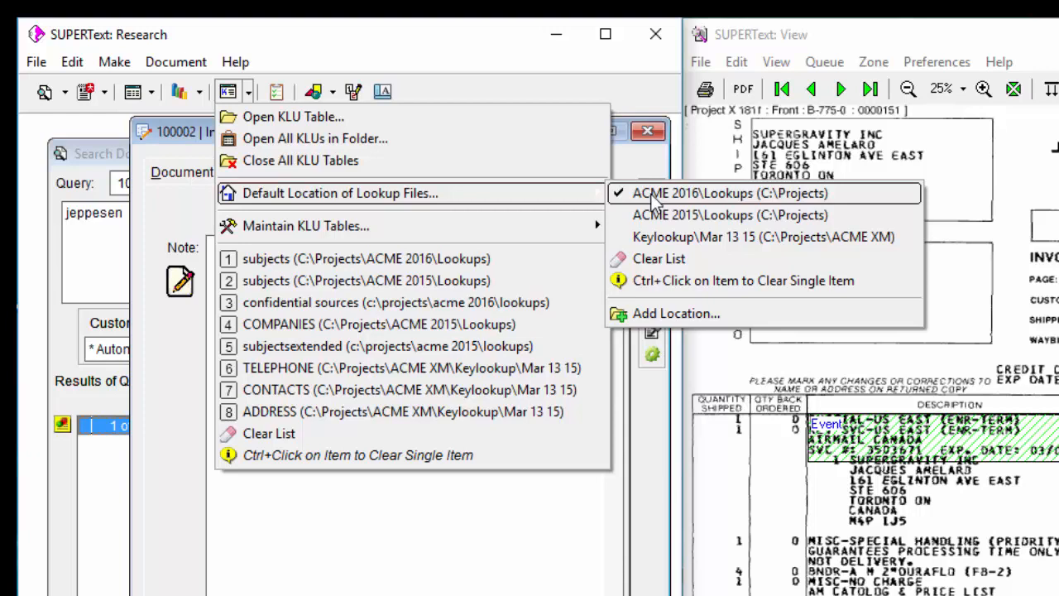
click(653, 313)
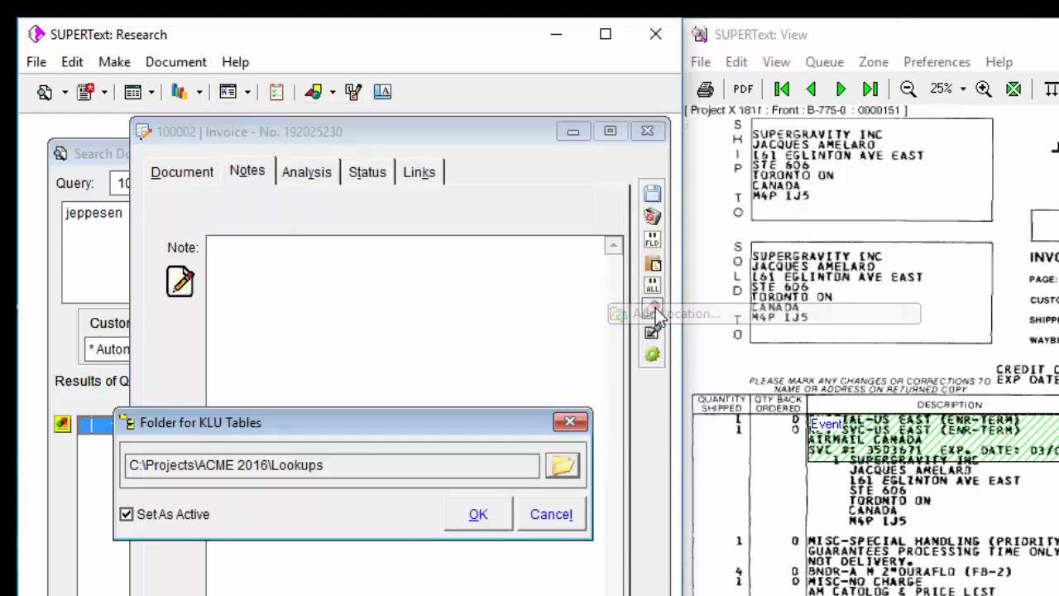
click(562, 465)
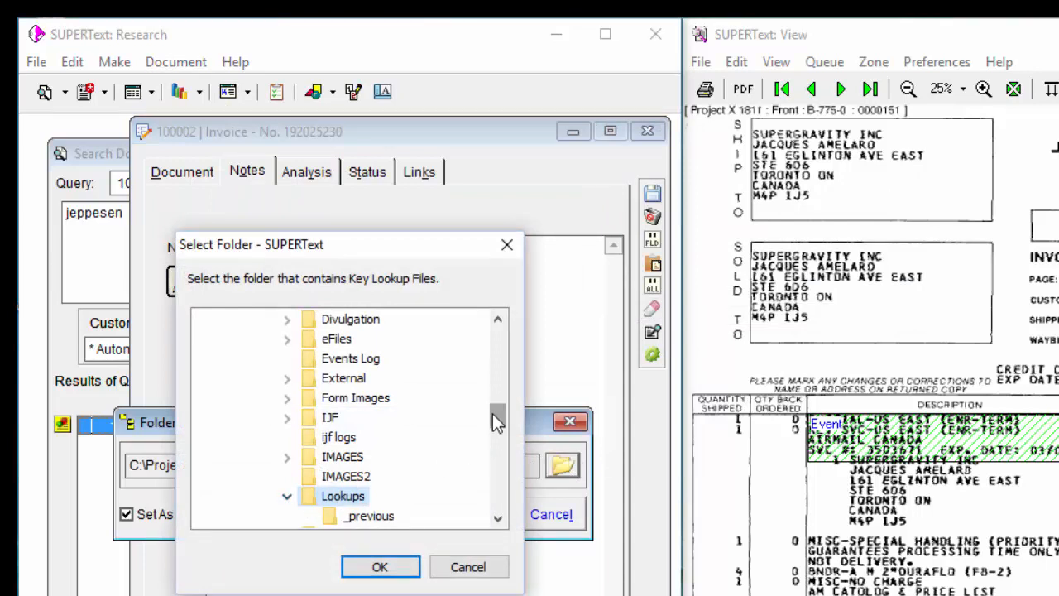
drag(492, 414, 493, 387)
click(267, 438)
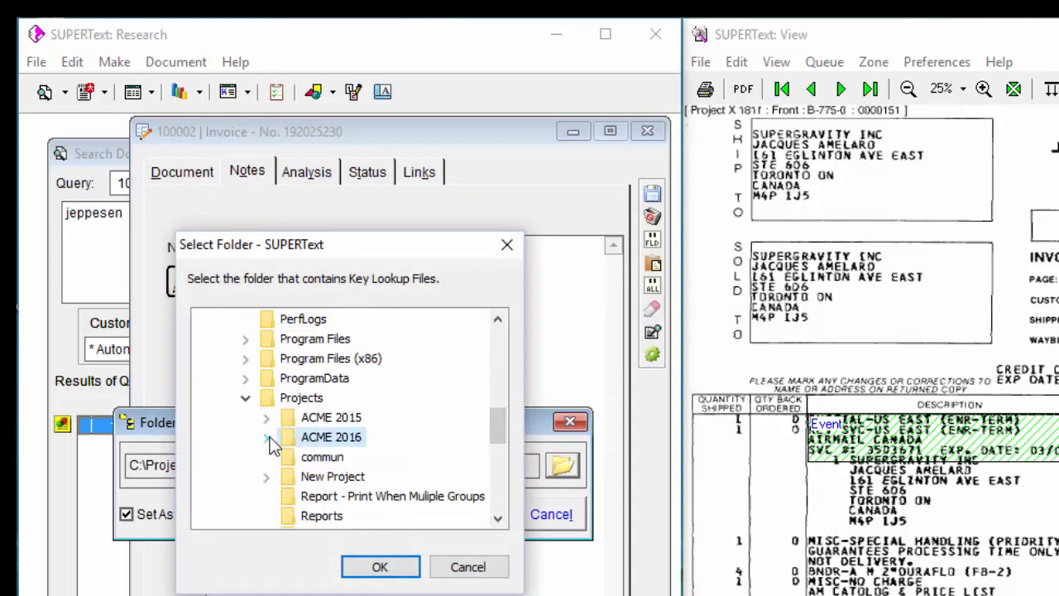
click(265, 478)
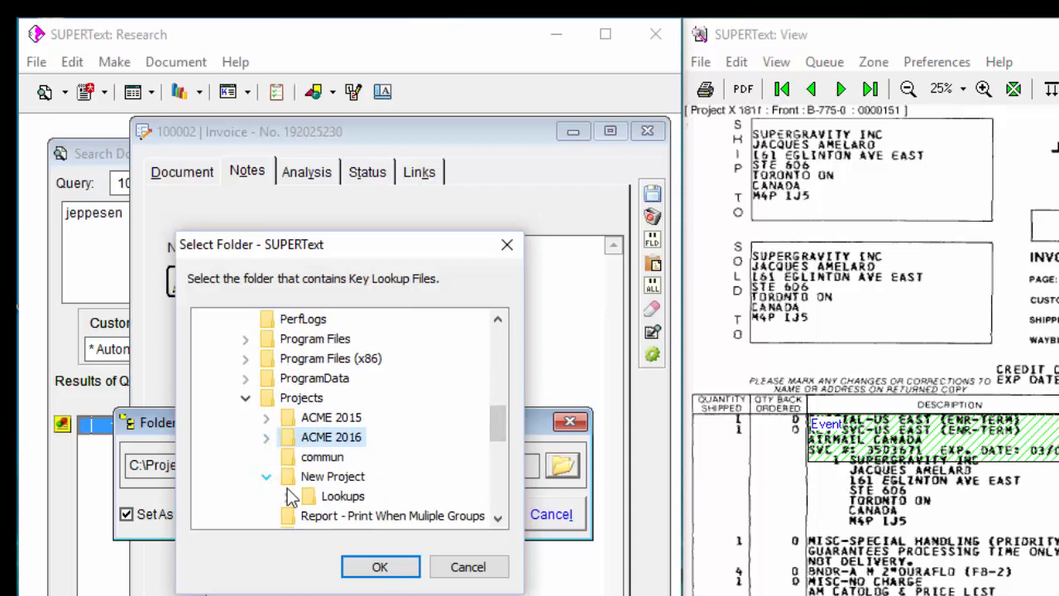
click(342, 496)
click(379, 567)
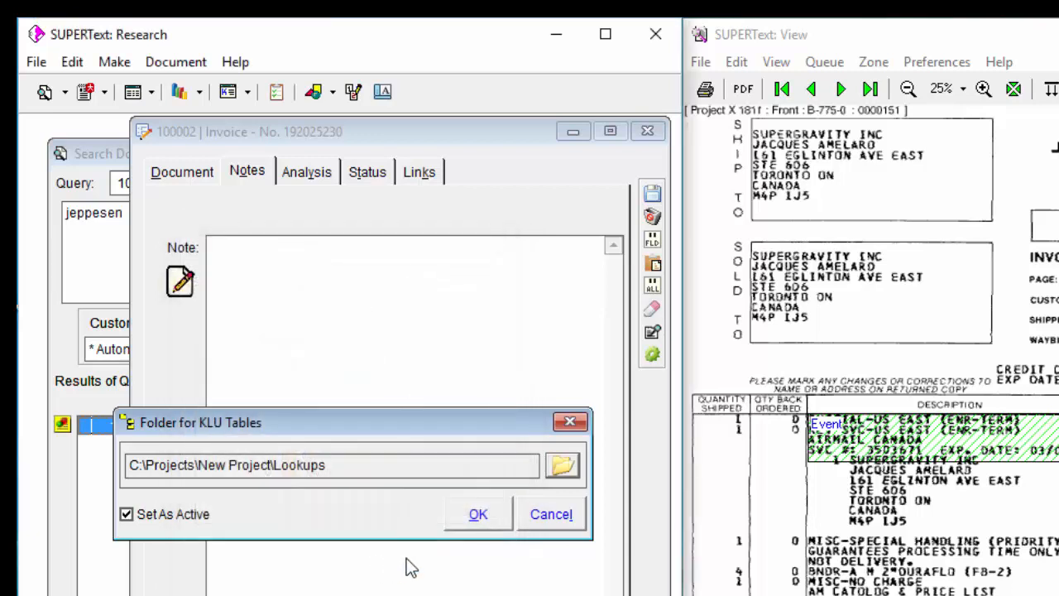
click(470, 521)
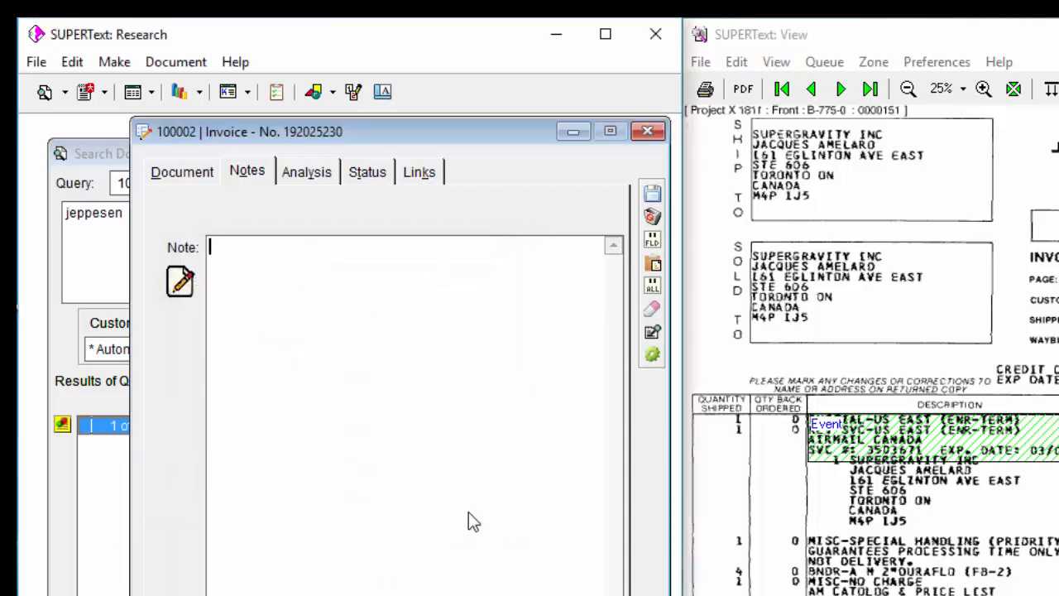
Switch the active default location of lookup files to ACME 2016\Lookups in C:\Projects.
click(247, 90)
mouse_move(389, 195)
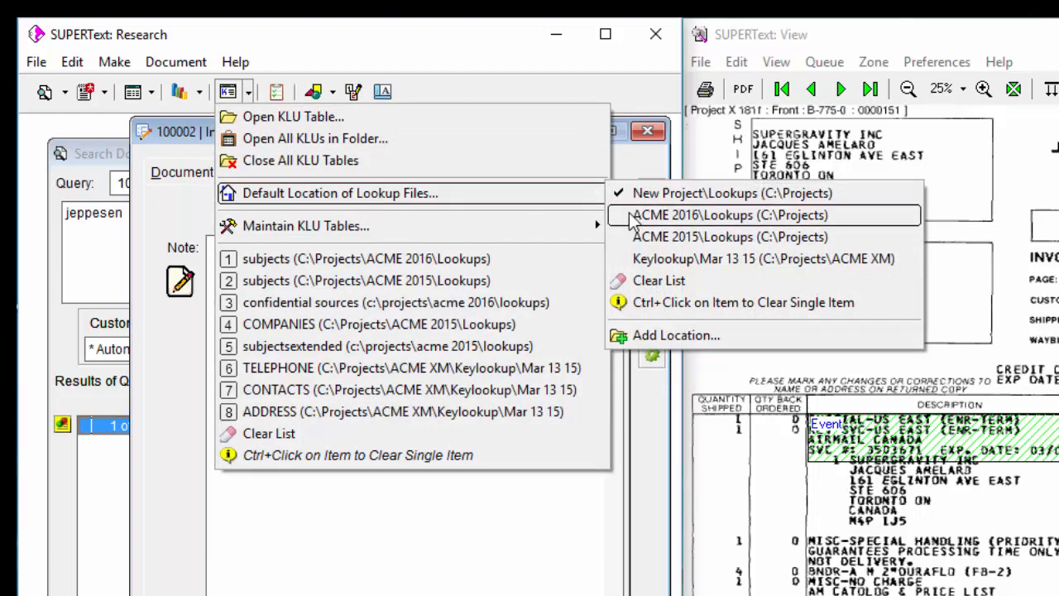
click(633, 217)
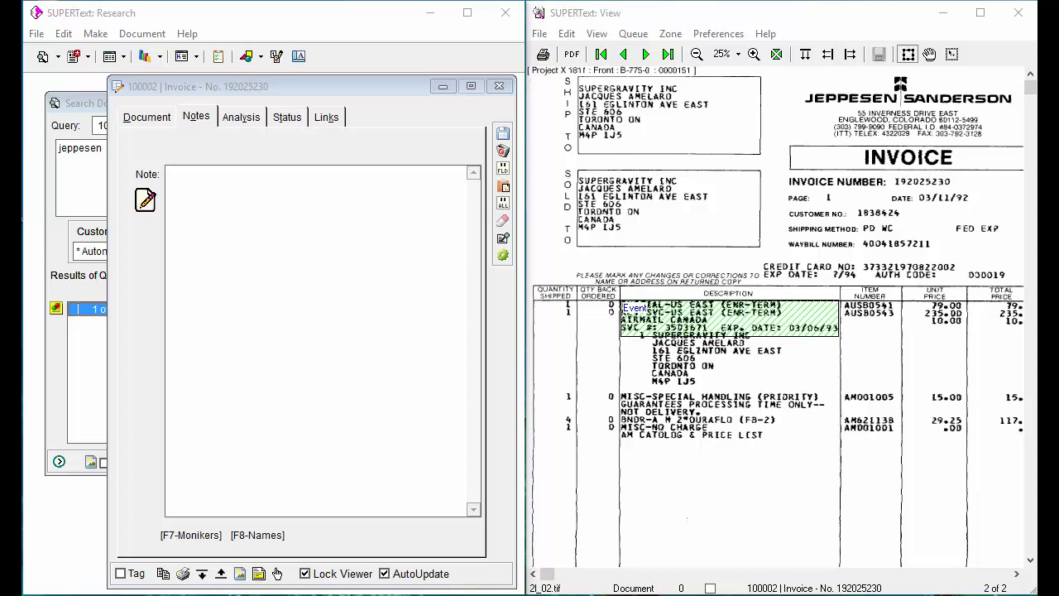
Close the invoice form without saving and search the ACME 2016 Main index for the recipient's first name.
click(503, 151)
key(Return)
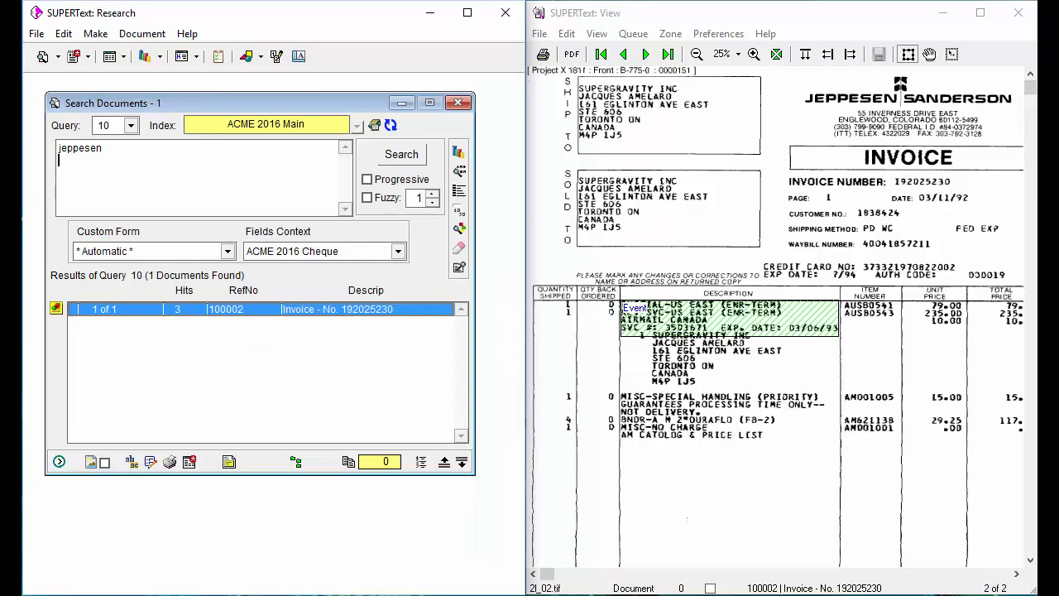
key(ctrl+a)
text(jacque)
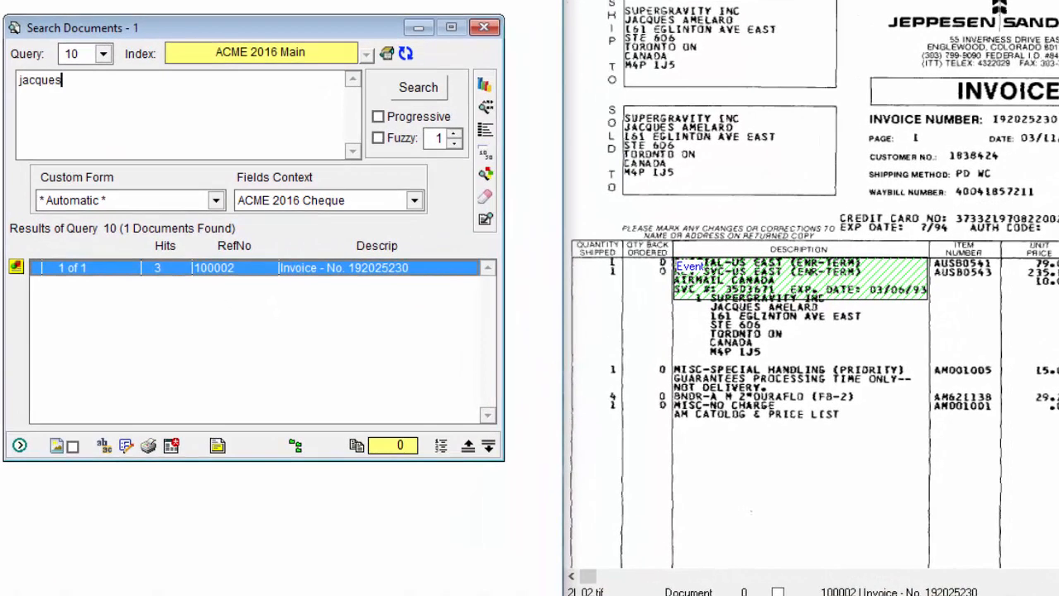
key(Return)
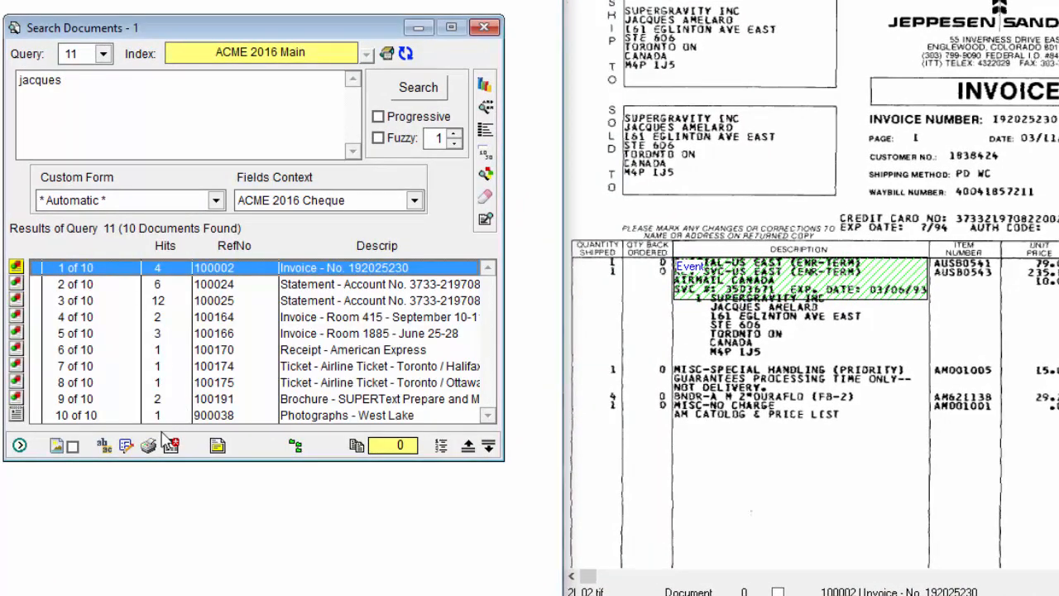
Open the form of the first search result, followed by the fourth one, Invoice - Room 415 - September 10-11.
click(126, 445)
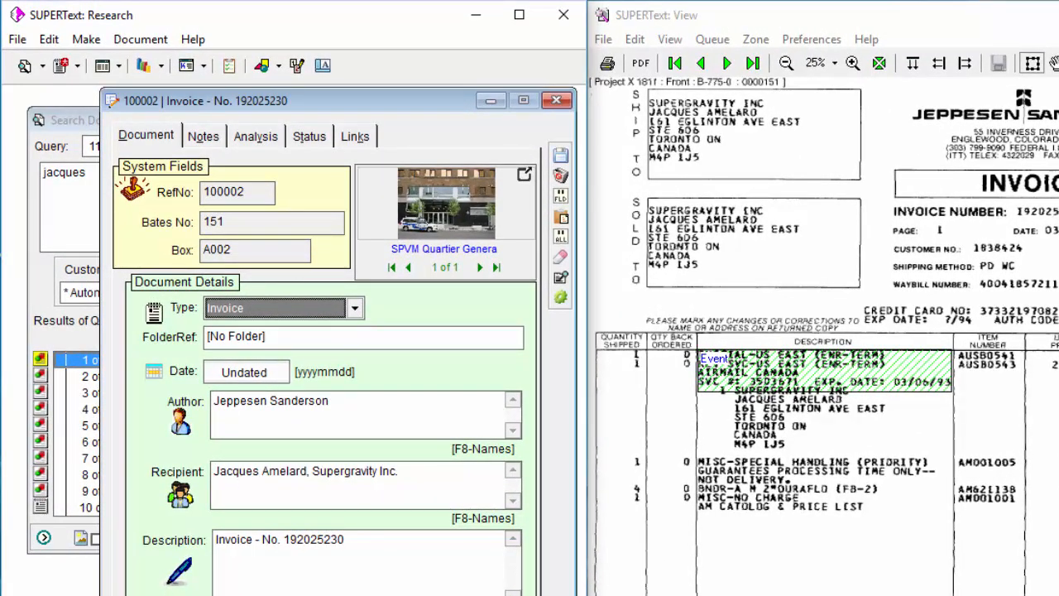
click(79, 415)
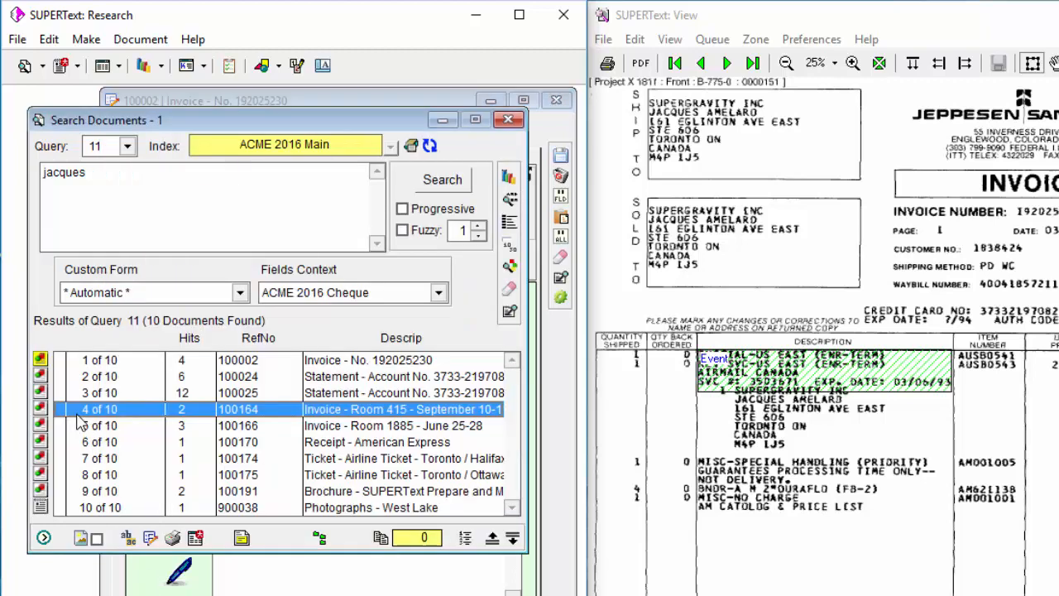
click(151, 538)
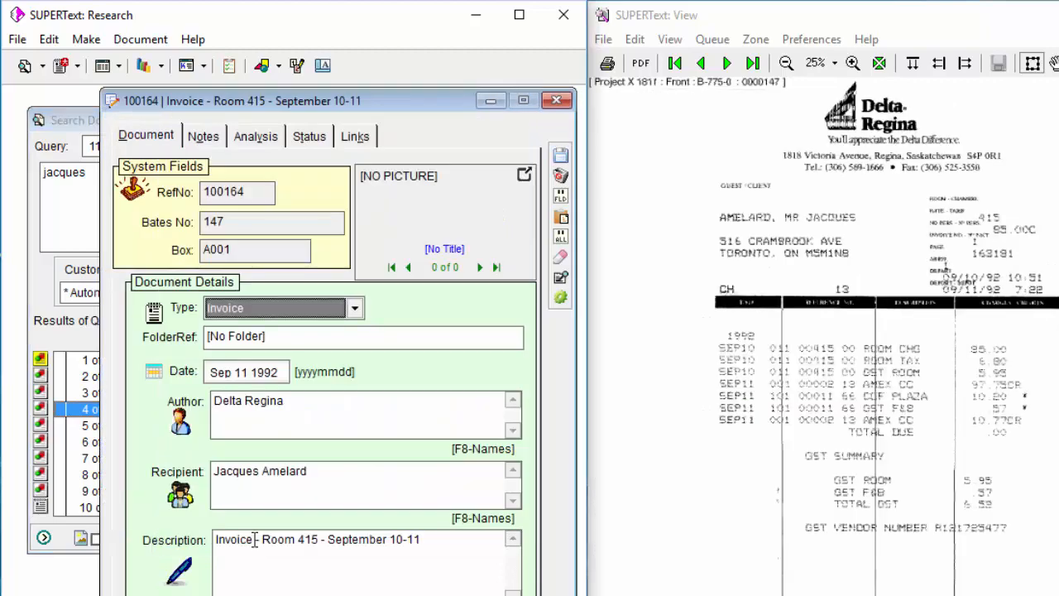
mouse_move(318, 110)
mouse_down()
mouse_move(314, 157)
mouse_move(303, 112)
mouse_up()
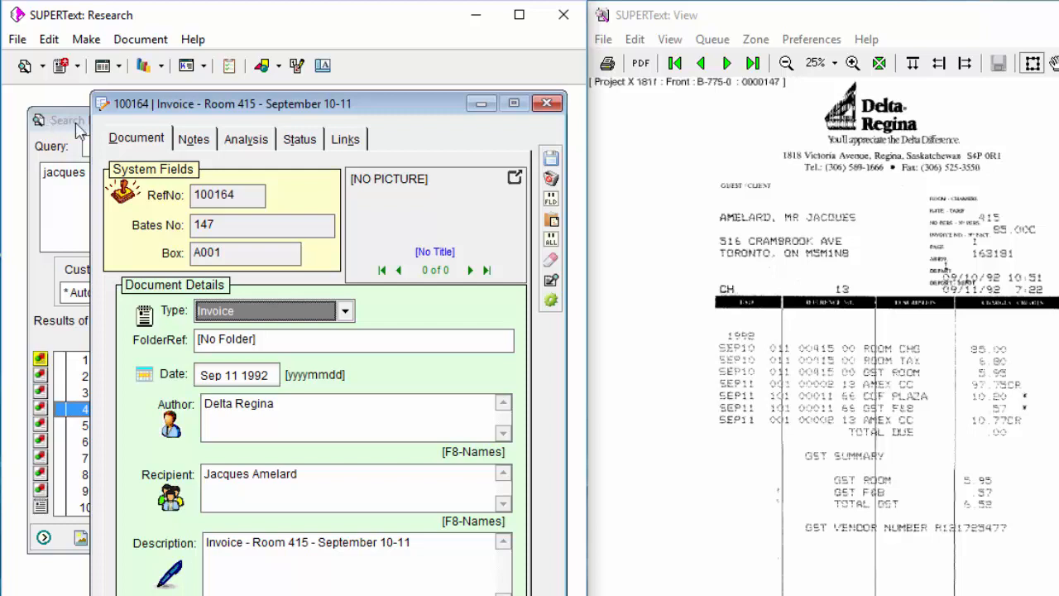
Widen the Research window and run a second document search for the recipient's first name spelled without the c.
drag(585, 107, 1023, 107)
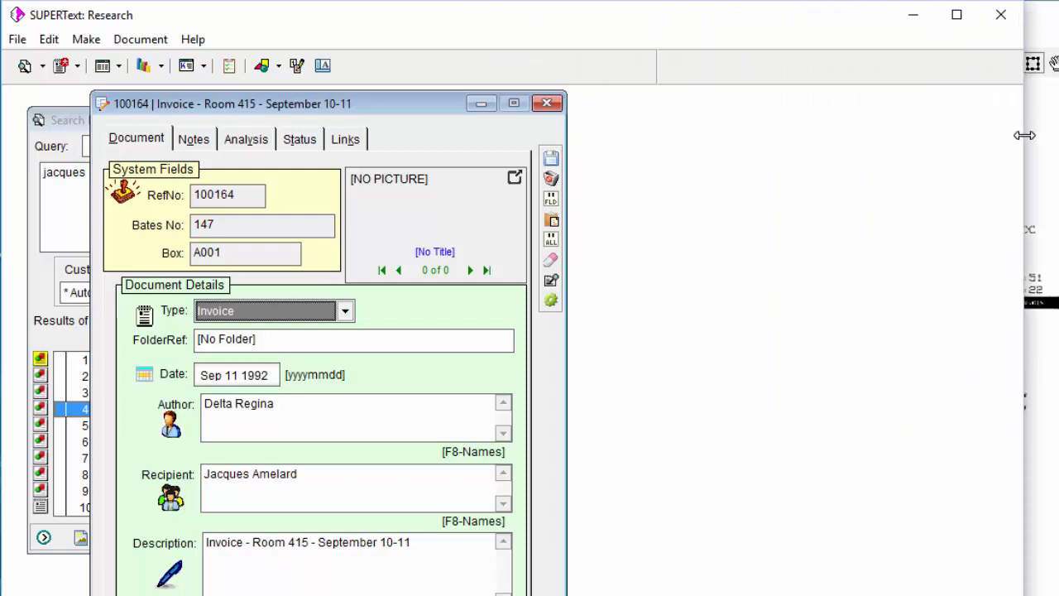
click(24, 65)
drag(179, 140, 505, 211)
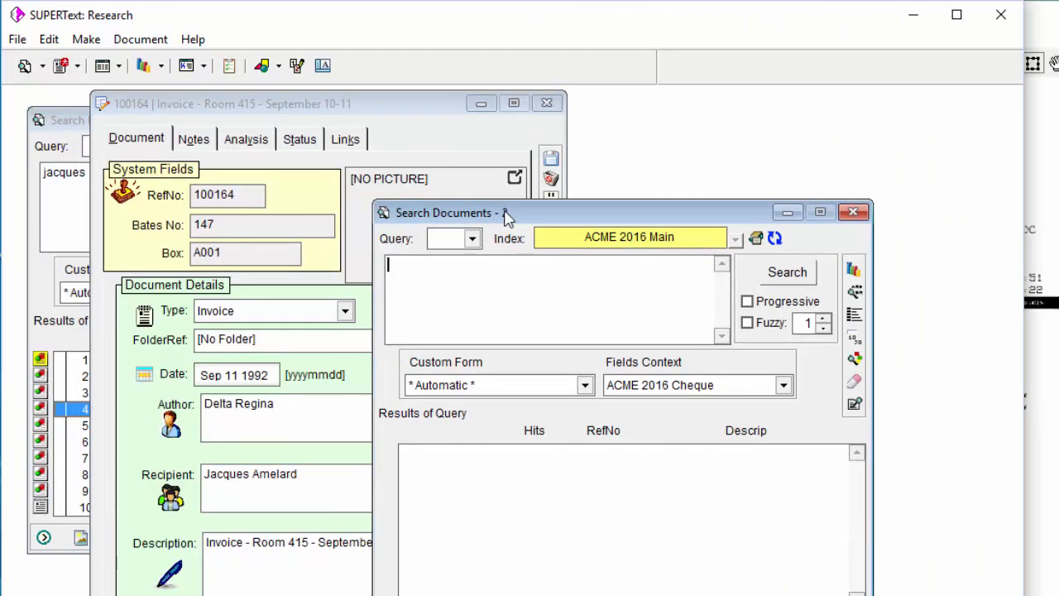
text(jaques)
key(Return)
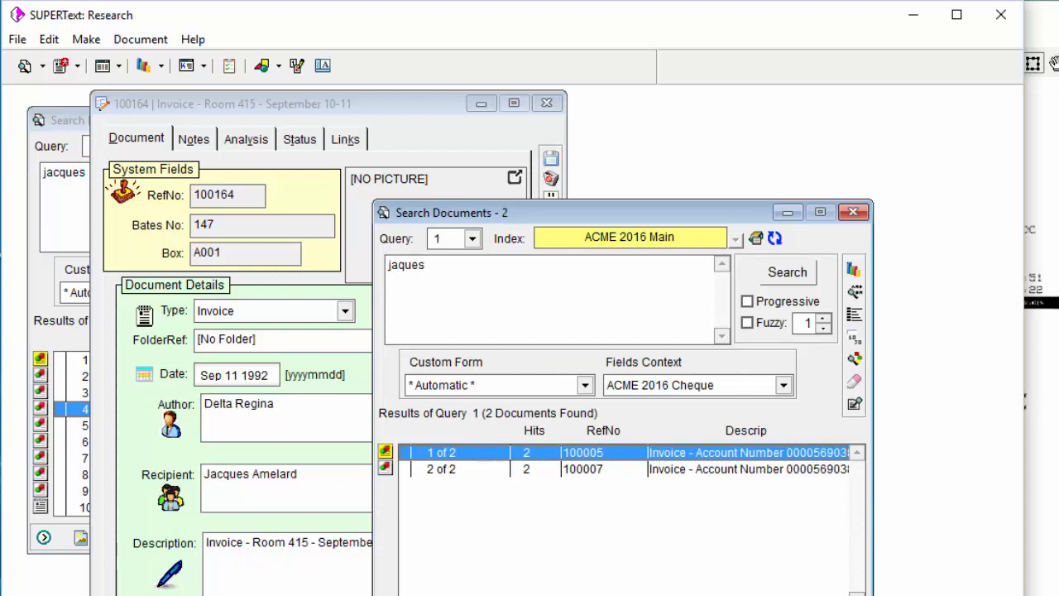
Open the form of the second search's first result and place it beside the Room 415 invoice form.
double_click(427, 452)
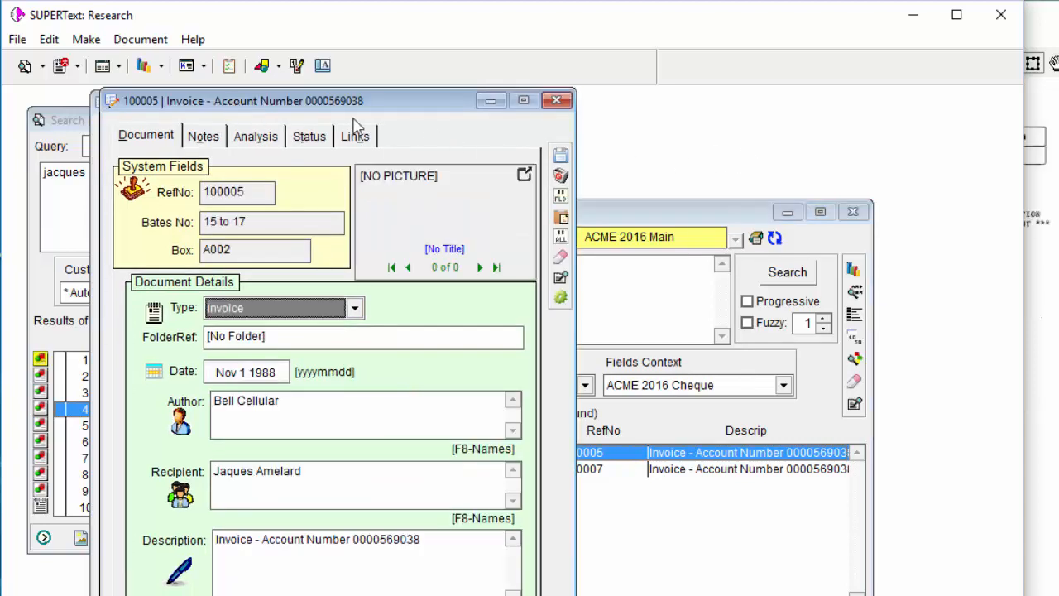
drag(353, 103, 812, 110)
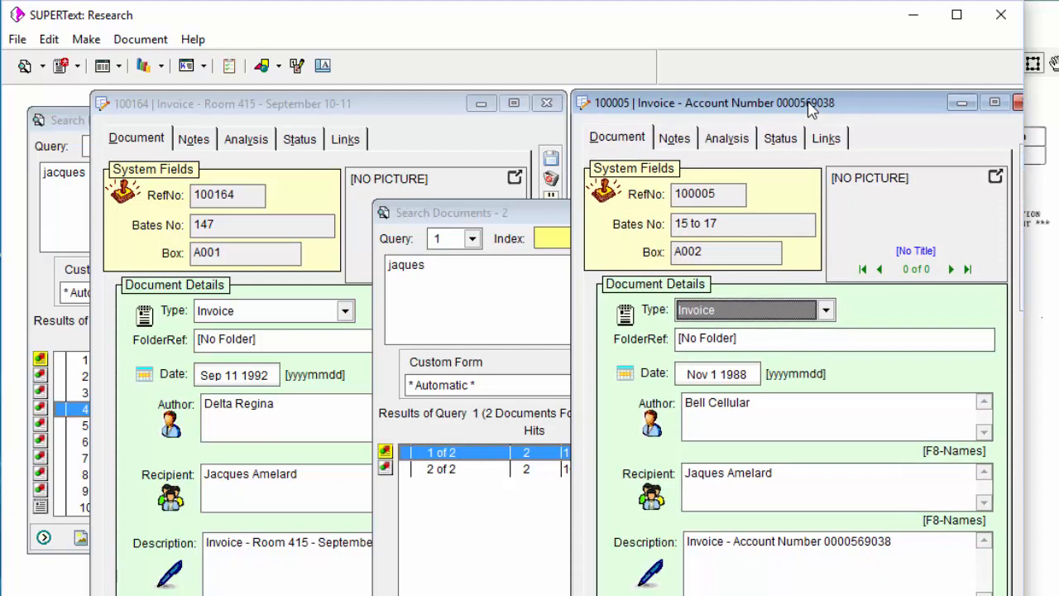
drag(811, 110, 779, 114)
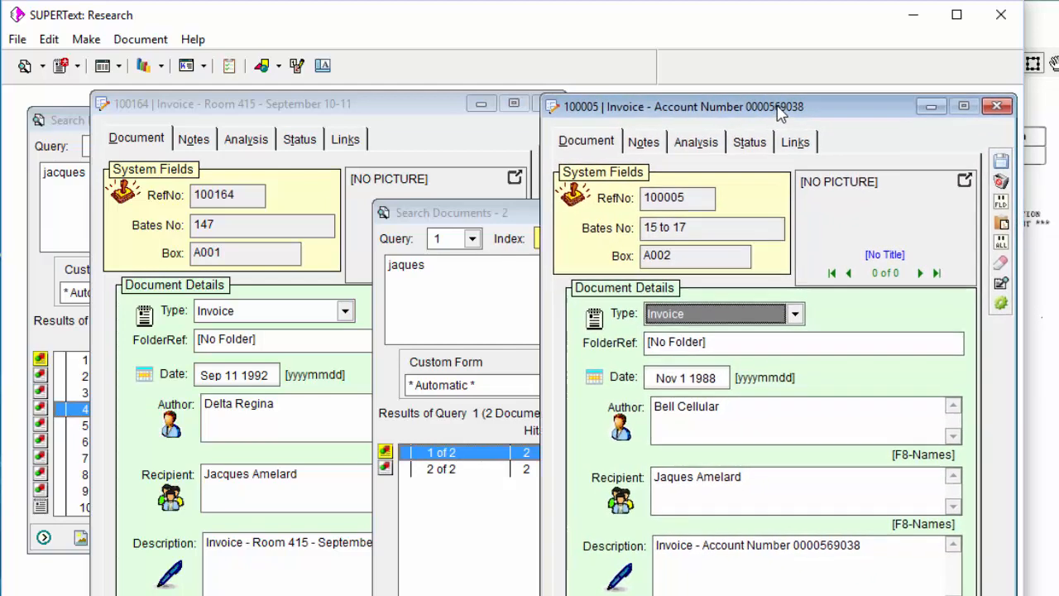
Abort changes on both open invoice forms and close them.
click(1002, 182)
key(Return)
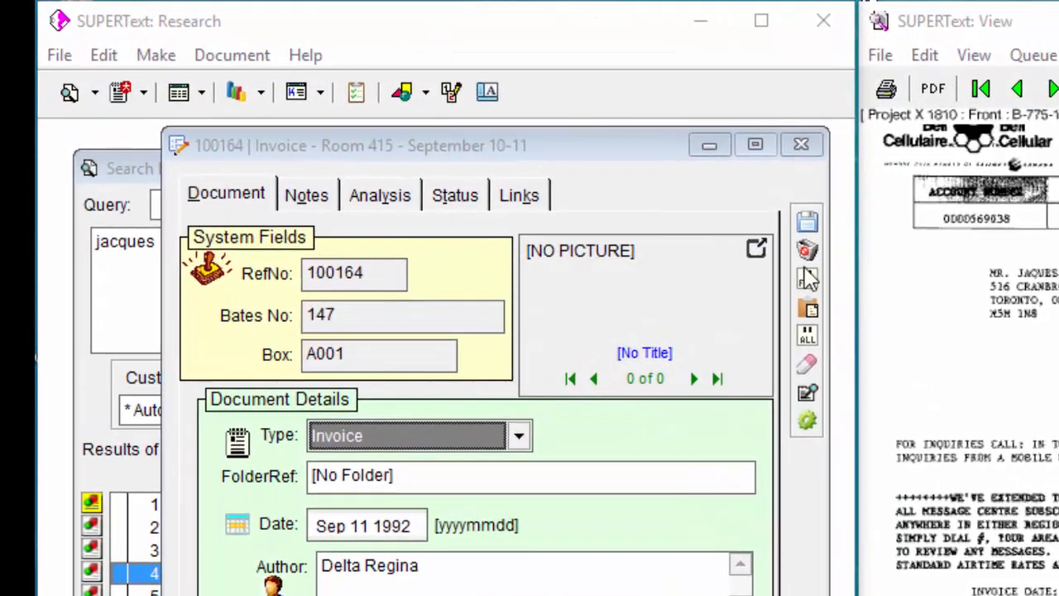
click(809, 263)
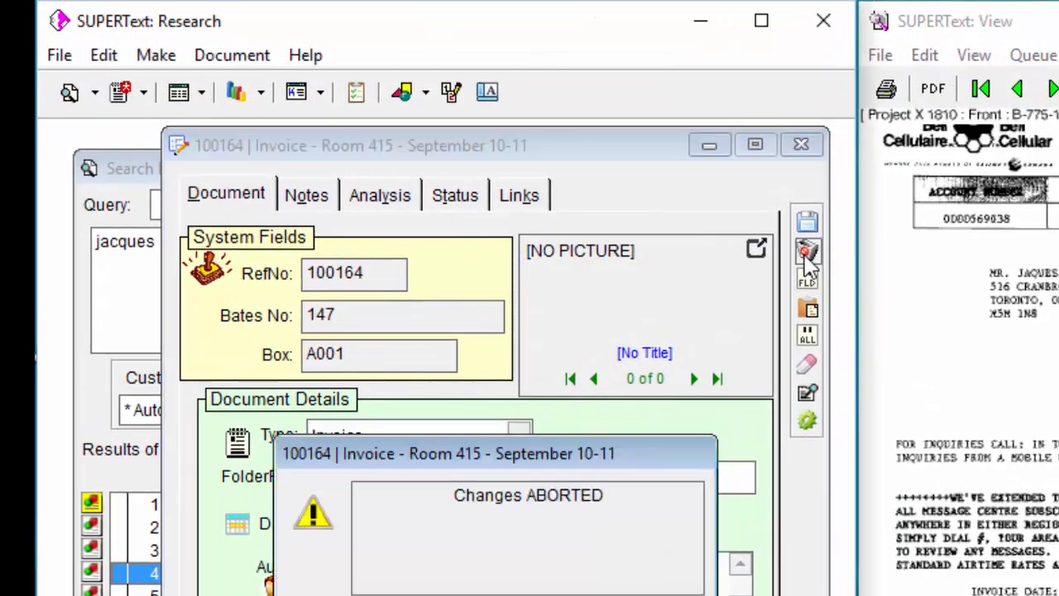
key(Return)
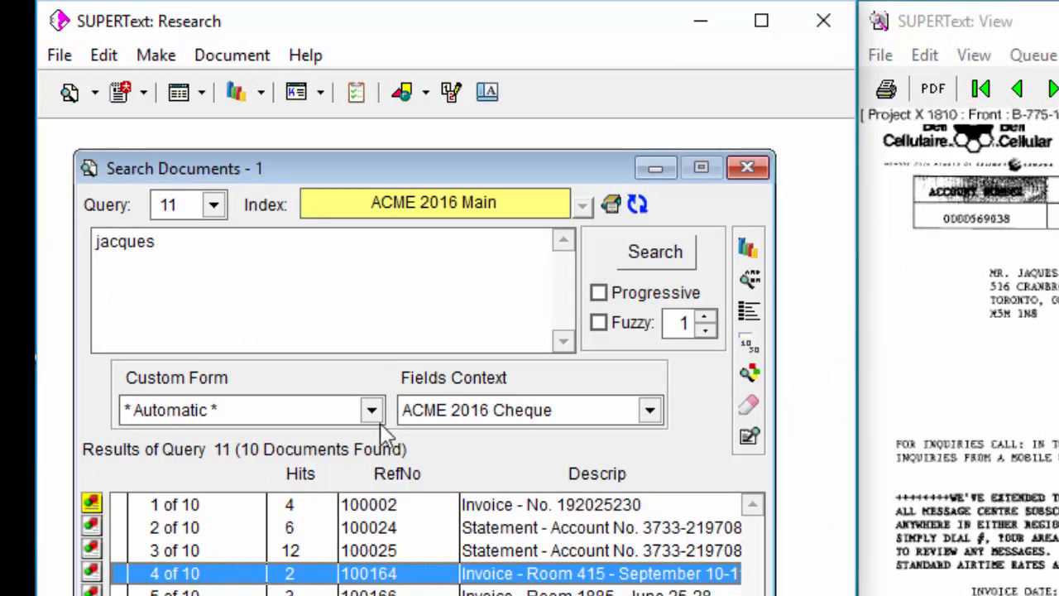
Open the pinned Standard View table of contents from ACME 2015 and set its Navigate Action to Direct To Document.
click(261, 95)
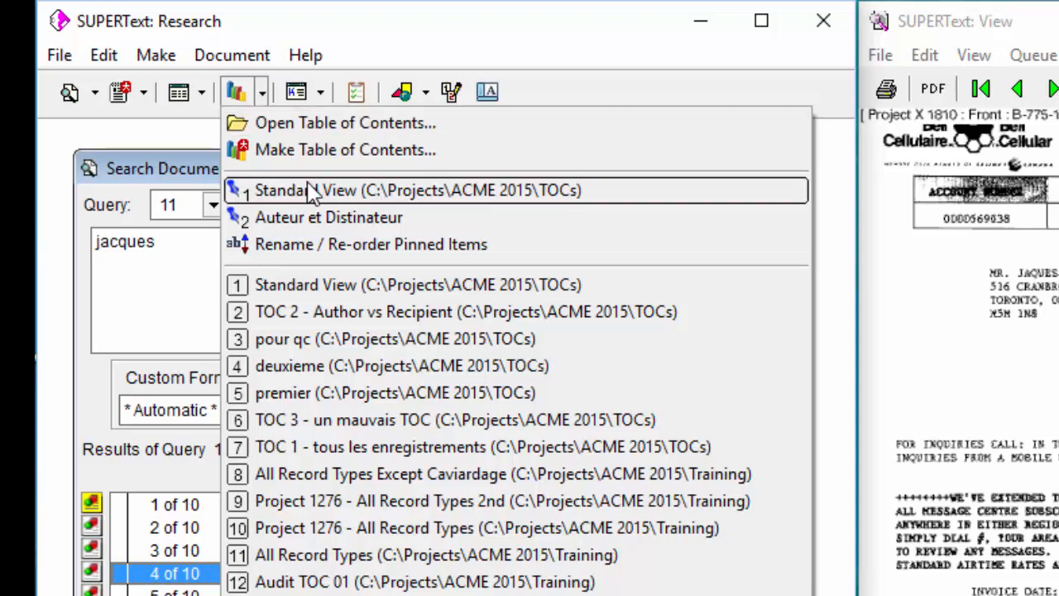
click(265, 190)
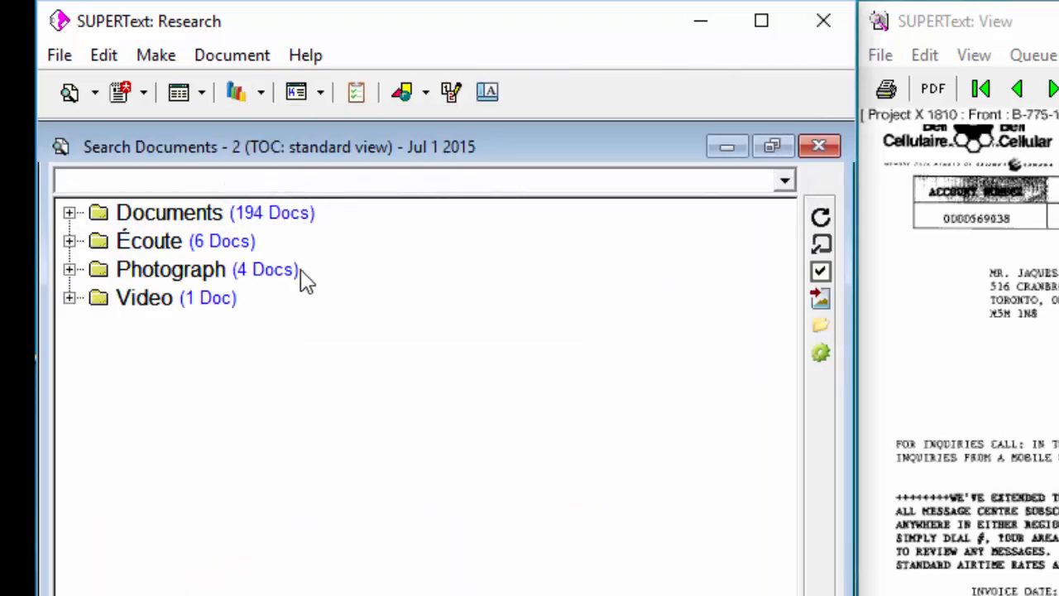
click(821, 354)
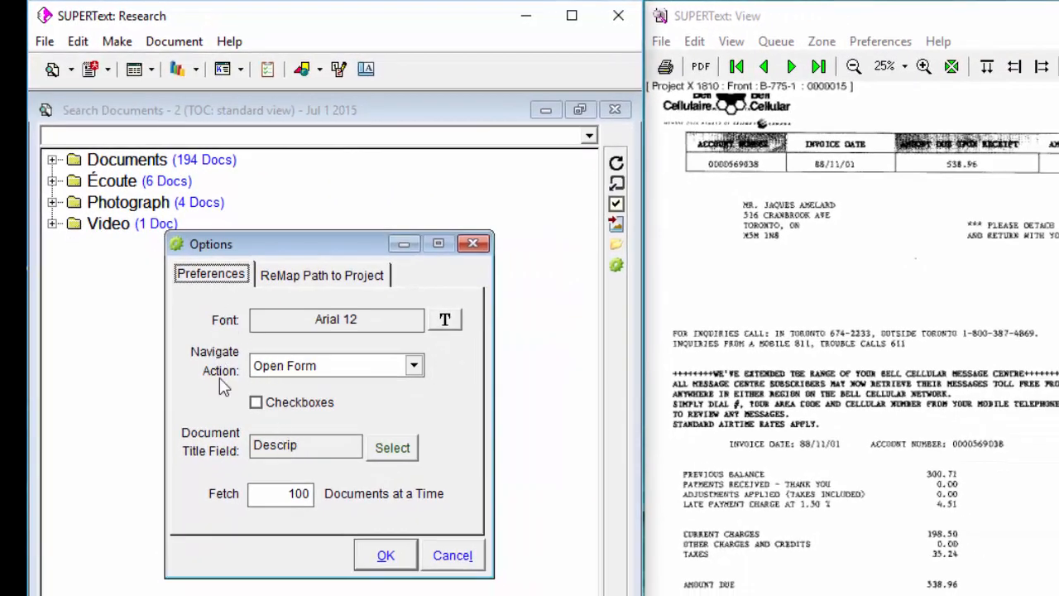
click(411, 367)
click(413, 366)
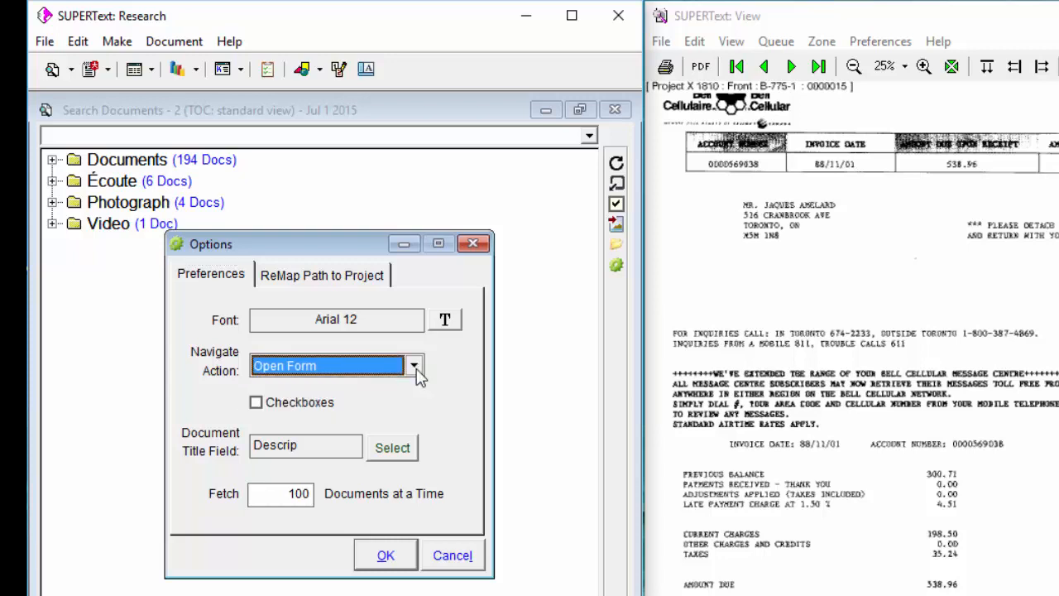
click(414, 367)
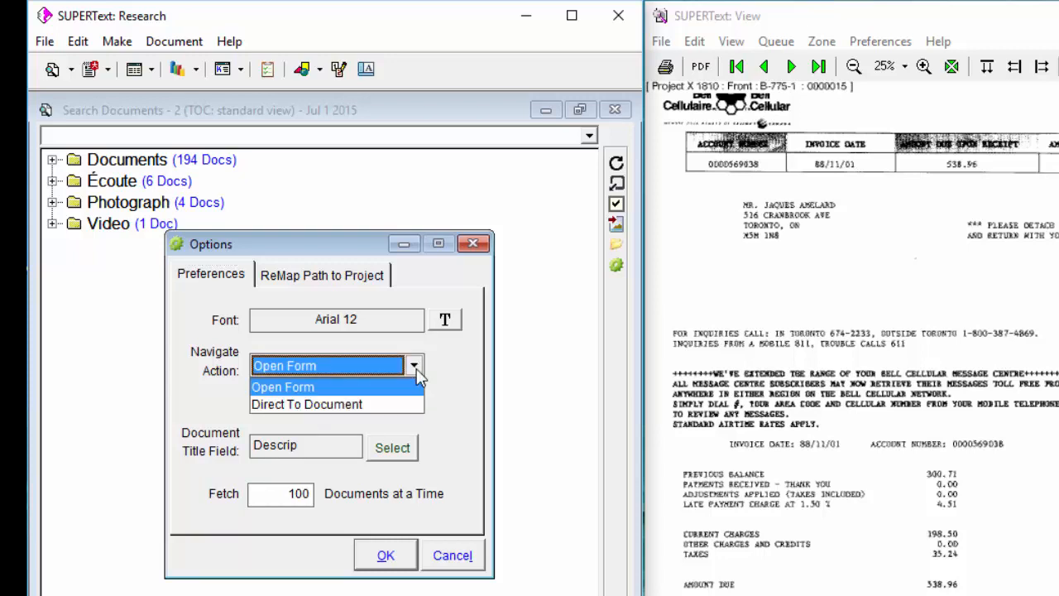
click(304, 402)
click(381, 555)
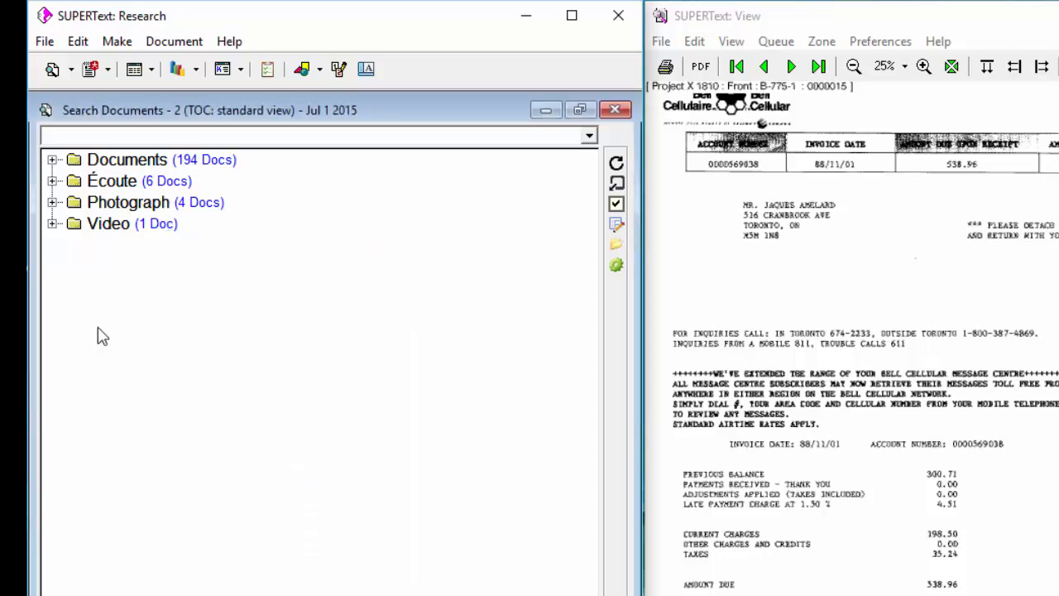
Expand Documents and its Re: Clayton folder, and open the minutes of the private meeting between ACME Petroleum Ltd. and Petrol.
click(51, 159)
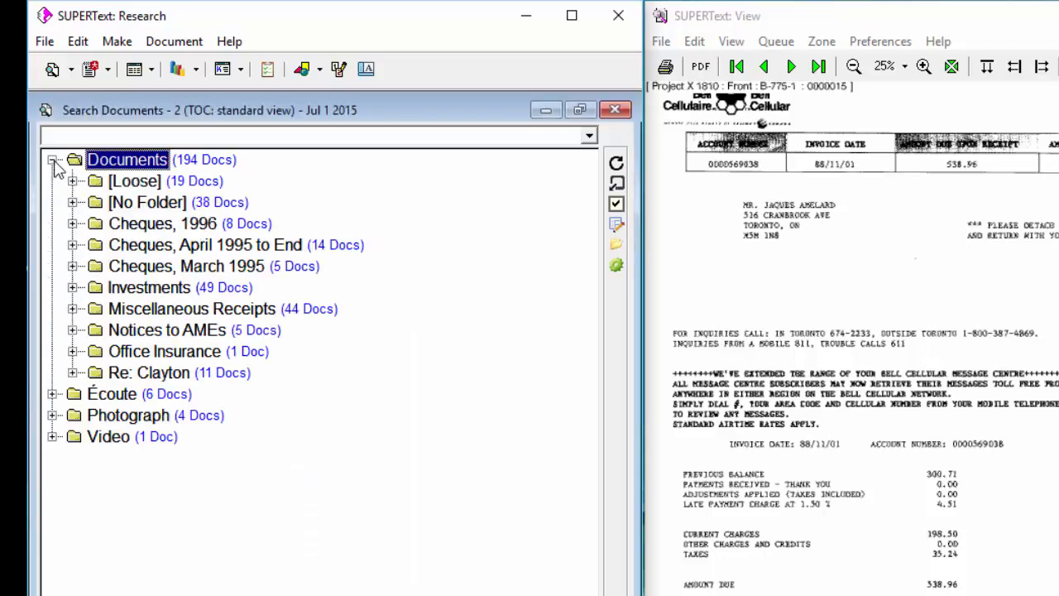
click(73, 372)
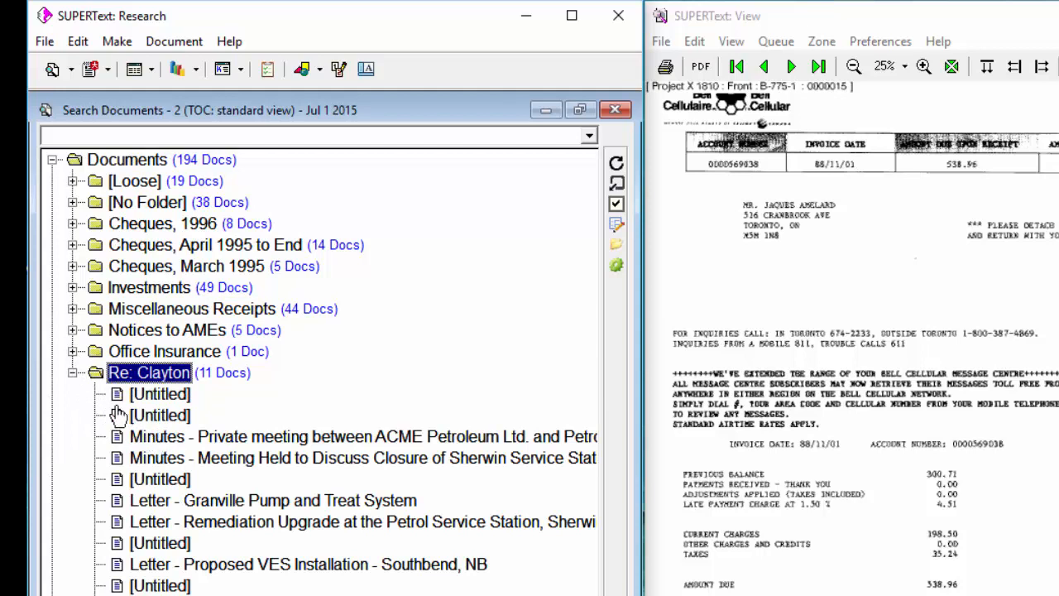
click(144, 443)
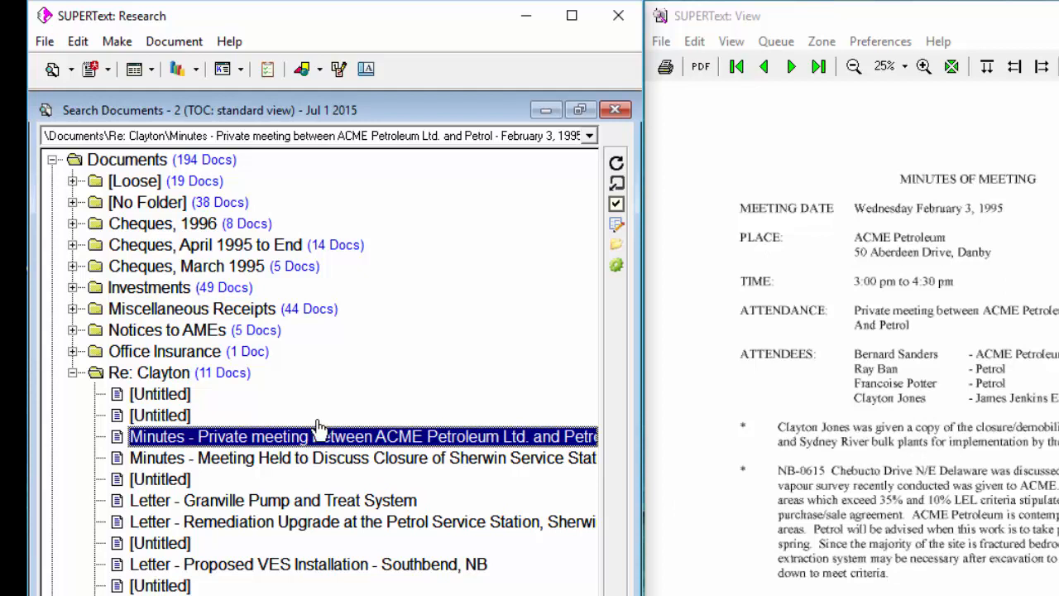
Set the table of contents' Navigate Action to Open Form.
click(617, 266)
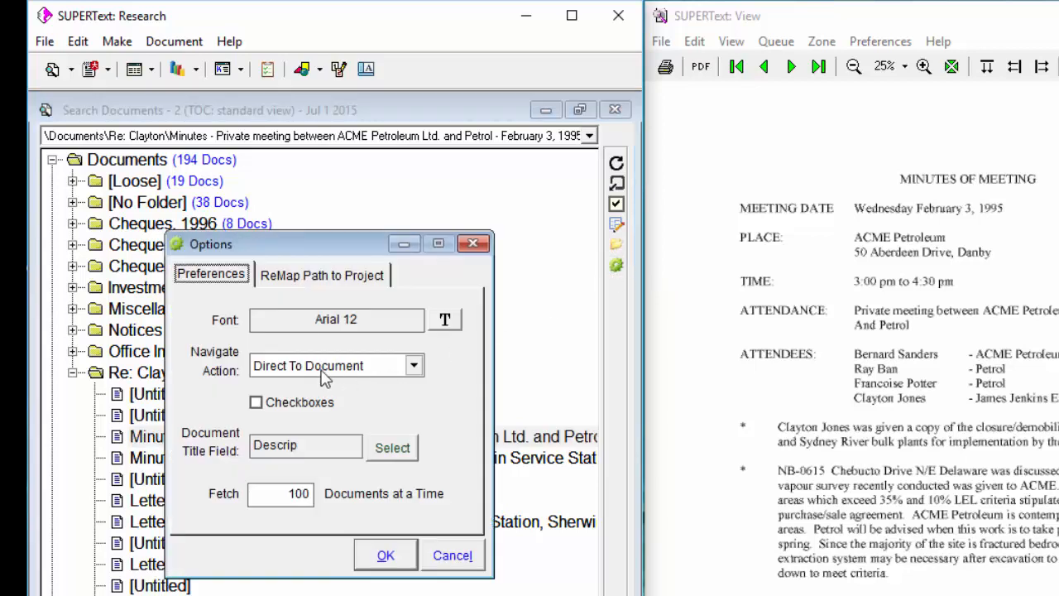
click(413, 365)
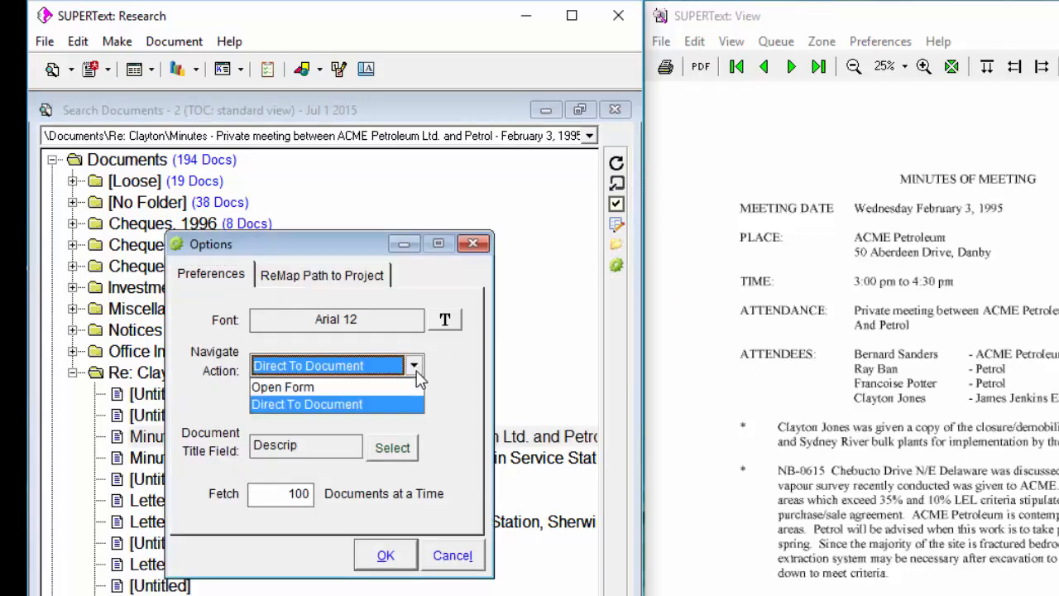
click(364, 385)
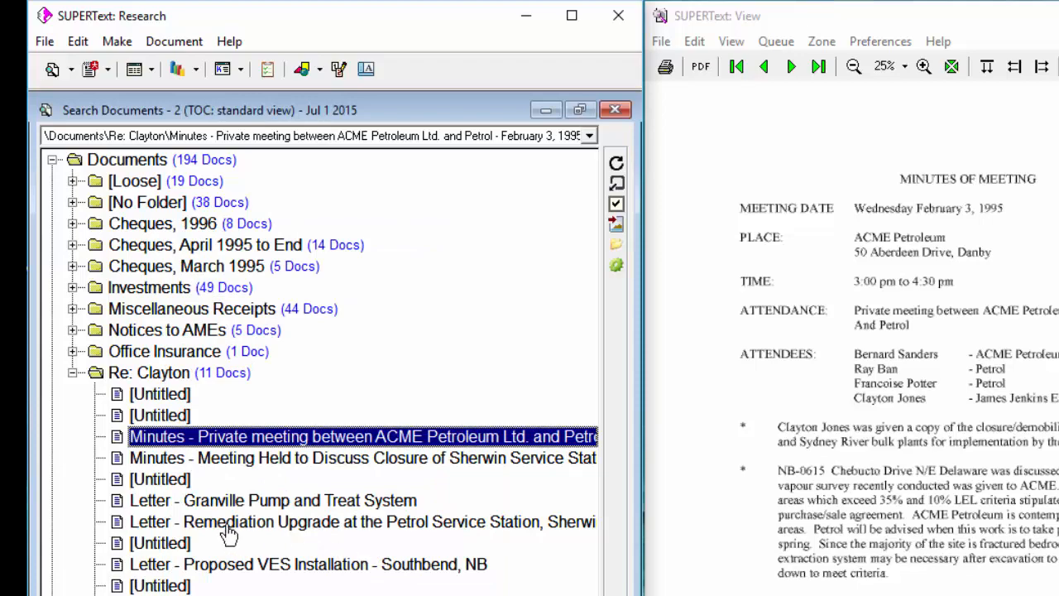
View the form for the minutes of the meeting held to discuss closure of the Sherwin Service Station Remediation System.
click(196, 463)
double_click(196, 463)
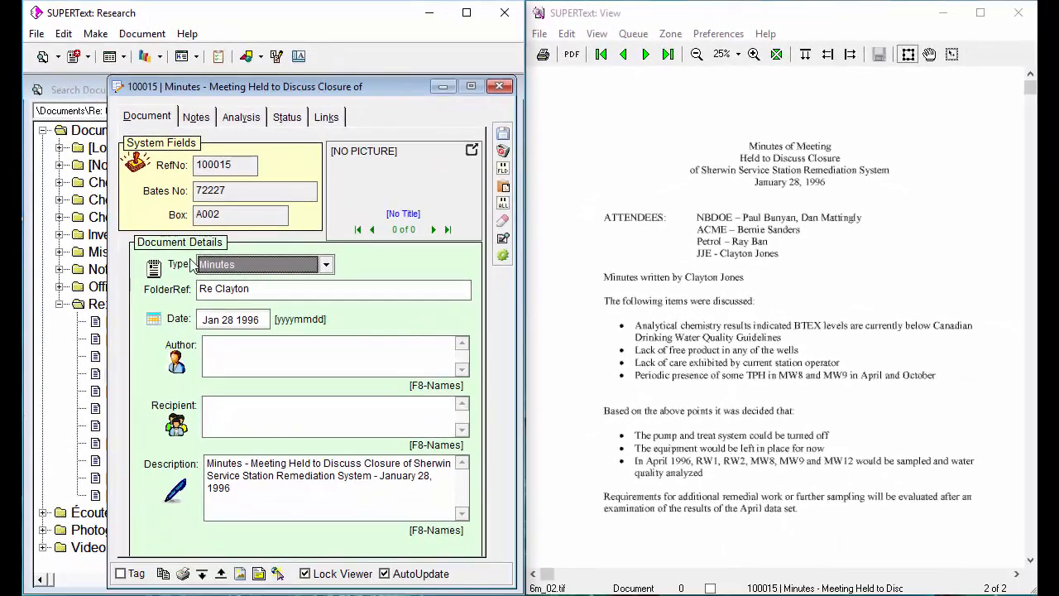
click(305, 574)
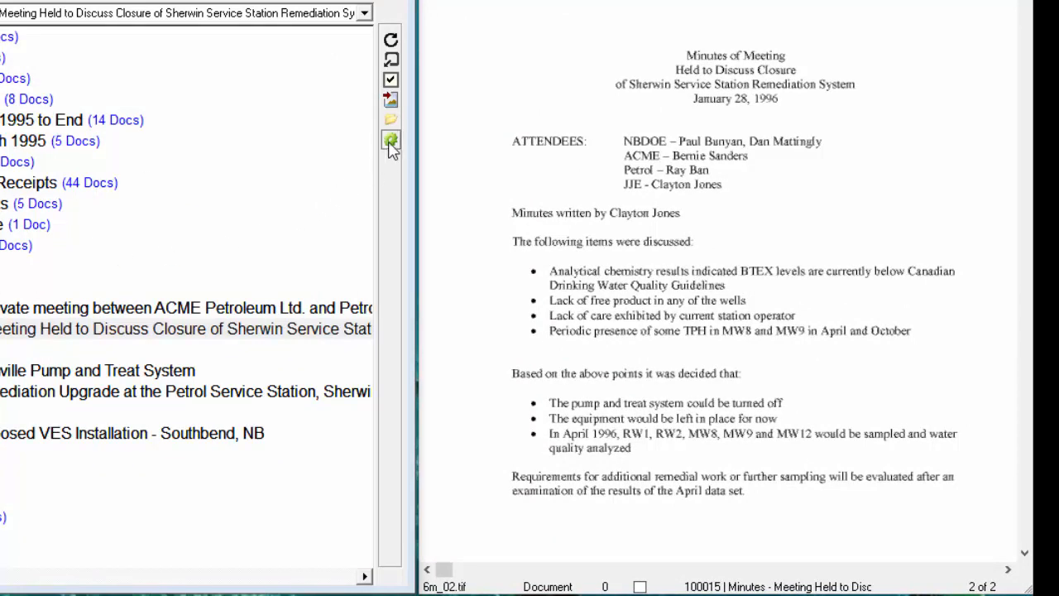
Toggle the table of contents' navigate action to Direct To Document and back to Open Form without opening the options.
click(389, 181)
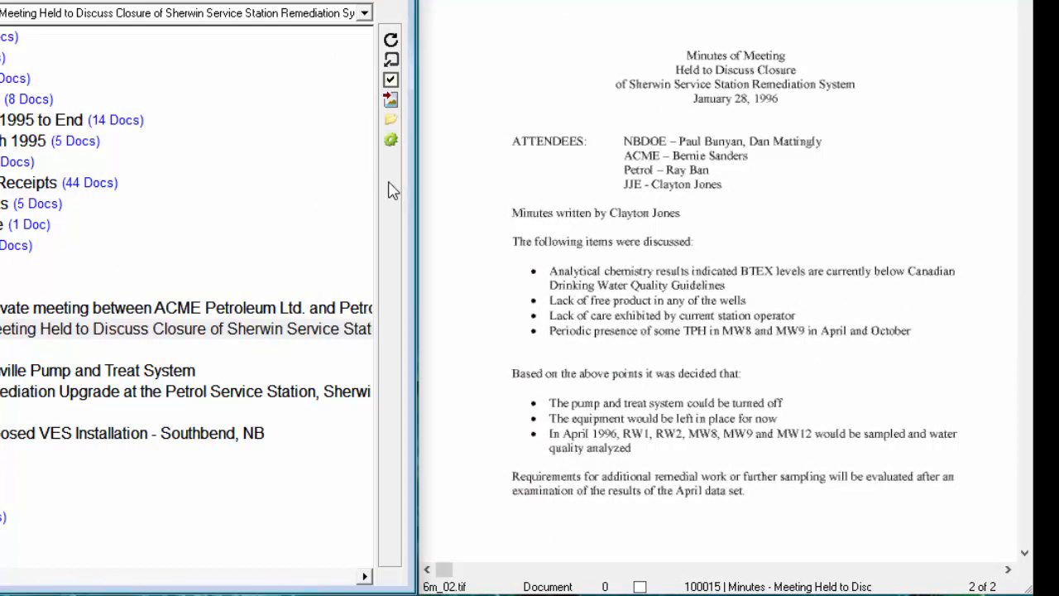
click(393, 103)
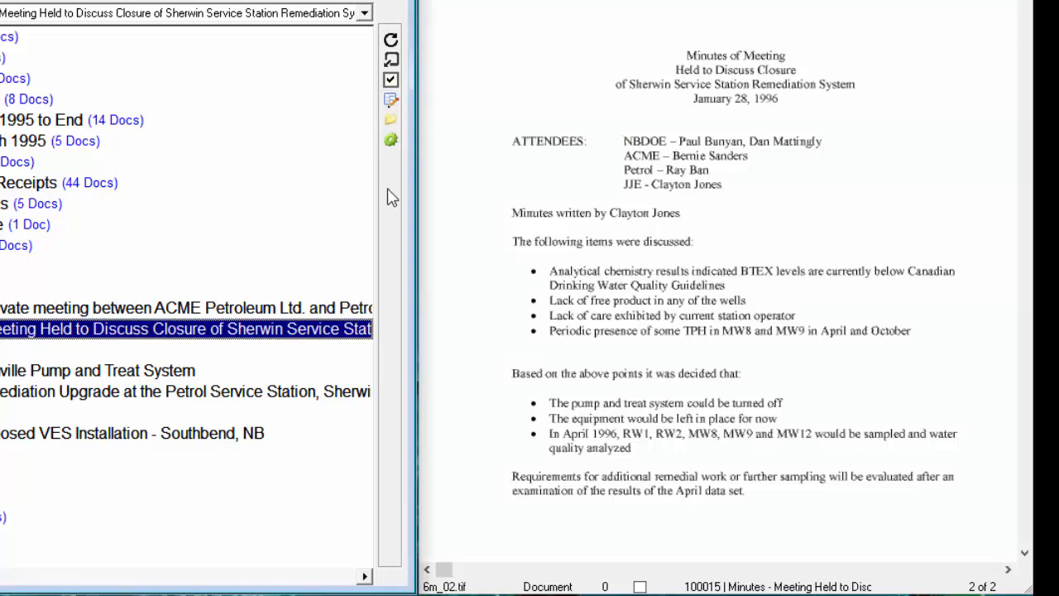
click(393, 102)
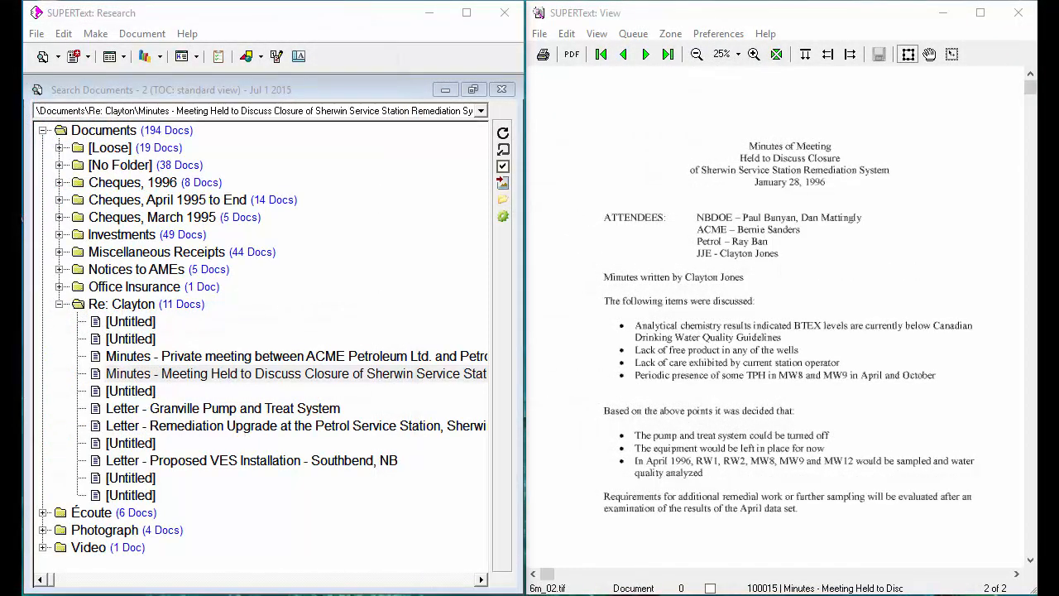
Close the table of contents, open the cheques.dbf table, and view its first record in the form before closing the form.
click(504, 96)
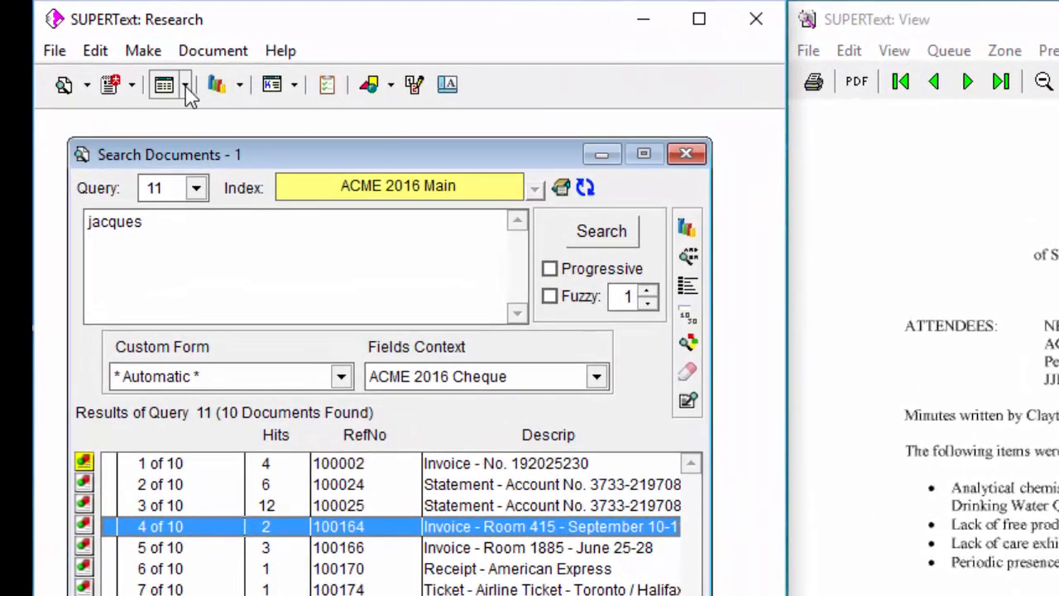
click(188, 90)
click(231, 201)
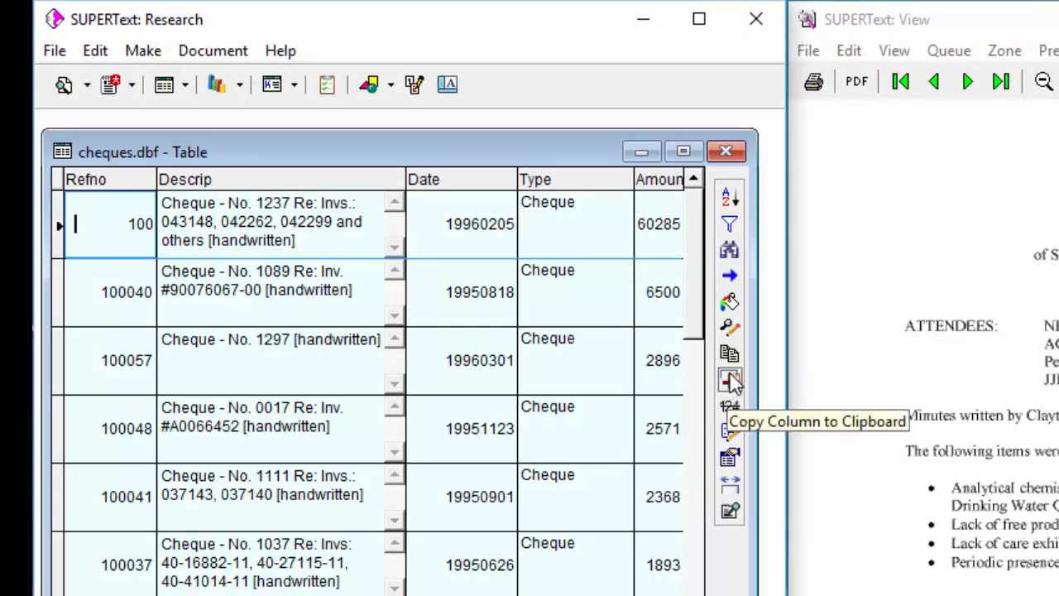
click(729, 439)
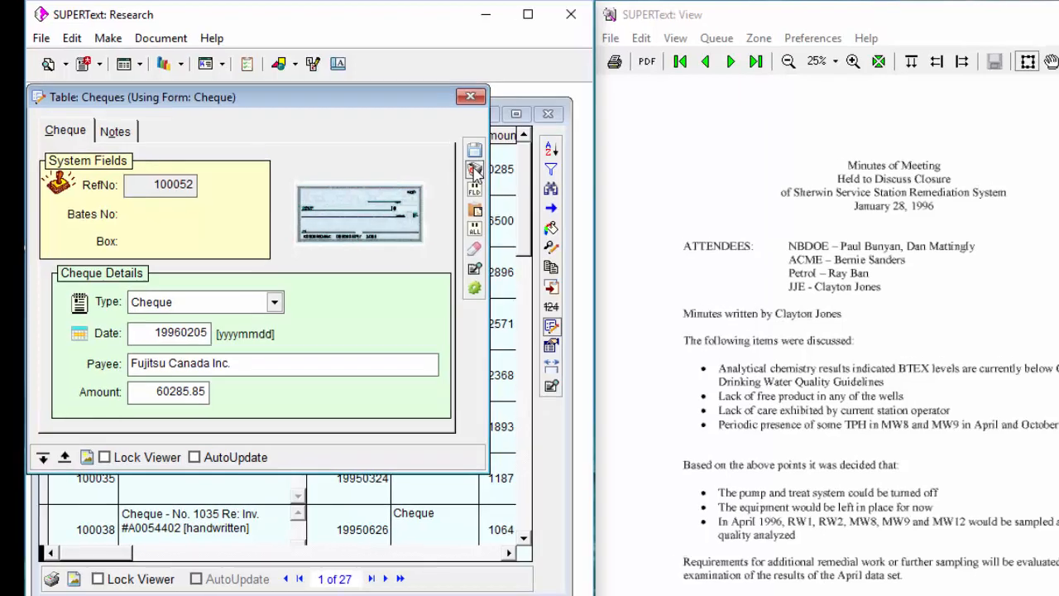
click(463, 167)
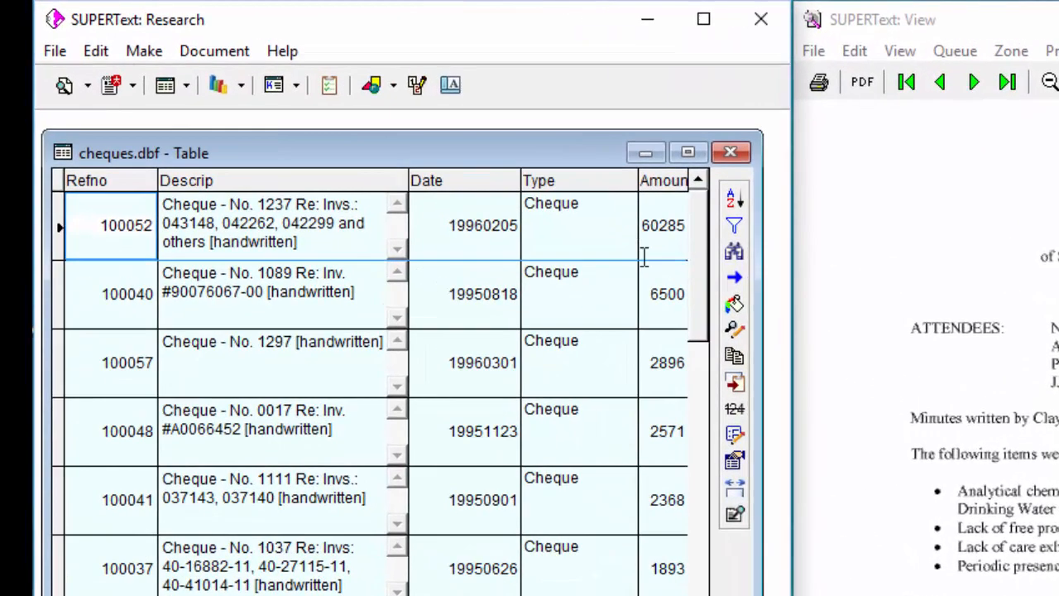
Select the Document form for the cheques table, save it as default for tables with these fields, and close the form after viewing.
ctrl+click(735, 437)
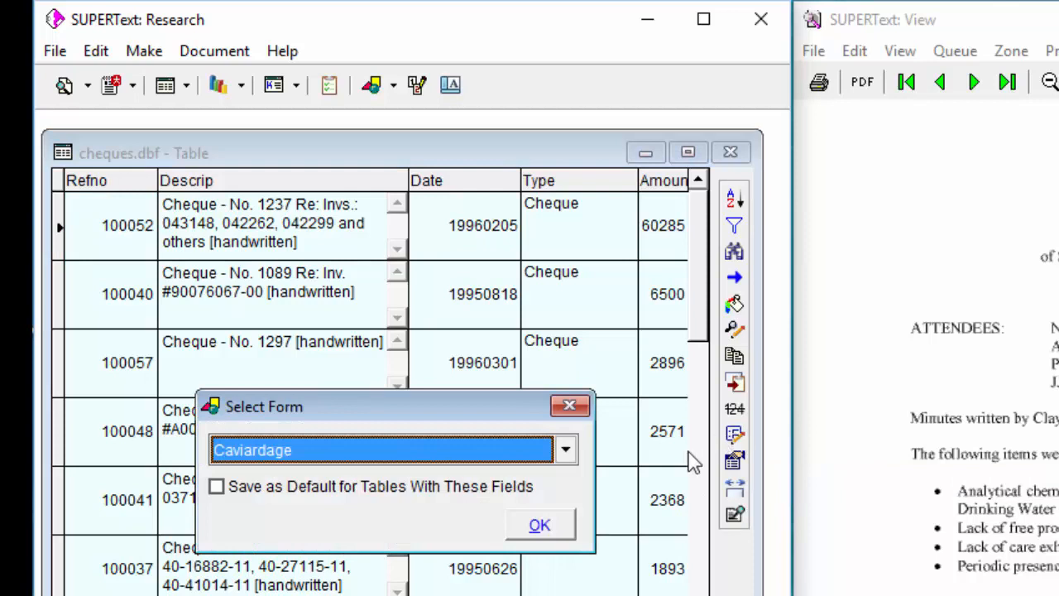
click(564, 452)
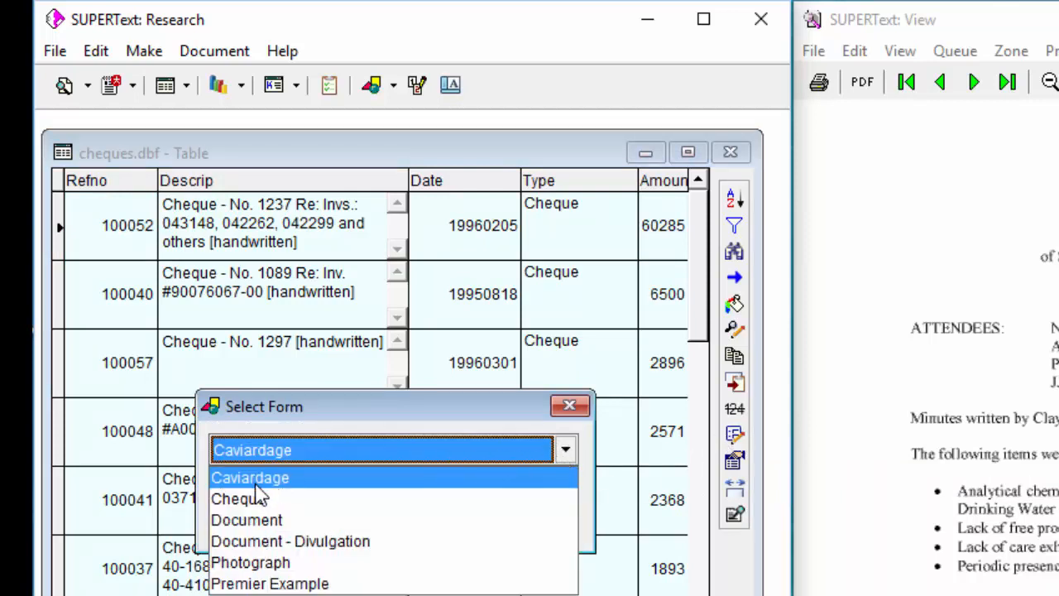
click(250, 522)
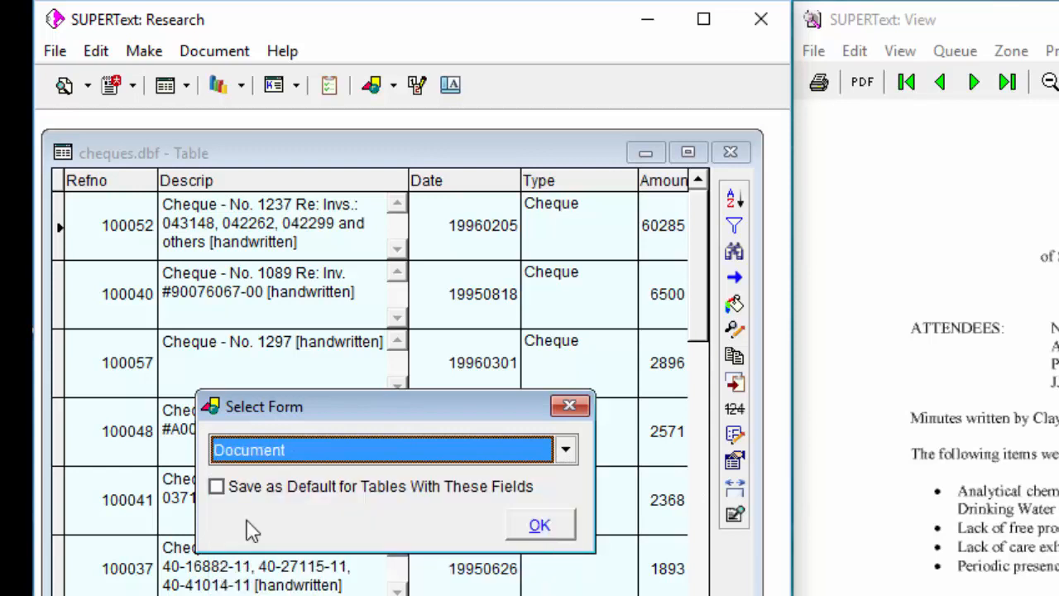
click(217, 487)
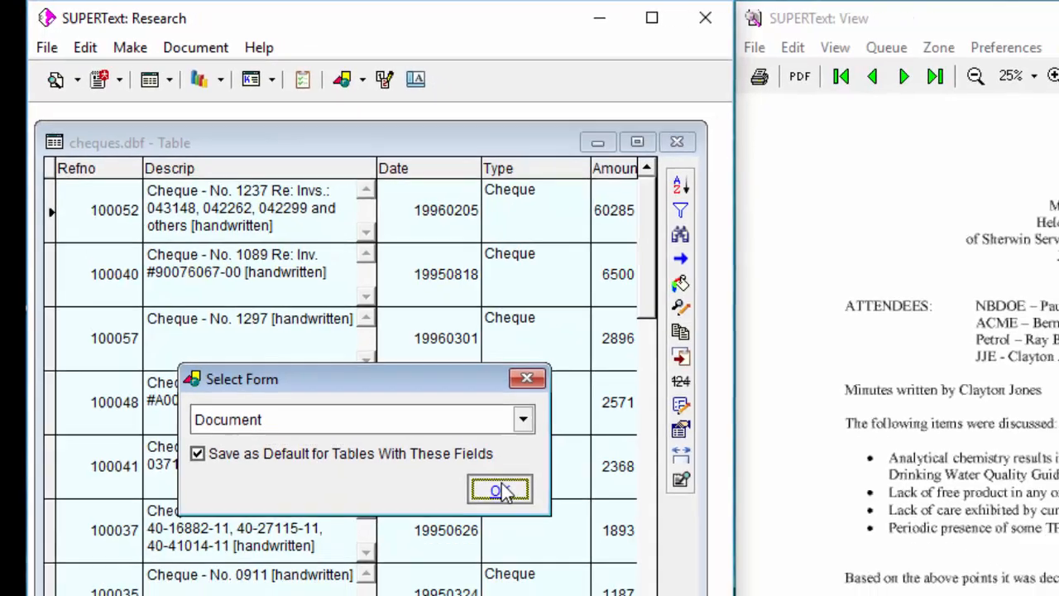
click(540, 527)
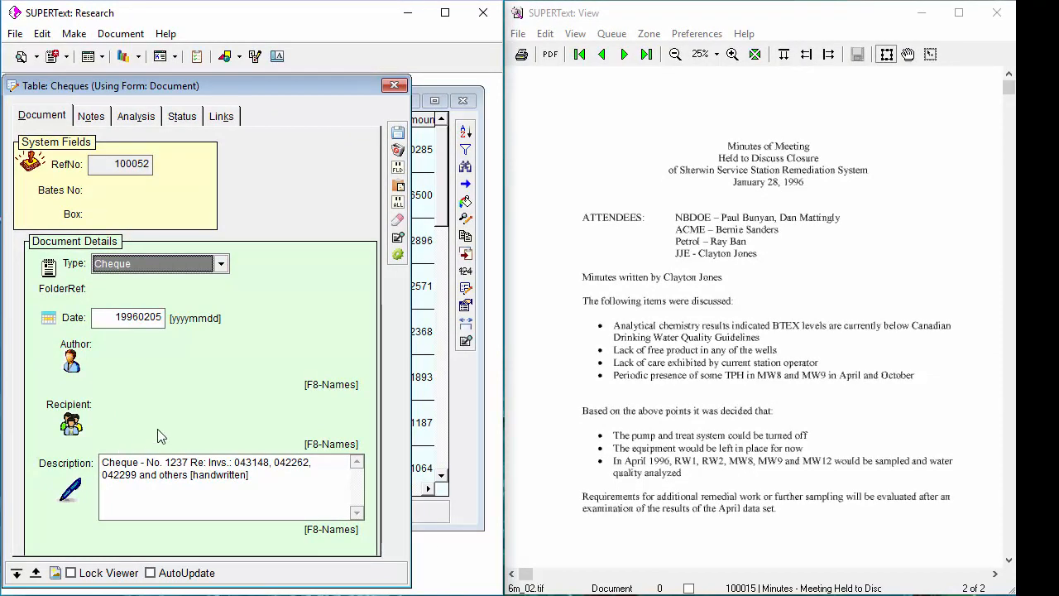
click(398, 152)
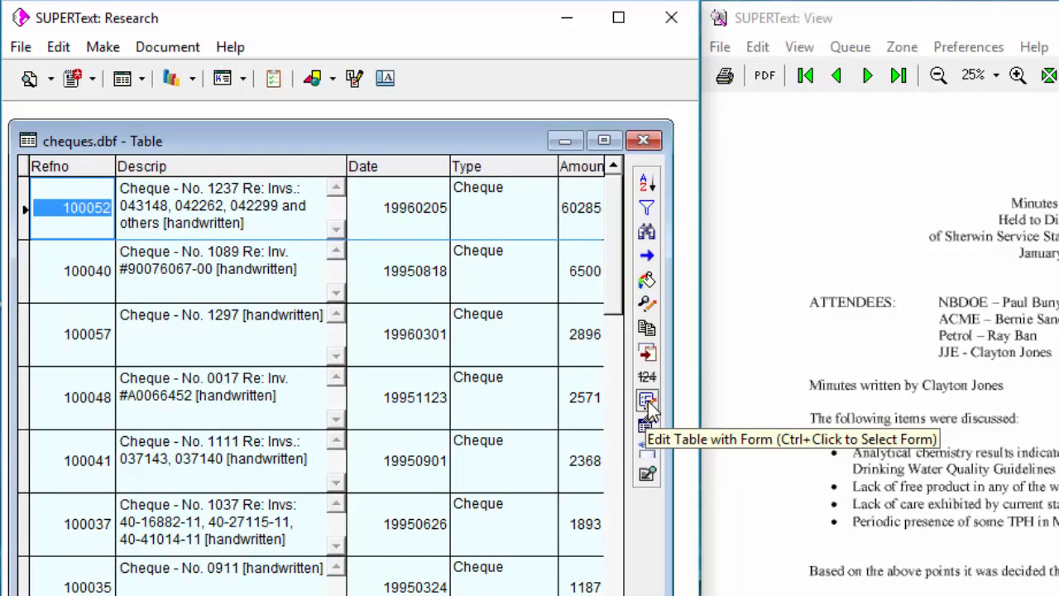
Select the Cheque form as default for tables with the cheques table's fields, view it, and close the form and table.
ctrl+click(647, 401)
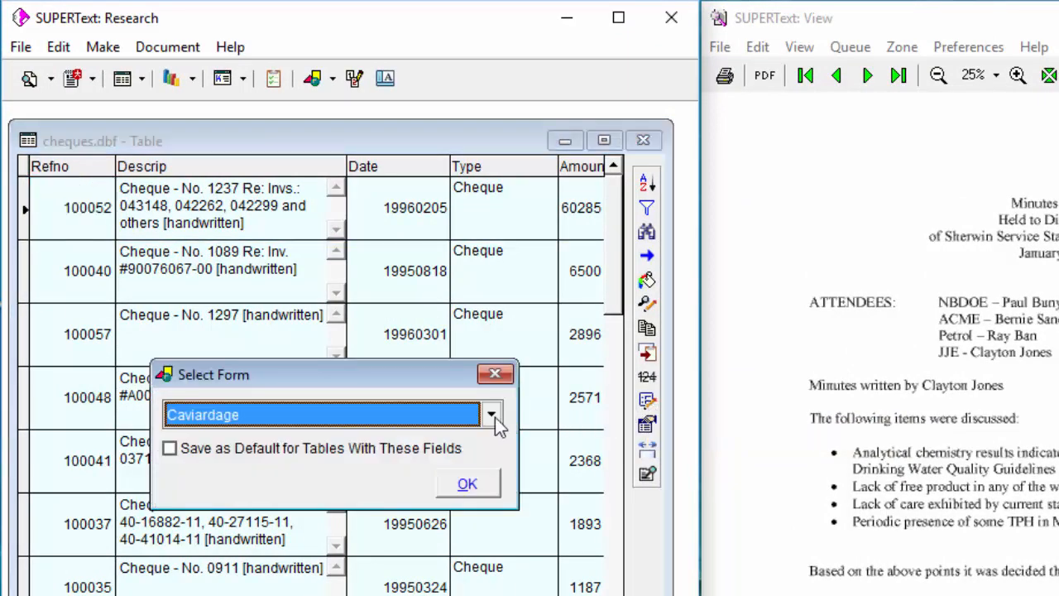
click(491, 415)
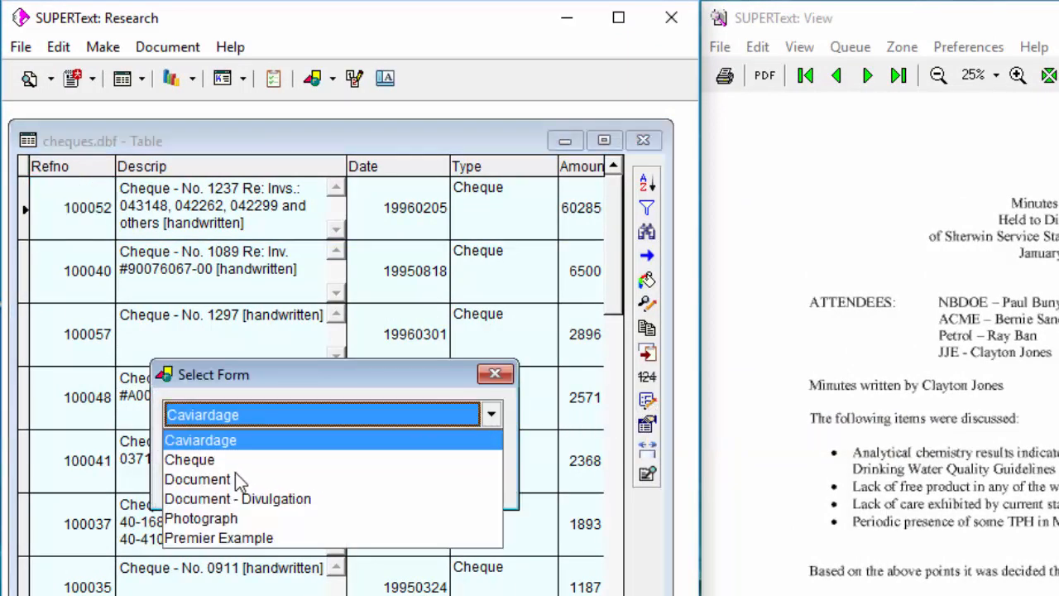
click(211, 459)
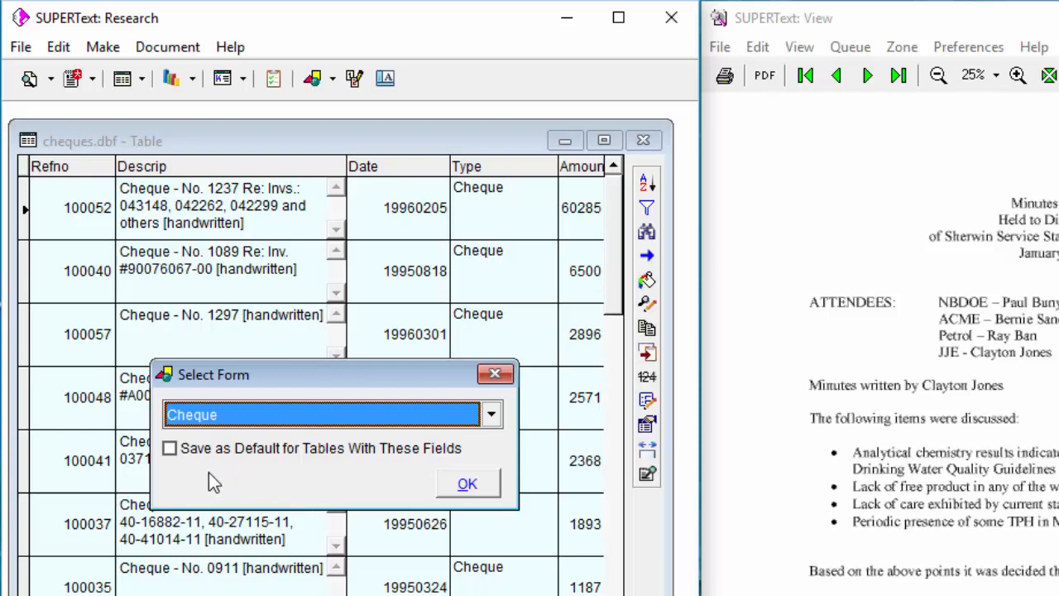
click(170, 448)
click(468, 484)
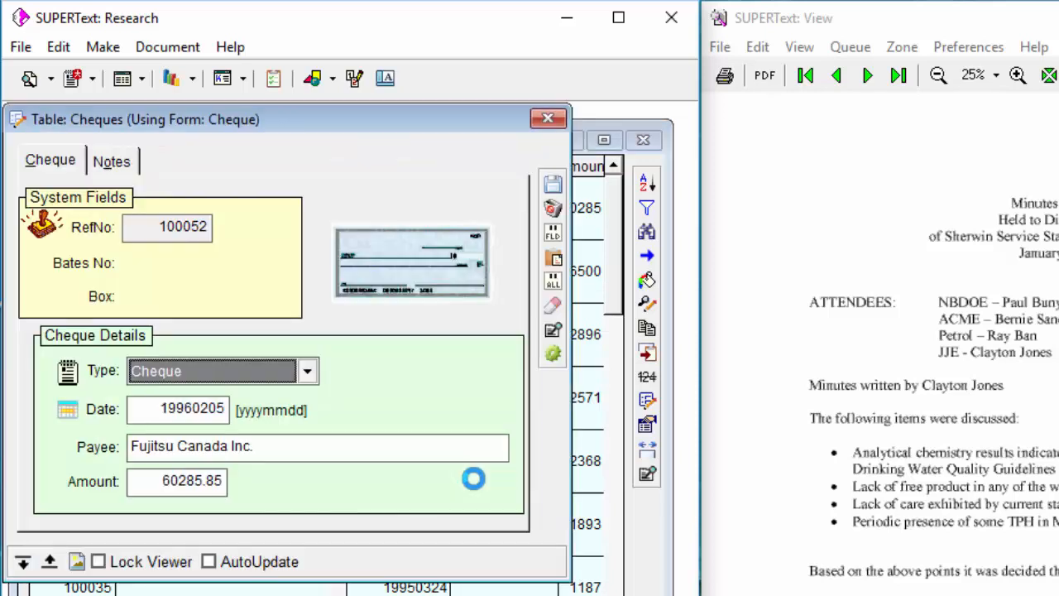
click(556, 209)
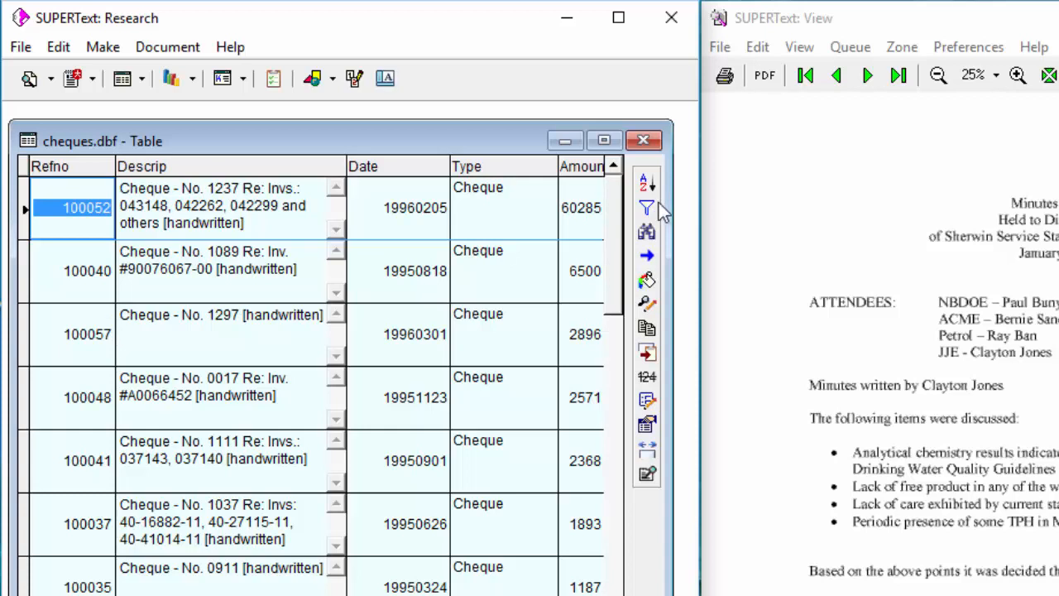
click(644, 144)
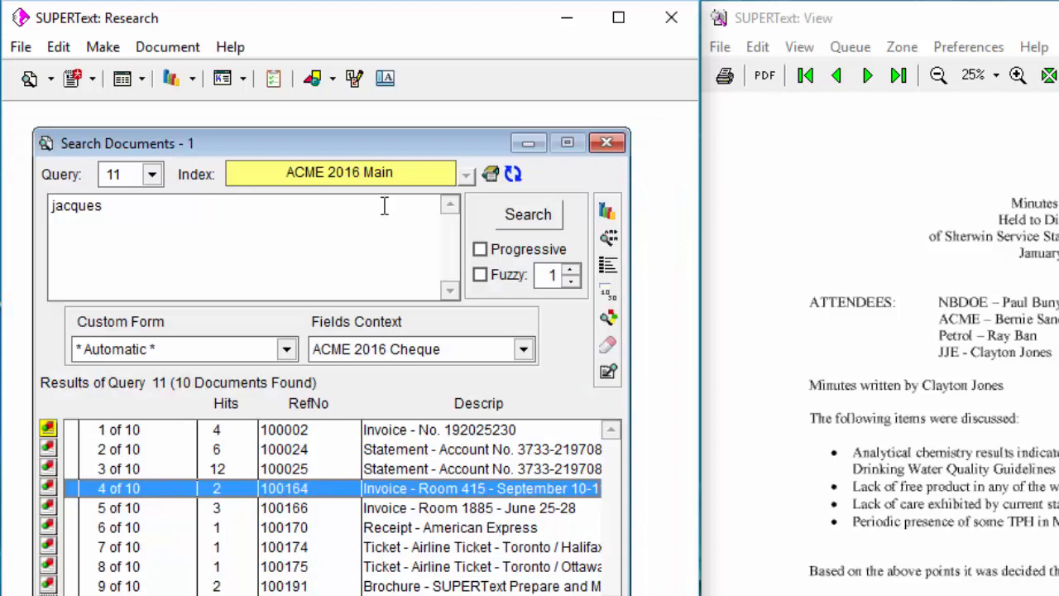
Look up the linked subject of the first invoice in the results, view its key look-up record in the form, and close everything without saving.
click(123, 431)
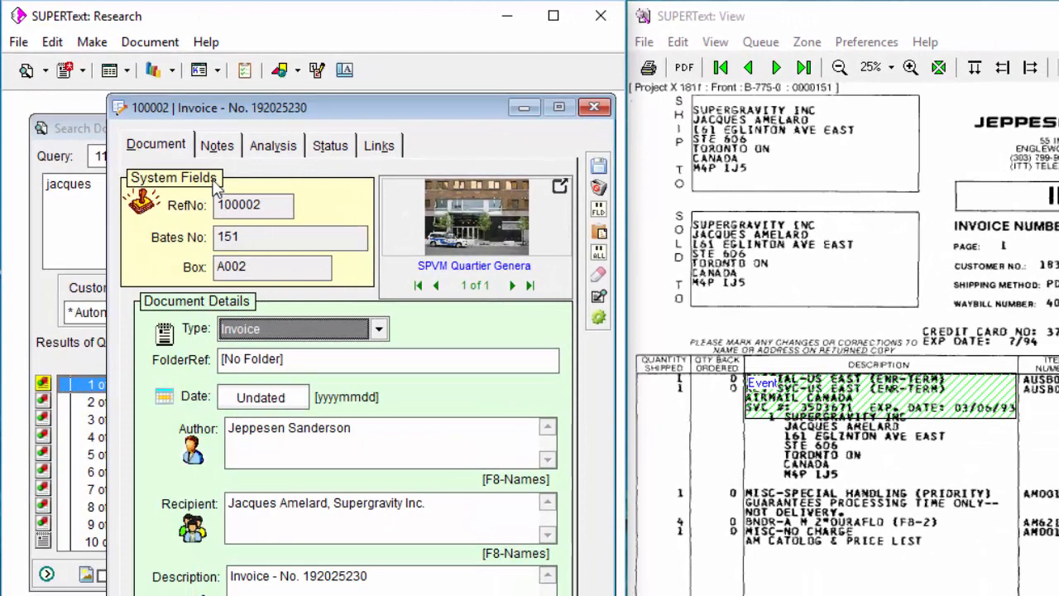
click(379, 145)
double_click(316, 197)
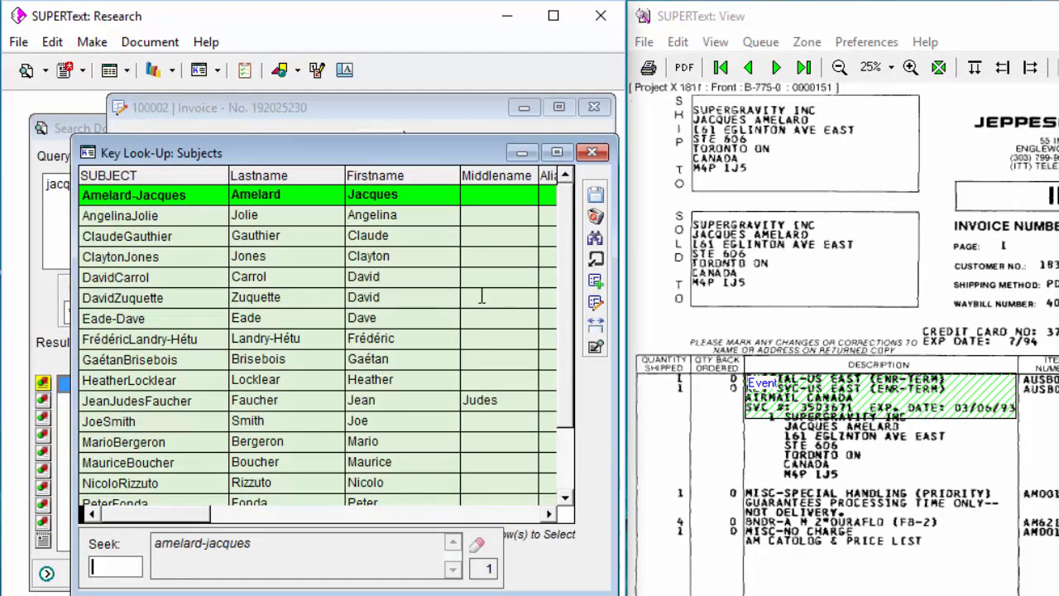
click(595, 302)
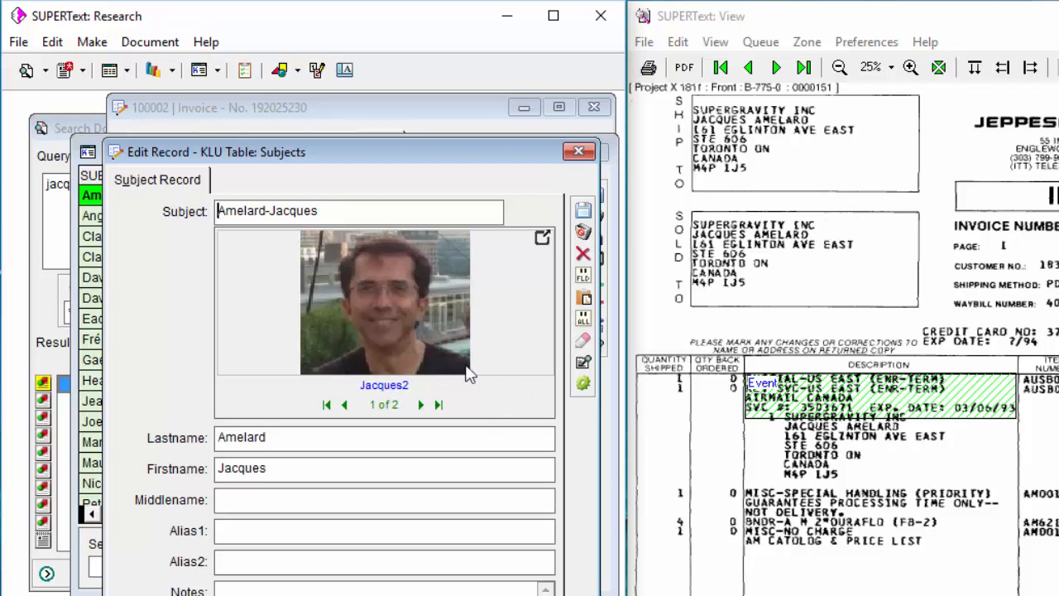
click(584, 233)
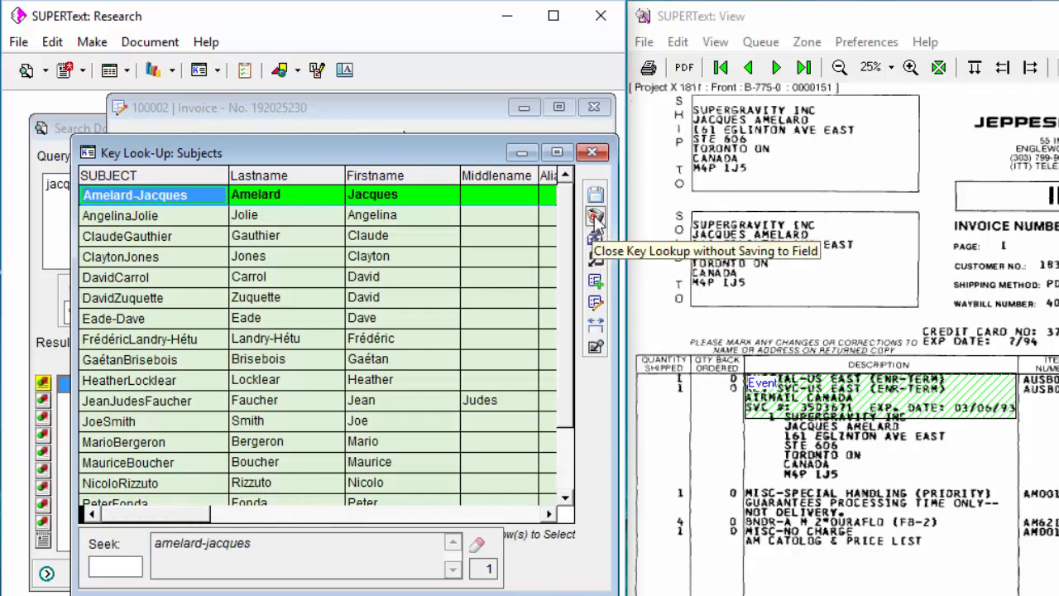
click(595, 217)
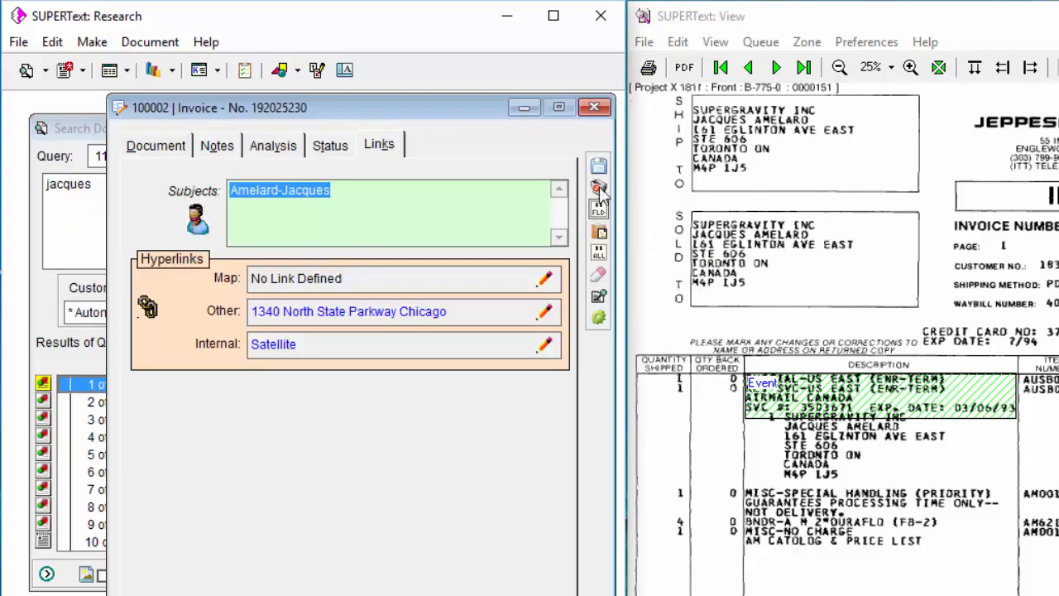
click(598, 188)
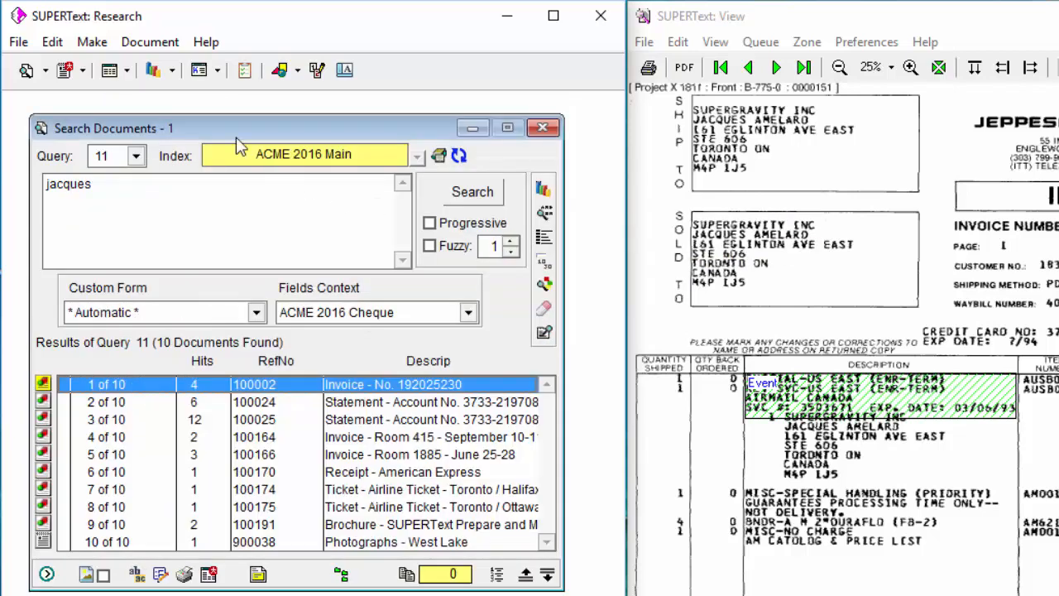
Load subjects.dbf for modifying the key lookup table, examine its fields and custom form for edits, and cancel without changes.
click(218, 71)
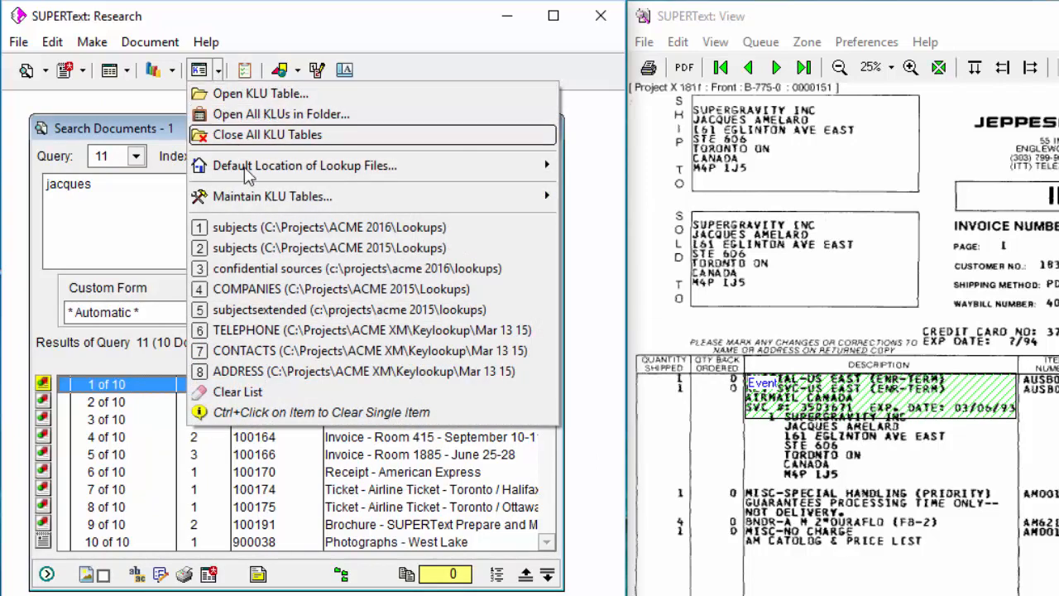
mouse_move(440, 195)
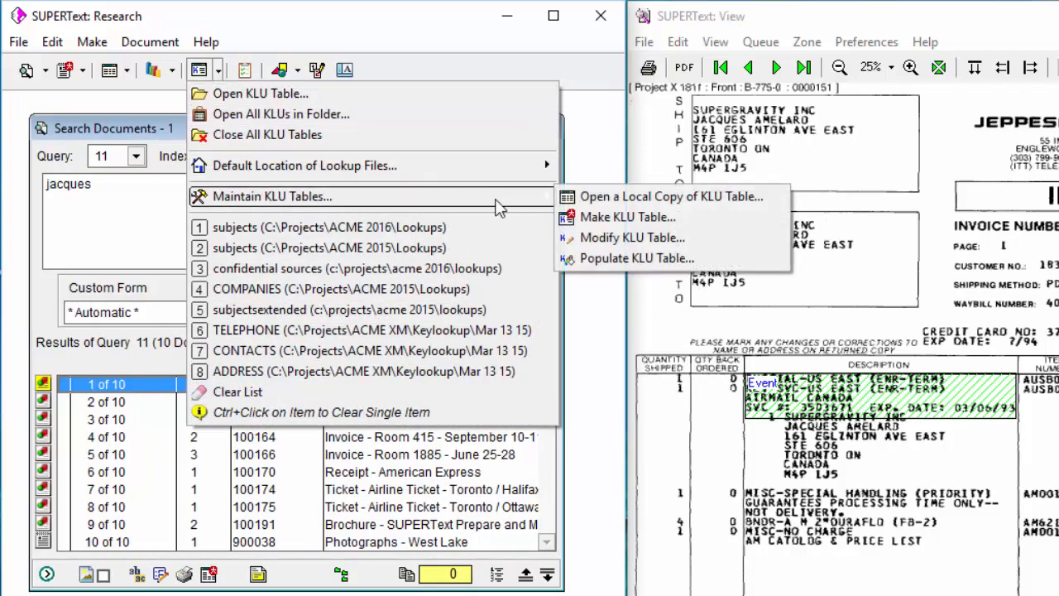
click(629, 238)
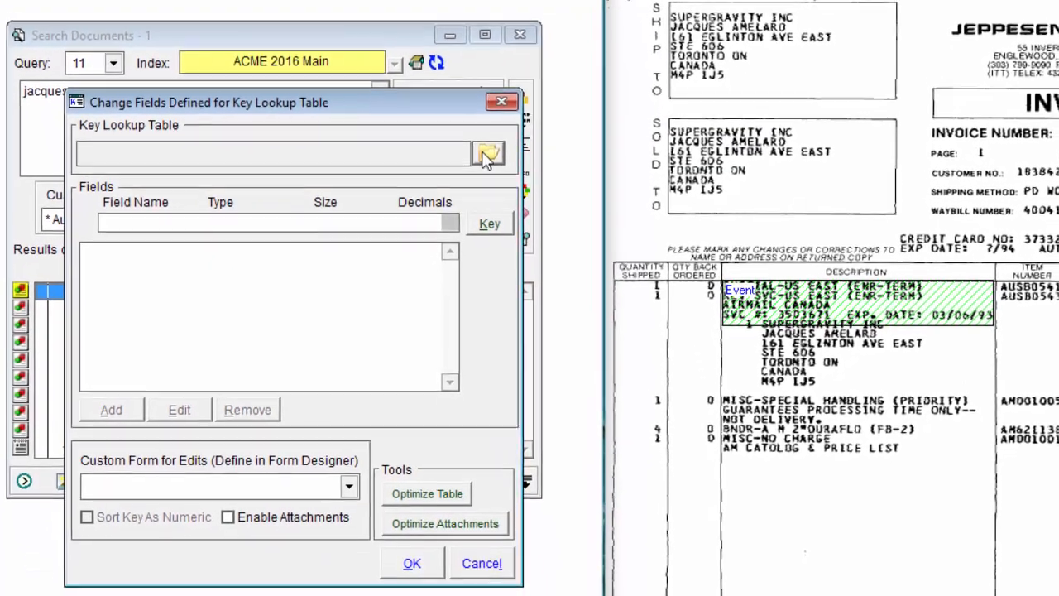
click(488, 155)
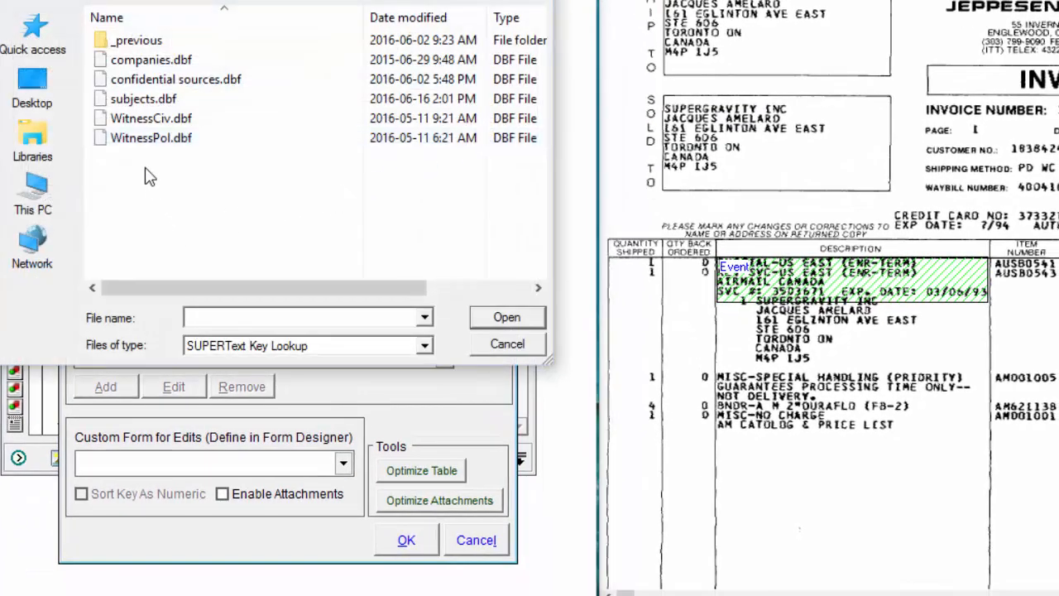
click(134, 100)
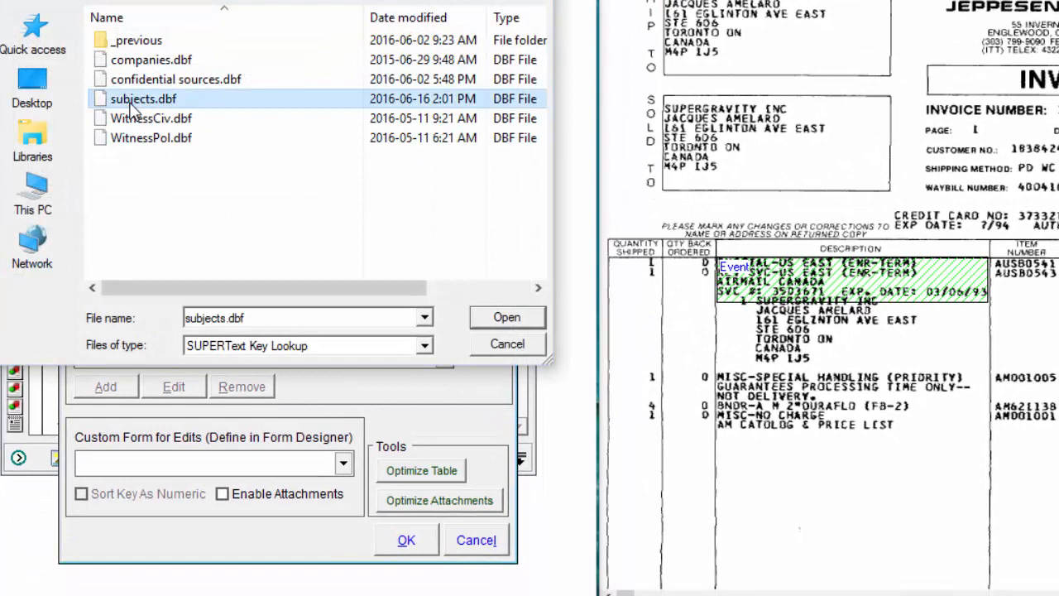
click(504, 319)
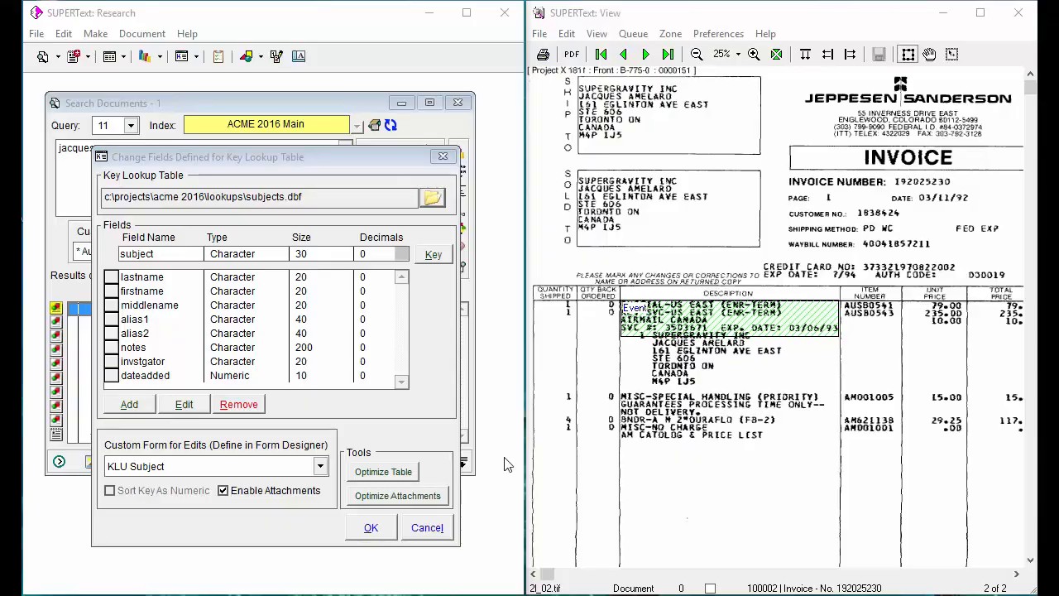
click(423, 527)
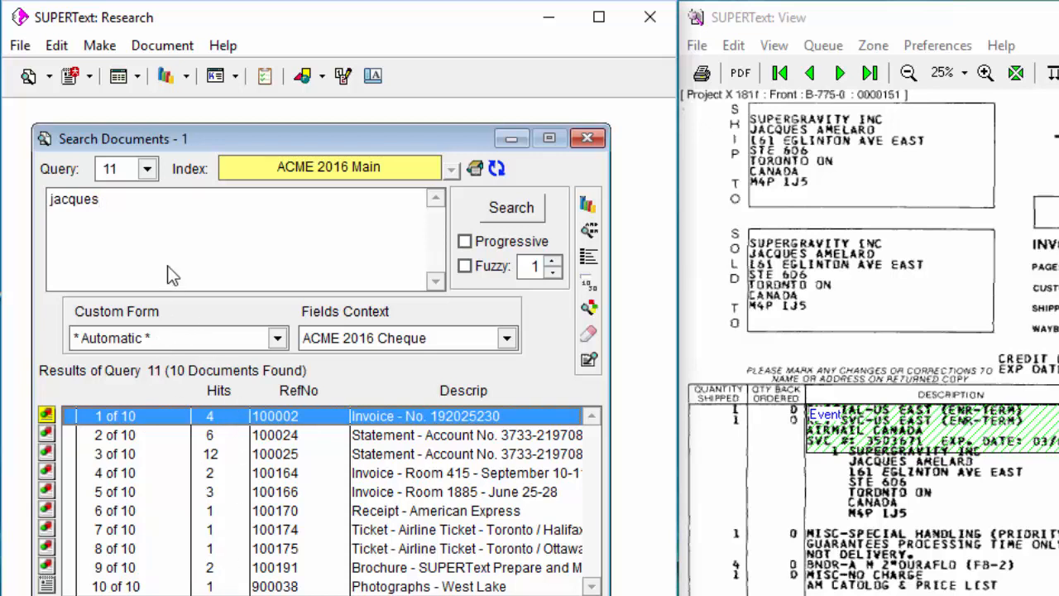
Extend the document query with "or type( cheque )", run the search, and view the form for the first invoice.
text(or type( cheque ))
key(Return)
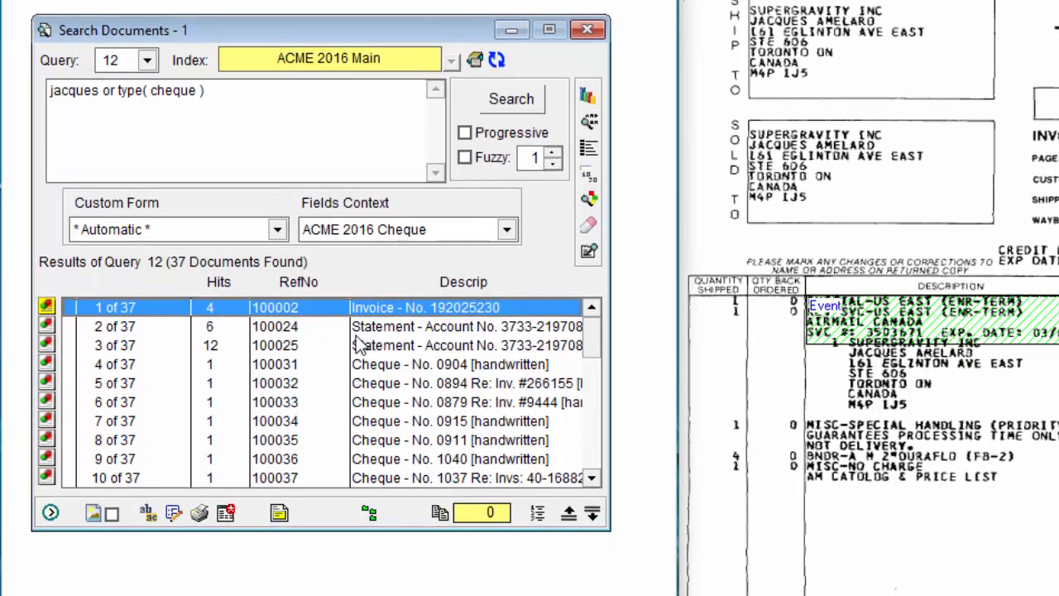
click(173, 516)
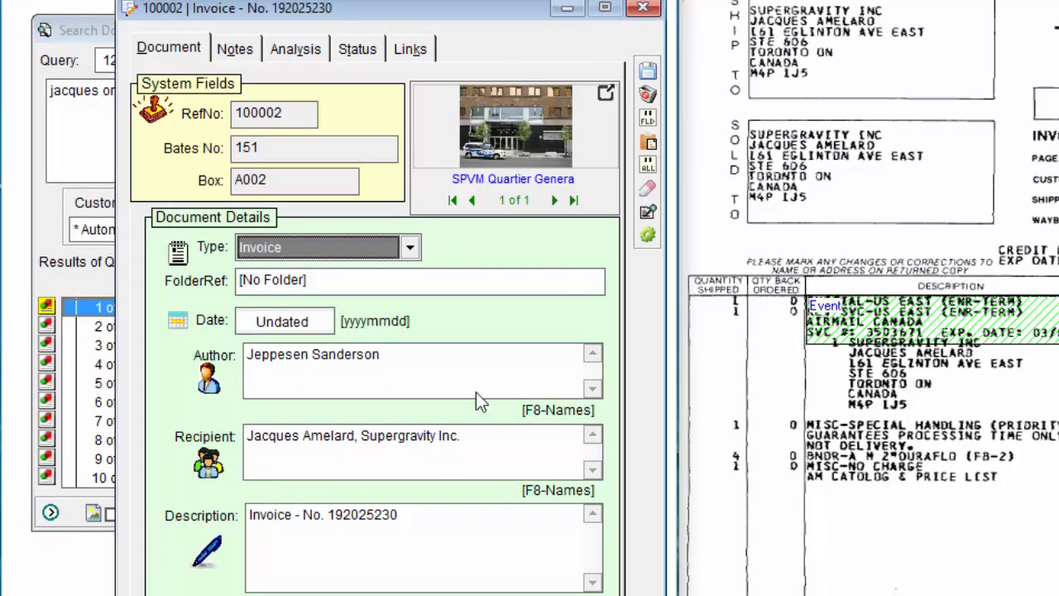
click(648, 93)
key(Return)
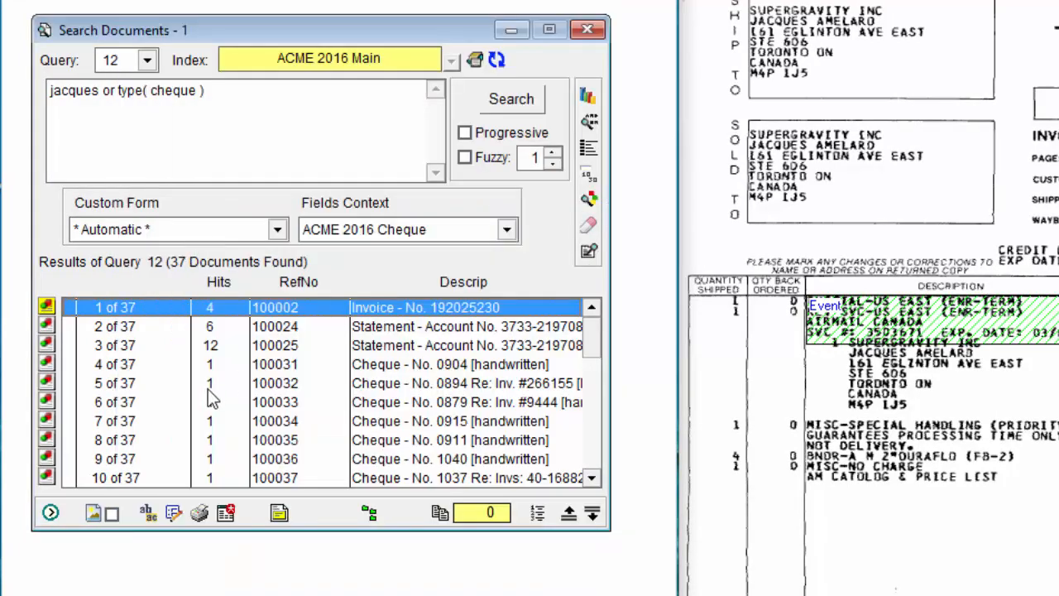
View the form for the fifth search result, the cheque with RefNo 100032, and close it.
click(273, 384)
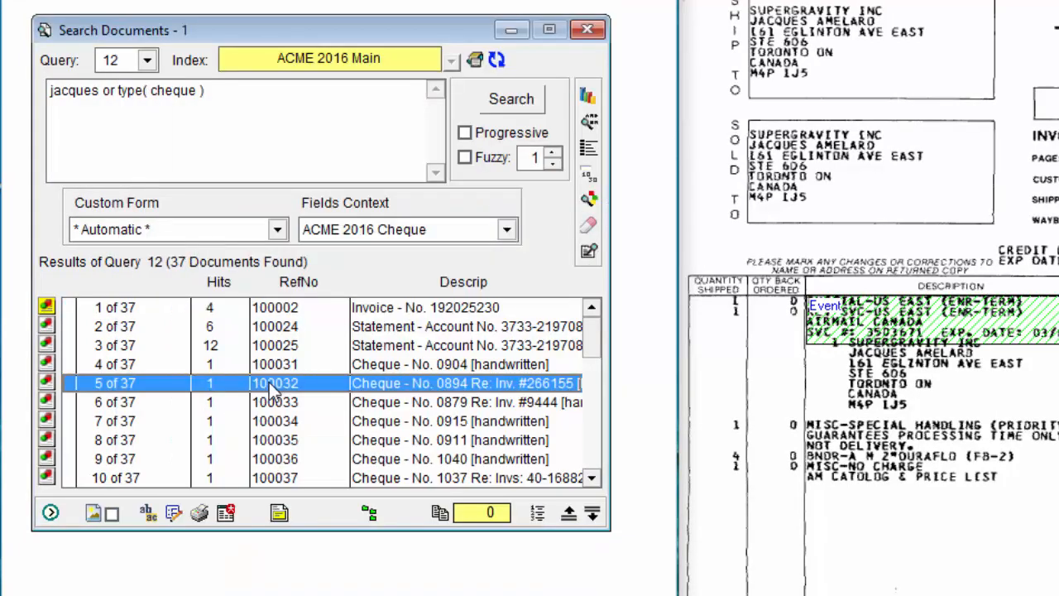
click(174, 513)
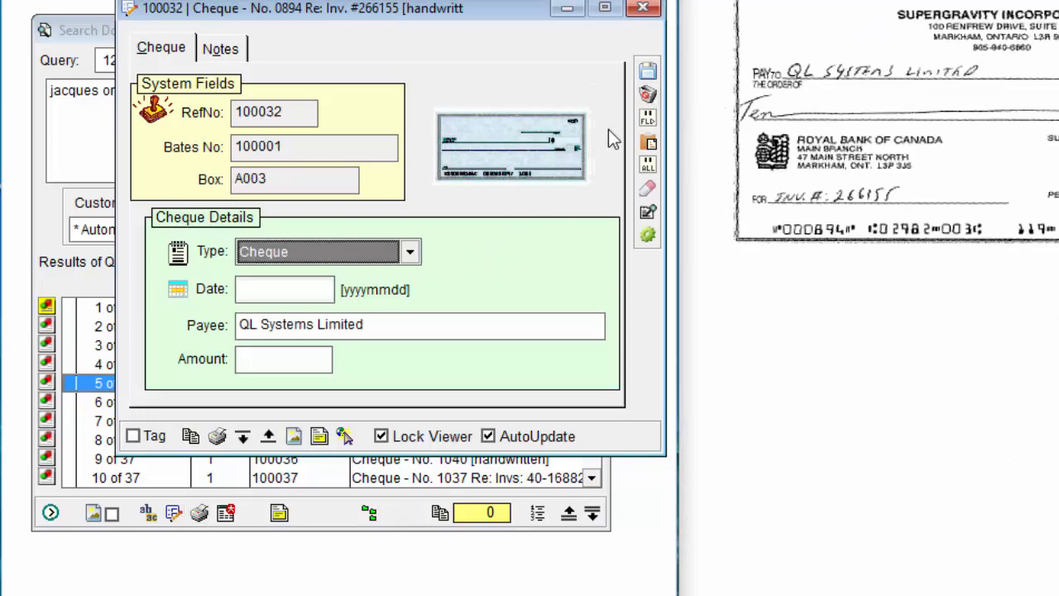
click(646, 96)
click(527, 291)
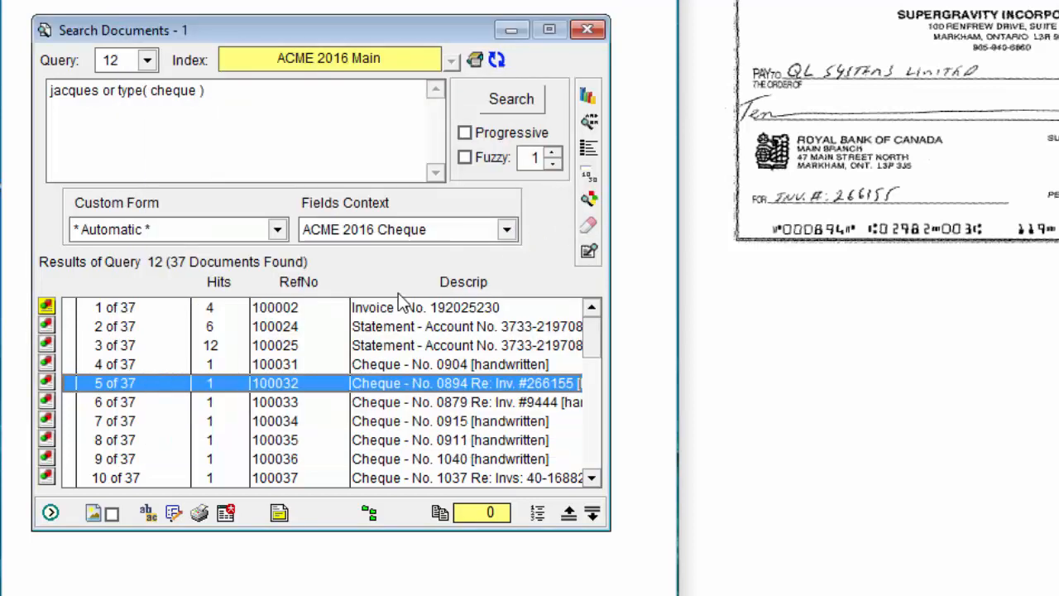
View the form for the second search result, advance two records to the cheque with RefNo 100031, and close the form without saving.
click(333, 348)
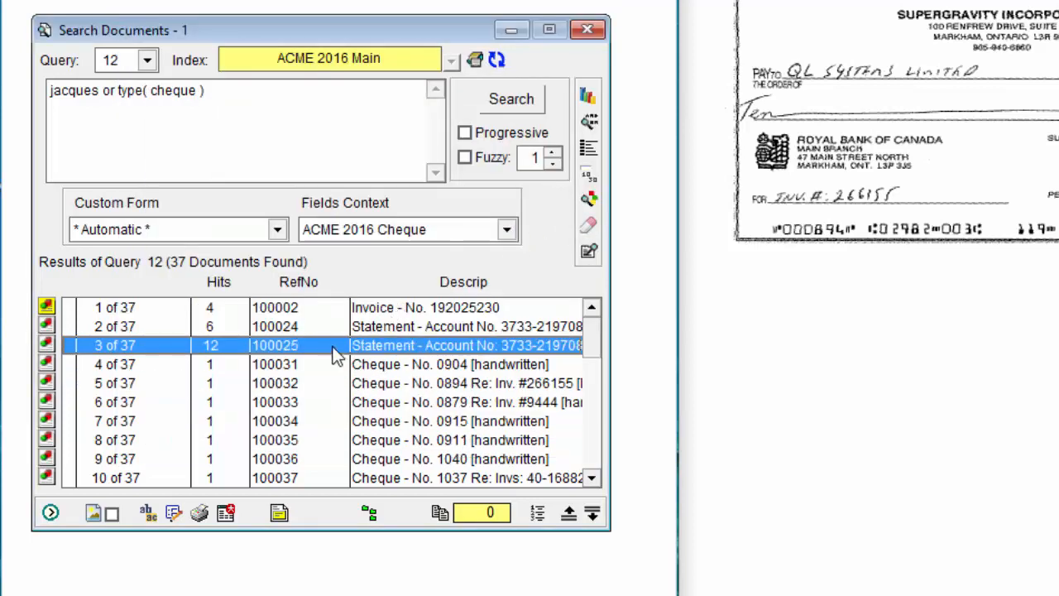
click(322, 326)
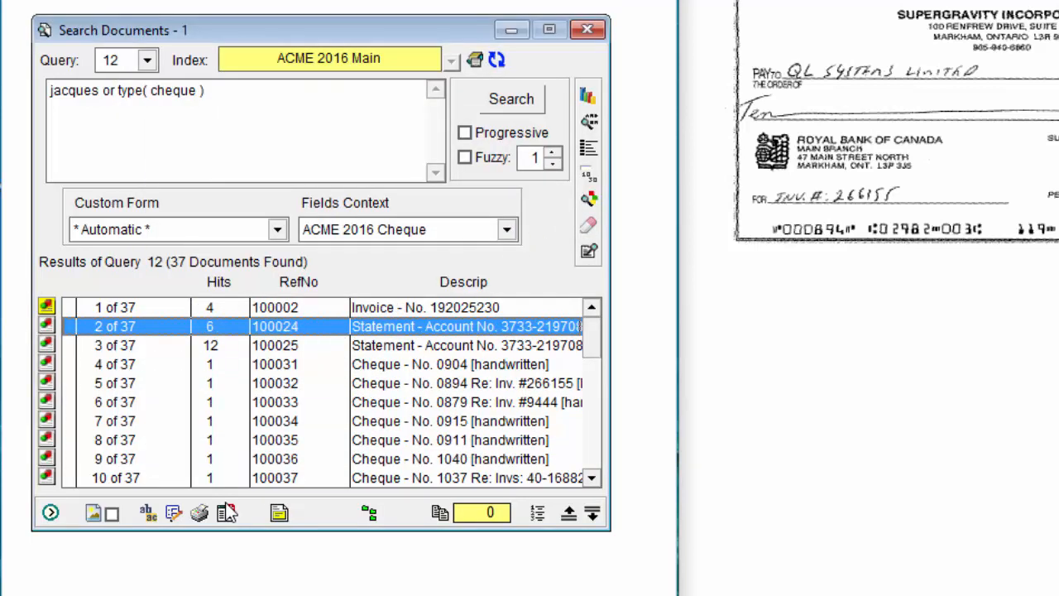
click(174, 514)
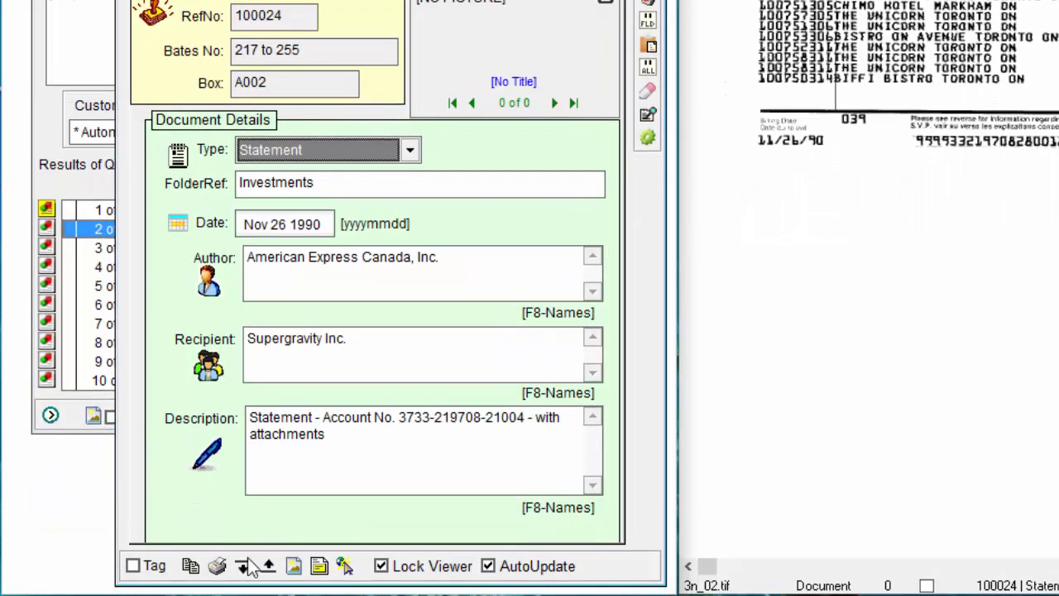
click(245, 567)
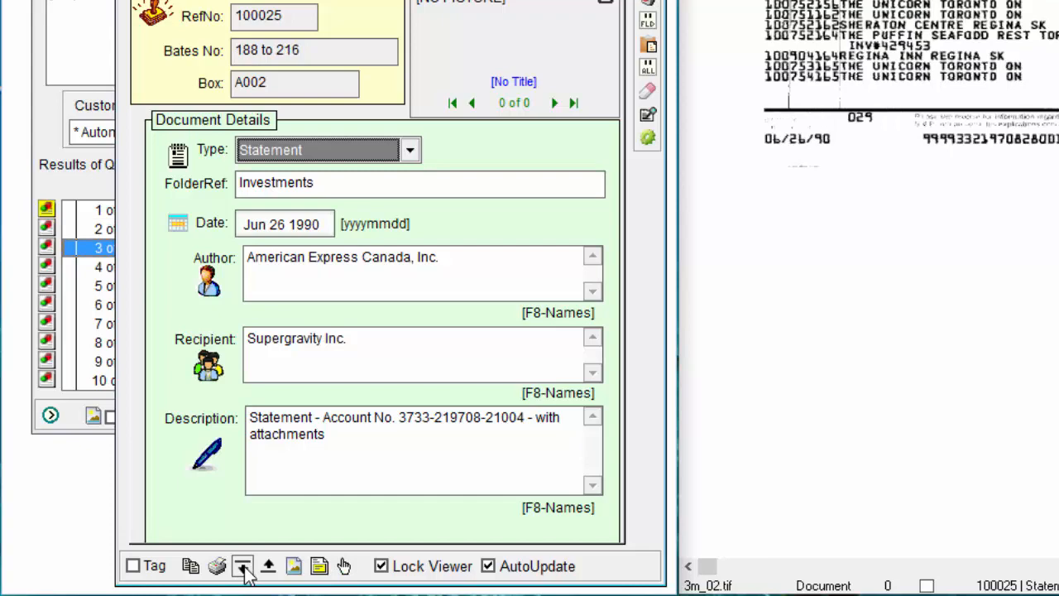
click(245, 568)
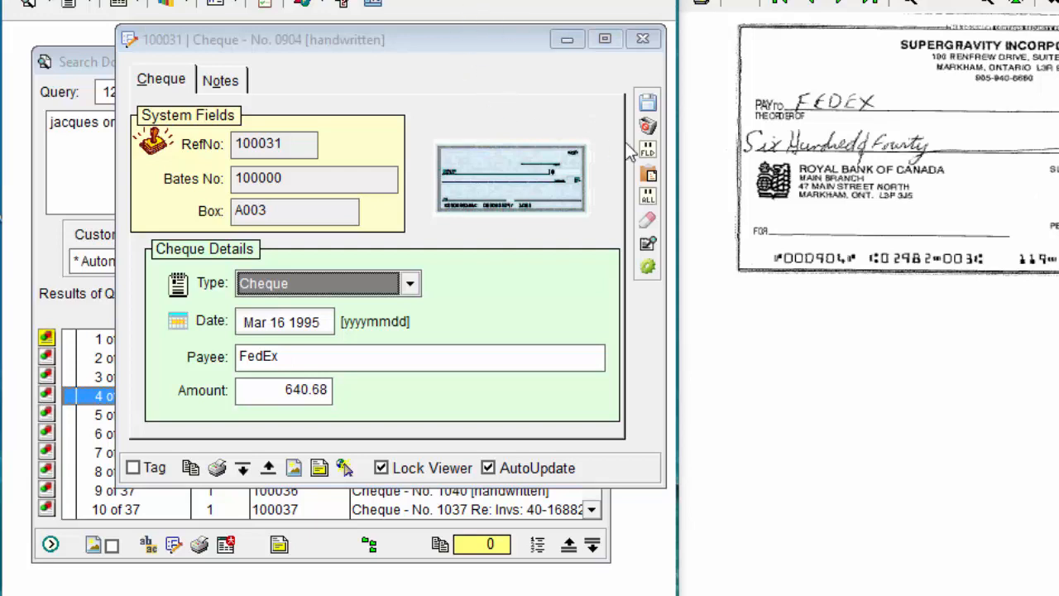
click(648, 131)
key(Return)
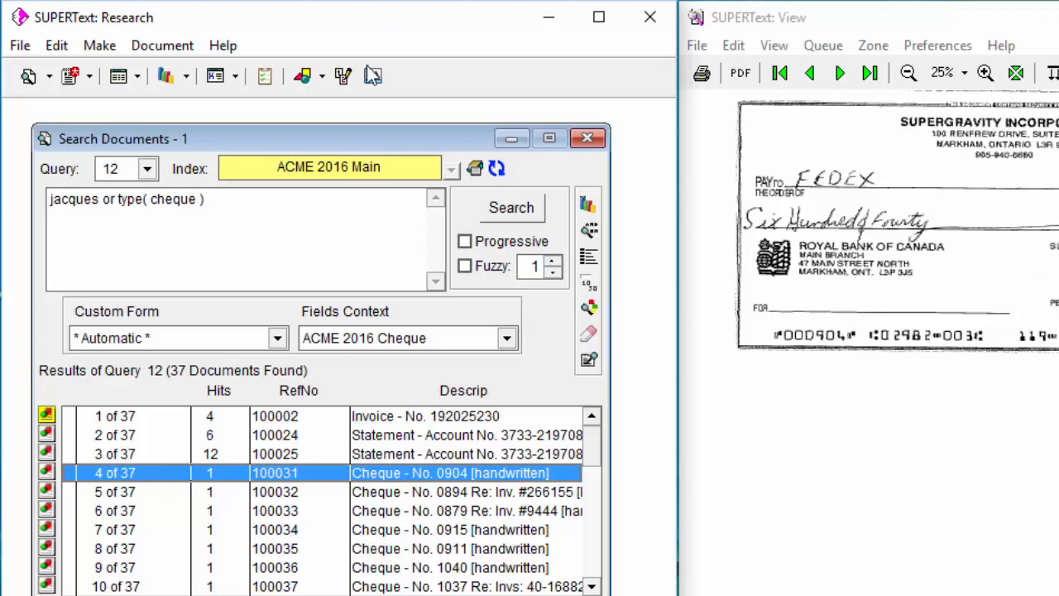
Examine the templates' associated forms and the form matching rule for scanned records, and open the program settings.
click(344, 81)
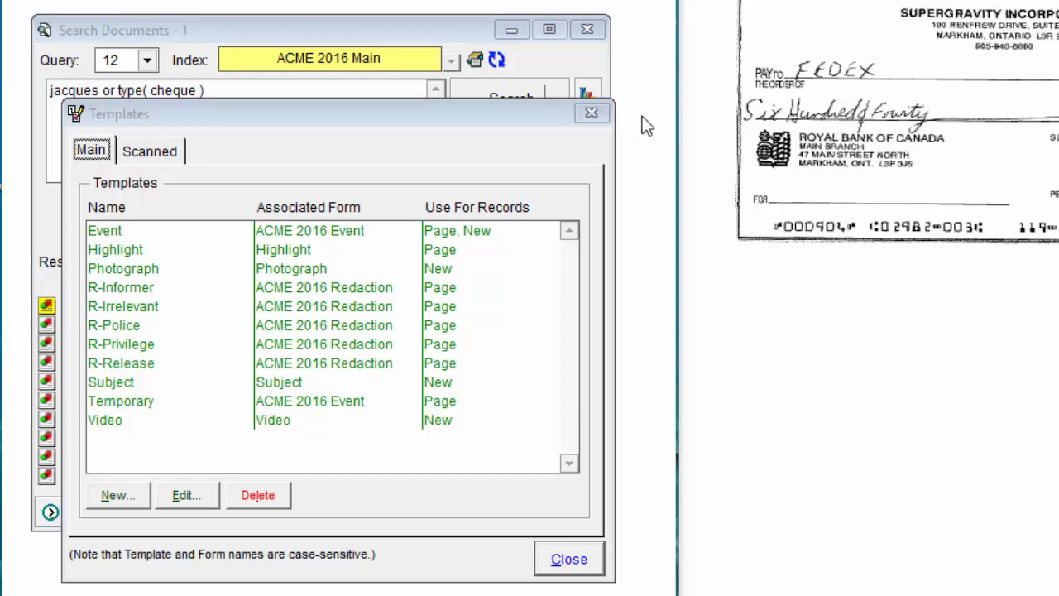
click(163, 154)
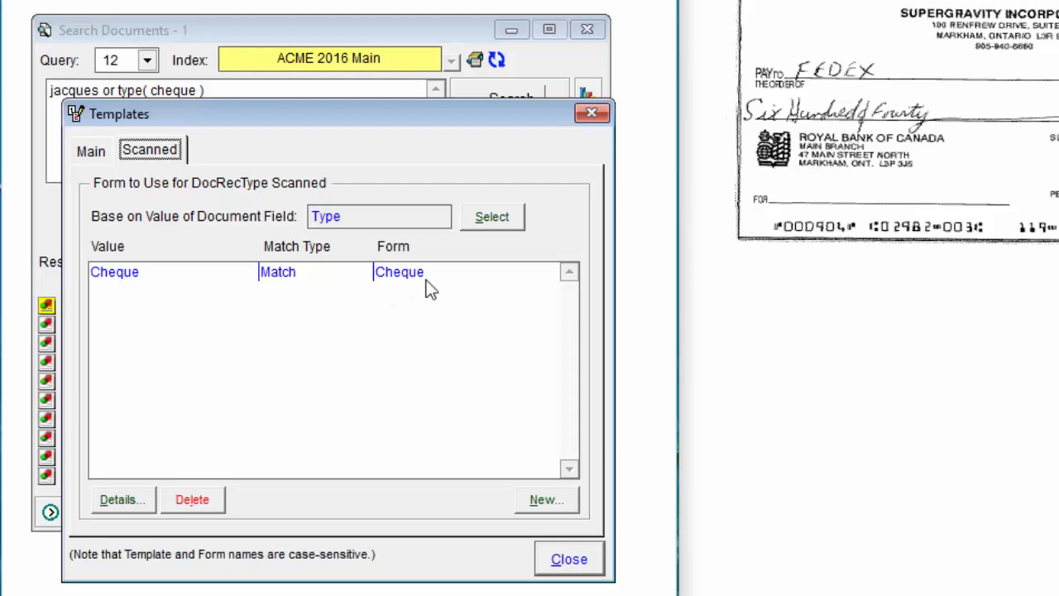
click(92, 154)
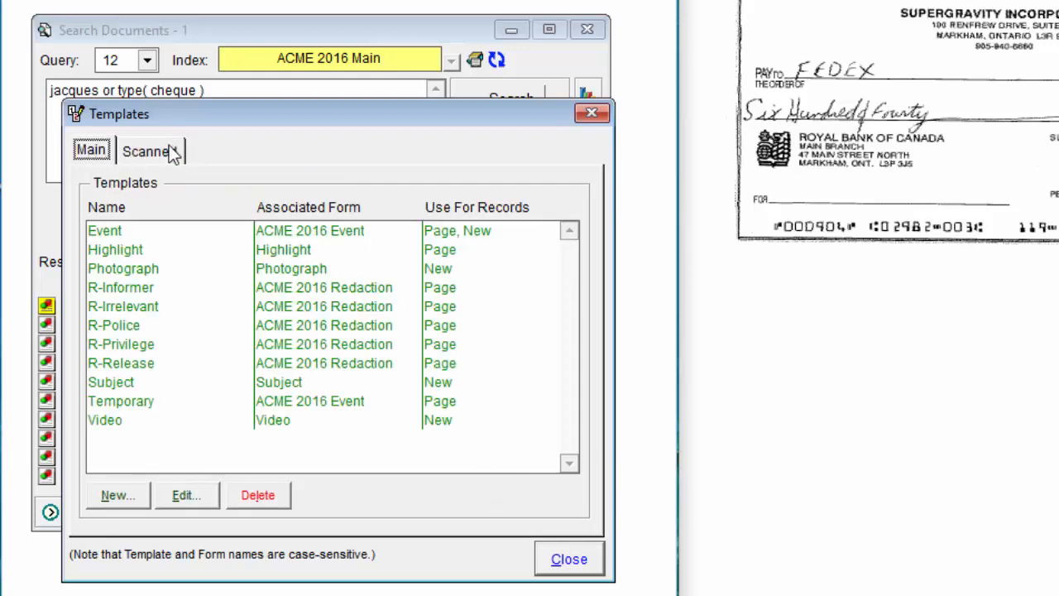
click(589, 561)
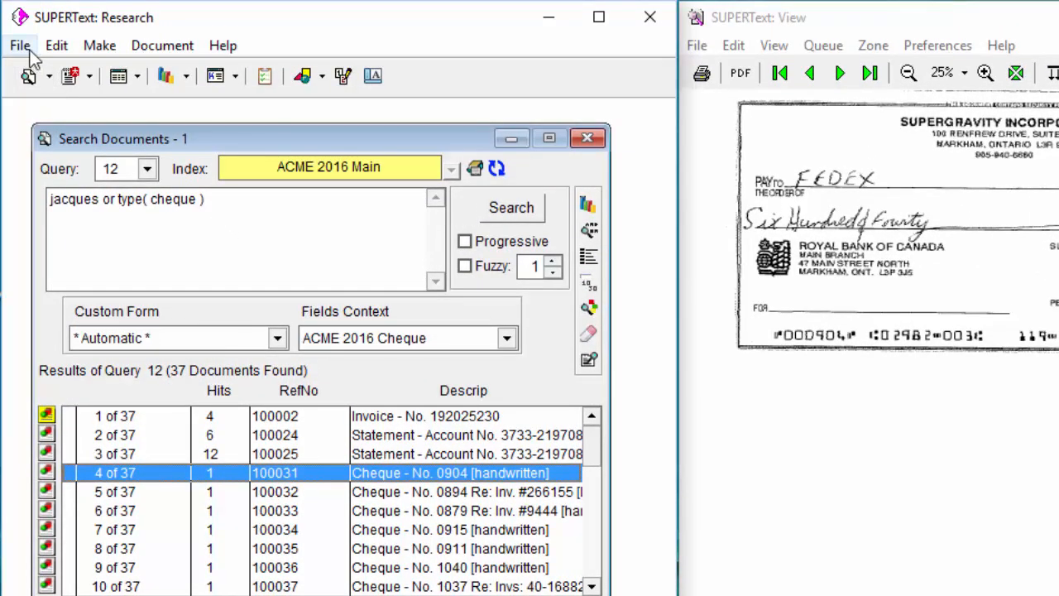
click(27, 50)
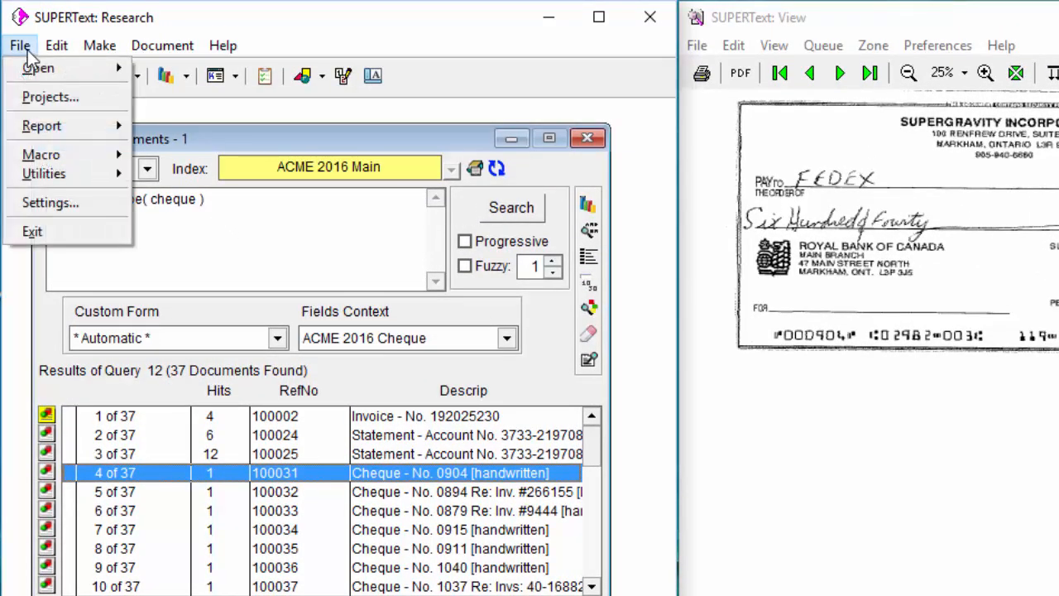
click(56, 203)
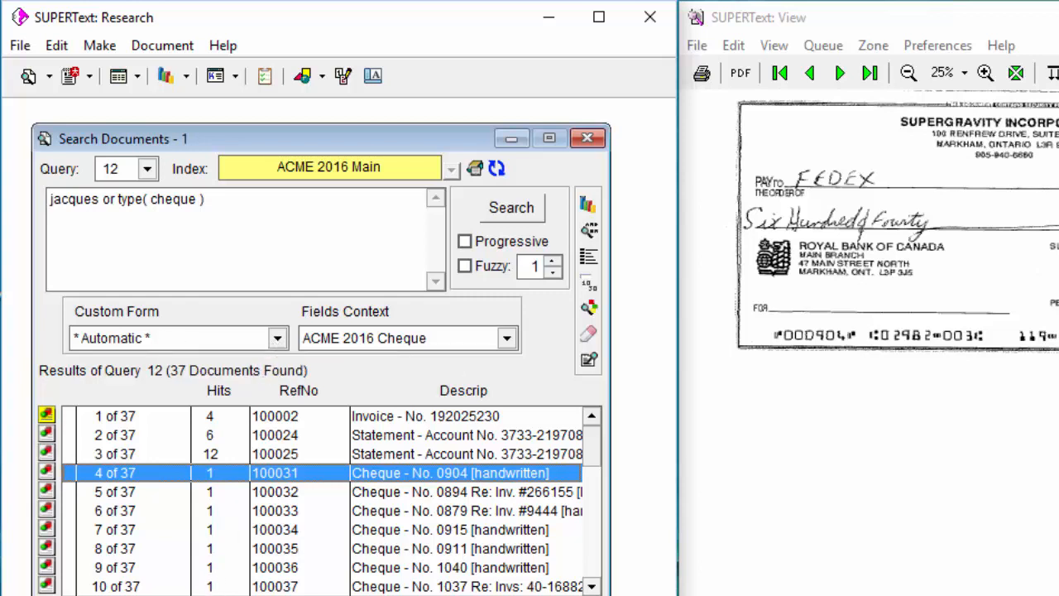
View the fourth search result in its automatically chosen Cheque form and close it.
click(207, 594)
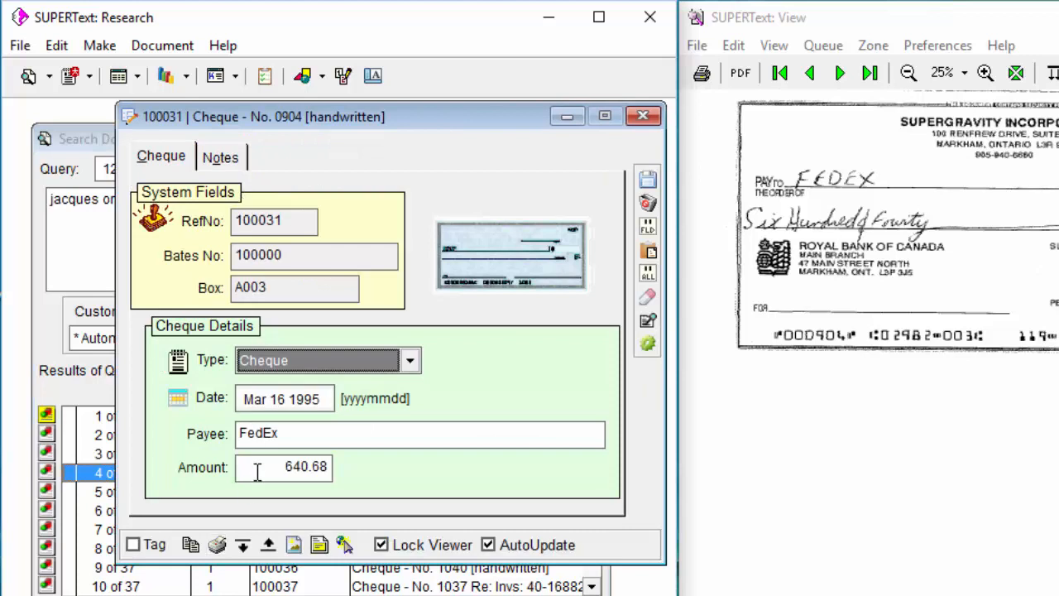
click(641, 118)
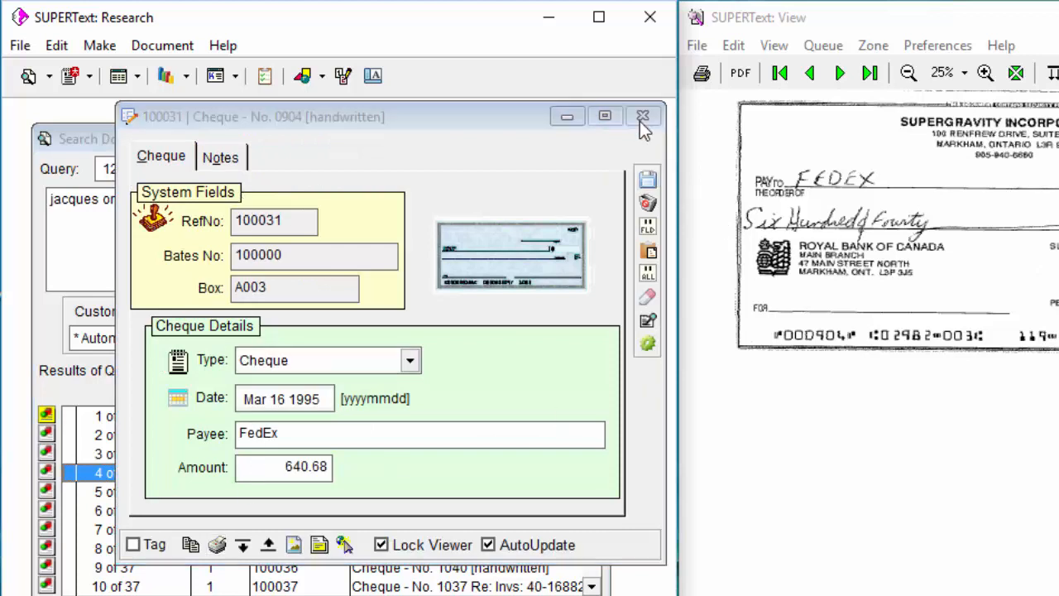
click(642, 117)
Set the custom form to Document, view the fourth result's cheque record in it, and close the form without saving.
click(278, 338)
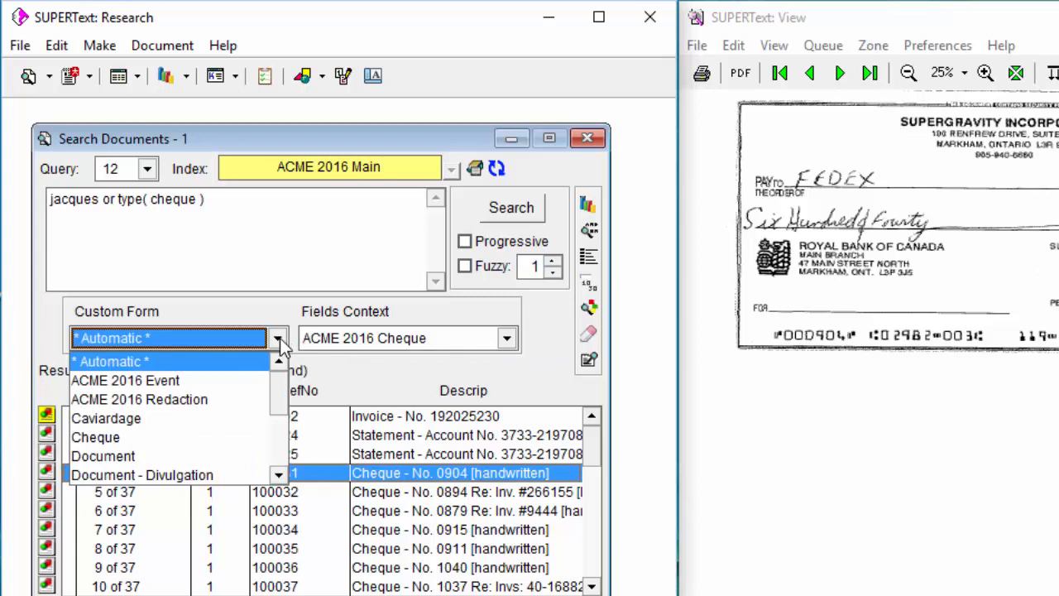
drag(283, 389, 279, 358)
click(165, 457)
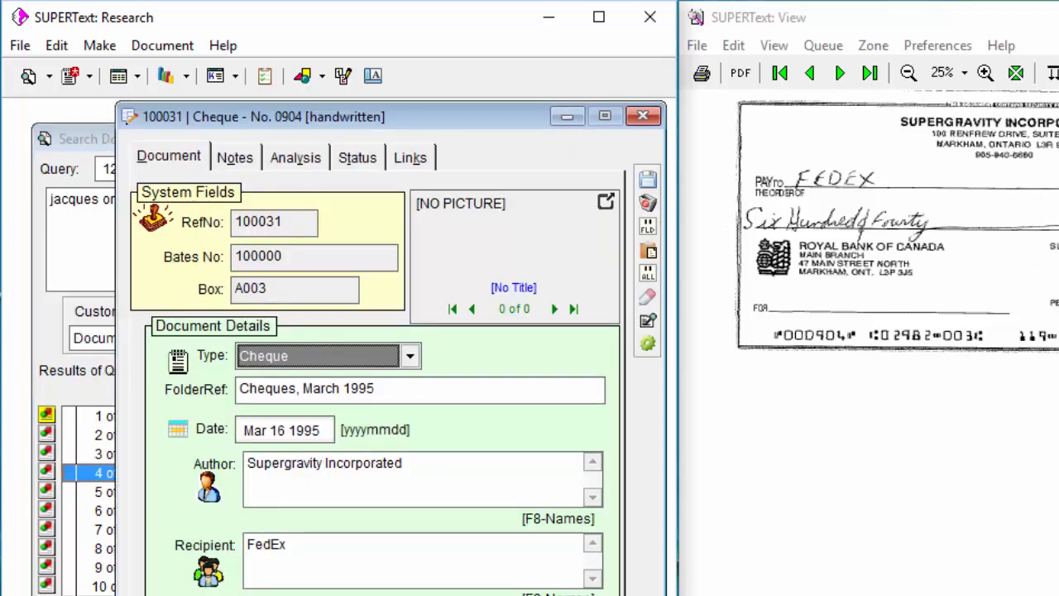
click(646, 203)
key(Return)
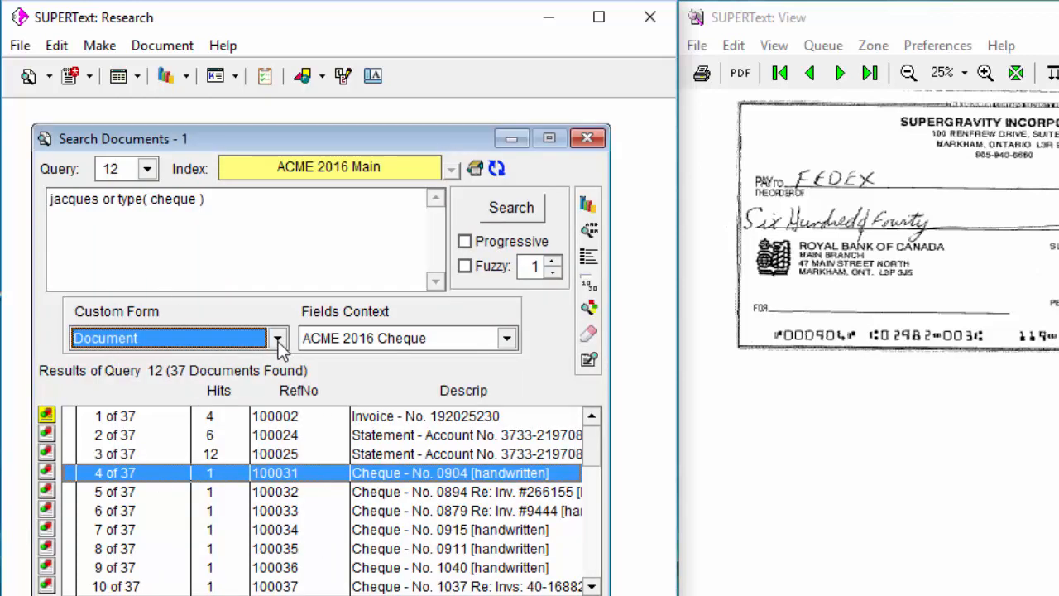
Set the custom form for the search results back to * Automatic *.
click(277, 337)
scroll(285, 419, up, 2)
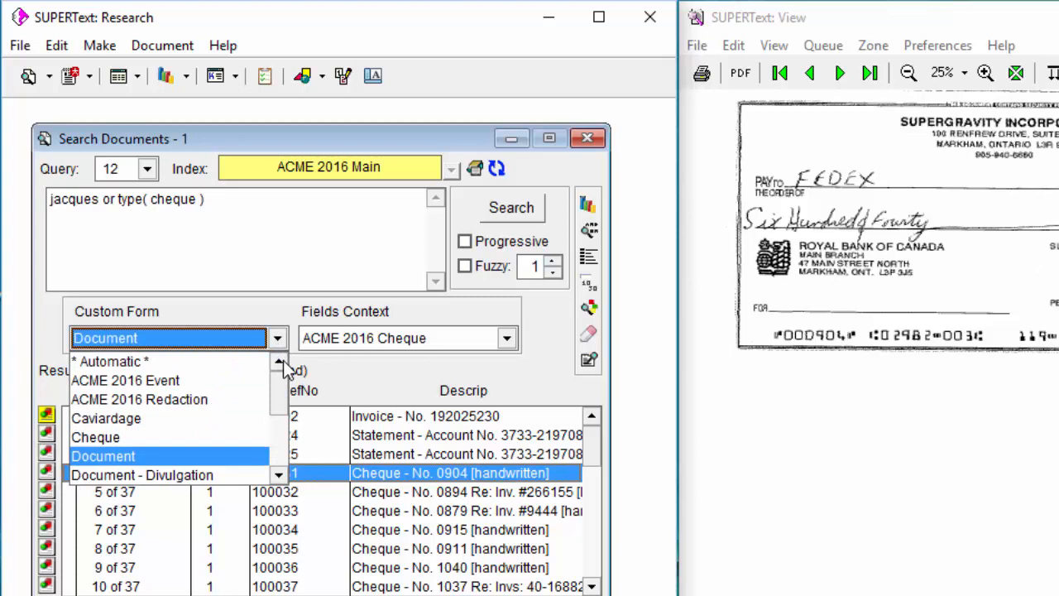
click(201, 362)
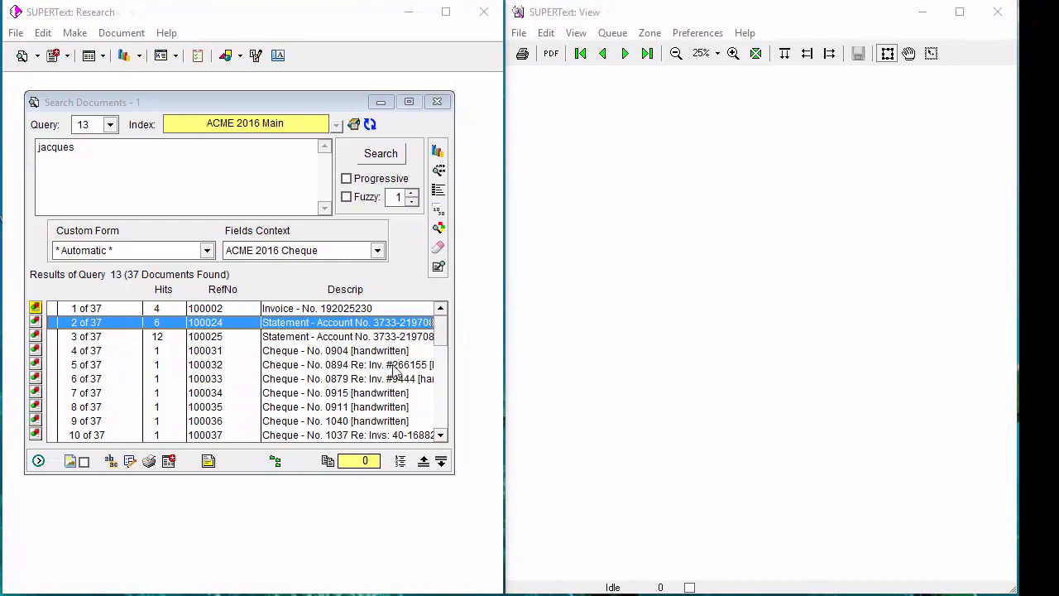
Display the first result's invoice page with the Fit Window zoom and narrow the viewer window.
click(95, 309)
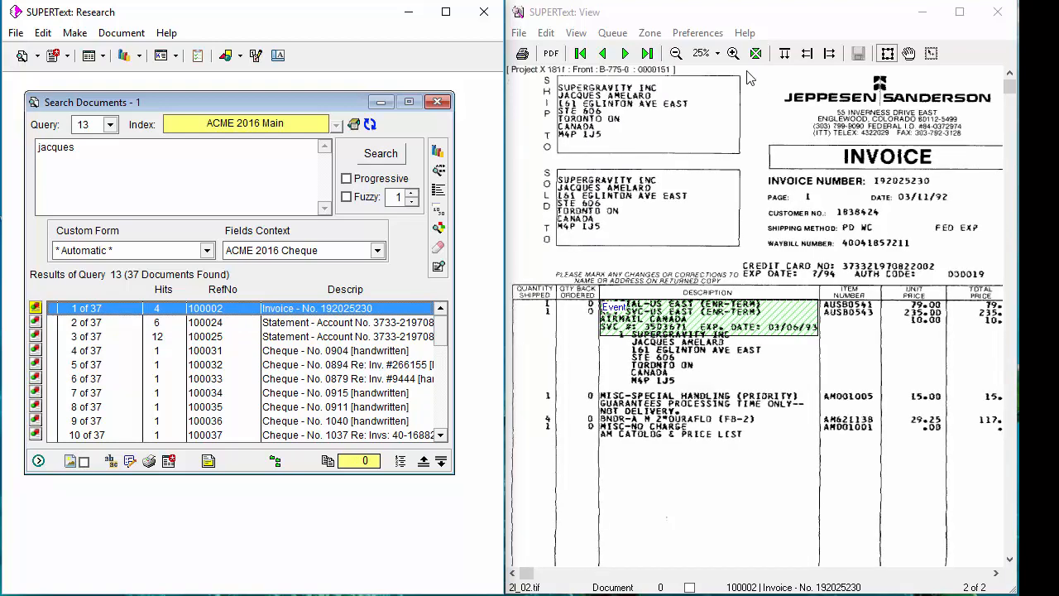
click(718, 53)
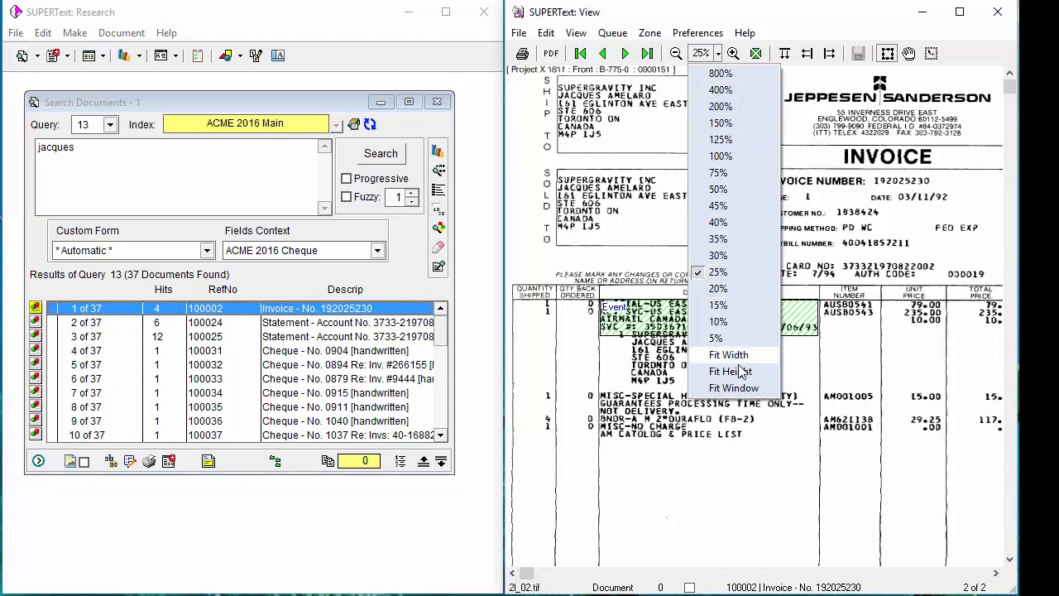
click(734, 388)
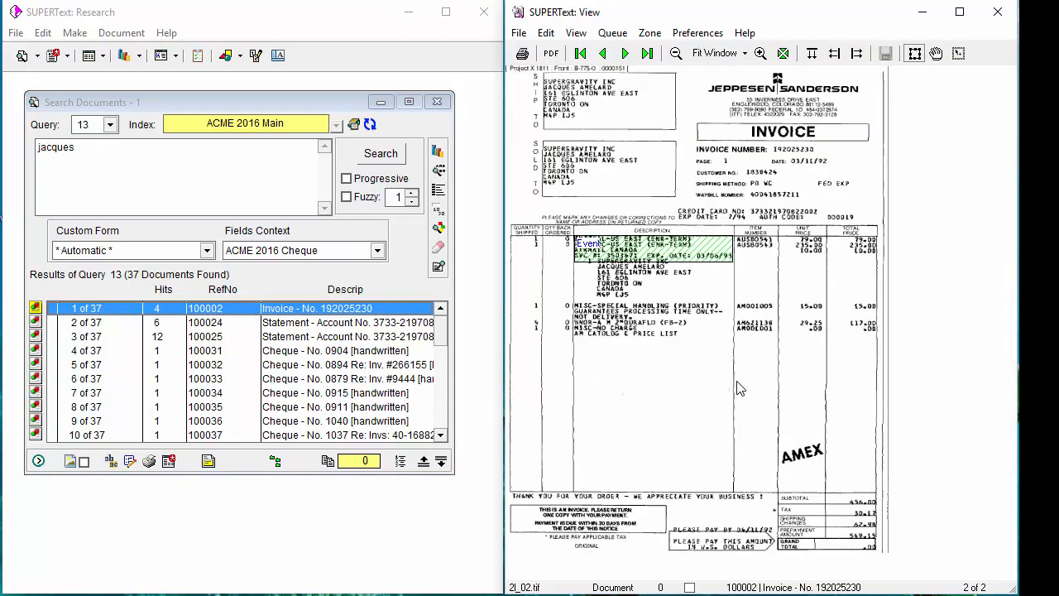
drag(1011, 589, 904, 585)
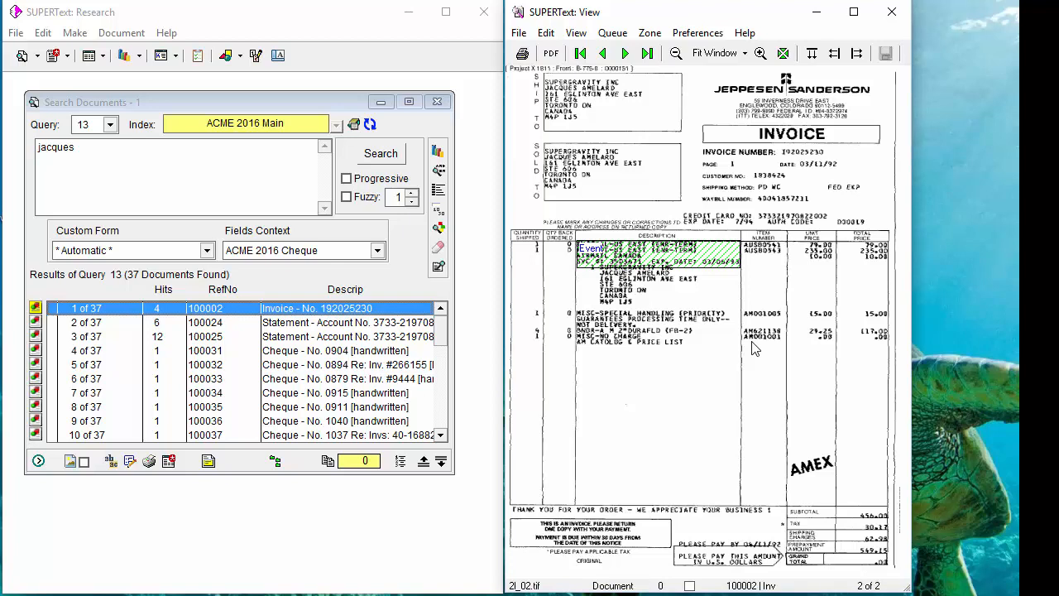
Open the form for the second search result, the statement with RefNo 100024, and show its notes.
click(83, 324)
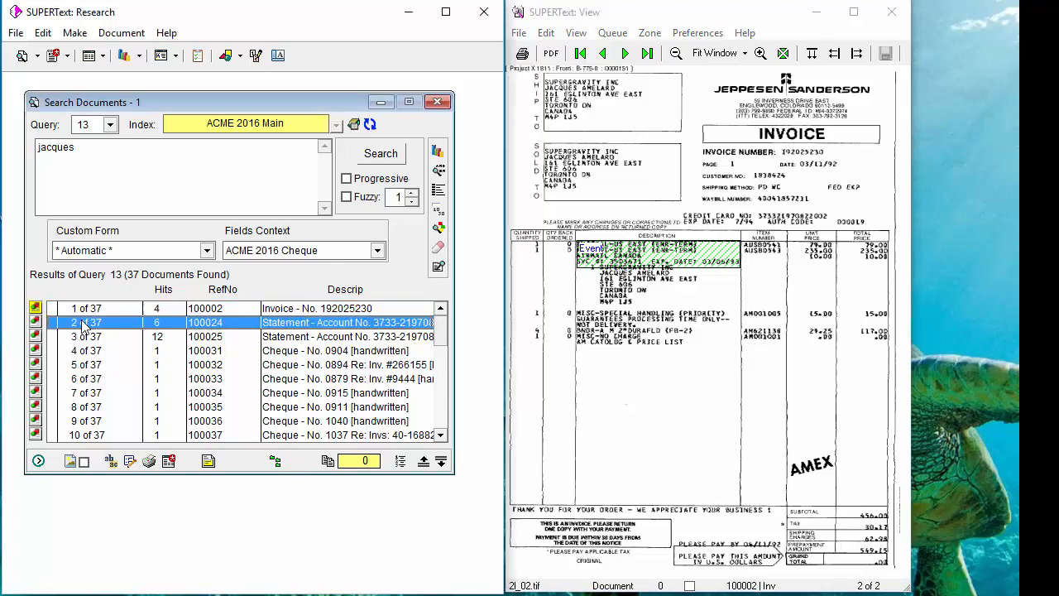
click(130, 461)
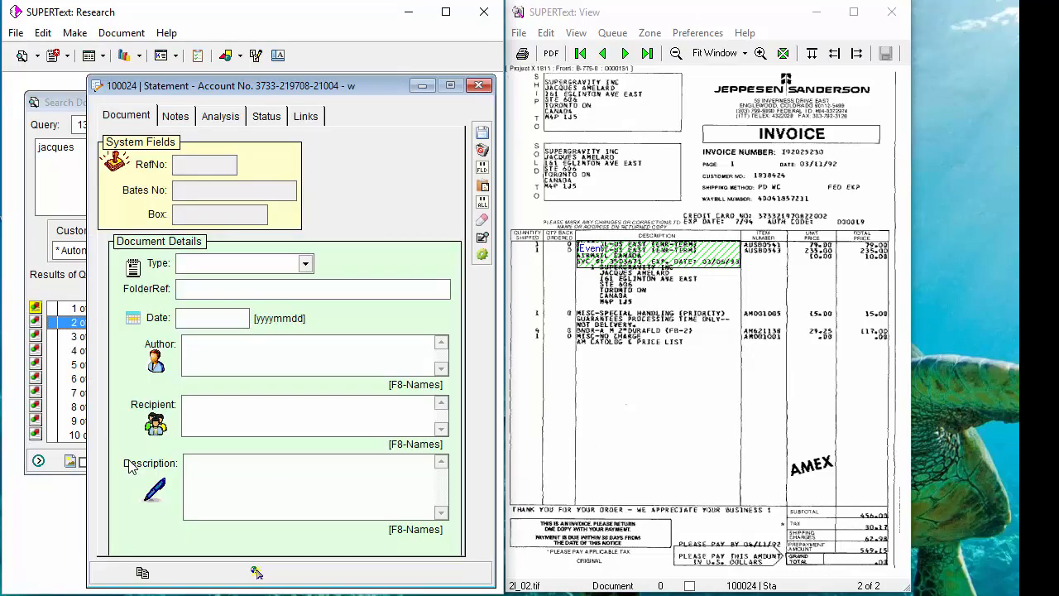
click(178, 115)
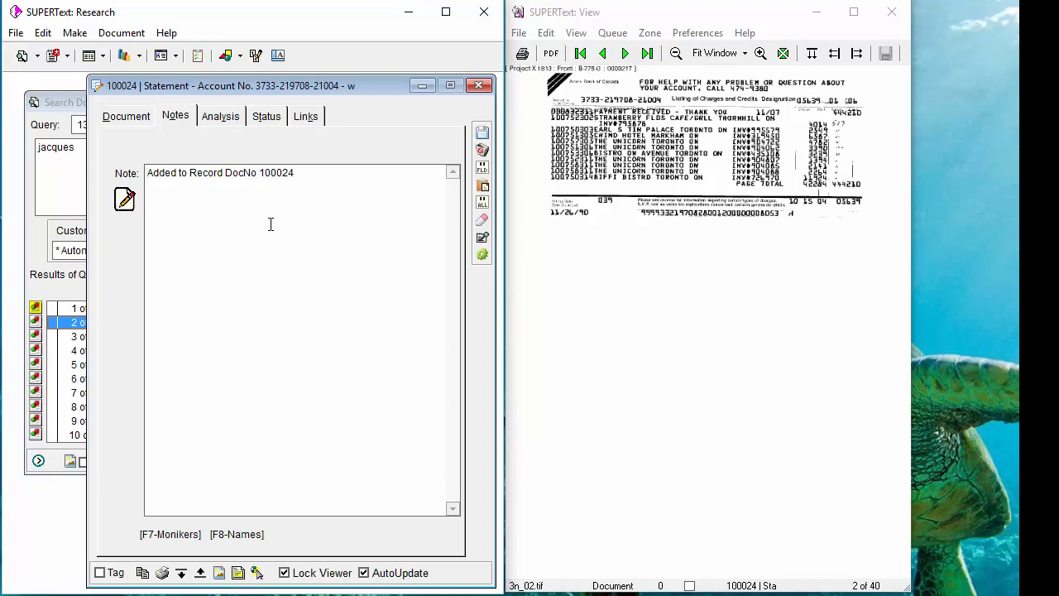
Leaf forward and back through the statement's page images in the viewer from the open form.
key(Page_Down)
key(Page_Down)
key(Page_Down)
key(Page_Down)
key(Page_Down)
key(Page_Down)
key(Page_Down)
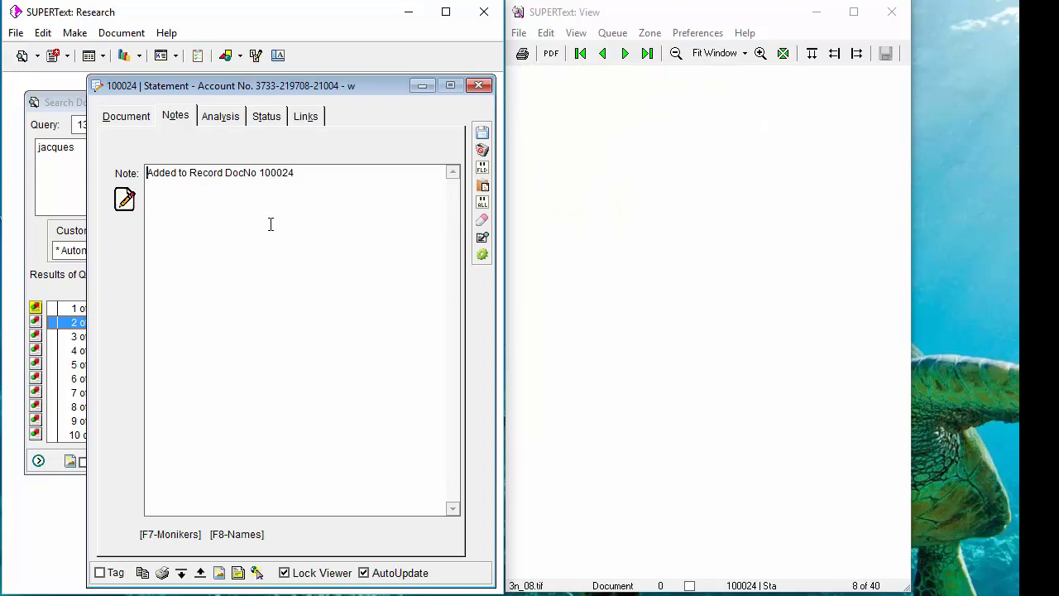
key(Page_Up)
key(Page_Up)
key(Page_Up)
key(Page_Up)
key(Page_Up)
key(Page_Up)
key(Page_Up)
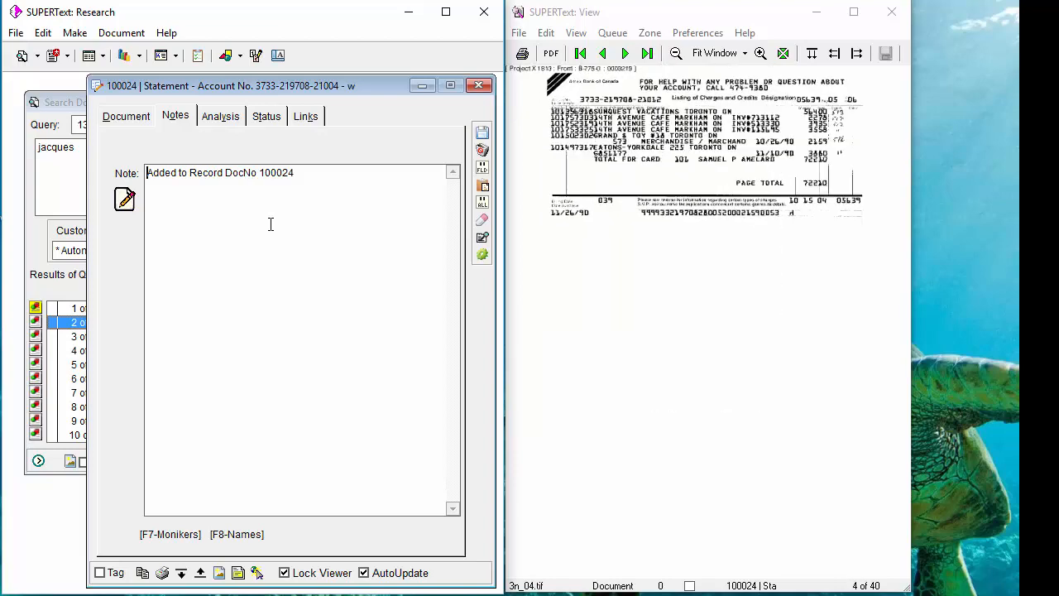
key(Page_Up)
key(Page_Down)
key(Page_Down)
key(Page_Down)
key(Page_Down)
key(Page_Down)
key(Page_Down)
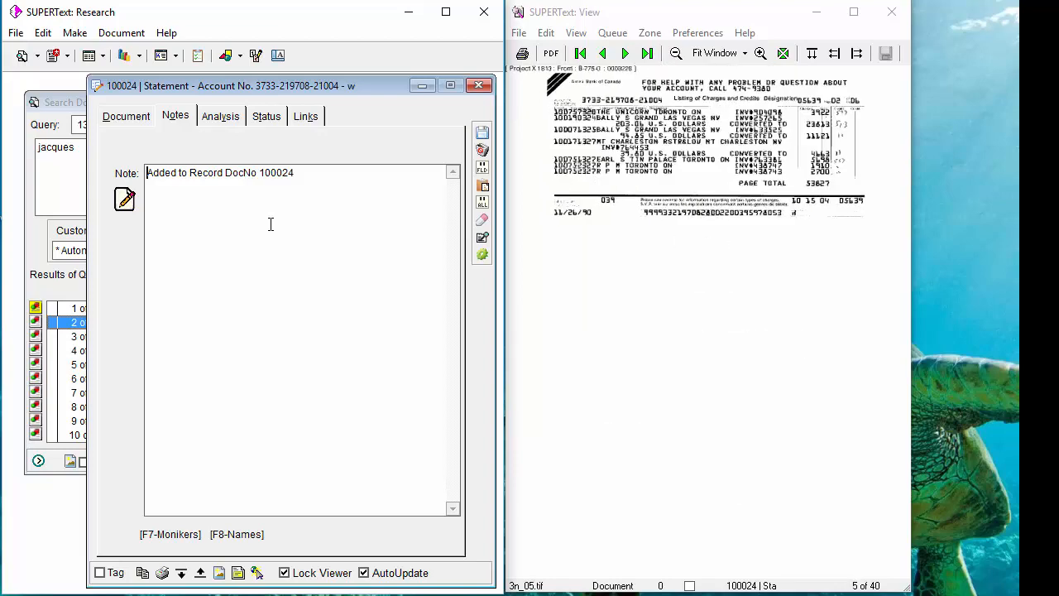
key(Page_Down)
key(Page_Up)
key(Page_Up)
key(Page_Up)
key(Page_Up)
key(Page_Up)
key(Page_Up)
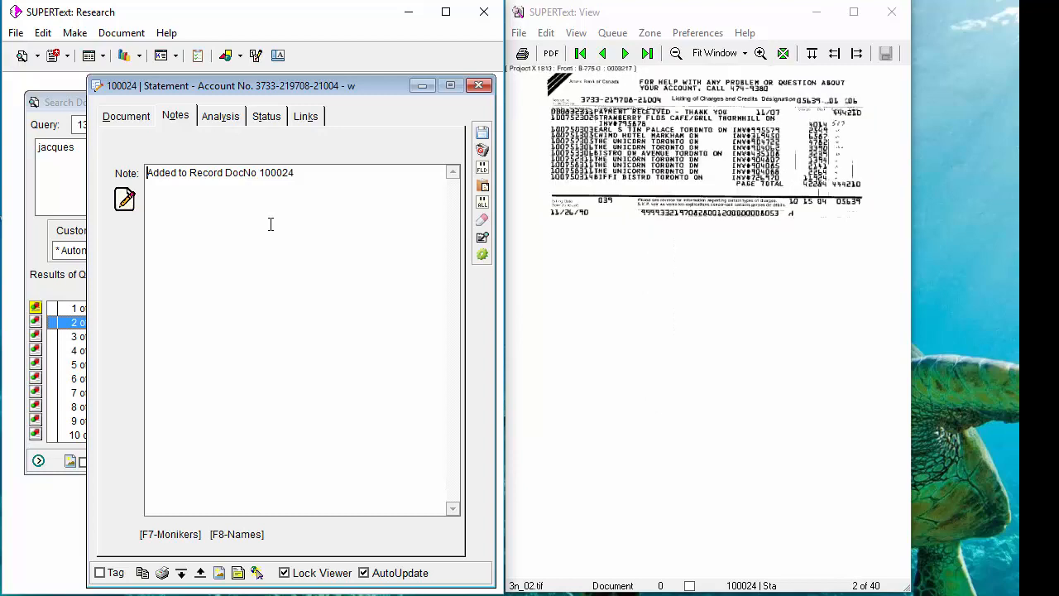
Jump to the statement's last page image, back to its starting page, and to the last page again.
key(End)
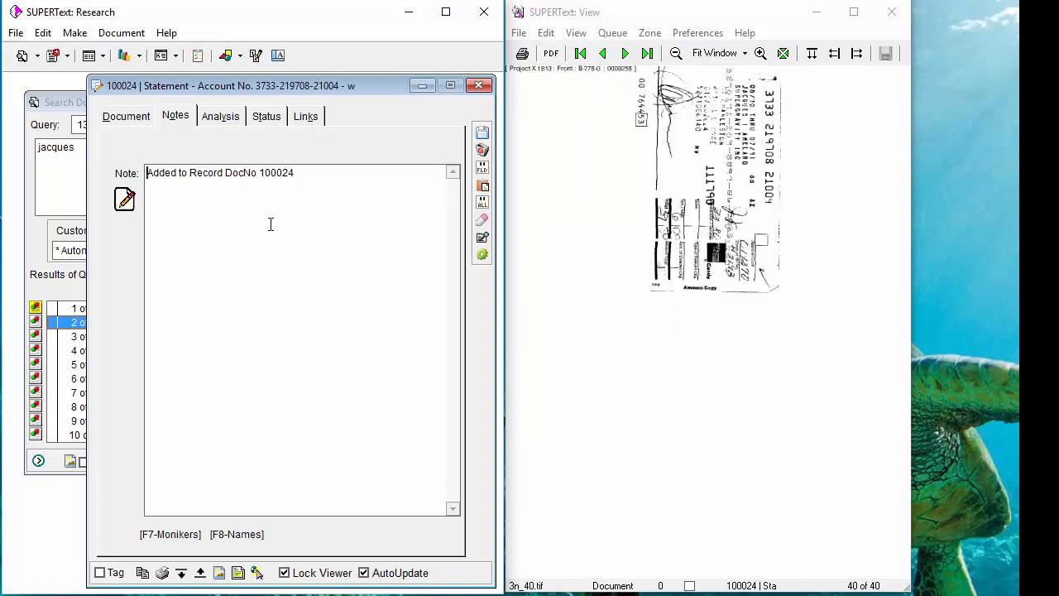
key(Home)
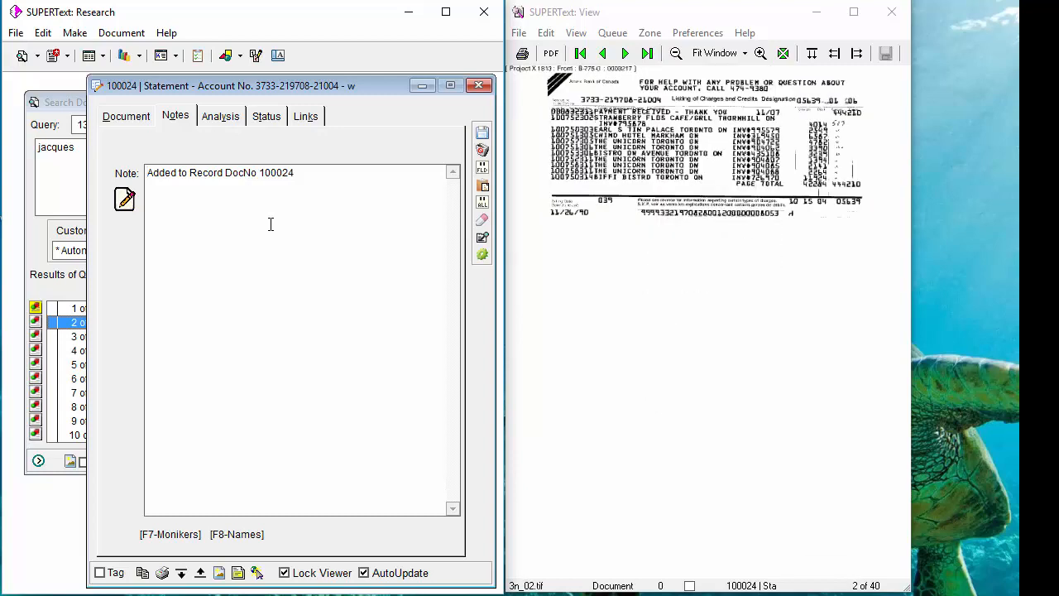
key(End)
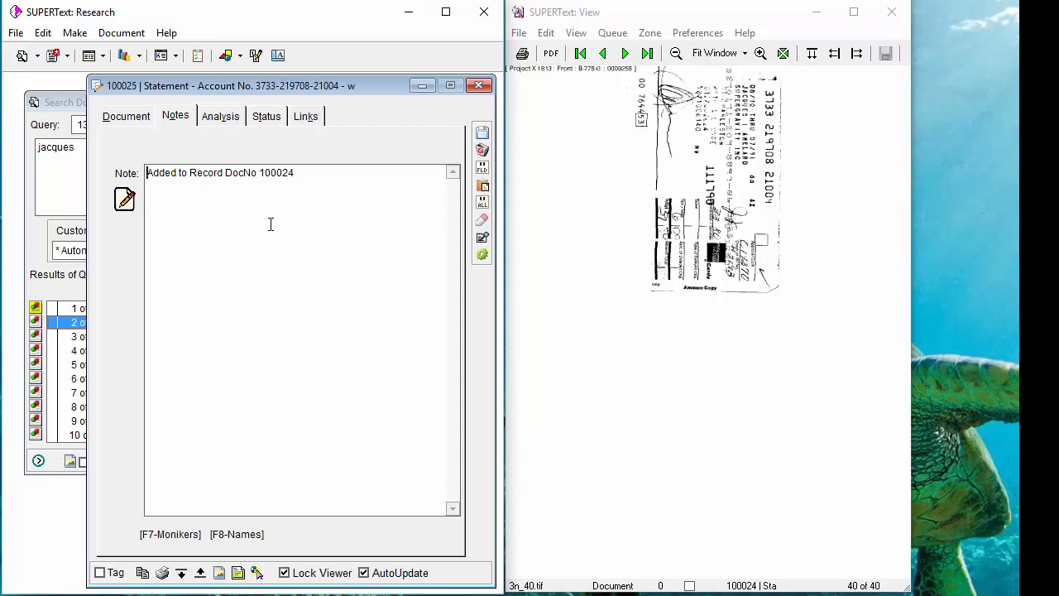
Advance the open form through record 100025 to the cheque with RefNo 100031.
key(Page_Down)
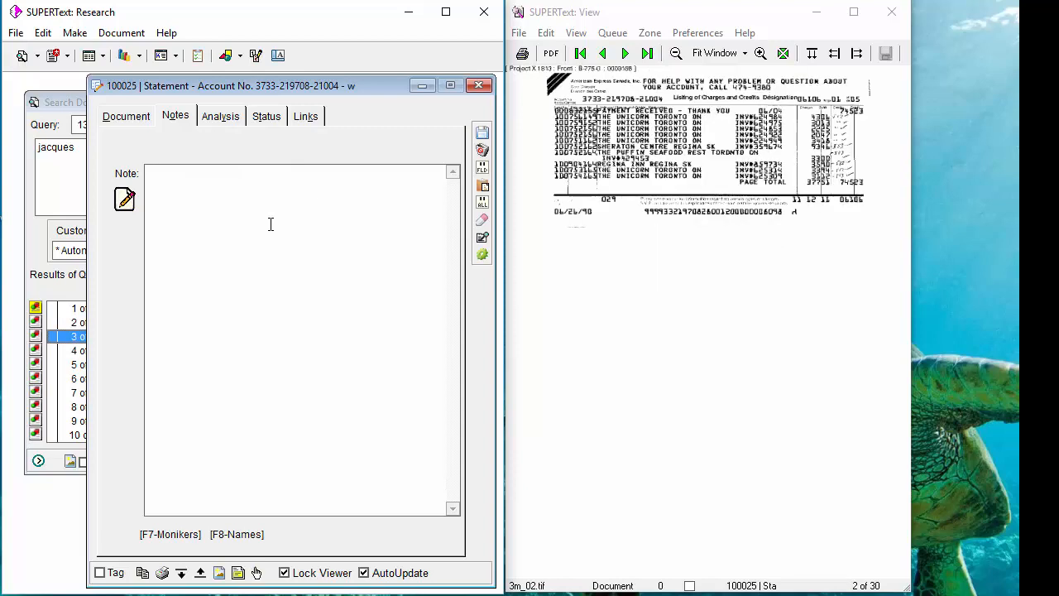
key(Page_Down)
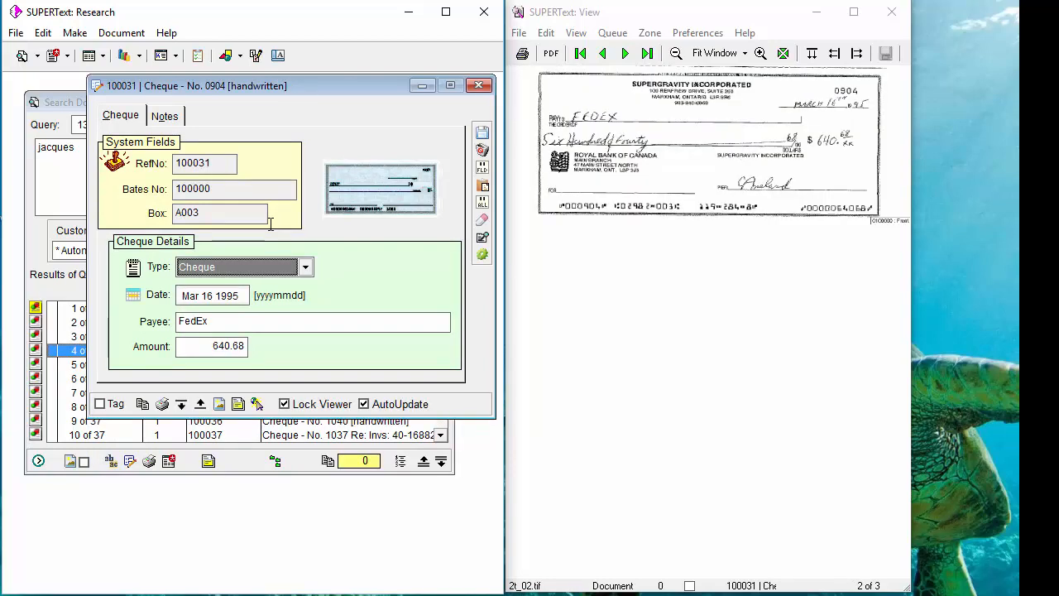
Leaf to the cheque's back image and return to its front, and move the form back to statement record 100025.
key(Page_Down)
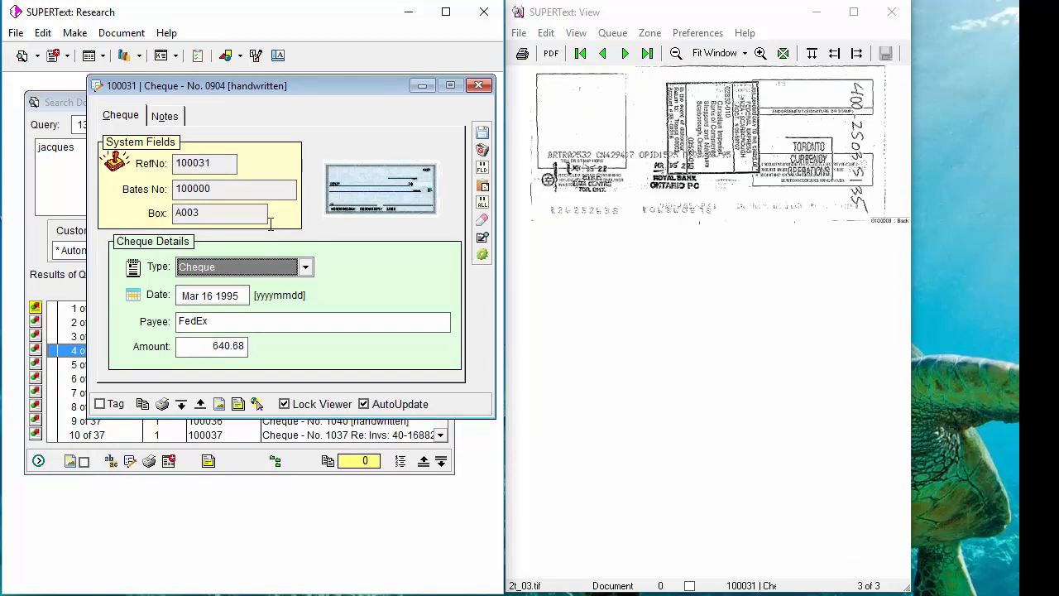
key(Page_Up)
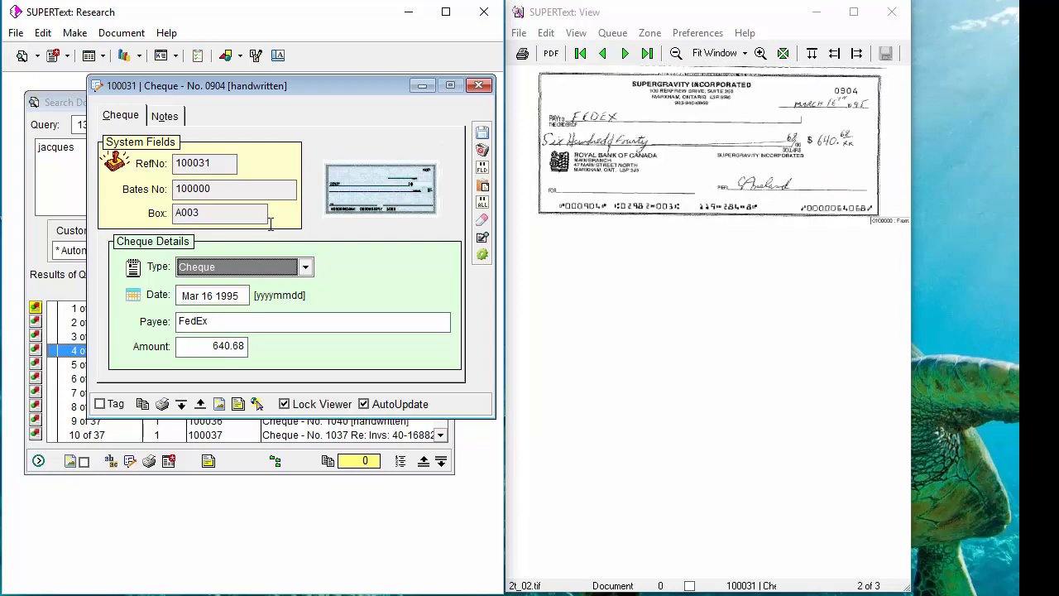
key(ctrl+Page_Up)
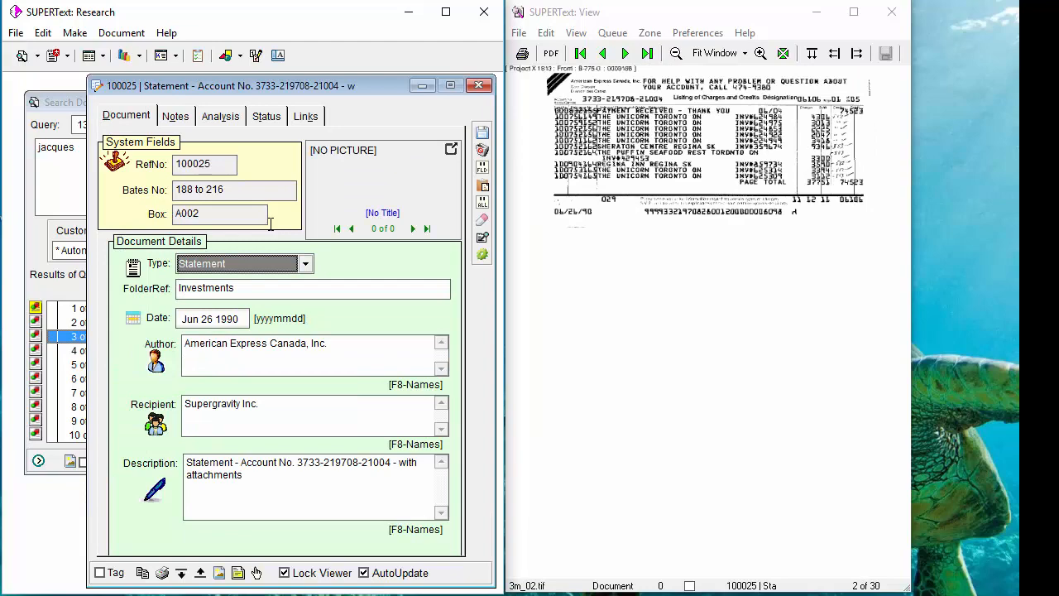
Leaf the statement's page images forward five pages and back three, and jump to its last and first pages.
key(Page_Down)
key(Page_Down)
key(Page_Down)
key(Page_Down)
key(Page_Down)
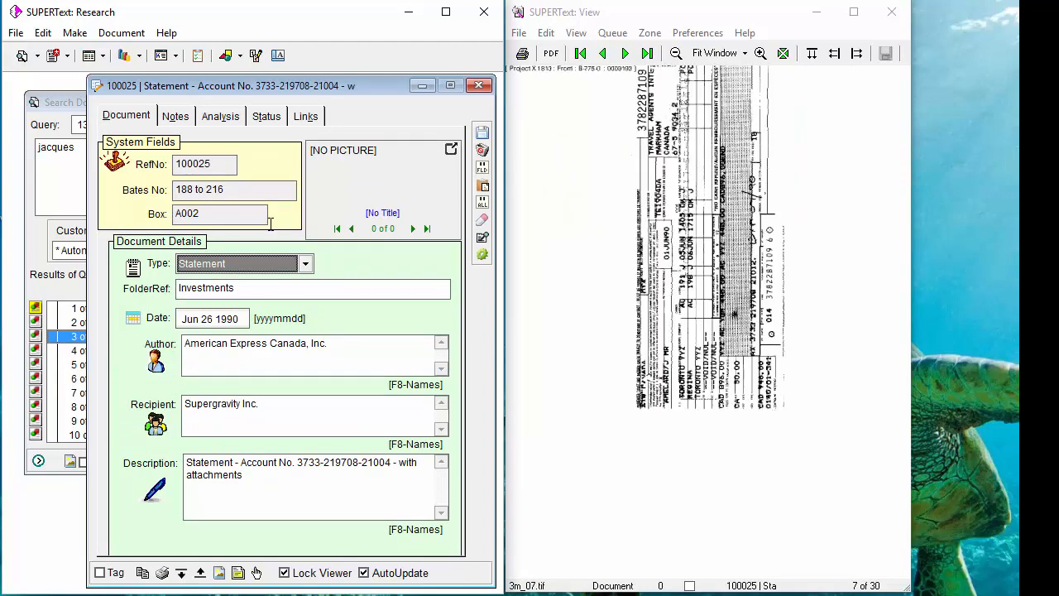
key(Page_Up)
key(Page_Up)
key(Page_Up)
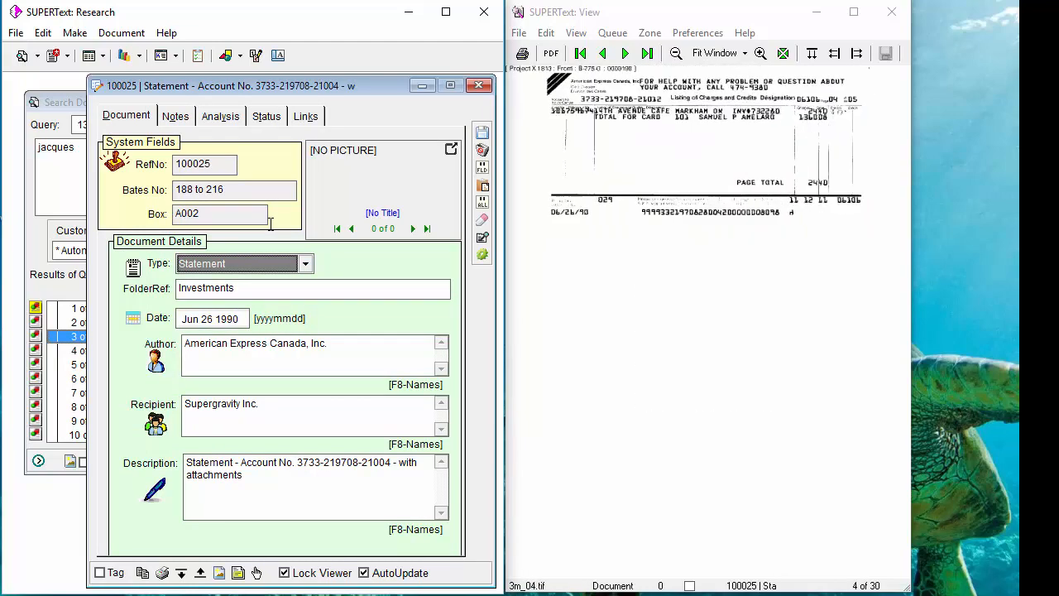
key(End)
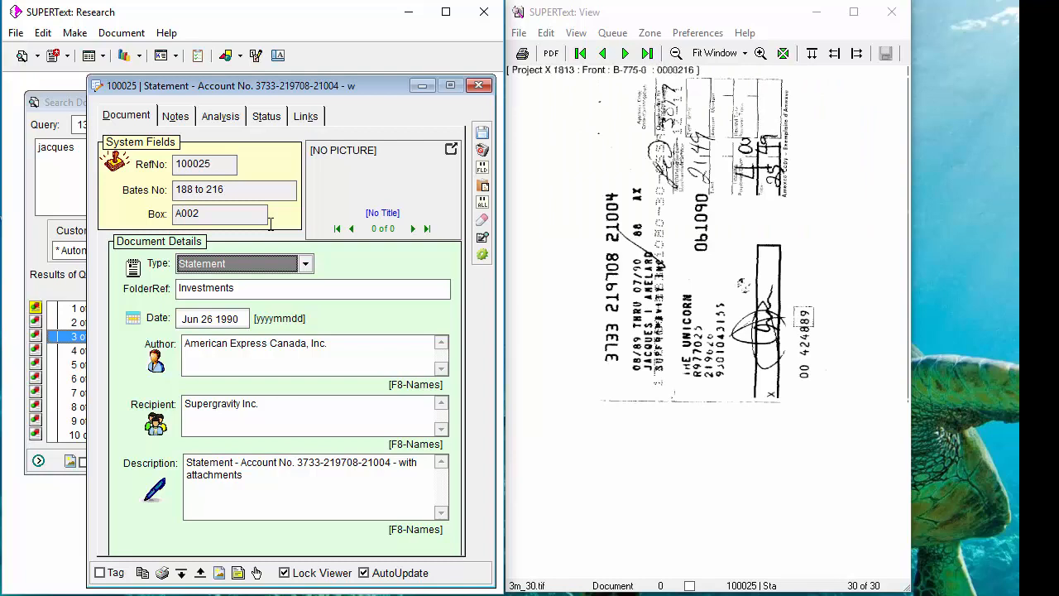
key(Home)
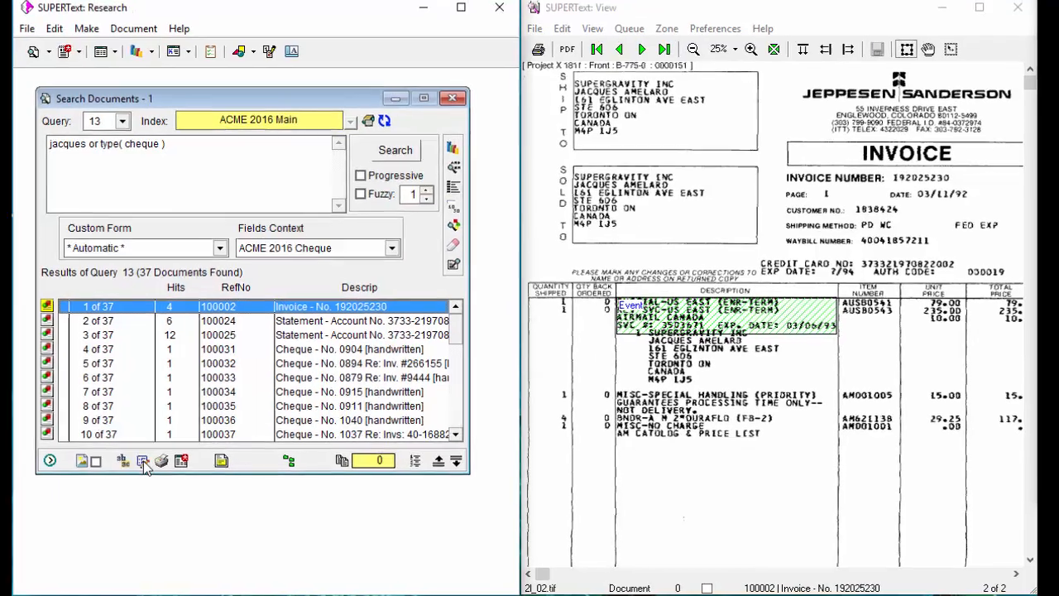
Open the form for the first search result, the invoice with RefNo 100002, and move the focus between its Type, FolderRef and Date fields.
click(151, 463)
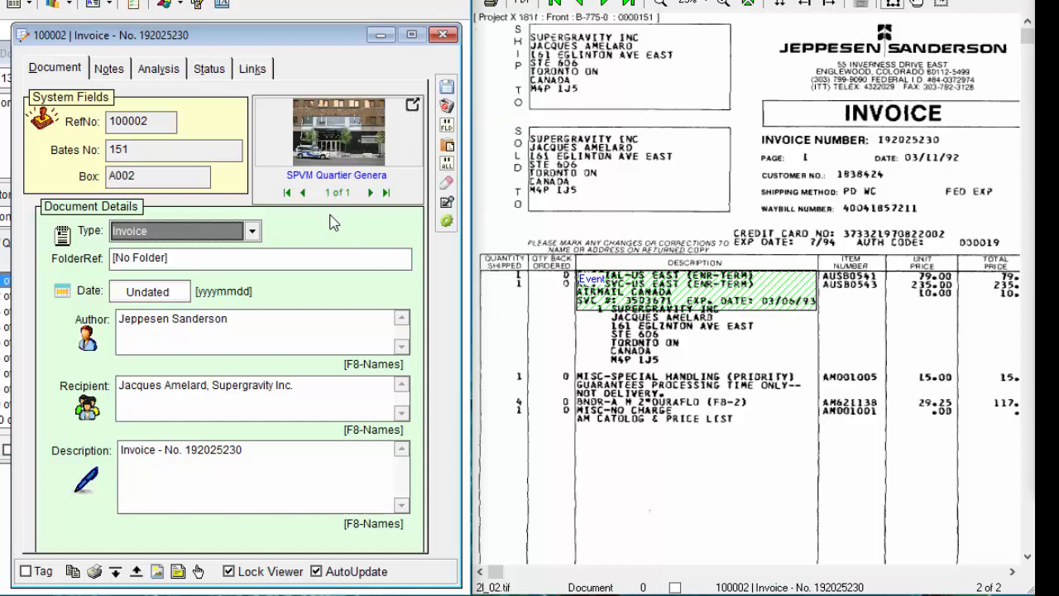
key(Tab)
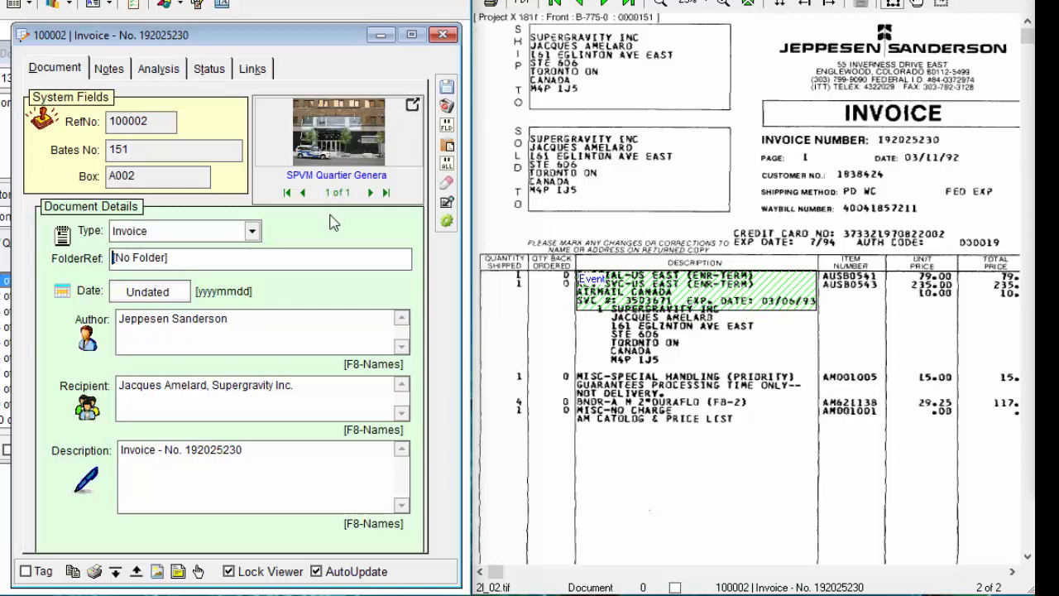
key(Tab)
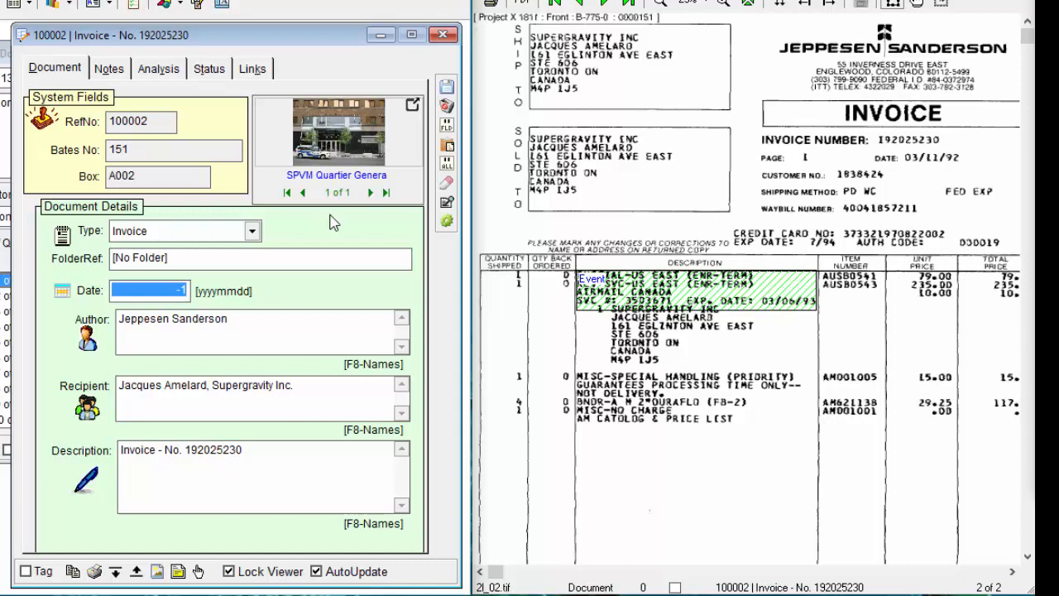
key(shift+Tab)
key(shift+Tab)
key(Tab)
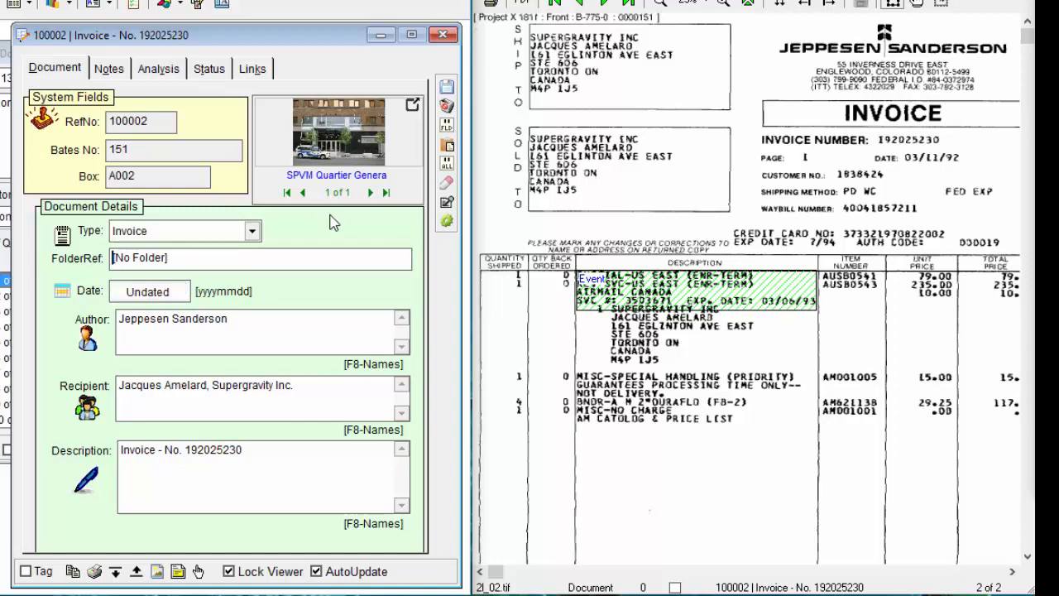
key(Tab)
key(shift+Tab)
key(shift+Tab)
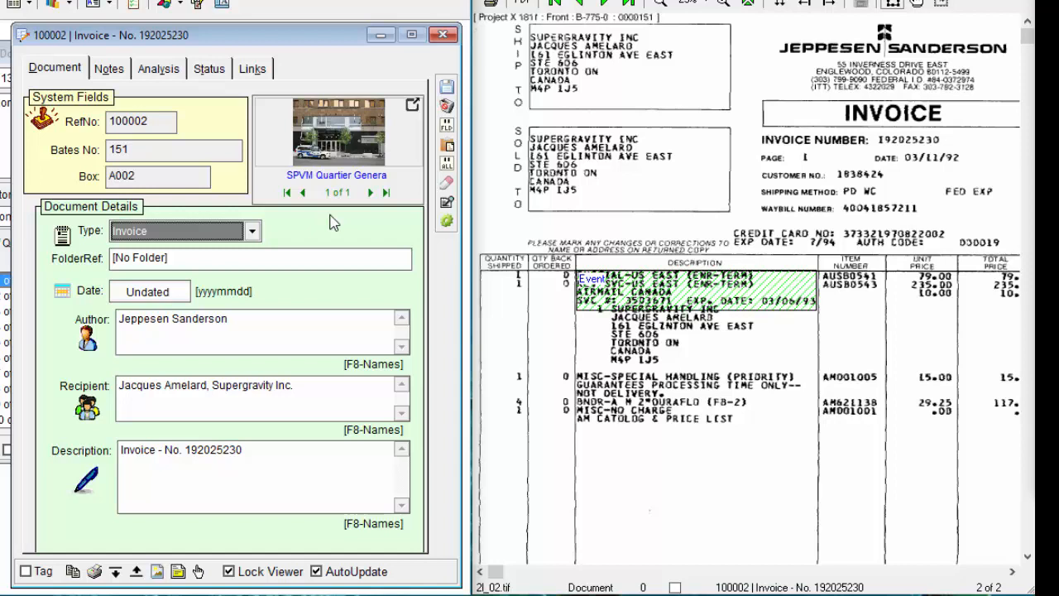
key(Tab)
key(Tab)
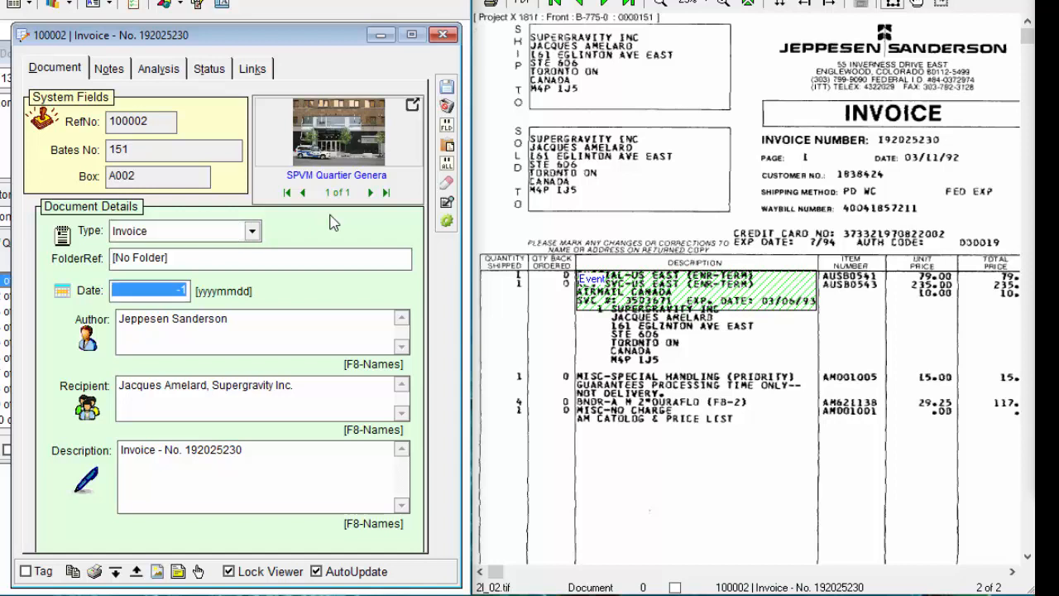
Move the focus on through the Author field and the fields below it, and insert and remove a tab character before the author text.
key(Tab)
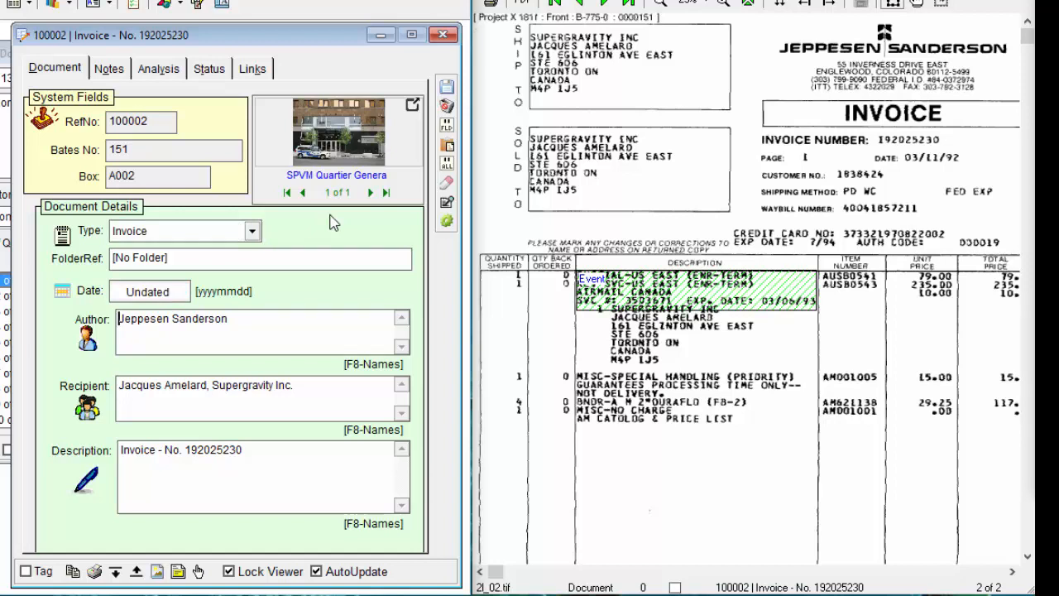
key(Tab)
key(Tab)
key(shift+Tab)
key(shift+Tab)
key(ctrl+Tab)
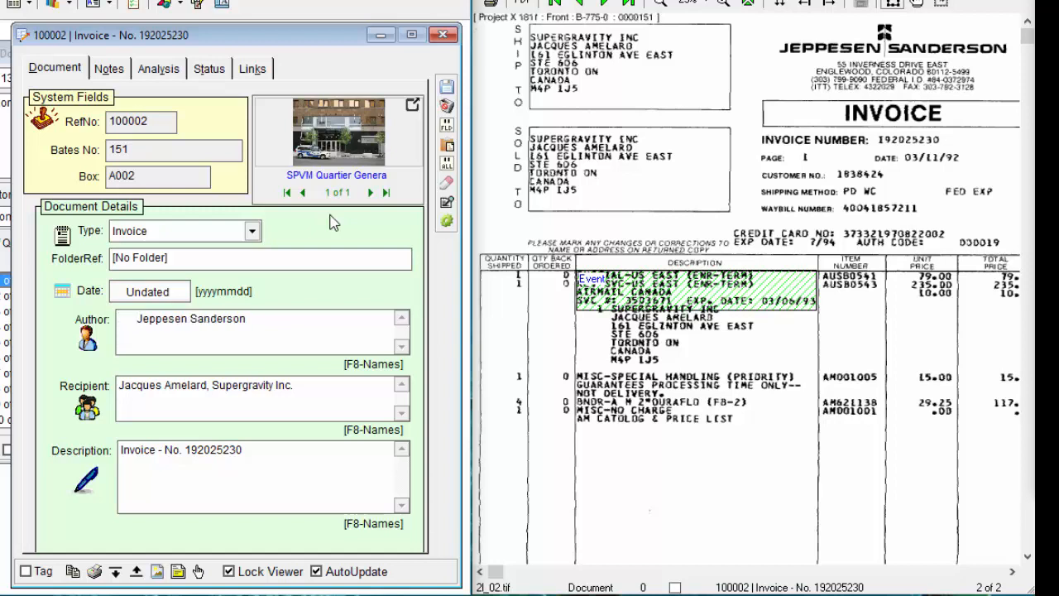
key(BackSpace)
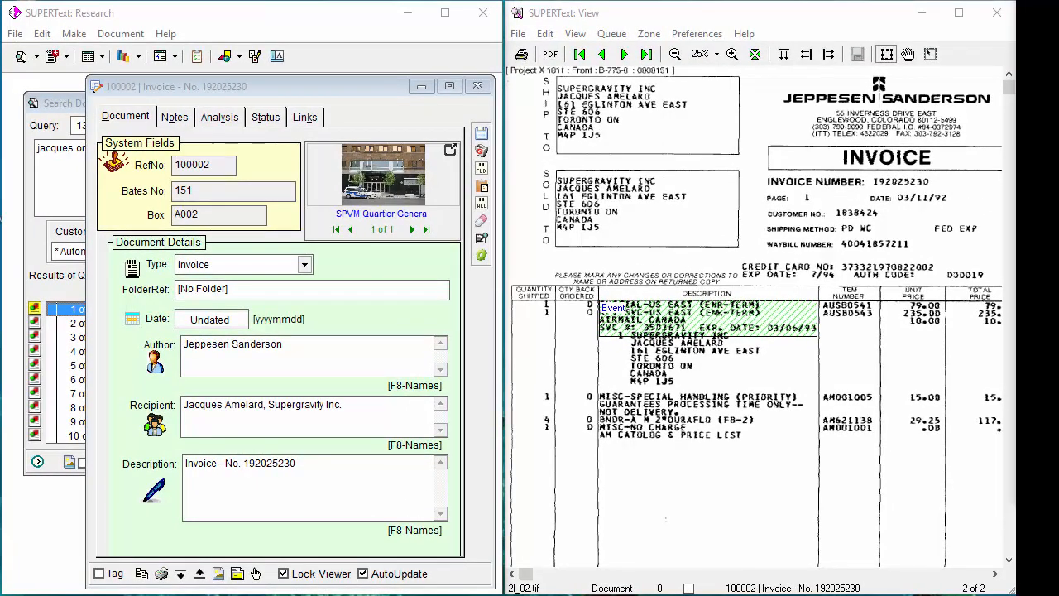
Leave the invoice's form for the search results and open the document record of the first result, RefNo 100002.
click(481, 151)
key(Return)
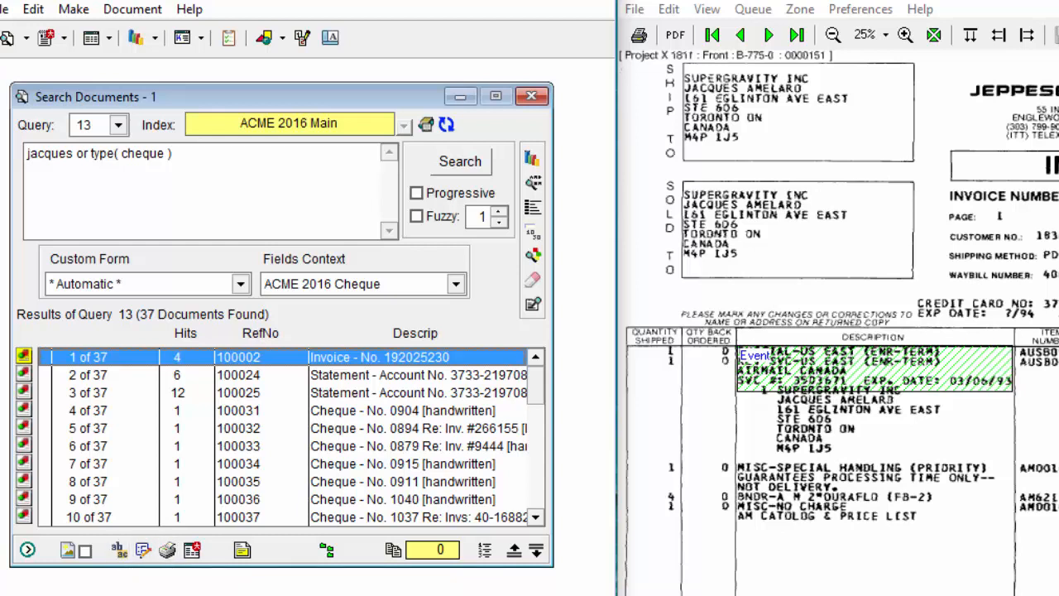
key(alt+Tab)
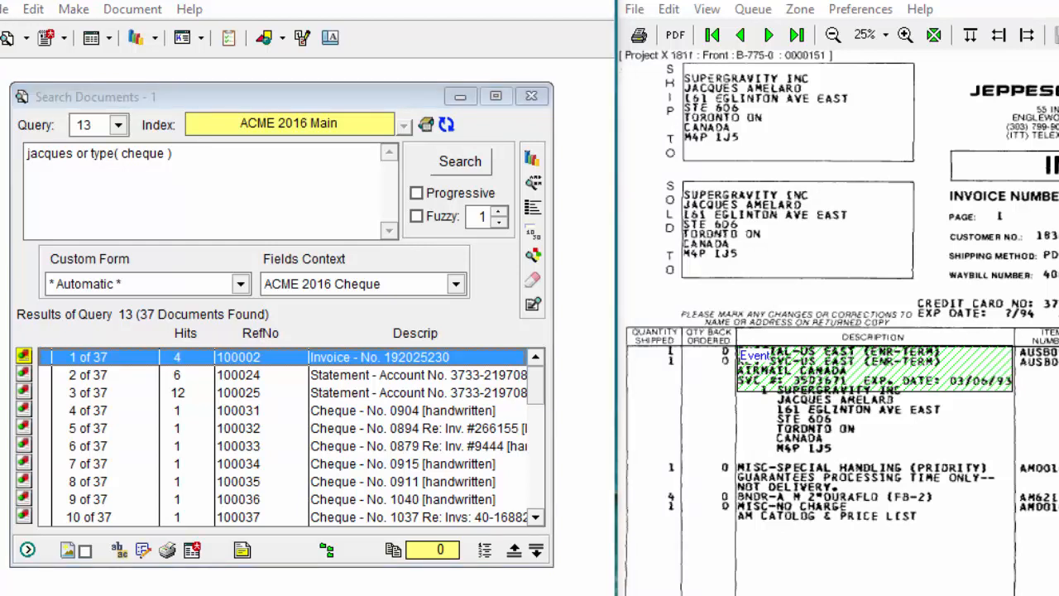
click(119, 549)
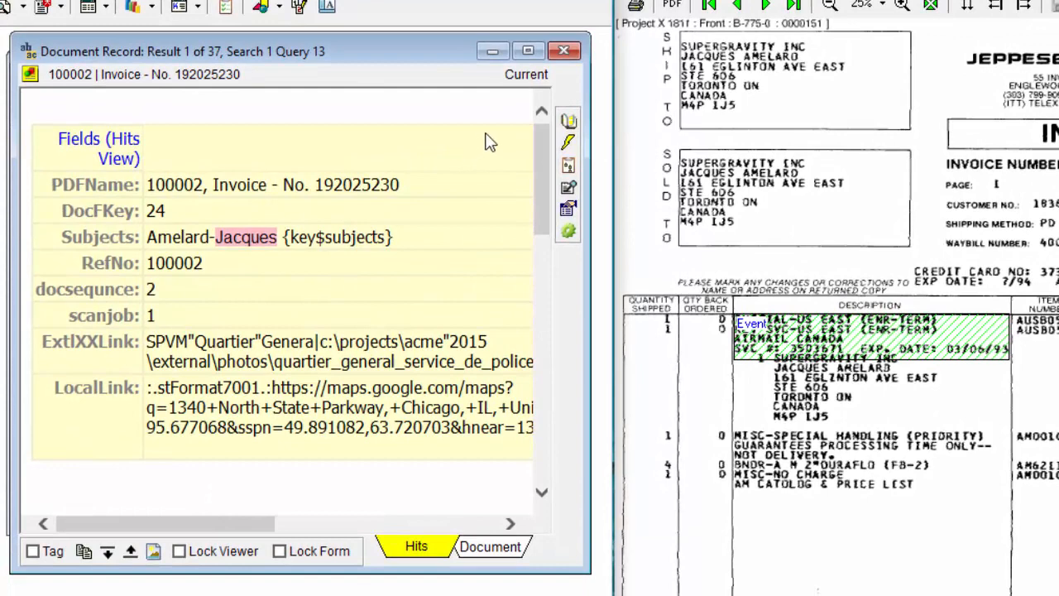
Switch the document record from the hits view to all fields and review them down to DocRecType.
click(567, 120)
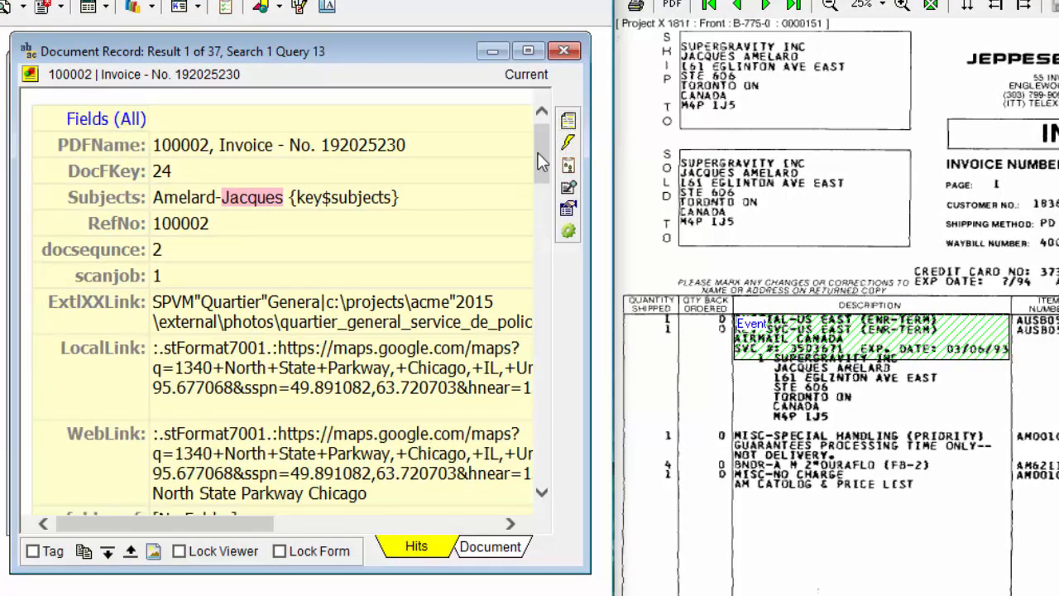
drag(544, 163, 532, 206)
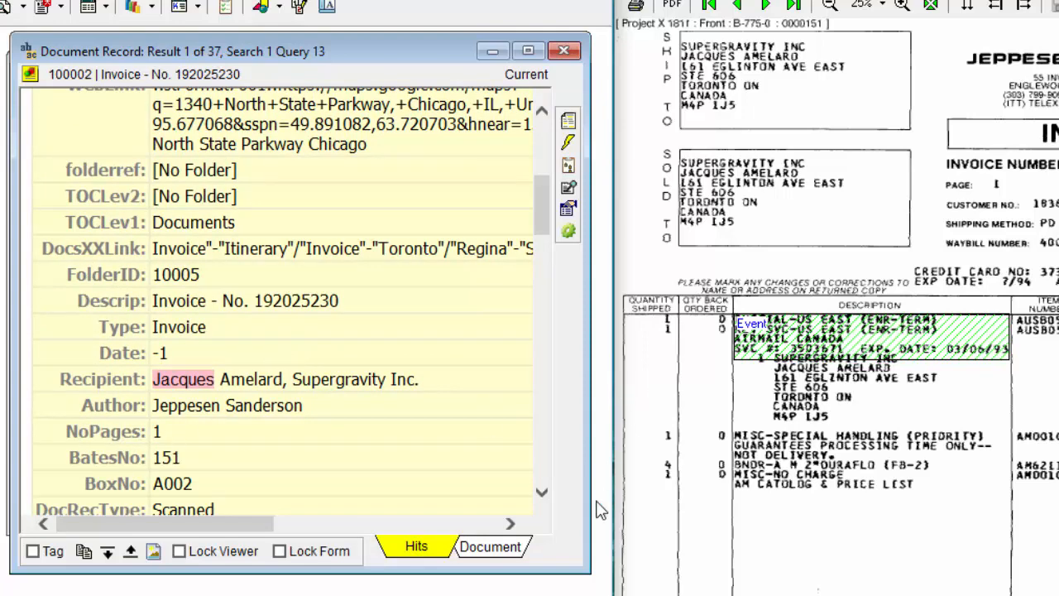
click(542, 492)
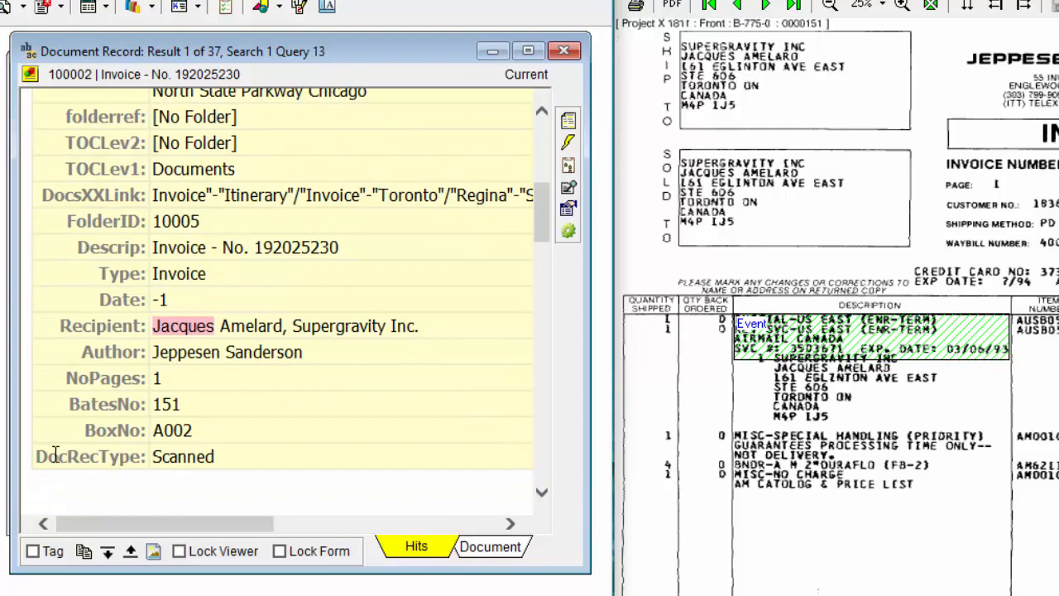